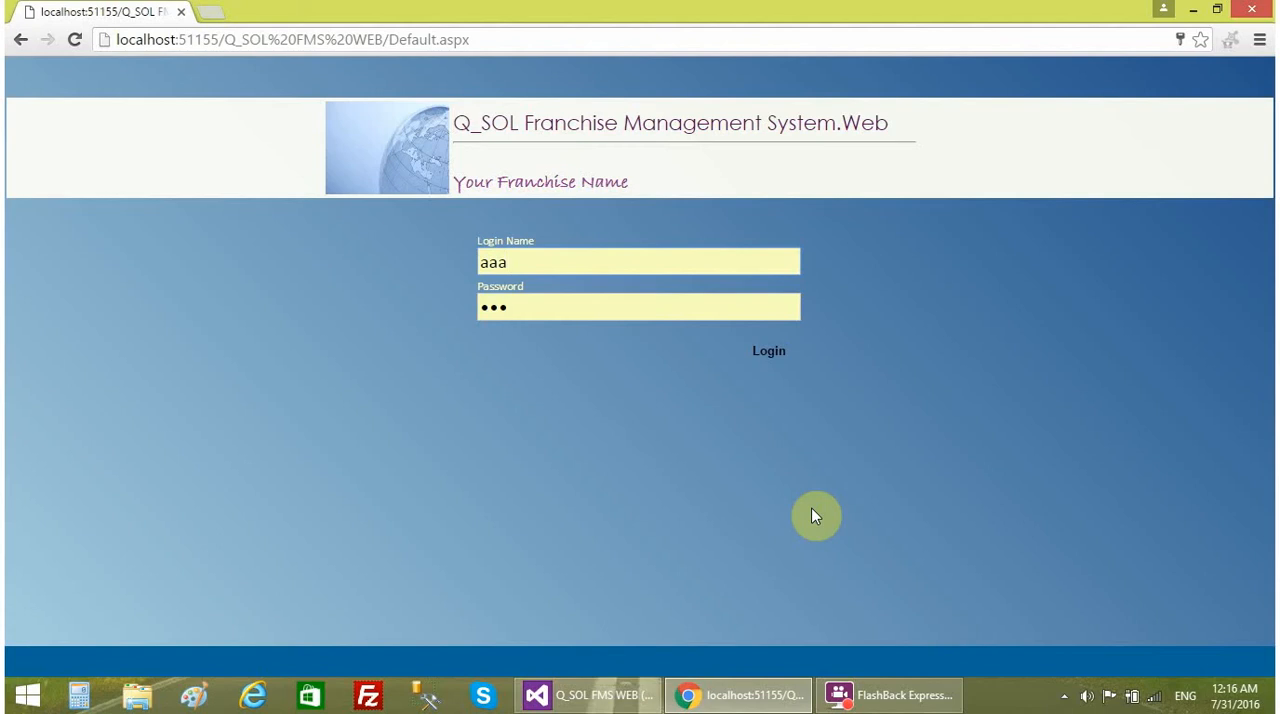
- Log in with the prefilled credentials and open the Purchase Request form
click(773, 352)
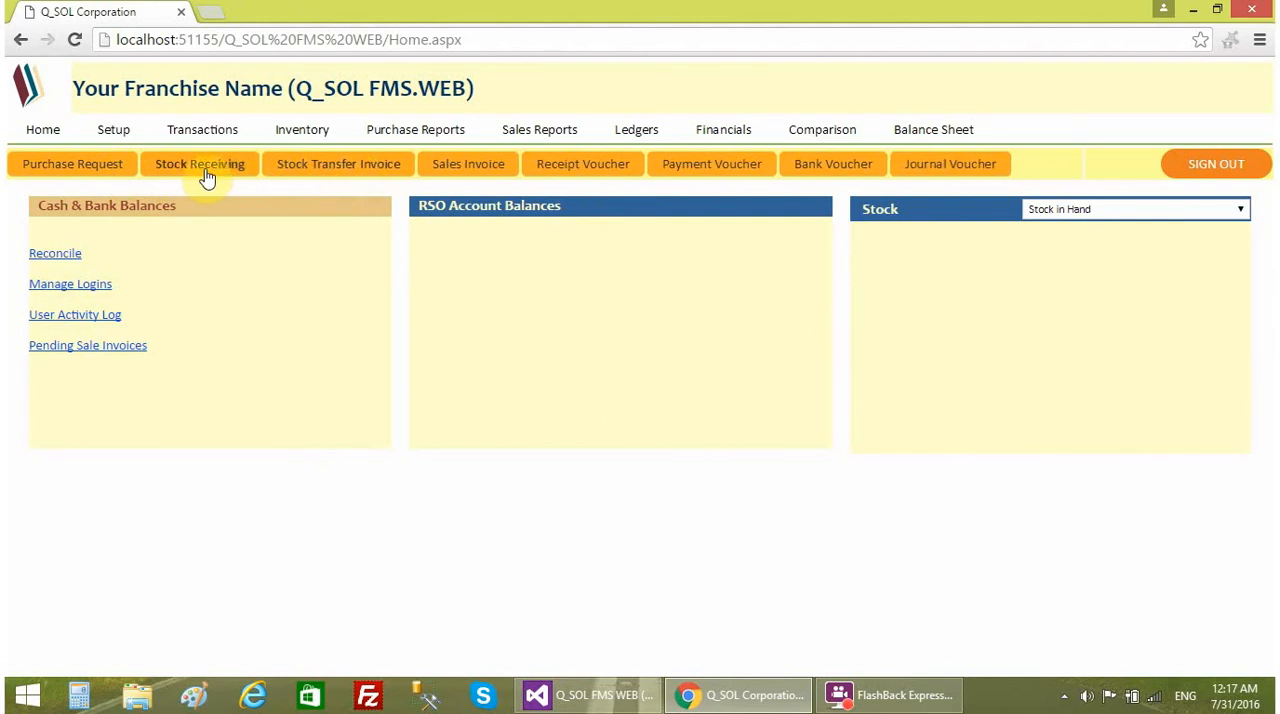
click(114, 172)
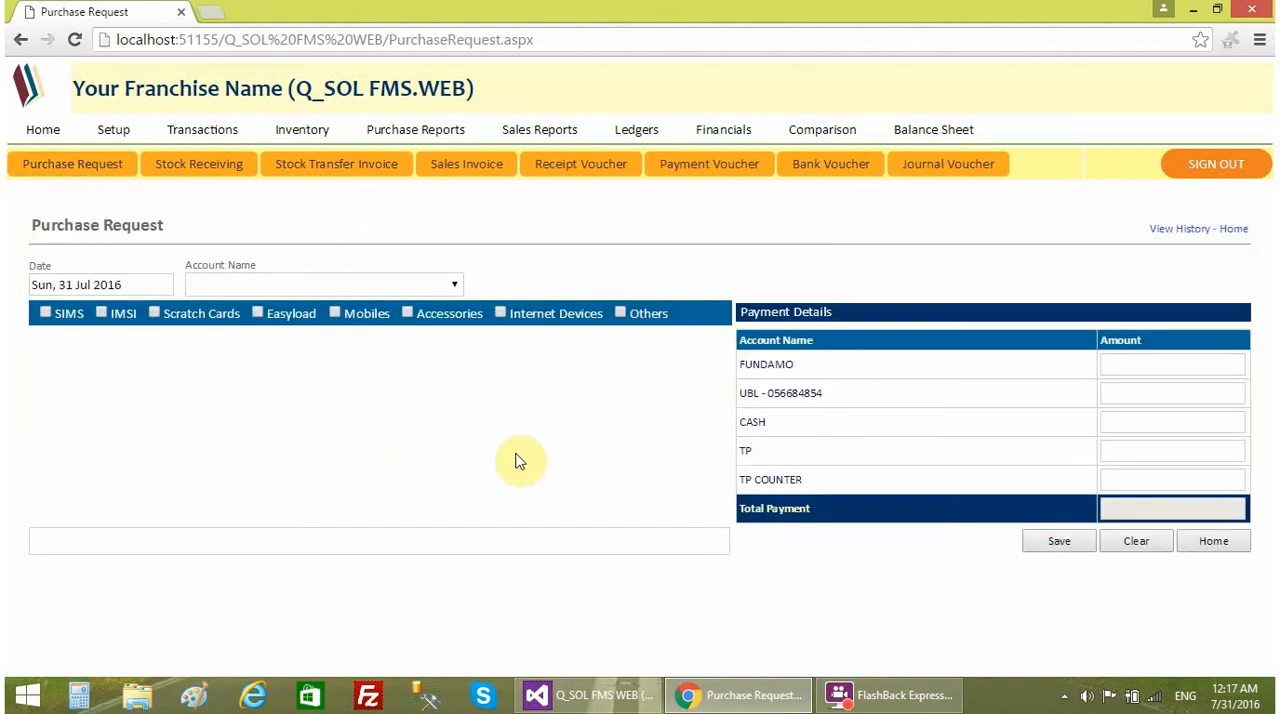
- Choose TP as the account and list the SIMS, IMSI and Scratch Cards products in the purchase request
click(303, 286)
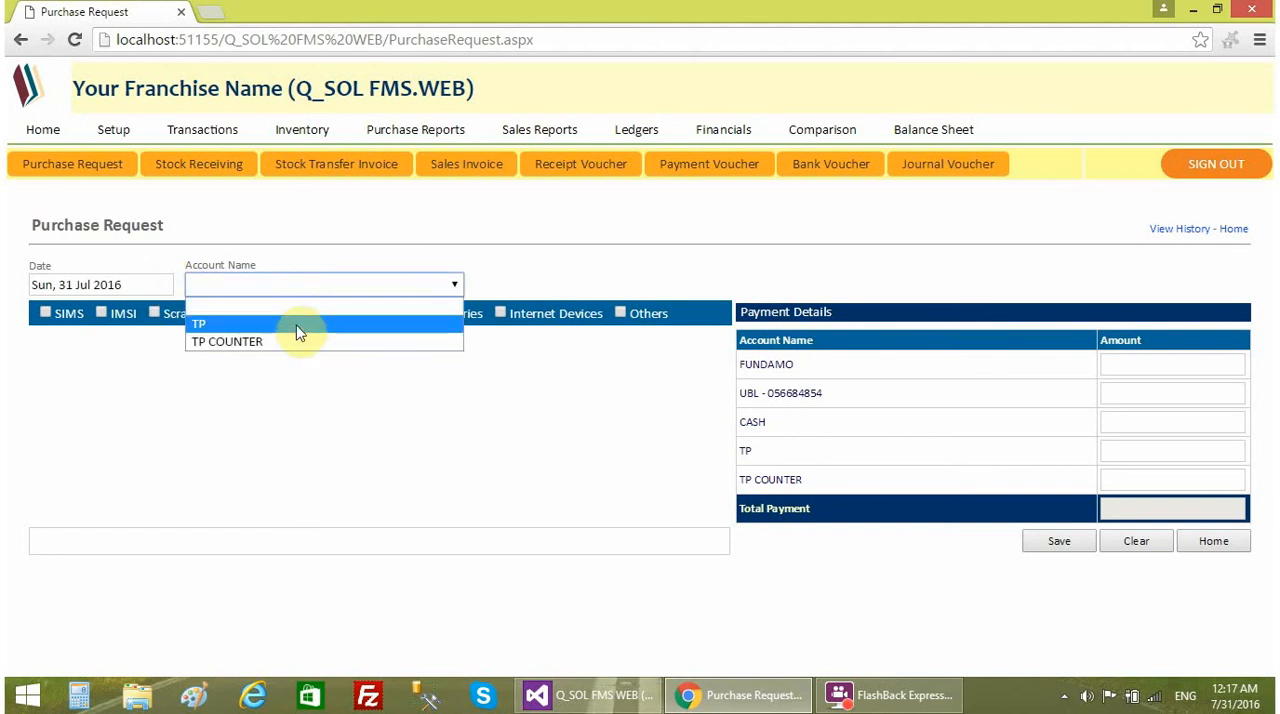
click(298, 324)
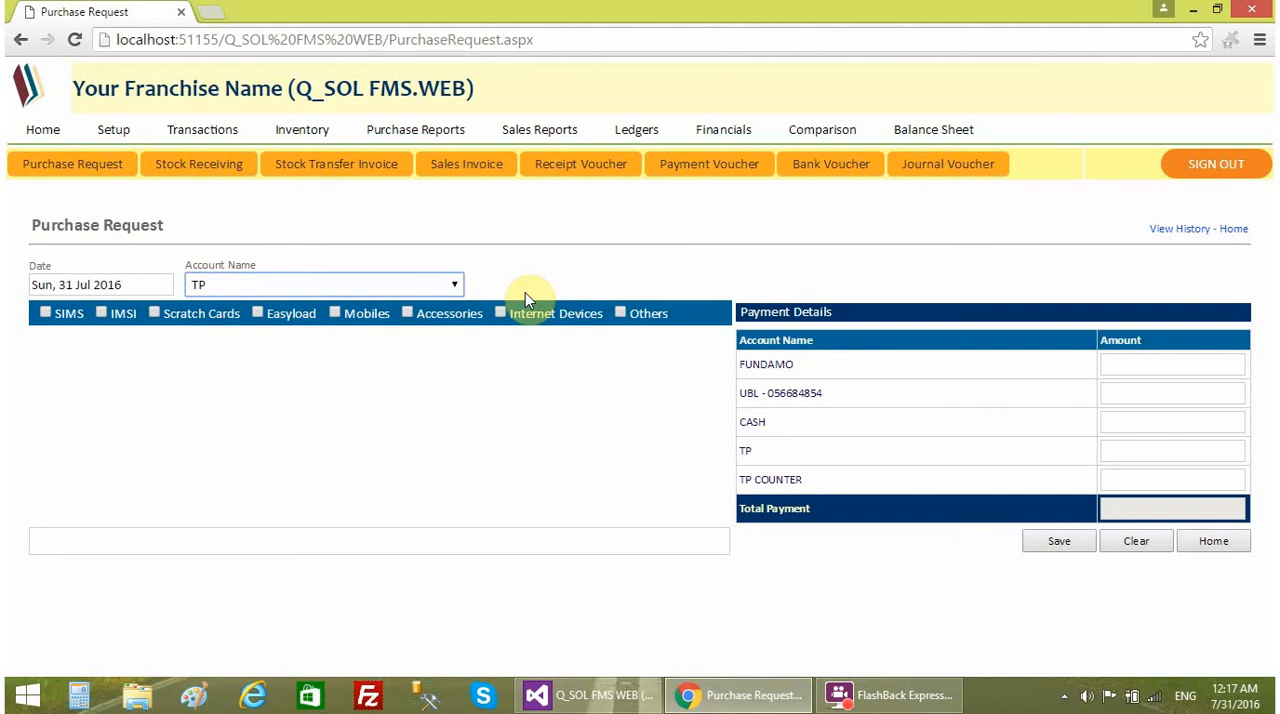
click(392, 286)
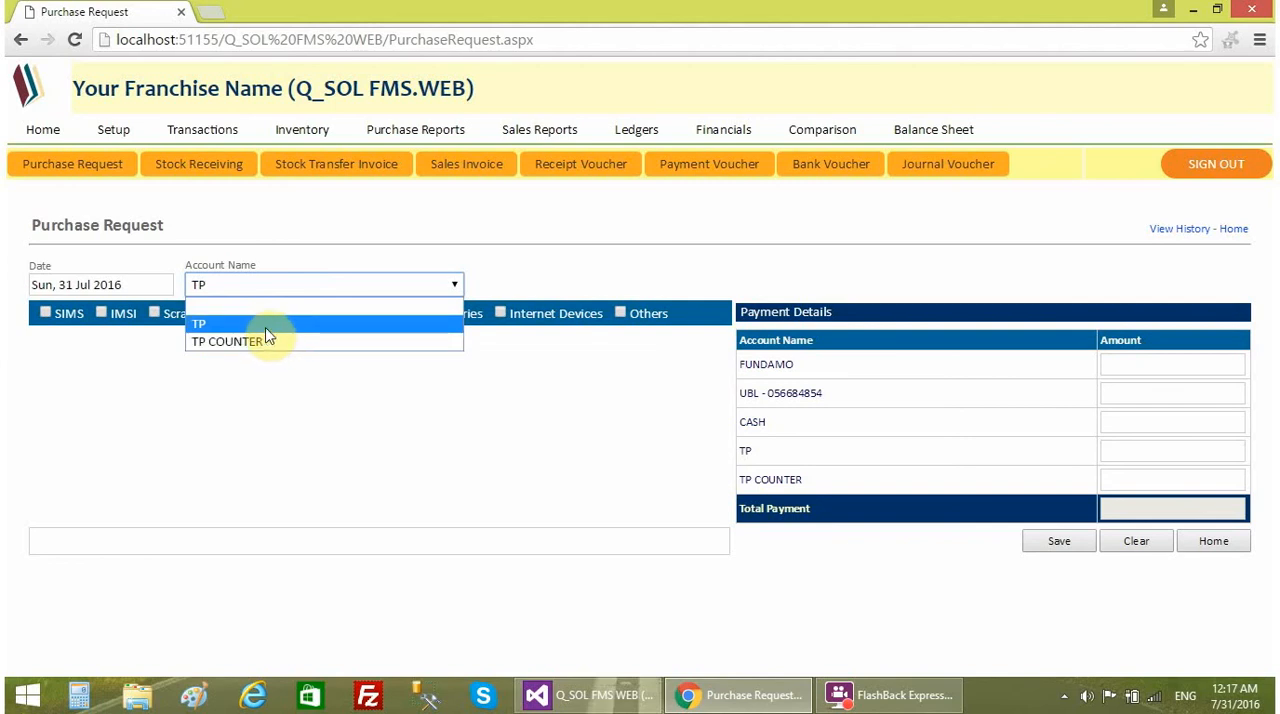
click(405, 405)
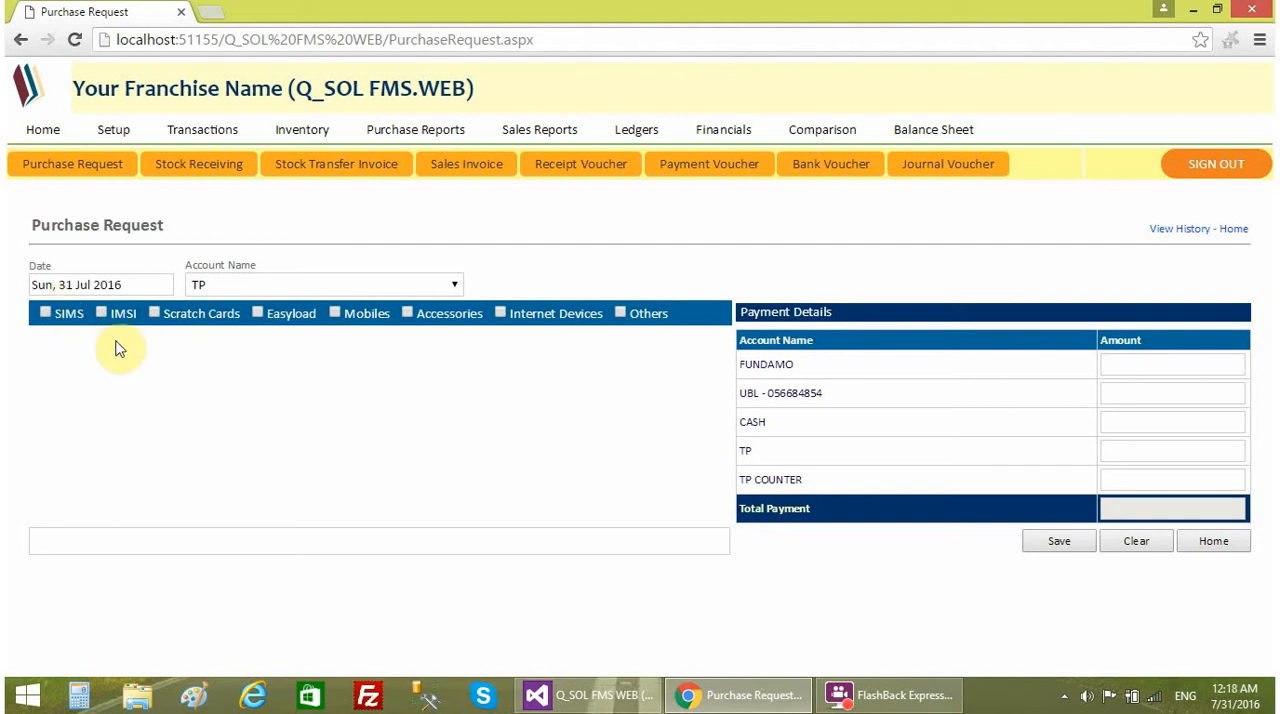
click(58, 318)
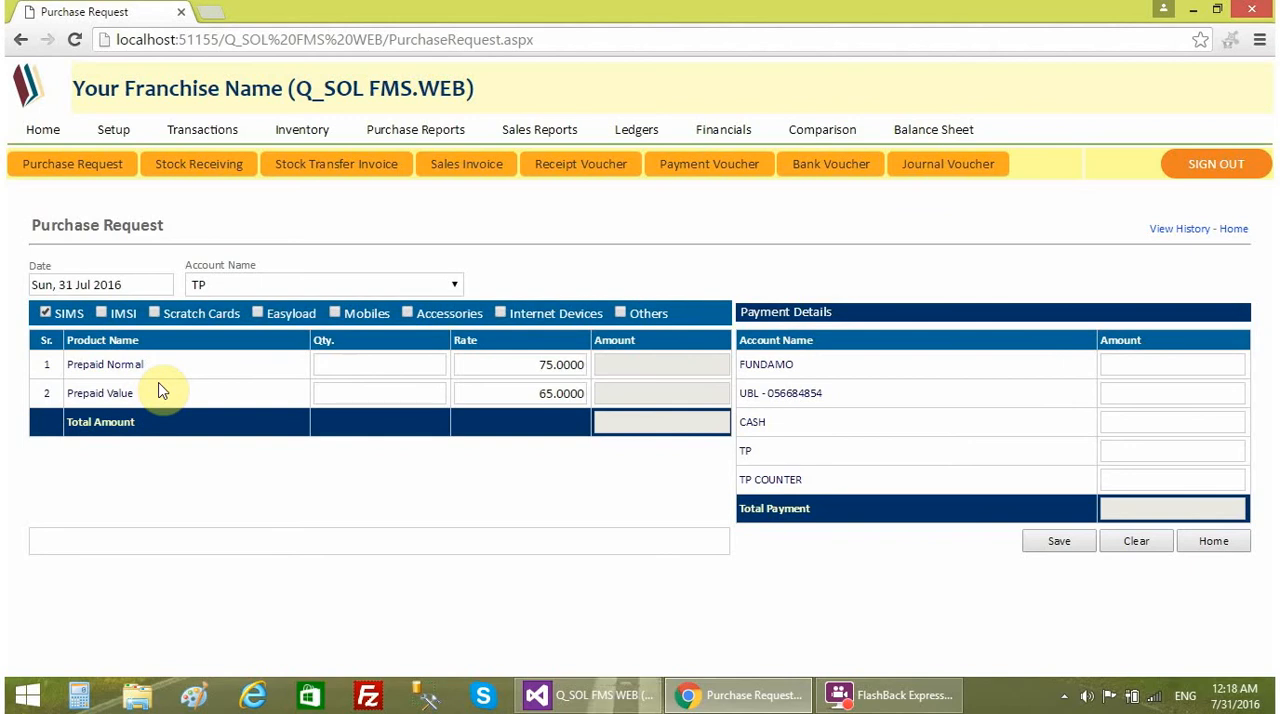
click(122, 314)
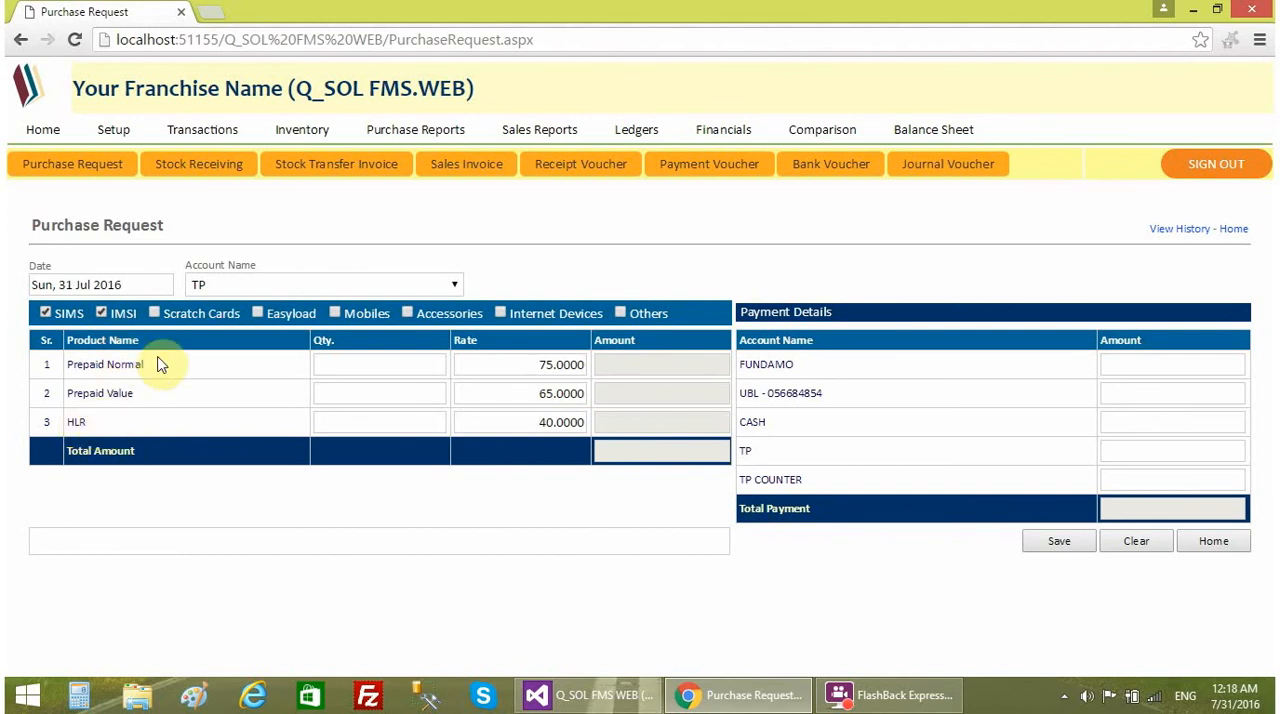
click(200, 314)
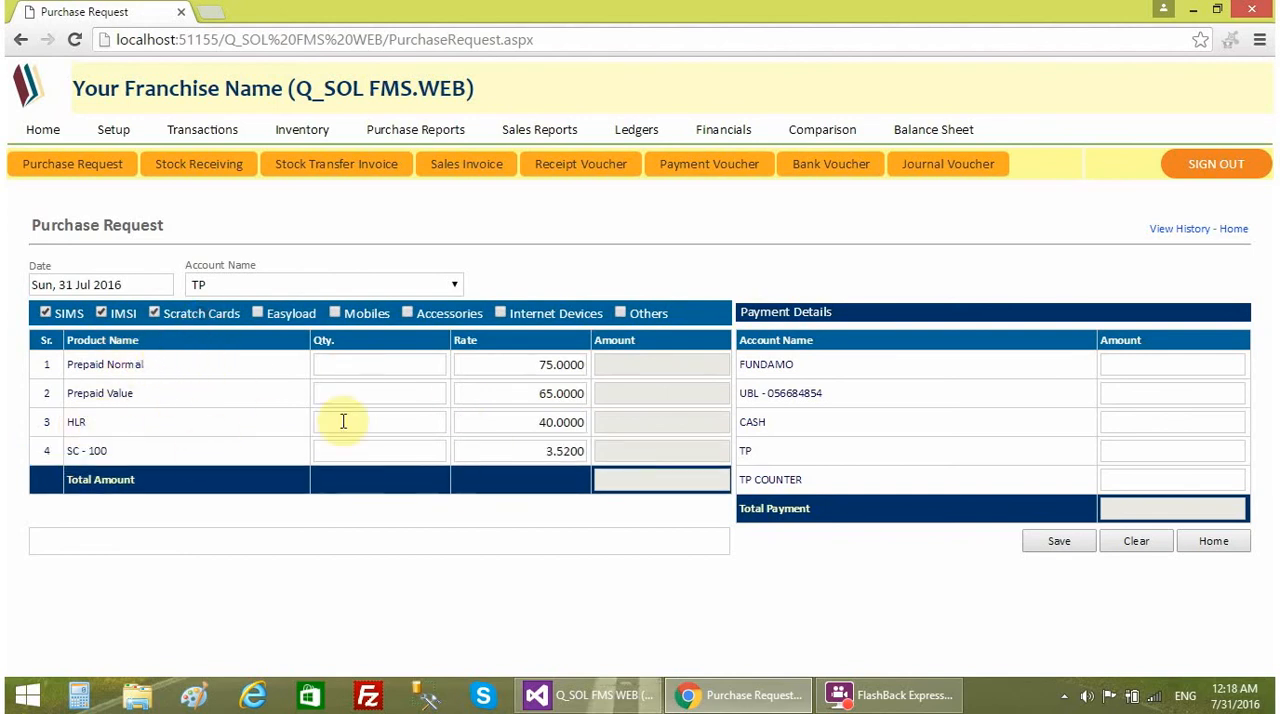
- Look over the Setup page's chart of accounts, products and performance monitor entries
click(127, 147)
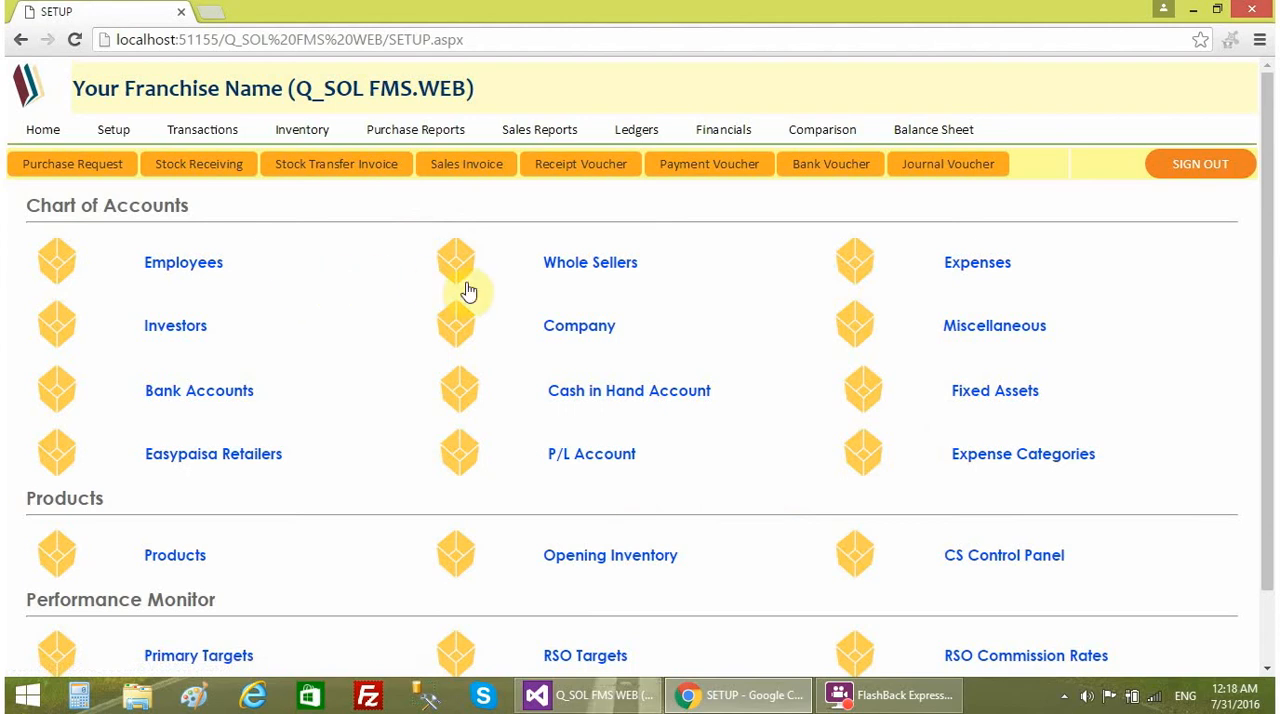
scroll(603, 508, down, 1)
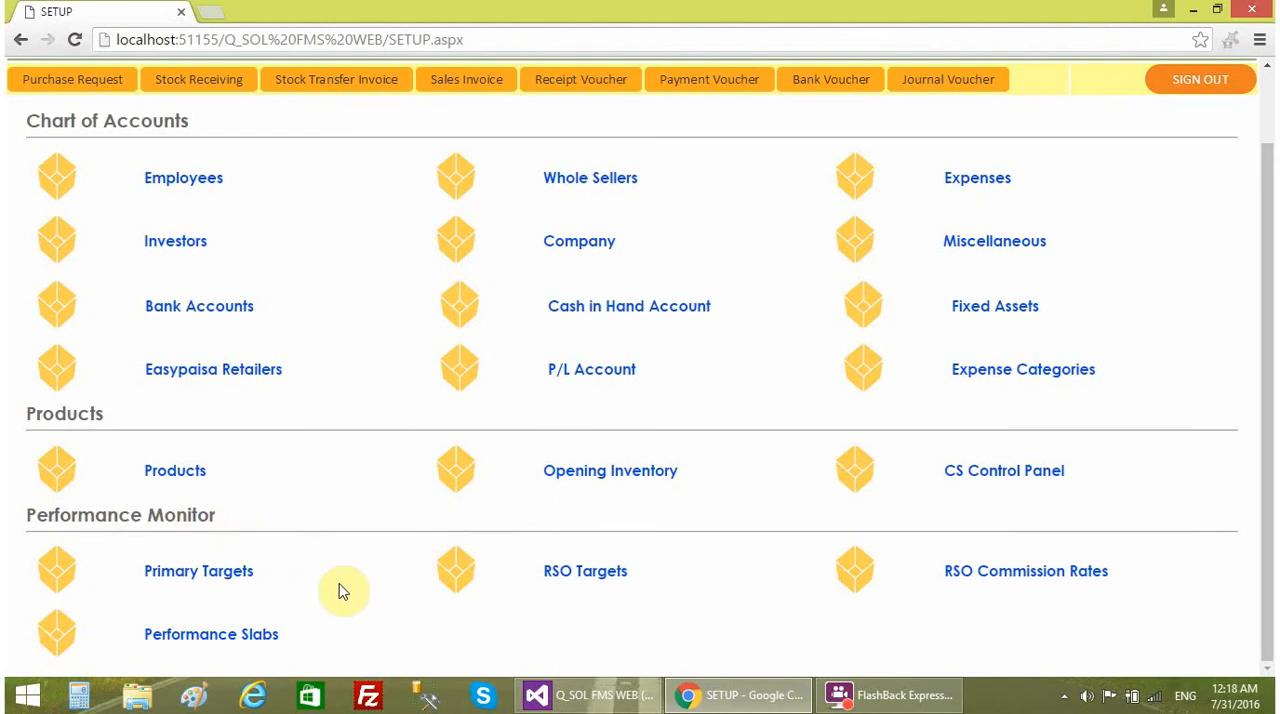
scroll(345, 592, up, 1)
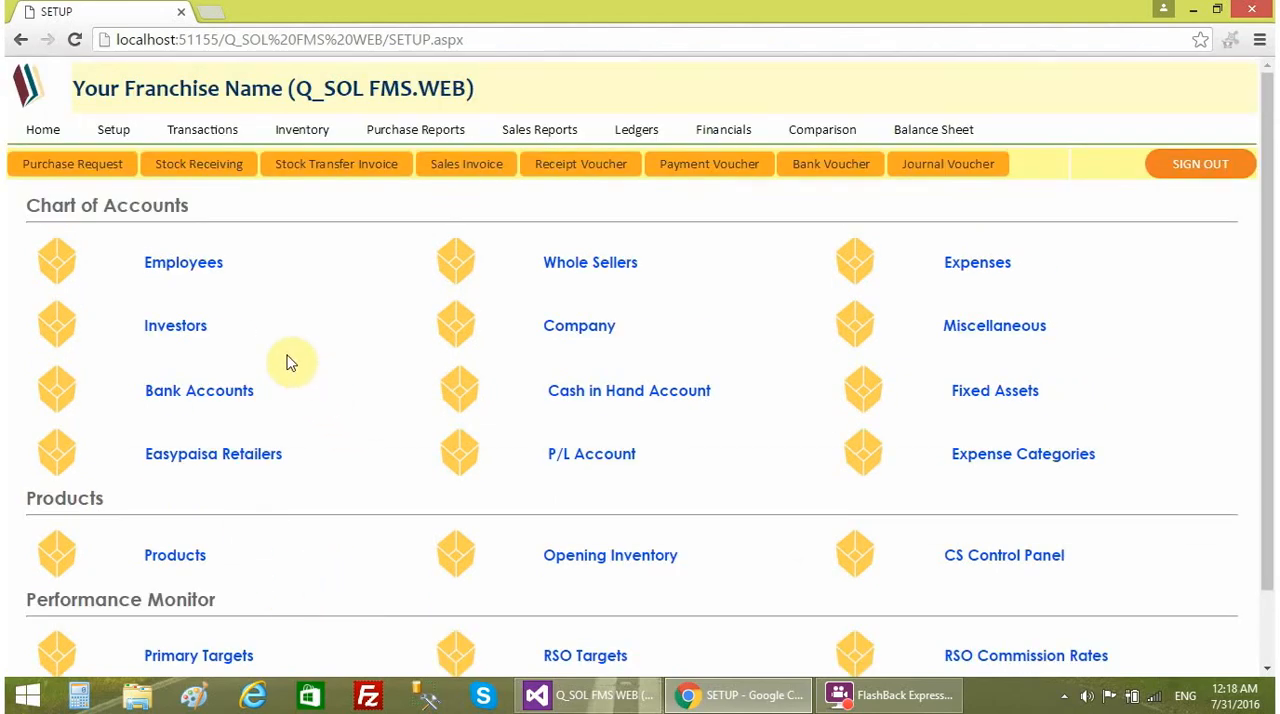
- Start a fresh purchase request for account TP and include the SIMS, IMSI, Scratch Cards and Easyload categories
click(110, 178)
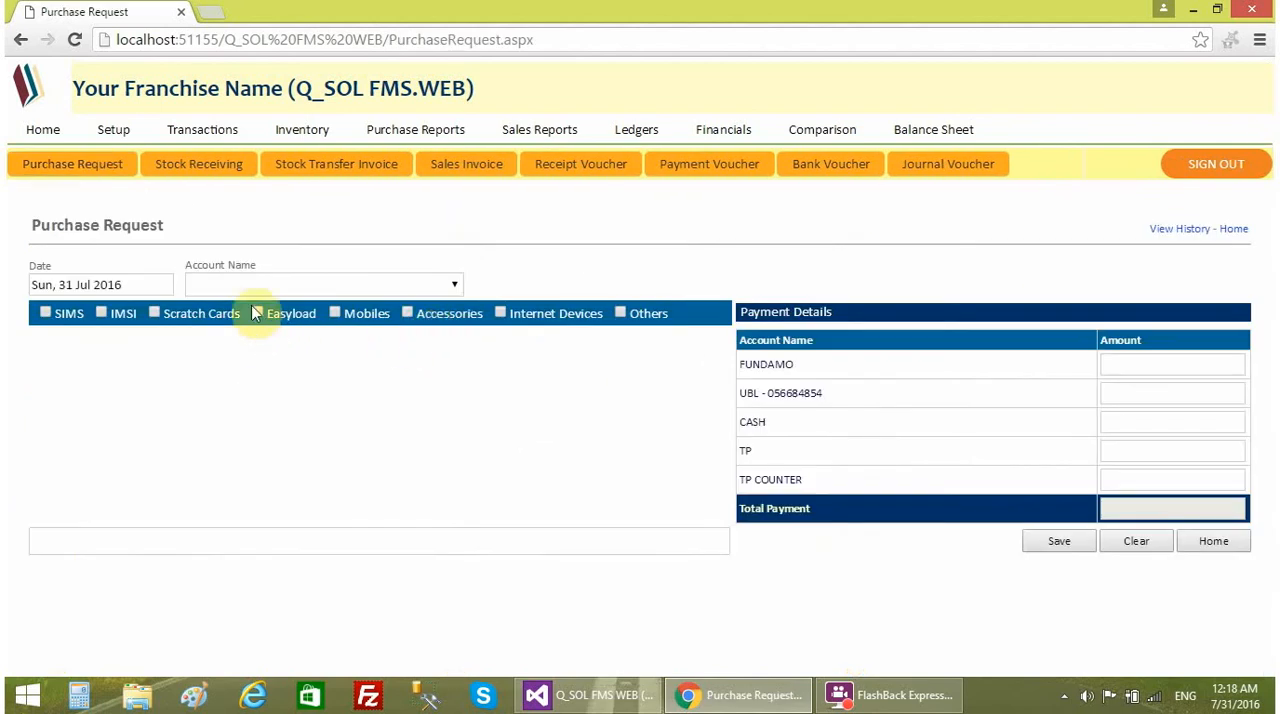
click(237, 285)
click(234, 322)
click(72, 314)
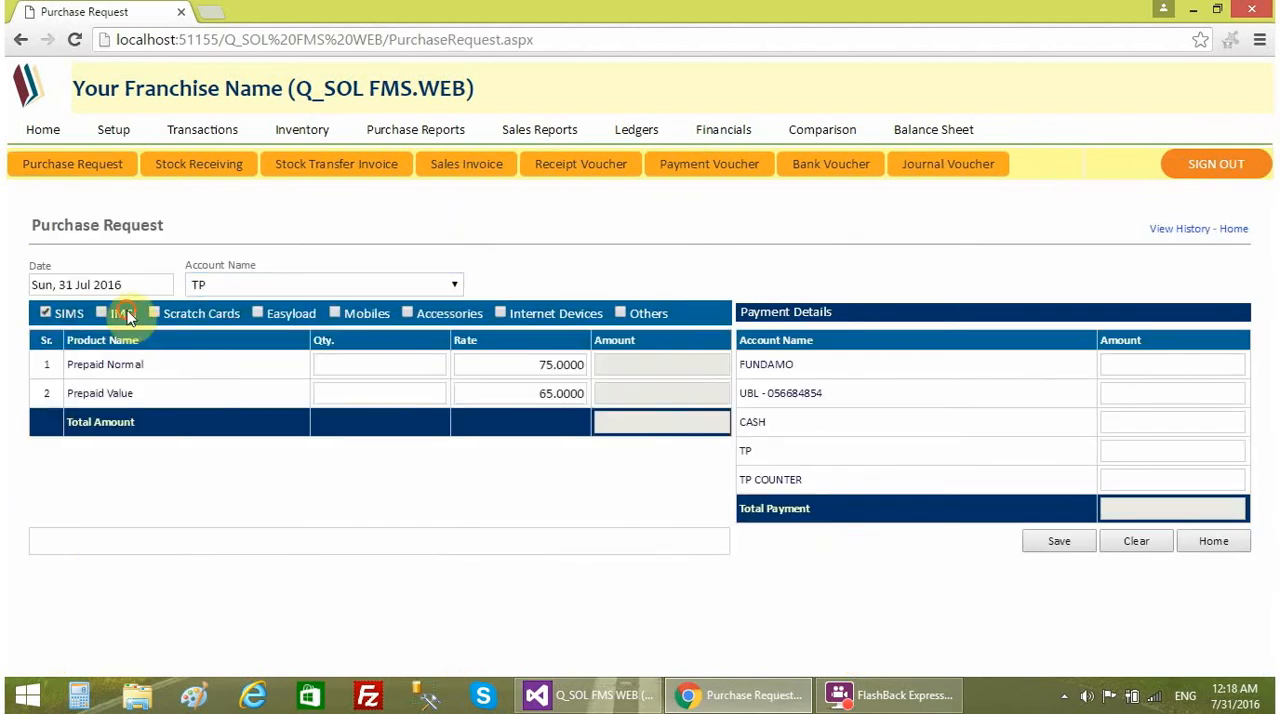
click(122, 314)
click(183, 318)
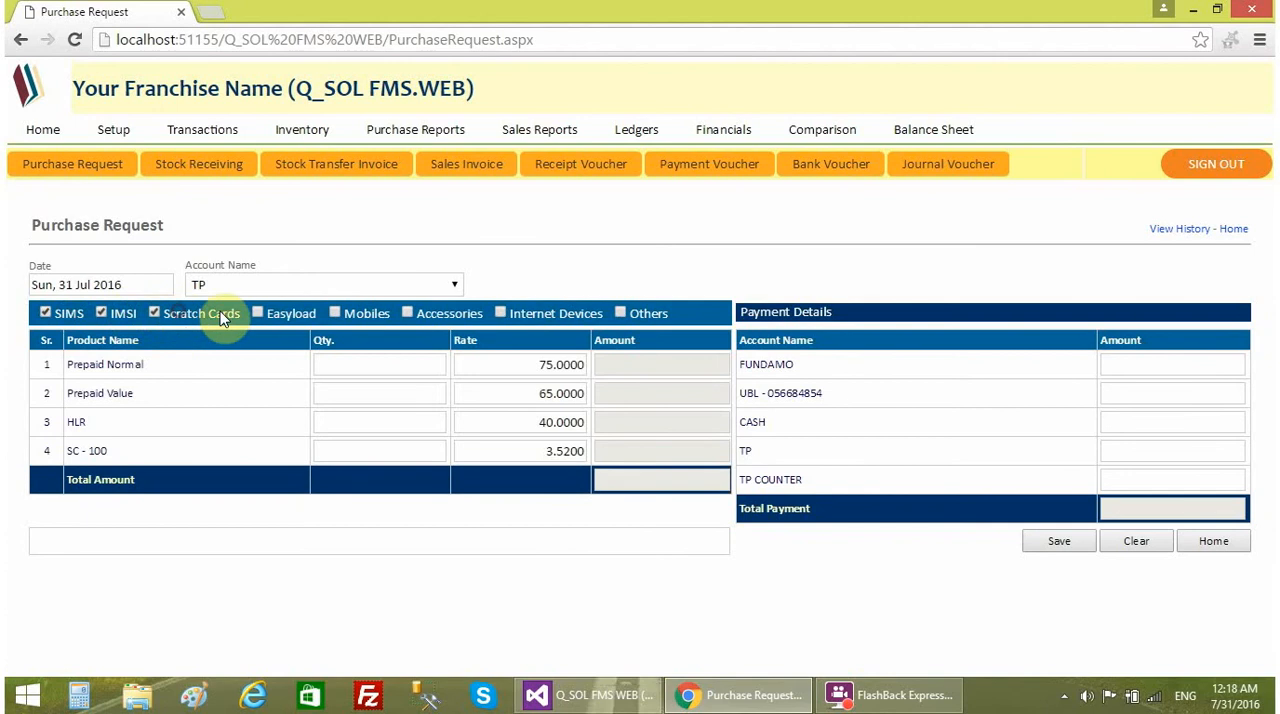
click(299, 317)
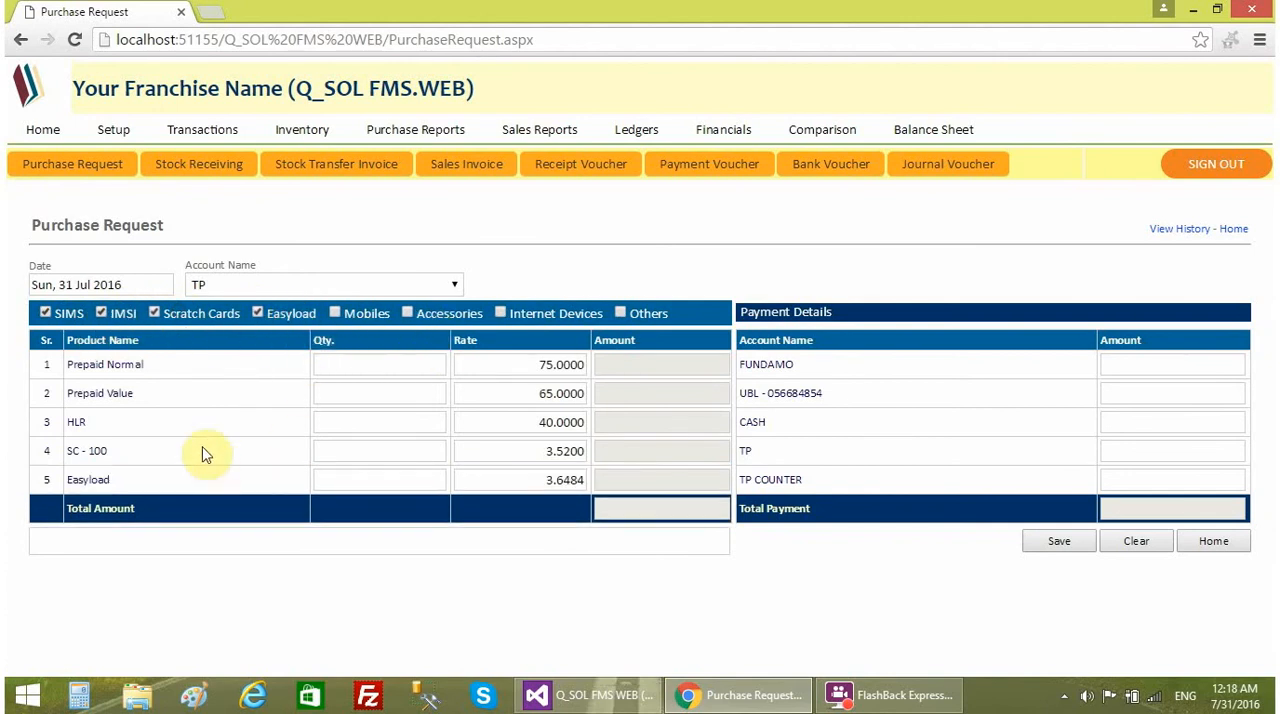
- Set the quantities to 2000 for Prepaid Normal, 1200 for HLR and 4000 for SC - 100
click(395, 367)
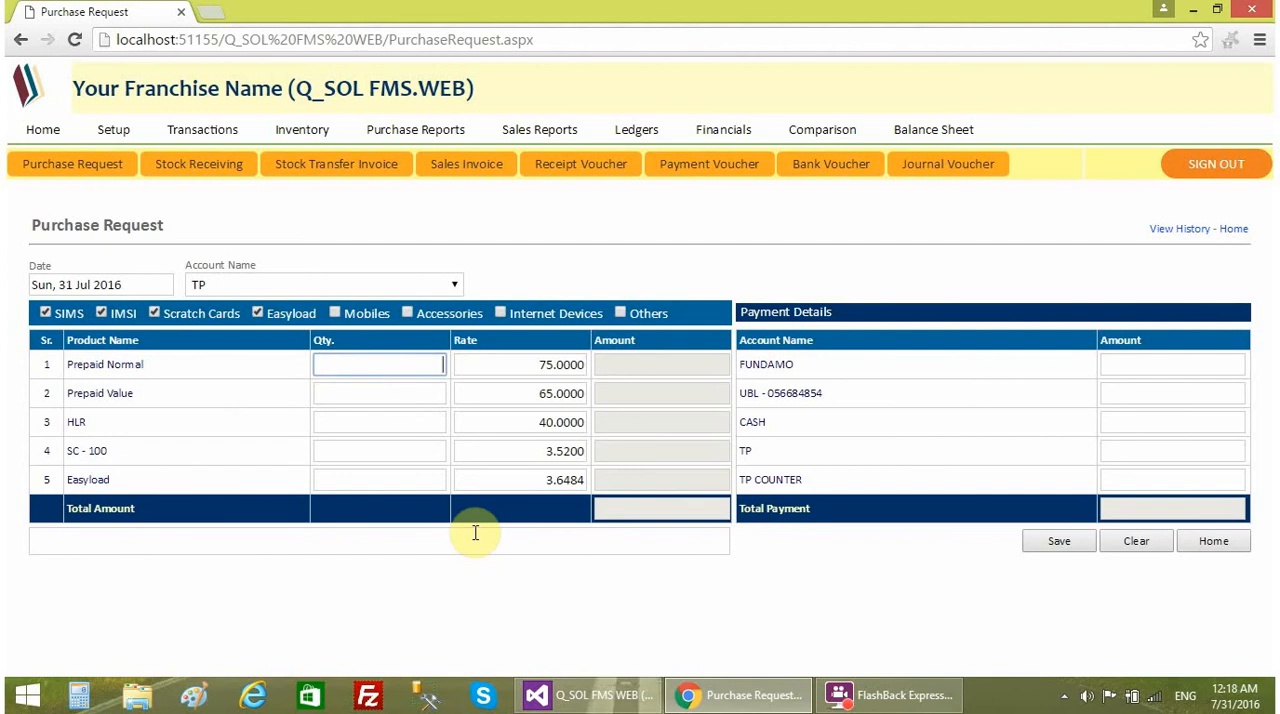
text(2000)
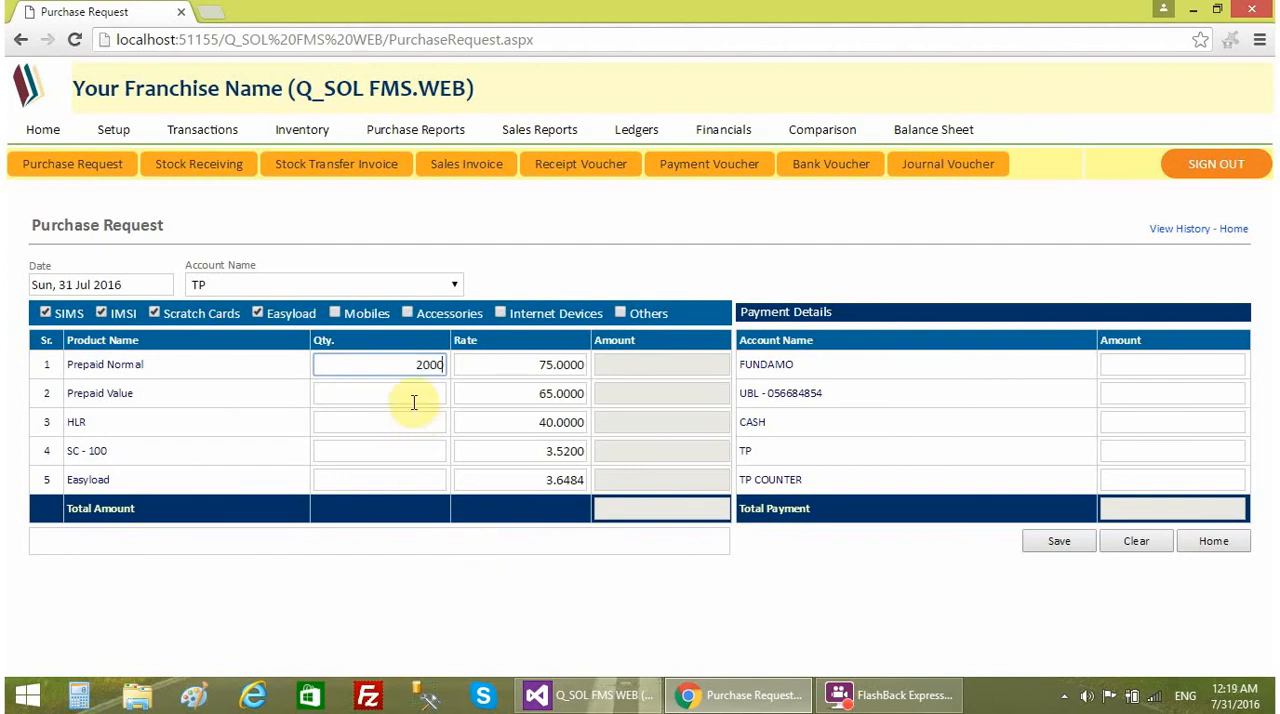
click(413, 402)
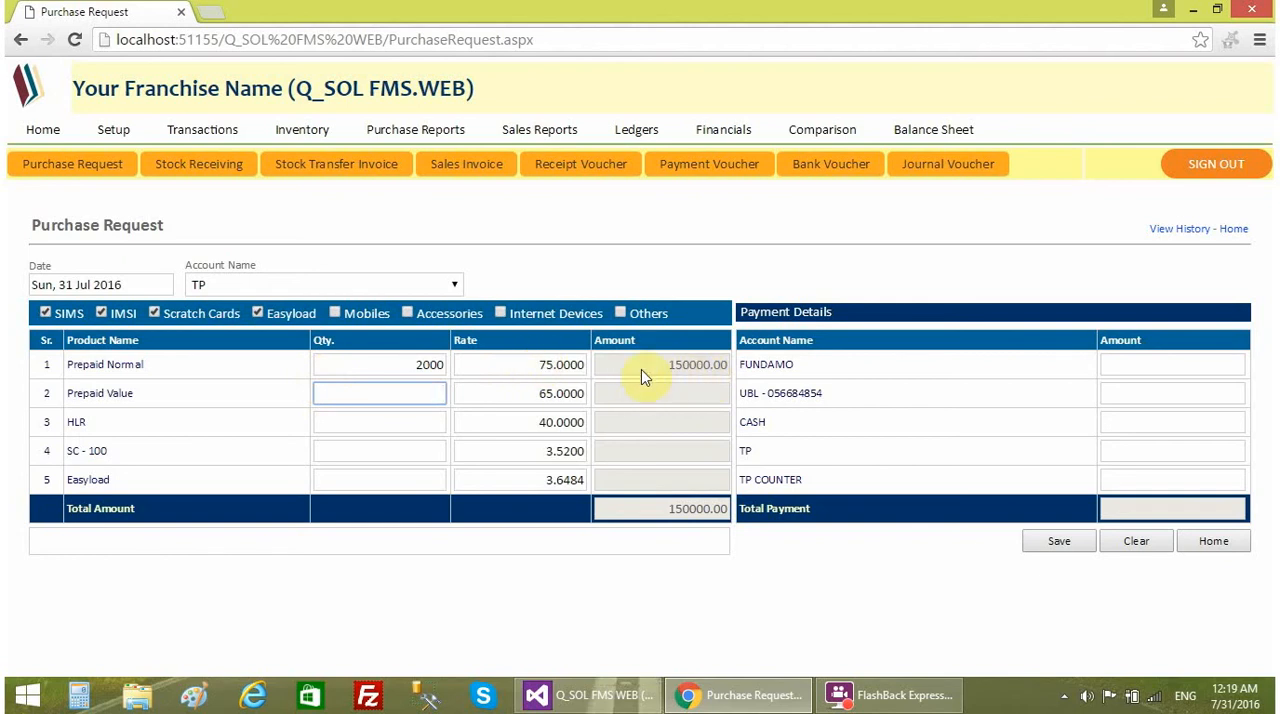
click(351, 418)
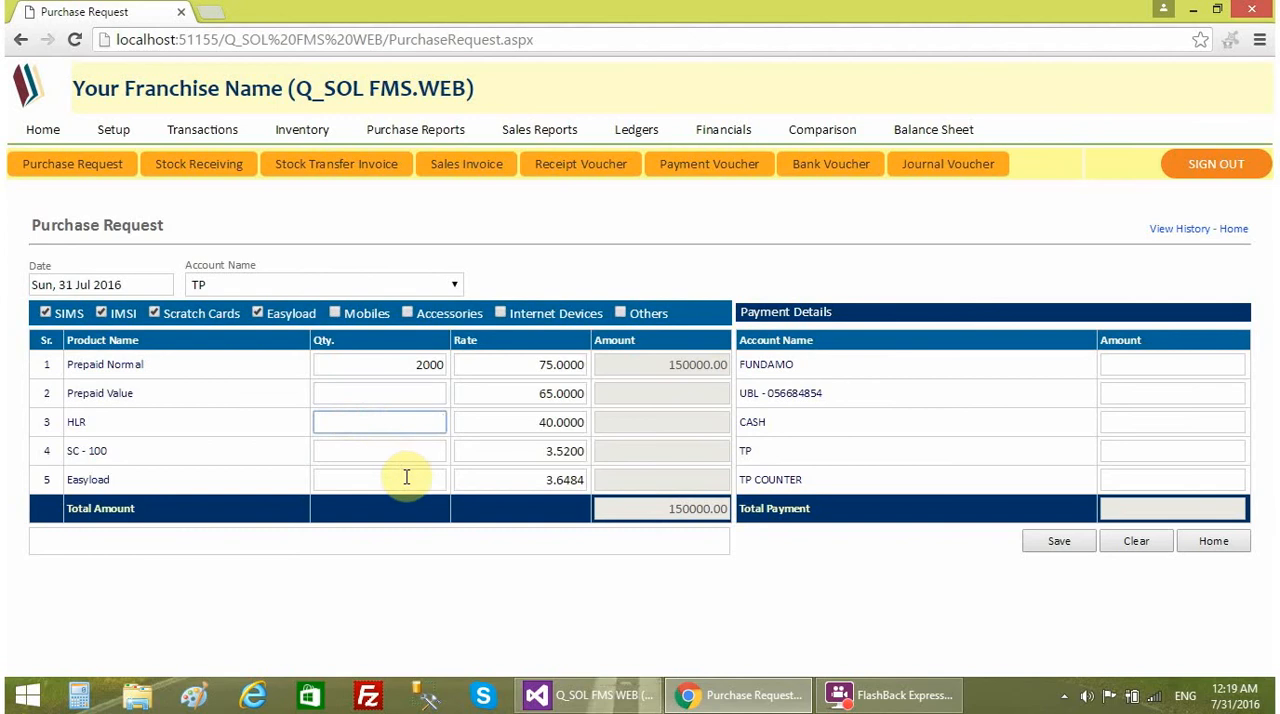
text(1200)
click(396, 450)
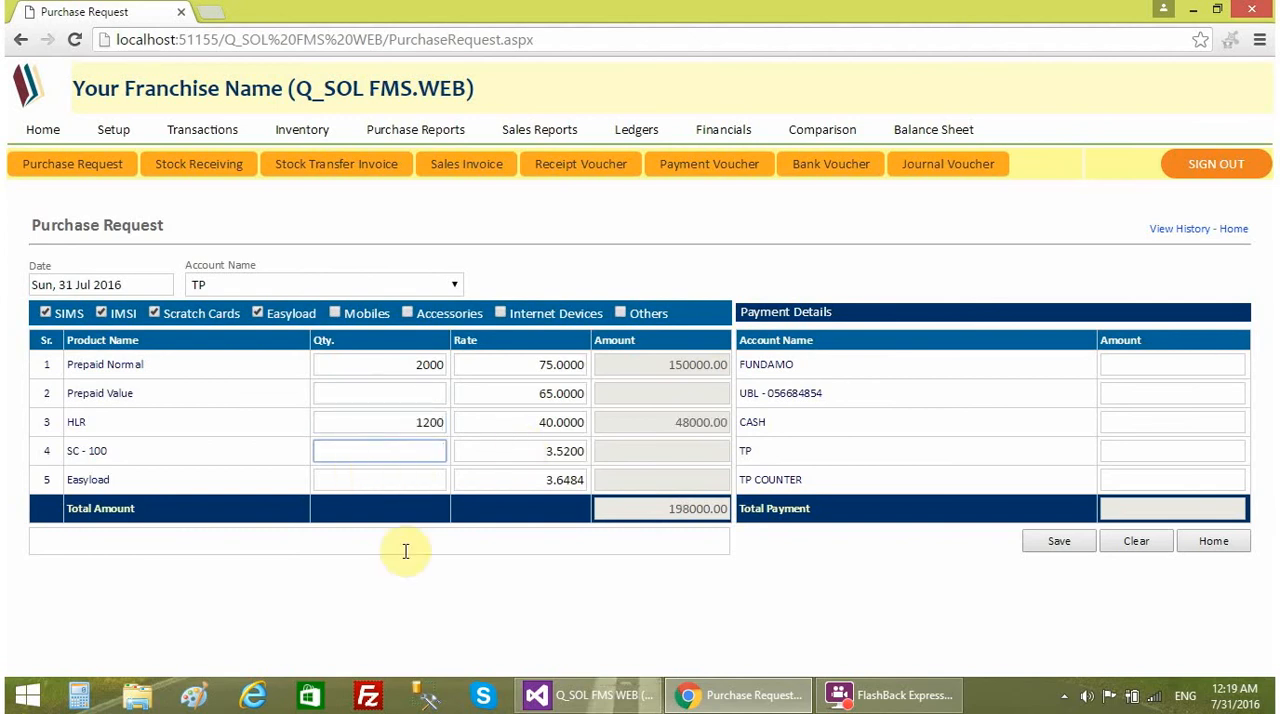
text(4000)
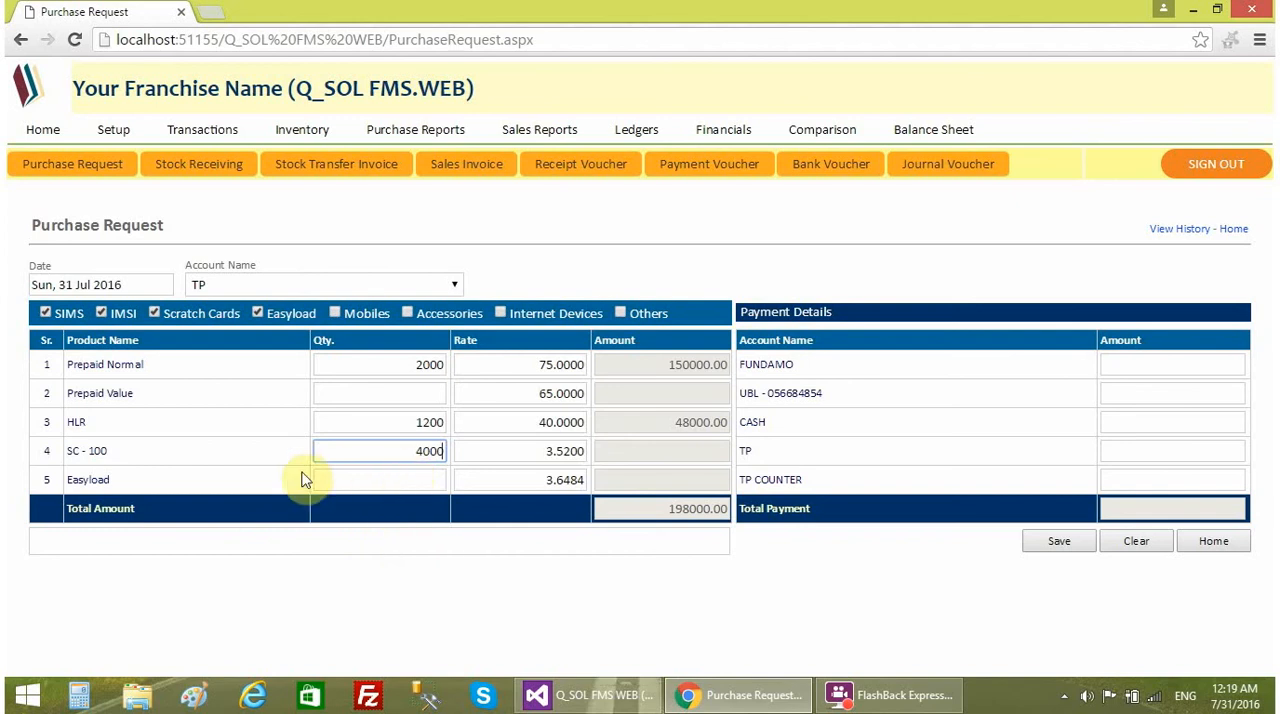
click(400, 477)
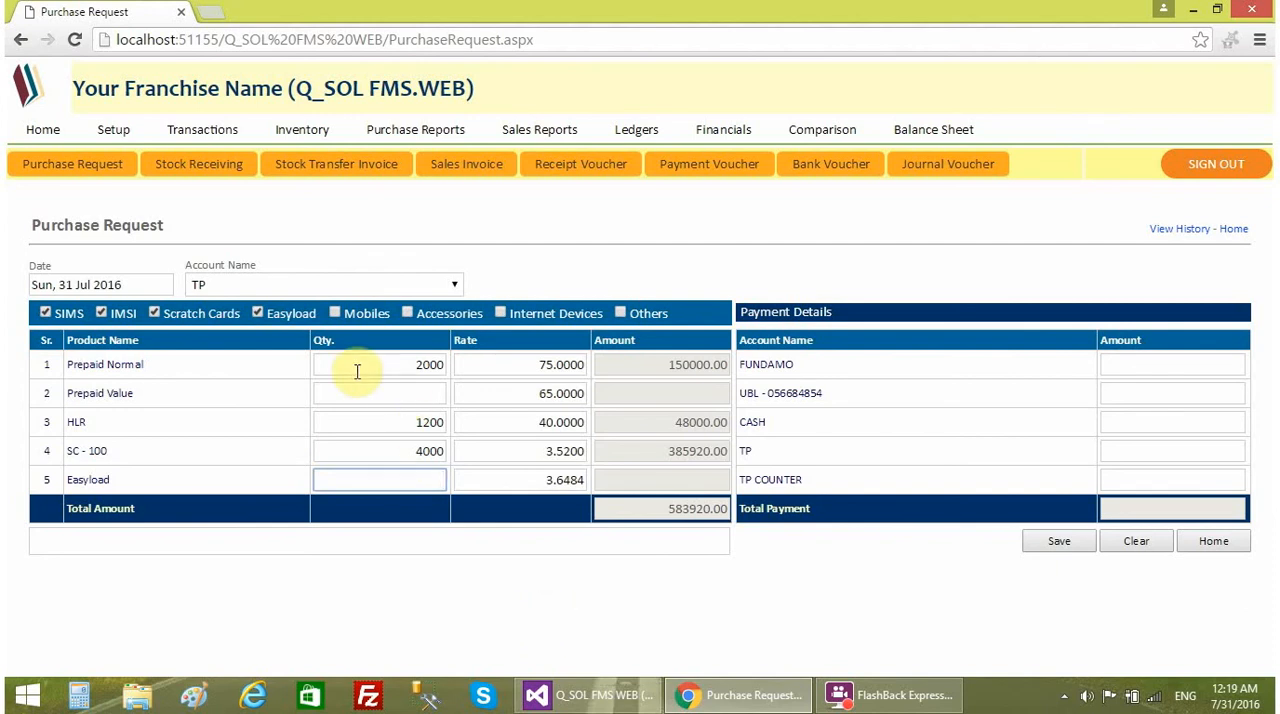
- Review the quantity column and the rates of the listed products
drag(340, 354, 334, 348)
click(347, 340)
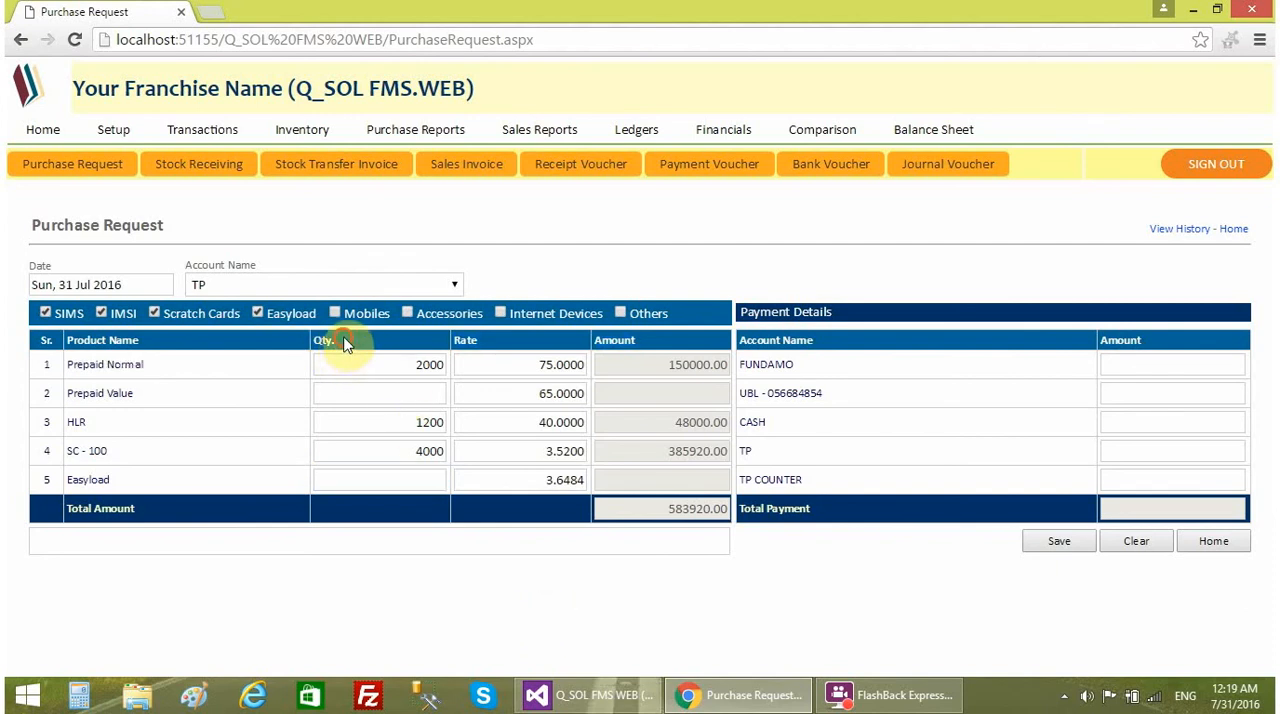
click(378, 479)
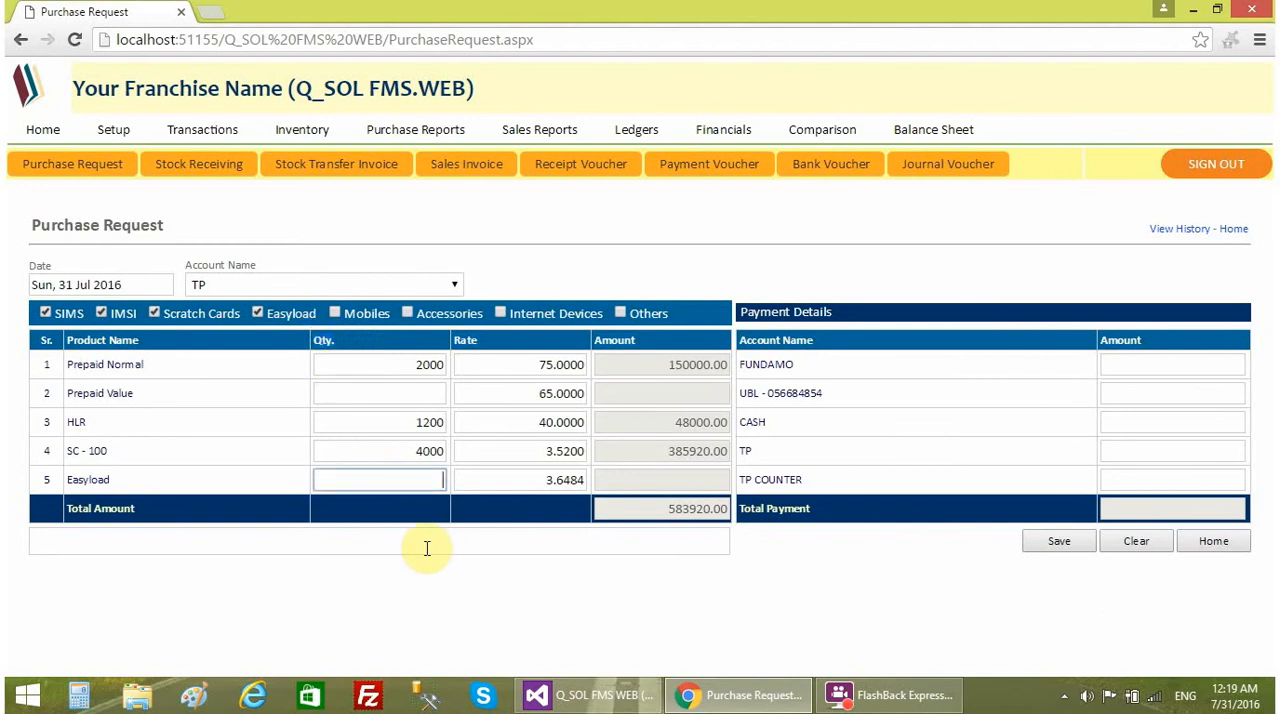
drag(538, 481, 585, 482)
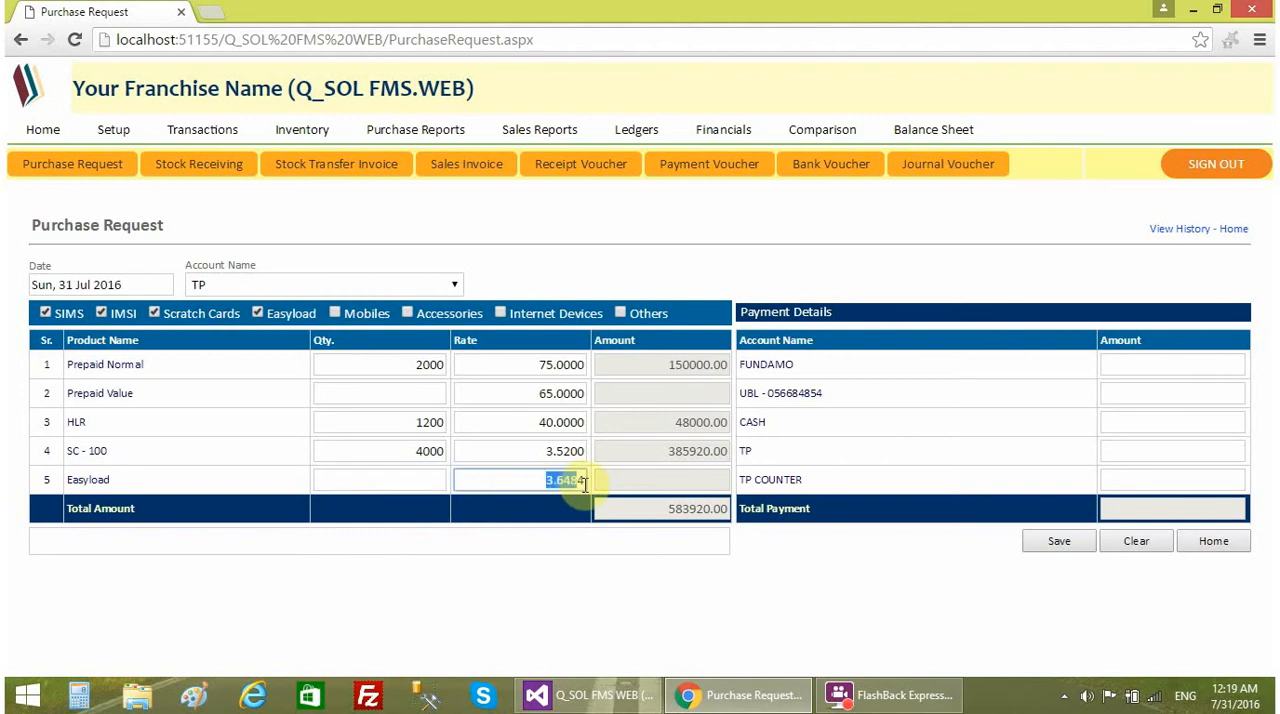
click(521, 452)
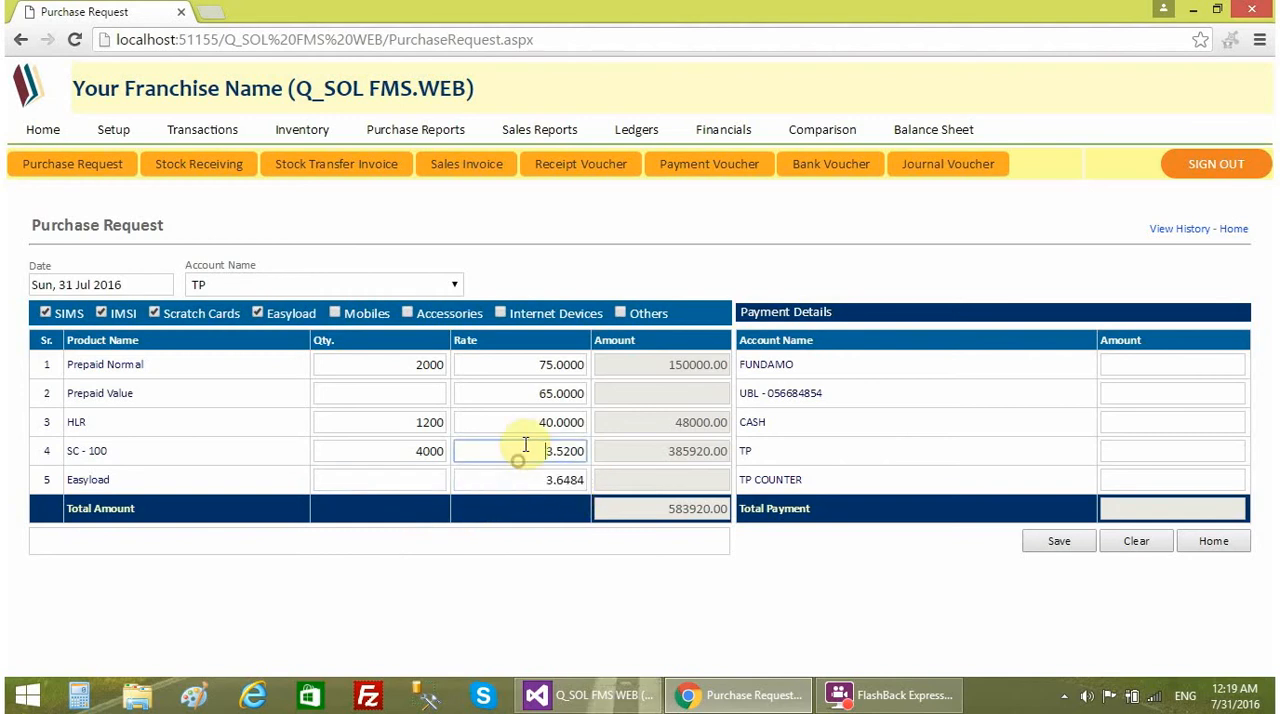
click(523, 421)
click(523, 395)
click(522, 361)
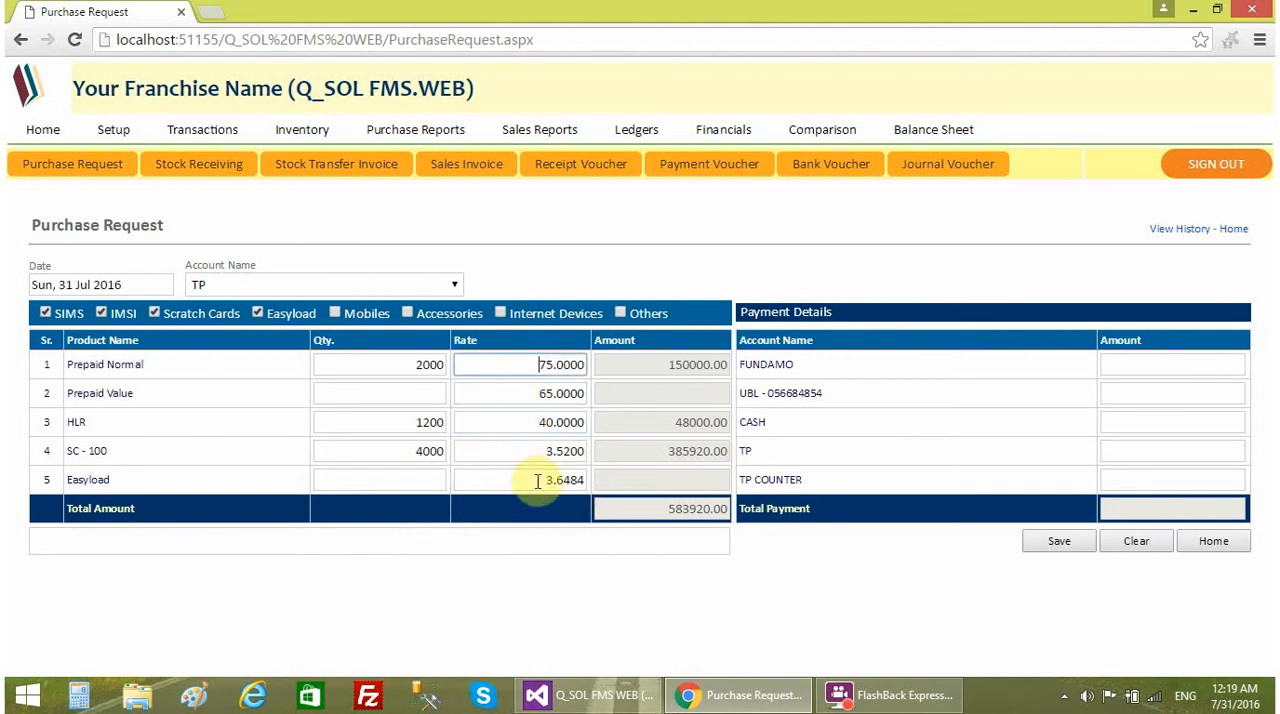
- Set the Easyload quantity to 1036484 and let its amount be calculated
click(414, 481)
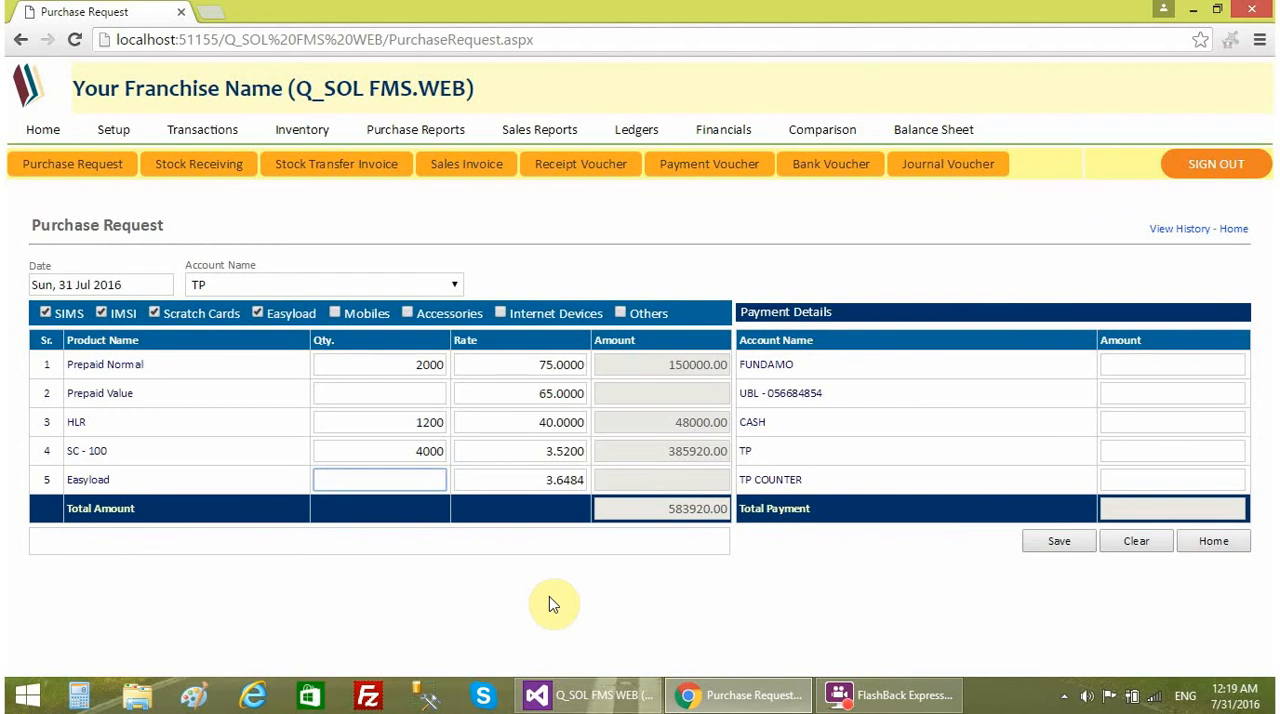
text(1036484)
click(549, 596)
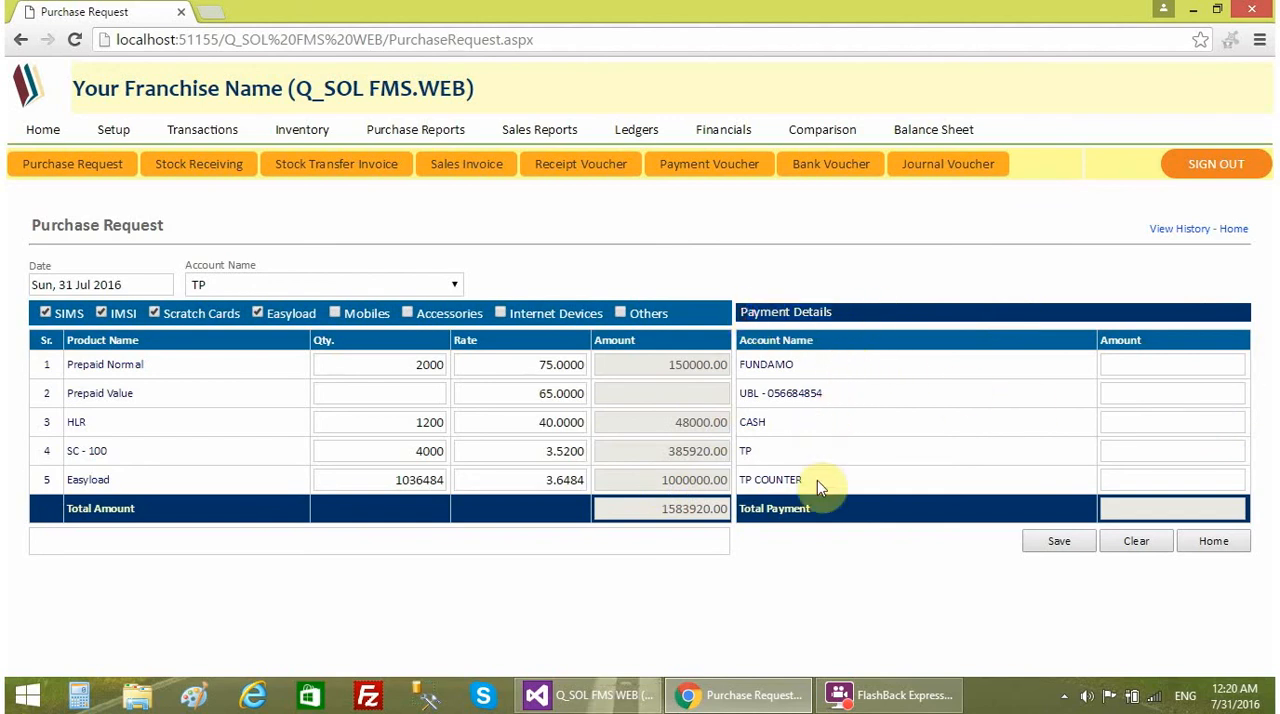
- Enter a payment amount of 1583920 for the UBL bank account in the payment details
click(1110, 365)
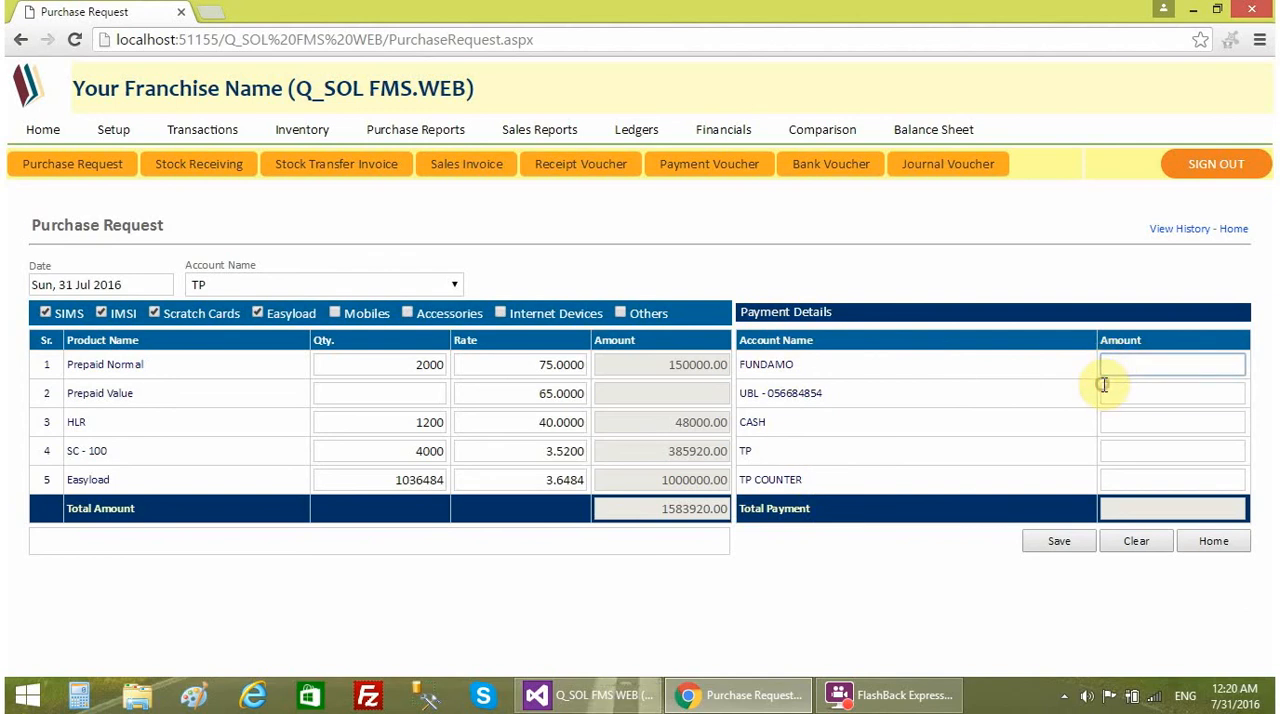
click(1106, 398)
click(1130, 426)
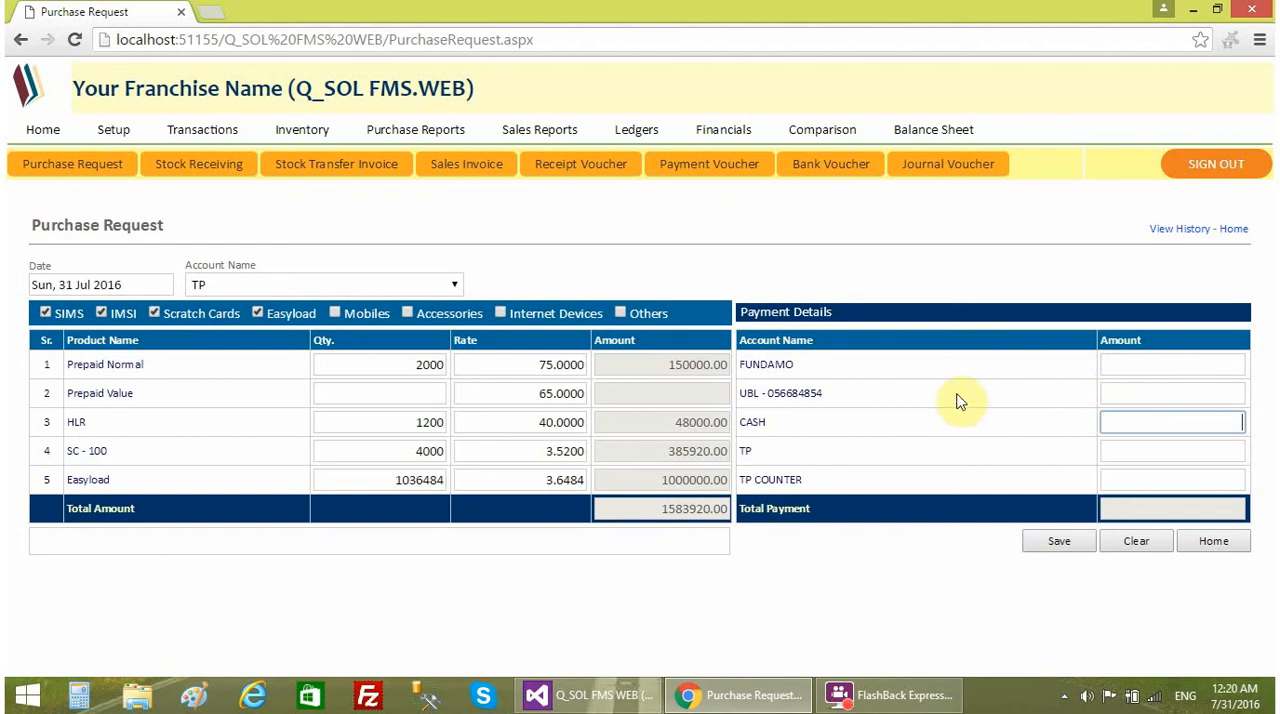
click(1124, 390)
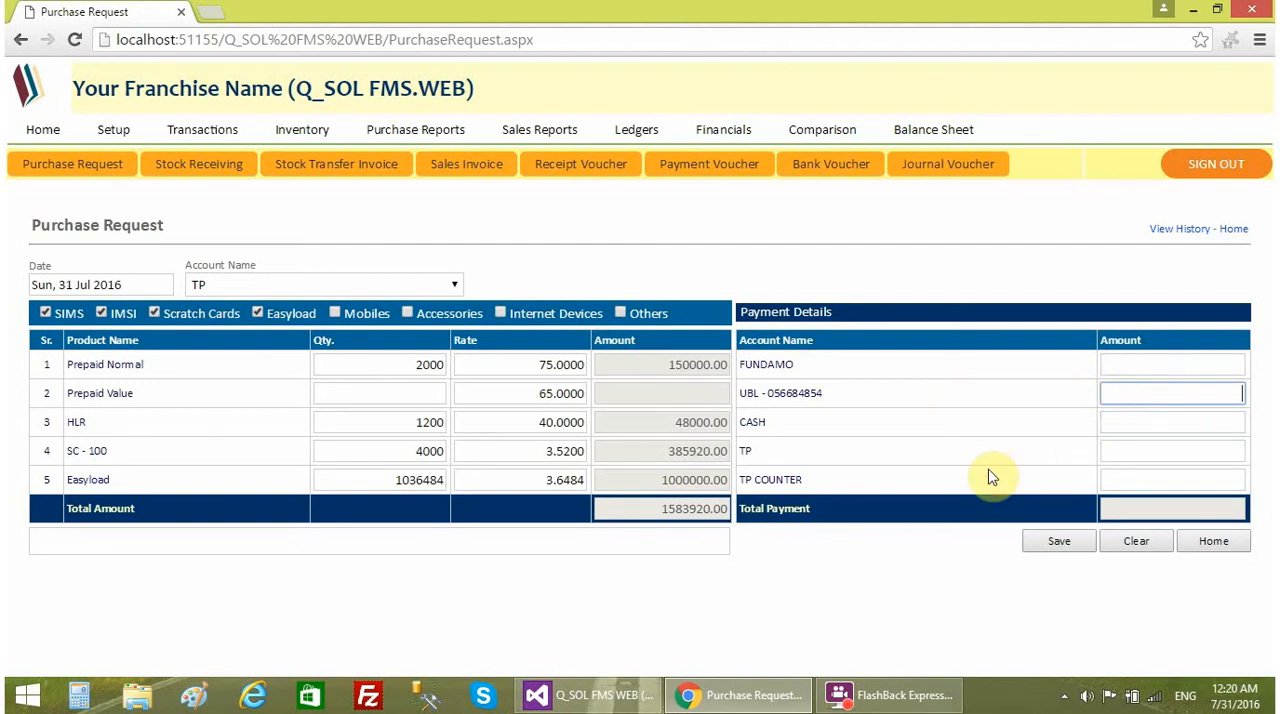
text(1583920)
click(1136, 426)
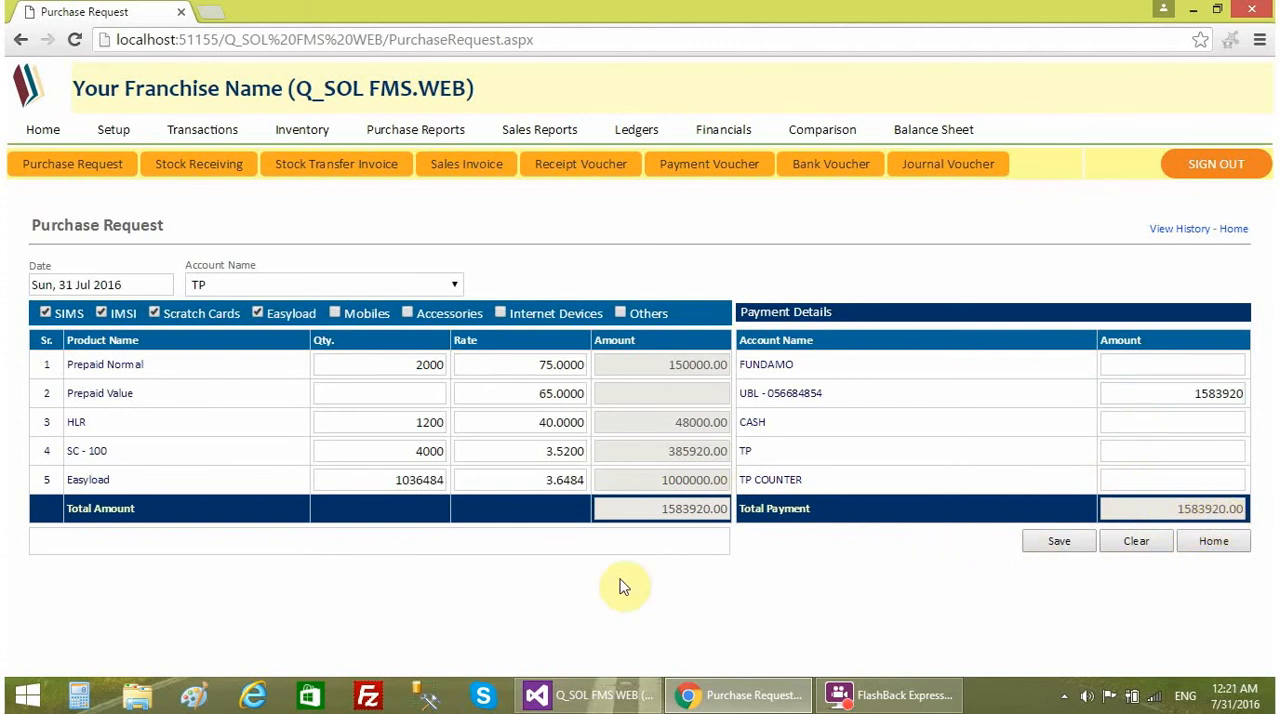
- Add the remark "any remaks" to the purchase request and save it
click(50, 541)
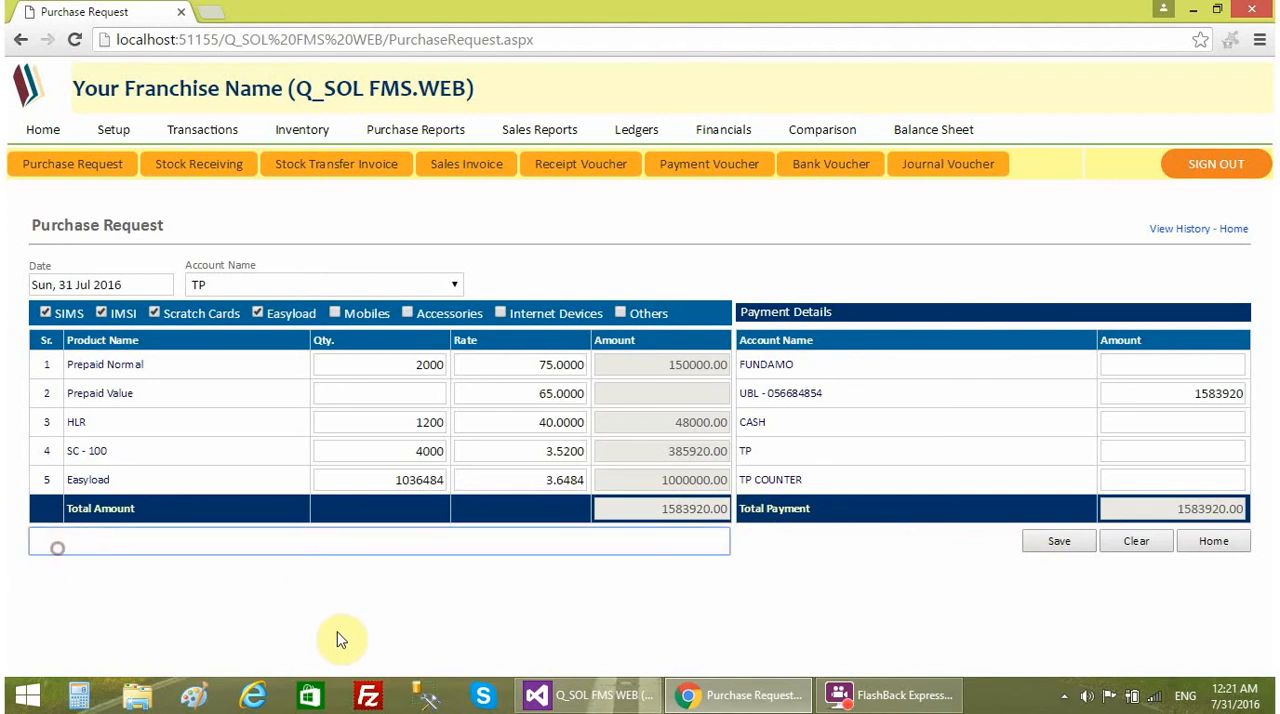
text(any remaks)
click(777, 574)
click(709, 552)
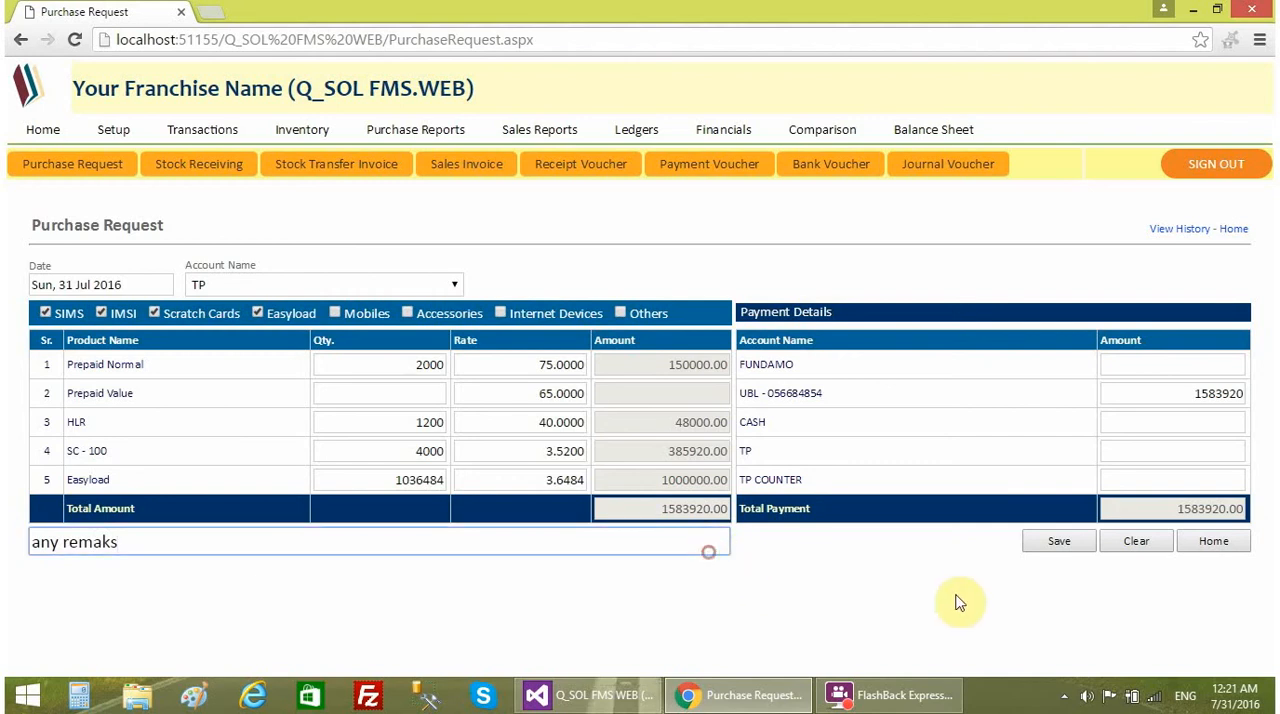
click(956, 595)
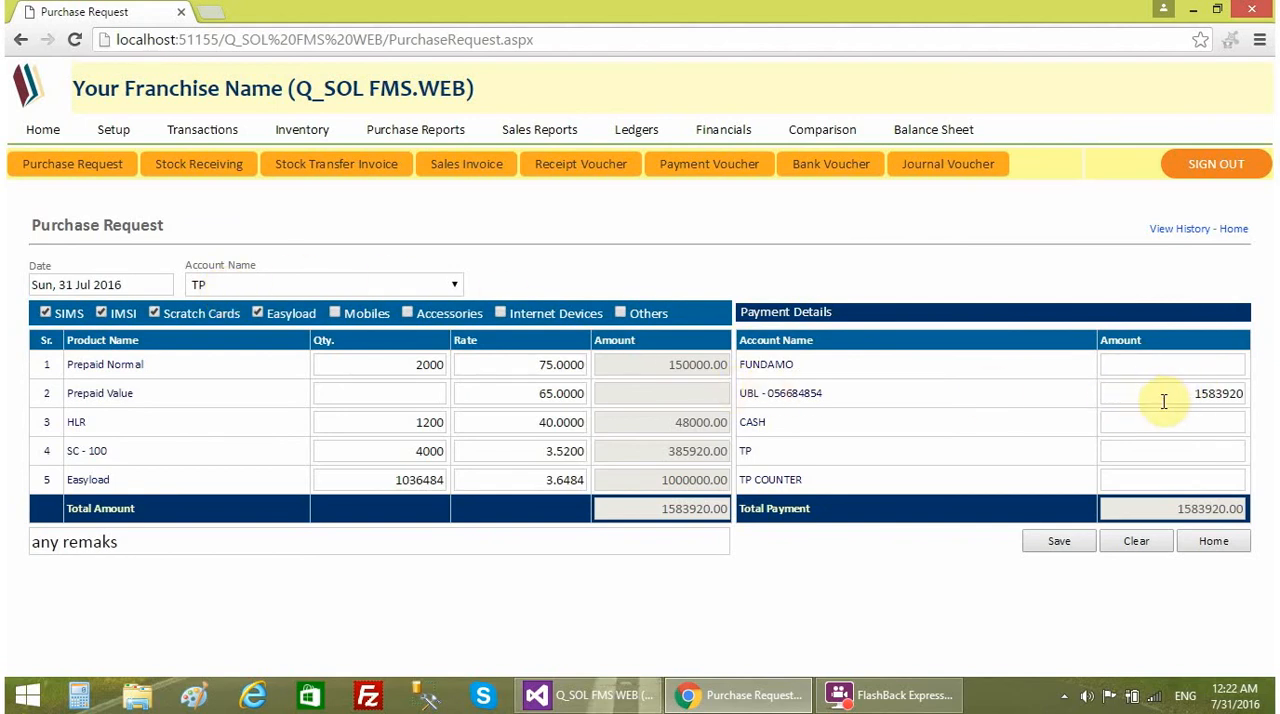
click(1057, 541)
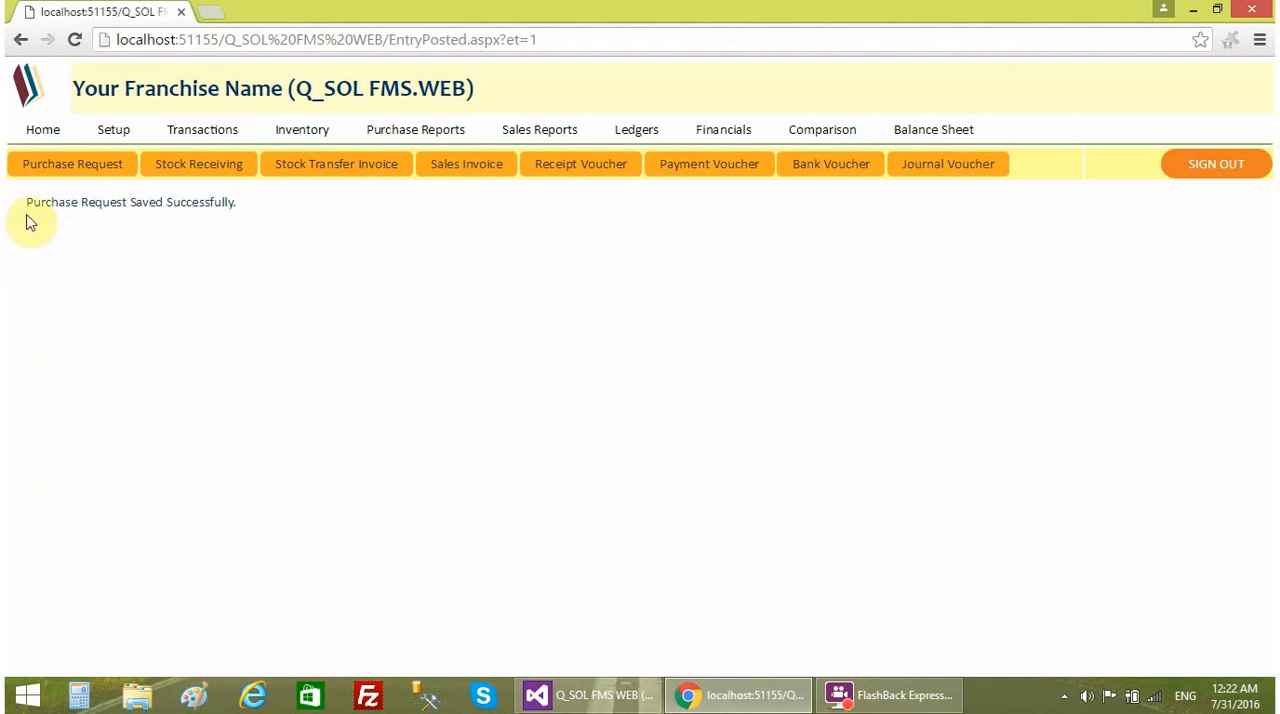
drag(27, 210, 239, 208)
click(306, 266)
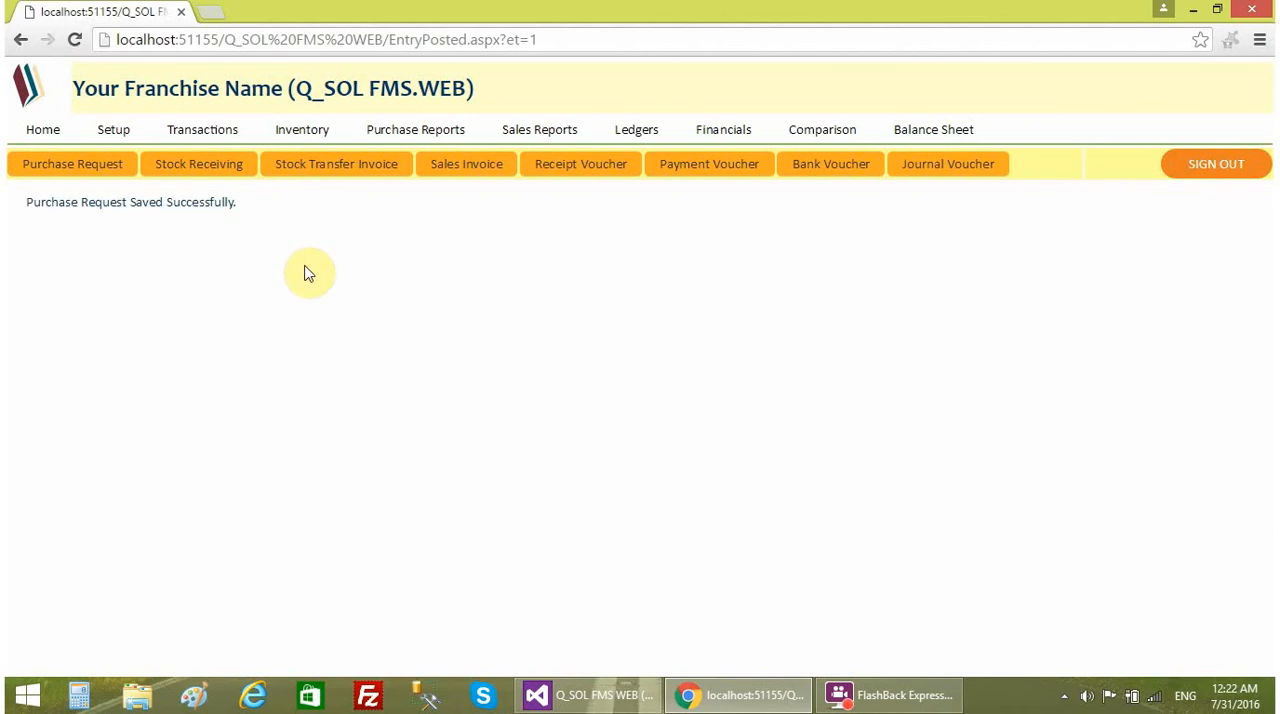
- View the company ledger of the TP account for 31 Jul 2016 and check its debit entry and closing balance
click(48, 132)
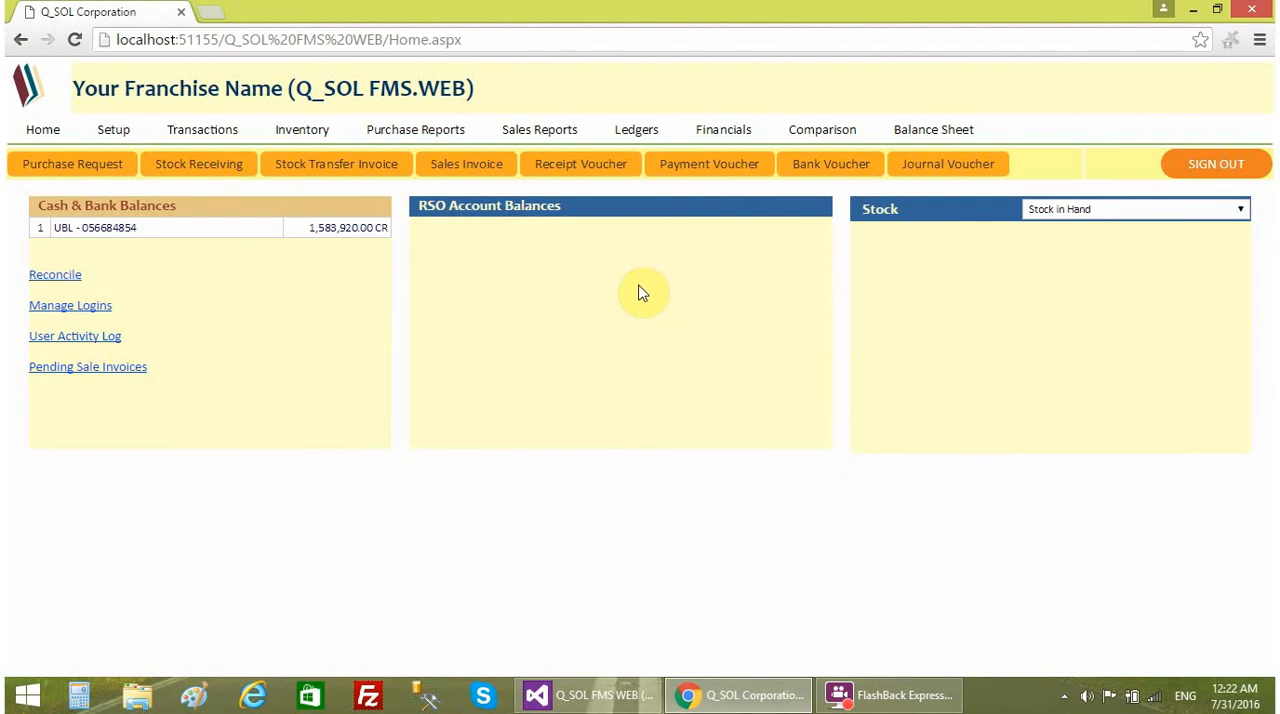
click(630, 143)
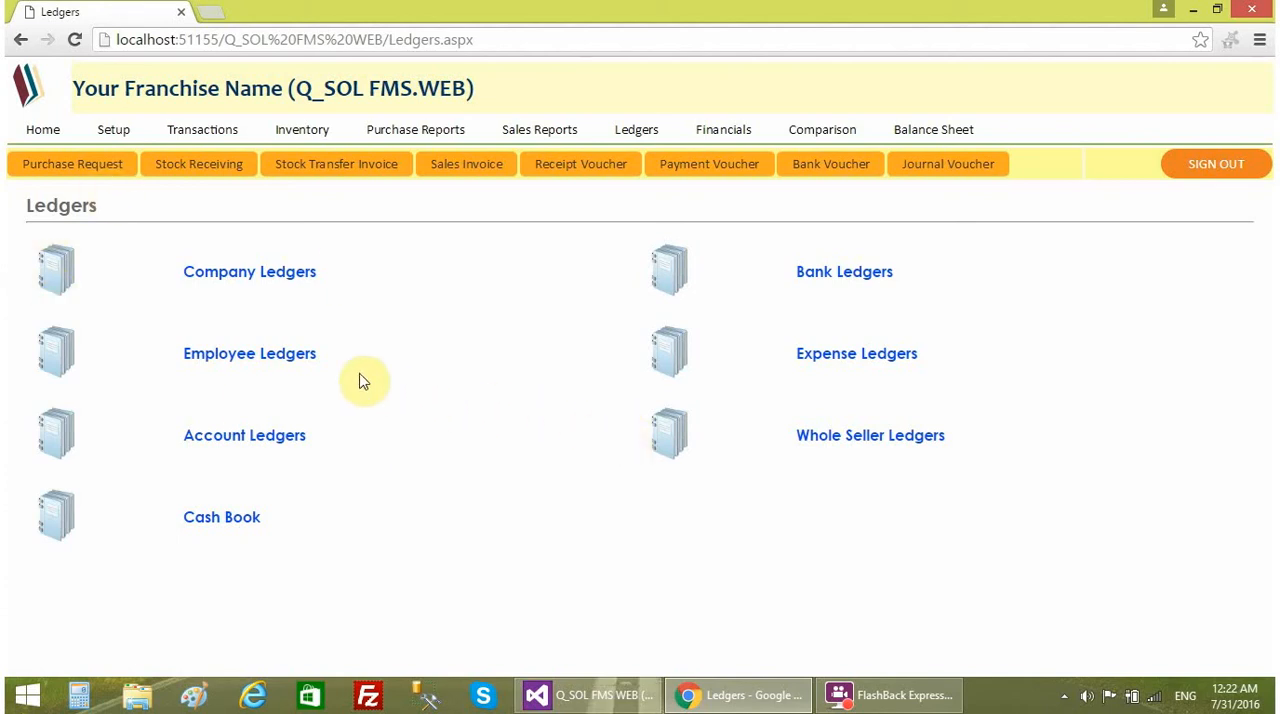
click(247, 274)
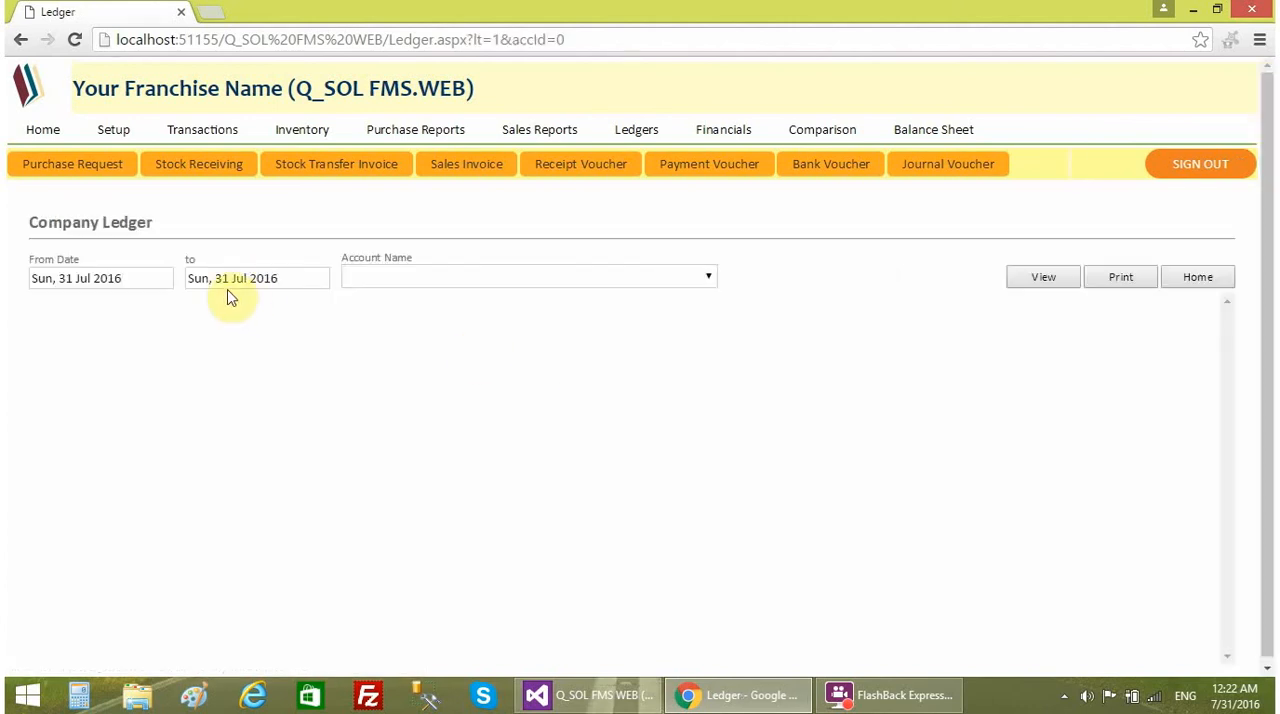
click(394, 286)
click(394, 314)
click(1052, 278)
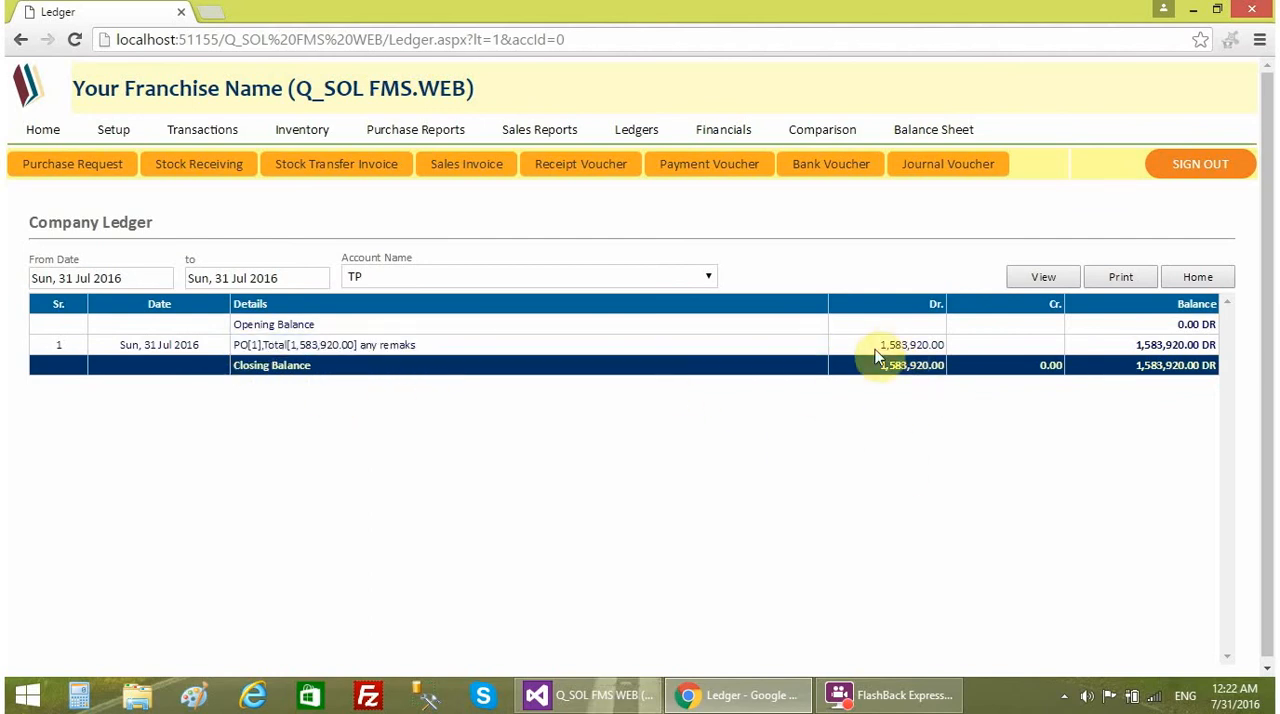
drag(880, 344, 945, 344)
drag(1136, 365, 1211, 368)
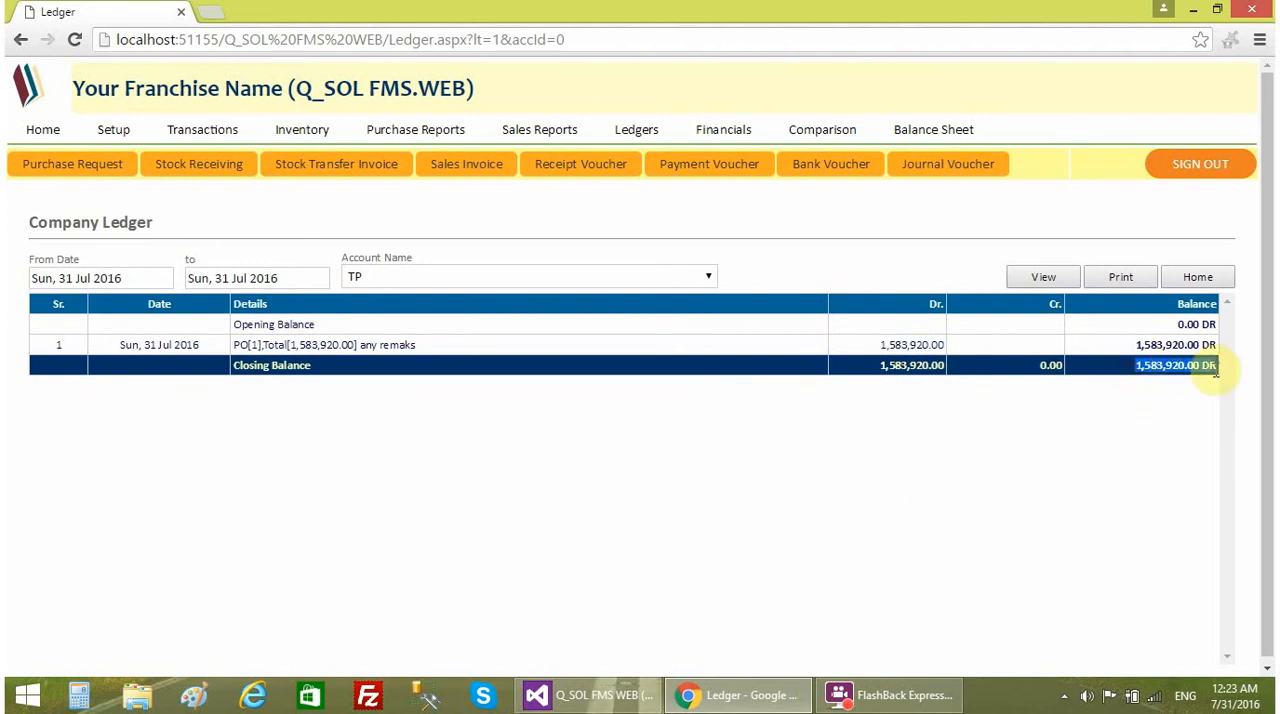
click(1131, 400)
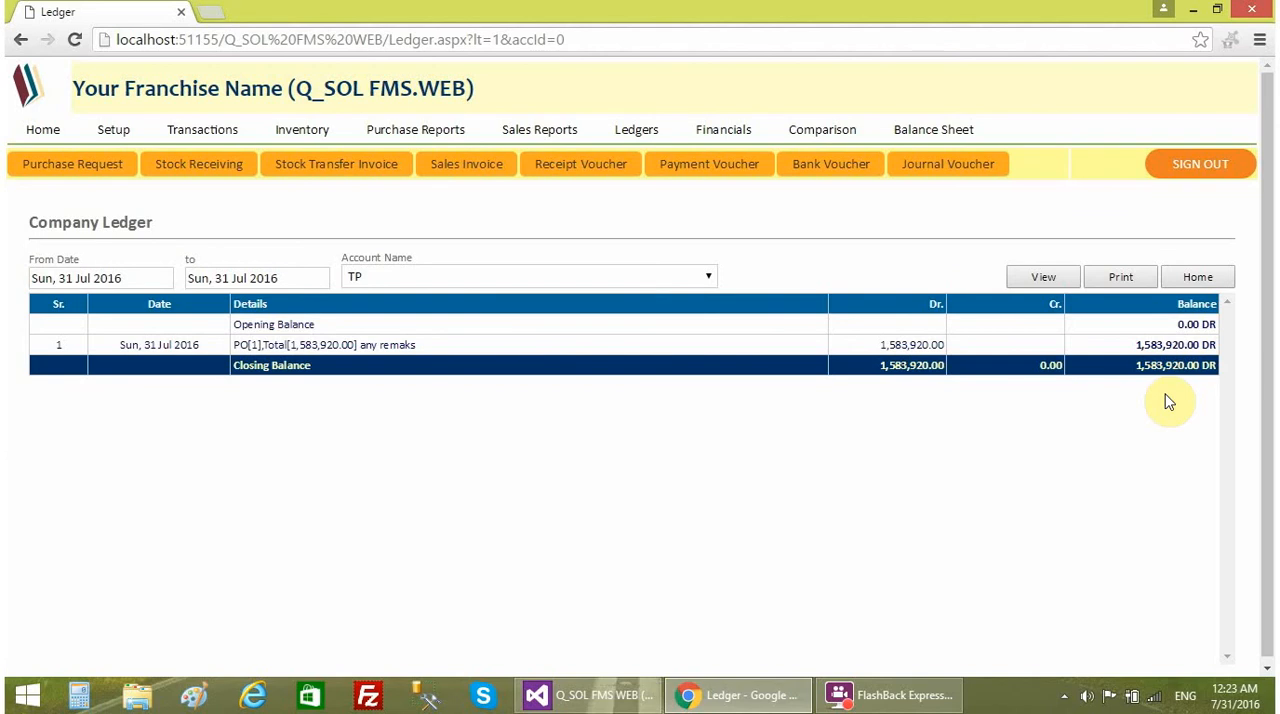
- View the bank ledger of the UBL account for 31 Jul 2016 and check its credit entry and closing balance
click(645, 131)
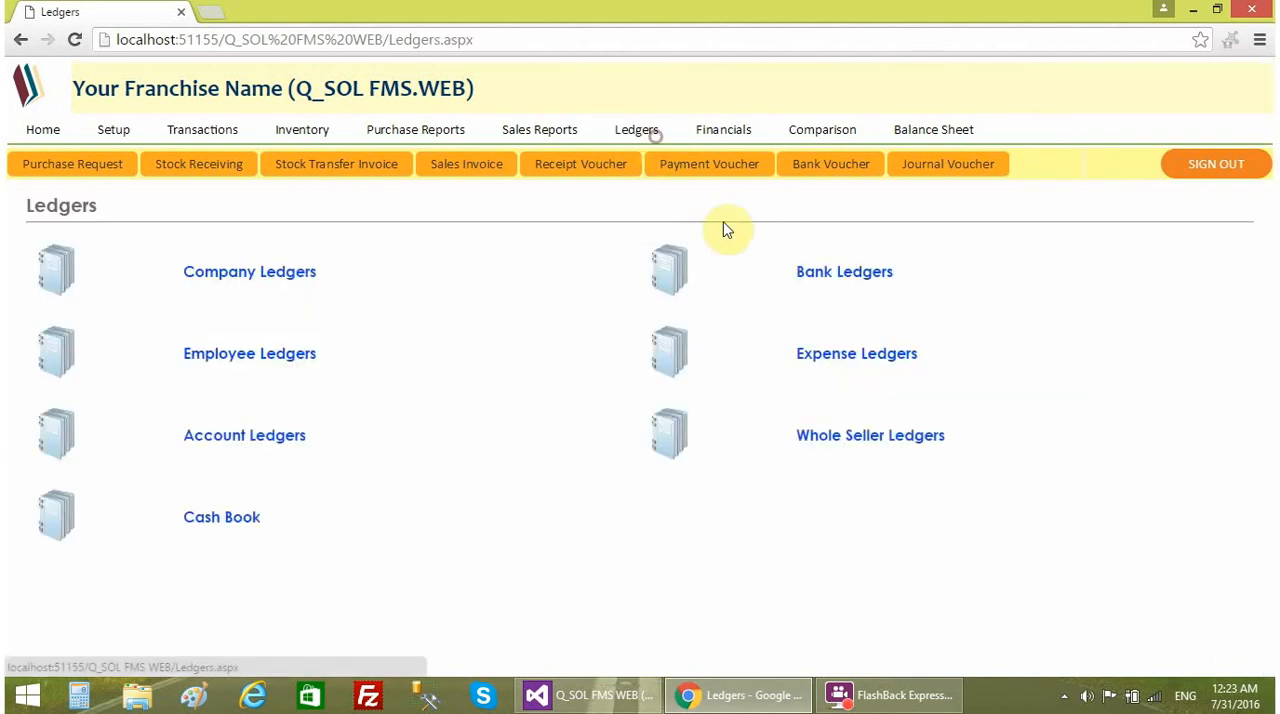
click(834, 279)
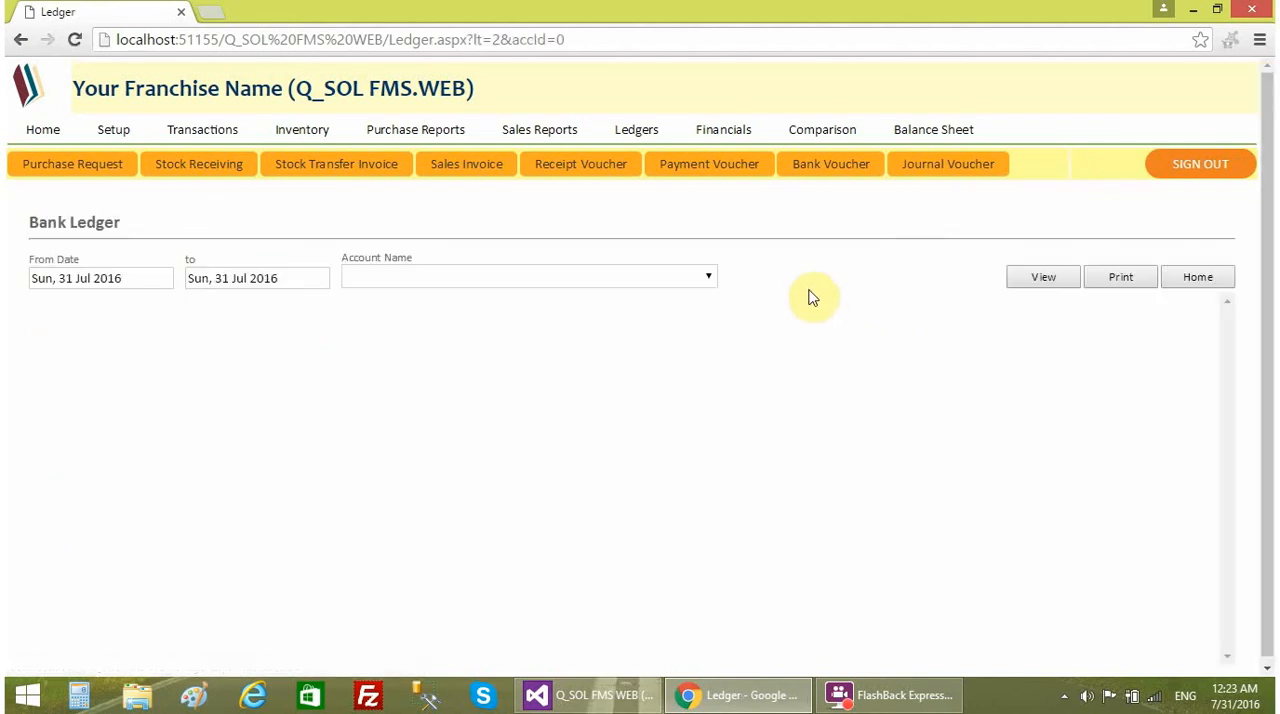
click(367, 279)
click(391, 332)
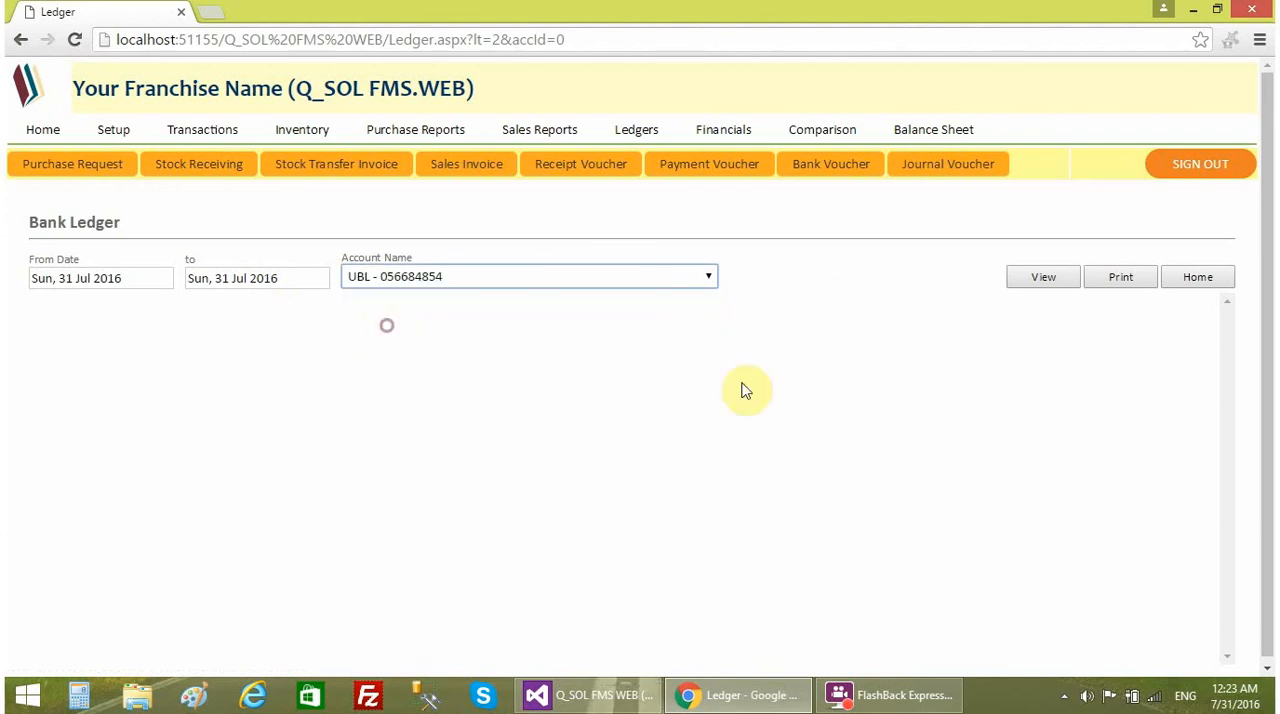
click(1039, 280)
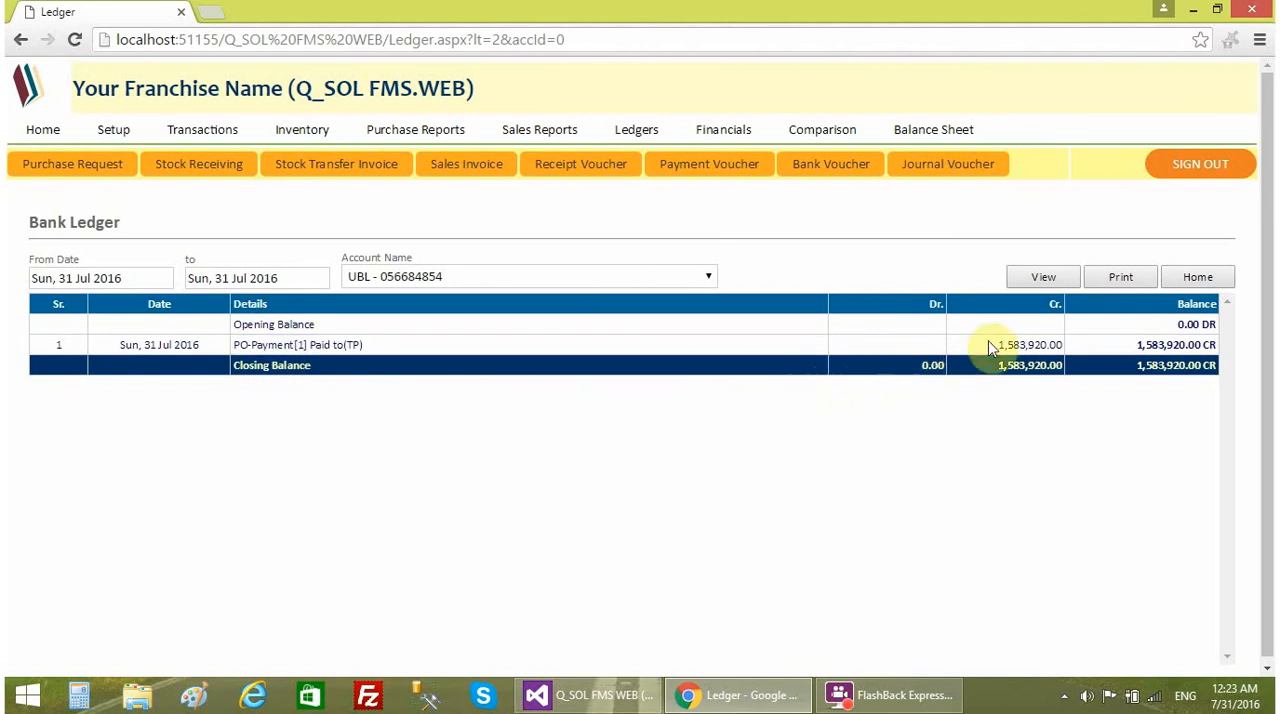
drag(997, 345, 1059, 344)
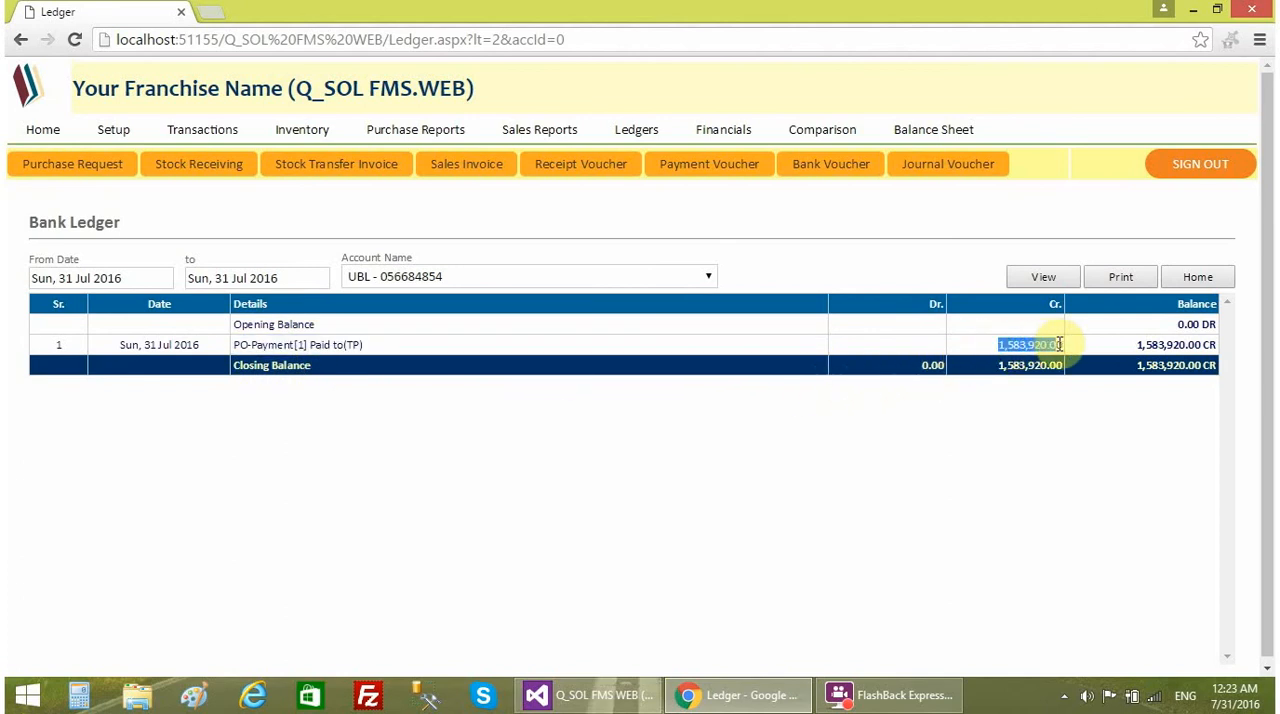
click(1046, 410)
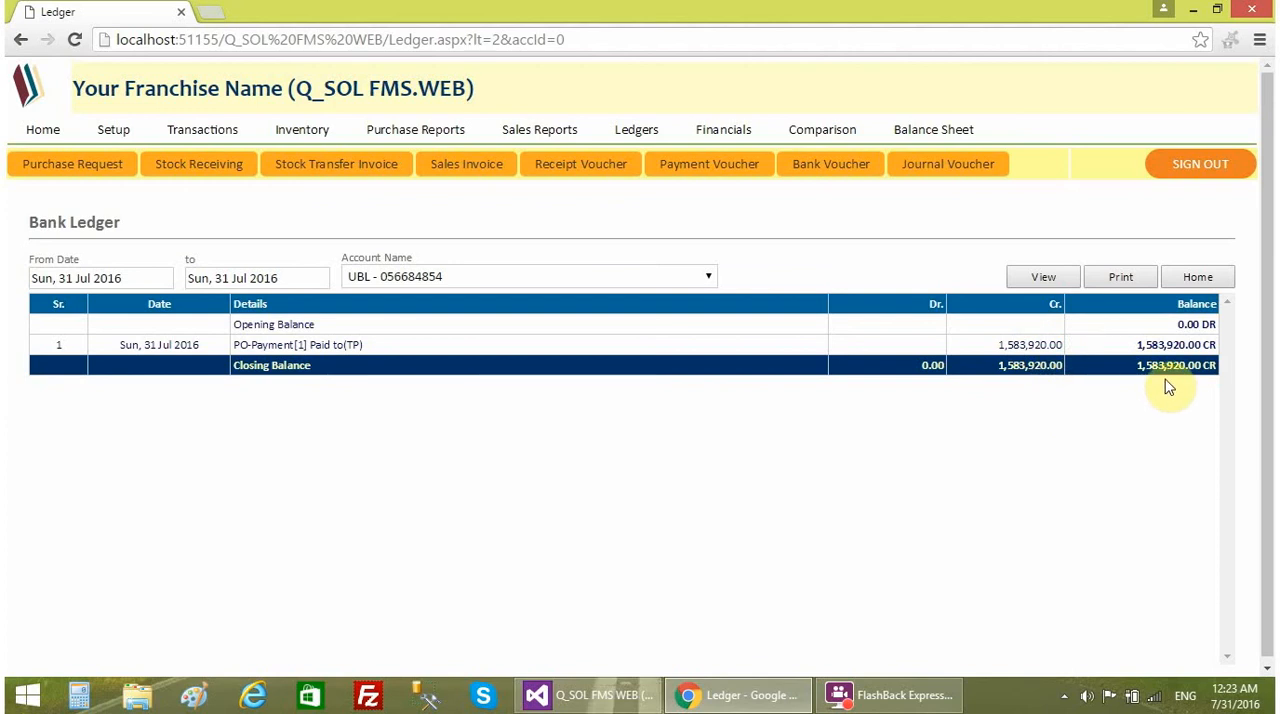
drag(1130, 368, 1218, 376)
click(1148, 442)
- Return to the home page and check the cash and bank balances
click(52, 133)
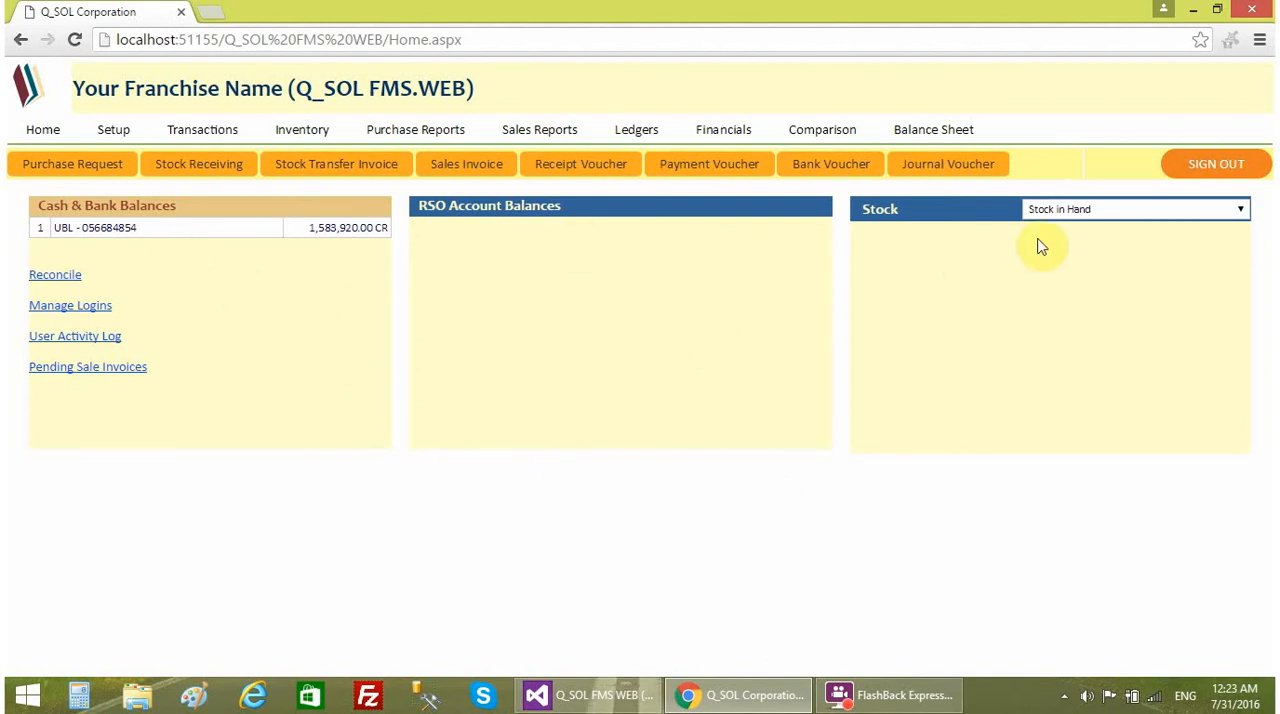
click(194, 206)
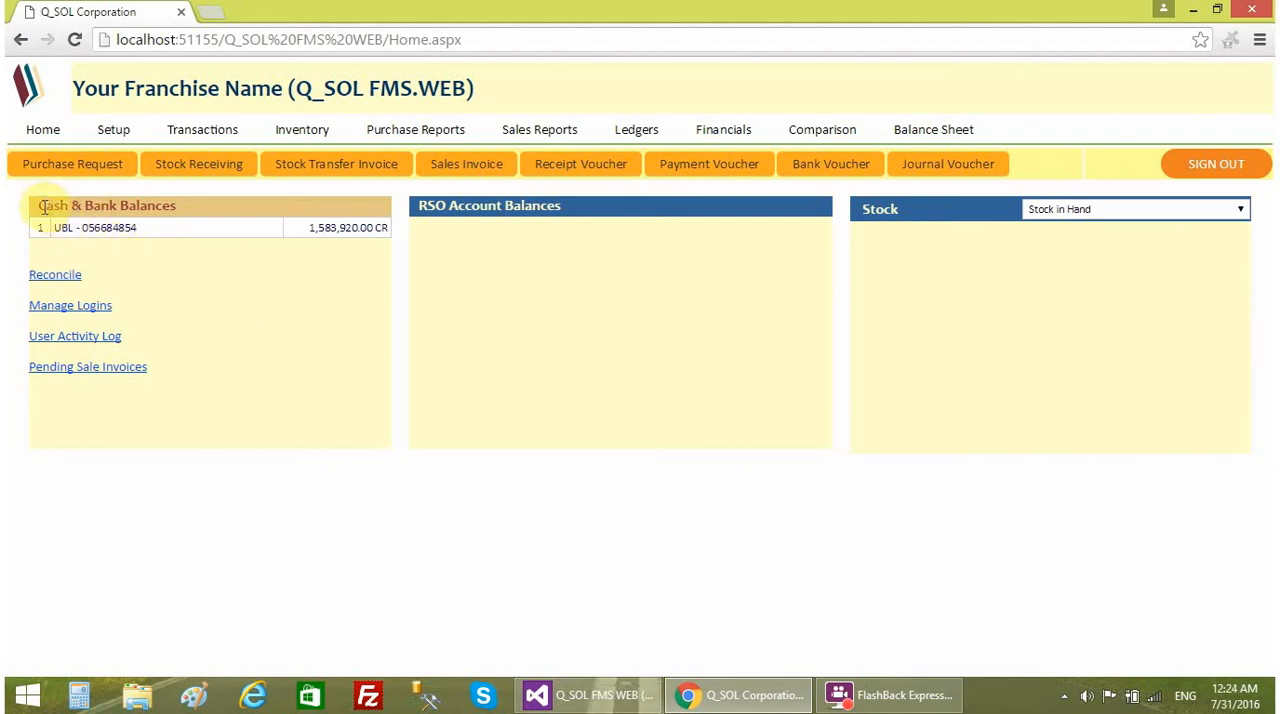
drag(39, 205, 188, 205)
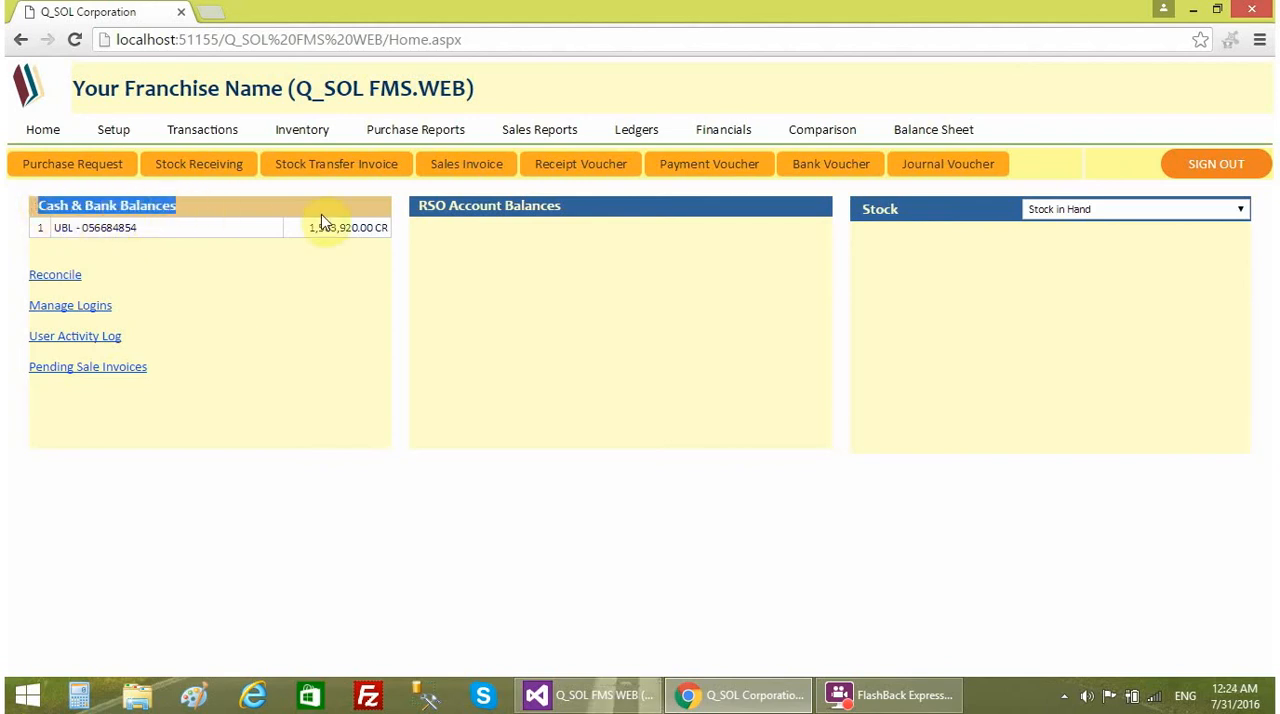
click(190, 226)
click(210, 262)
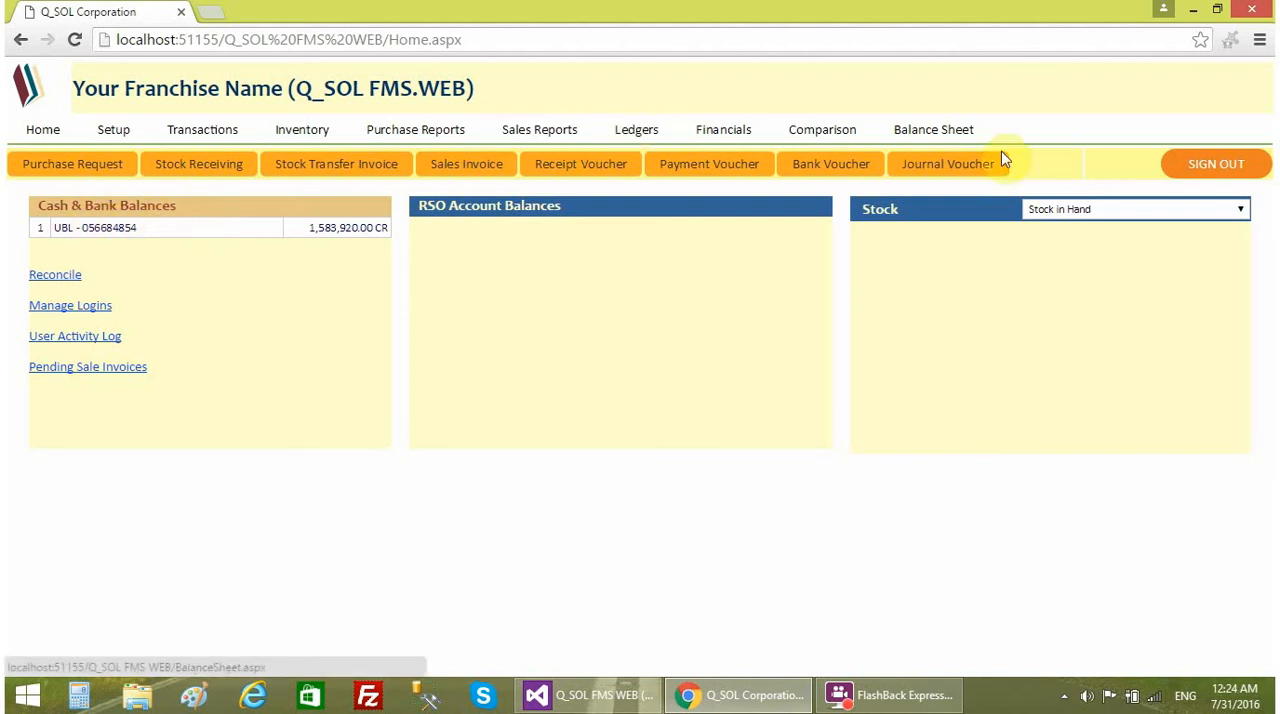
- Review the balance sheet's bank balances and accounts receivable, and return to the home page
click(905, 131)
scroll(553, 437, down, 1)
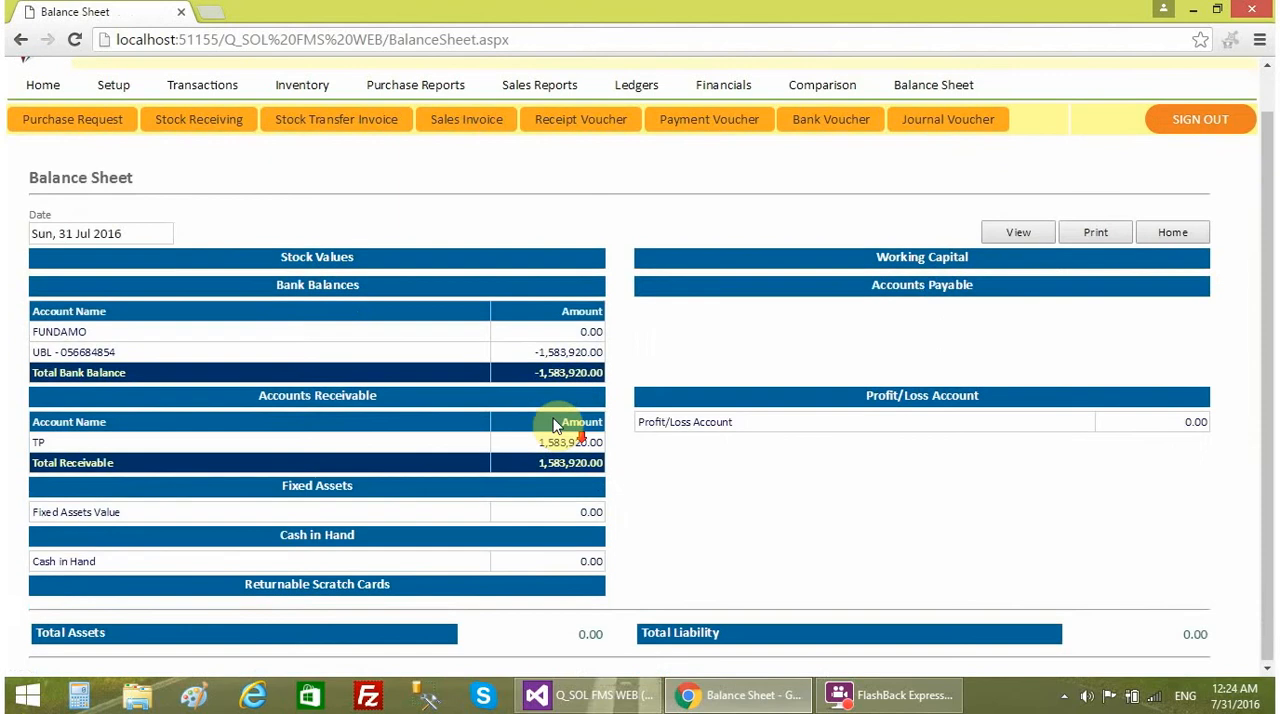
scroll(570, 421, up, 1)
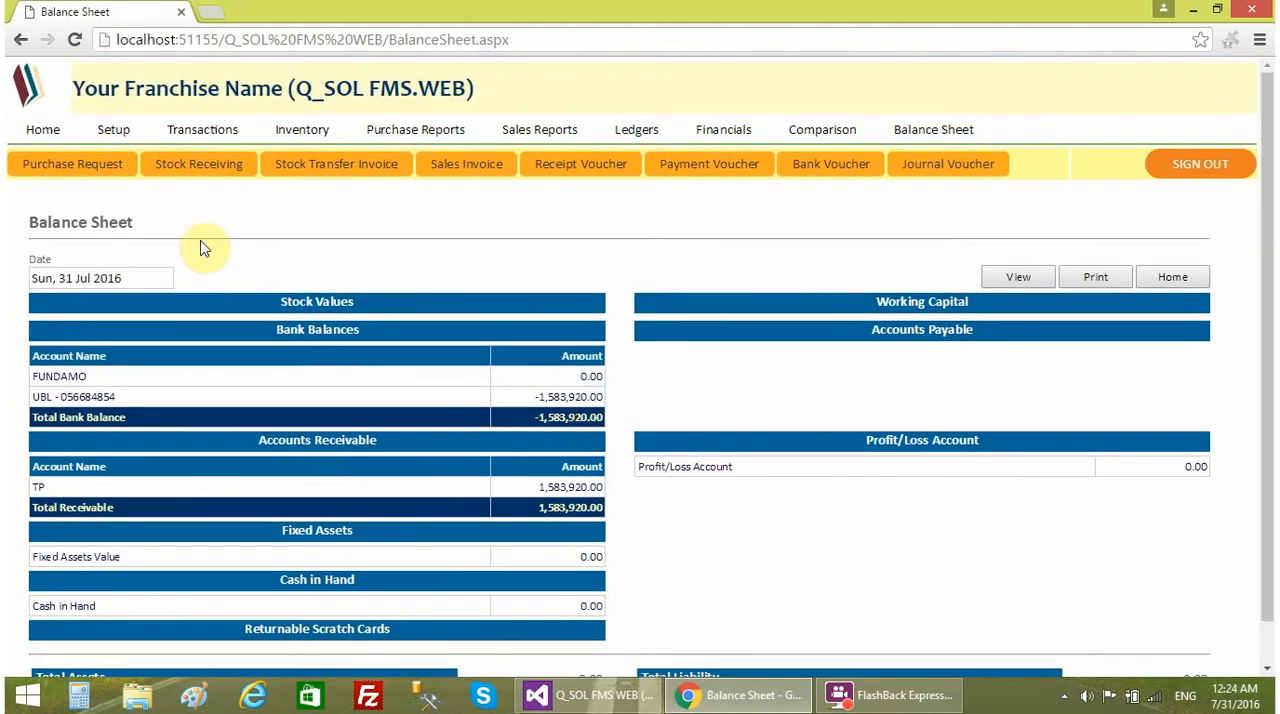
click(43, 129)
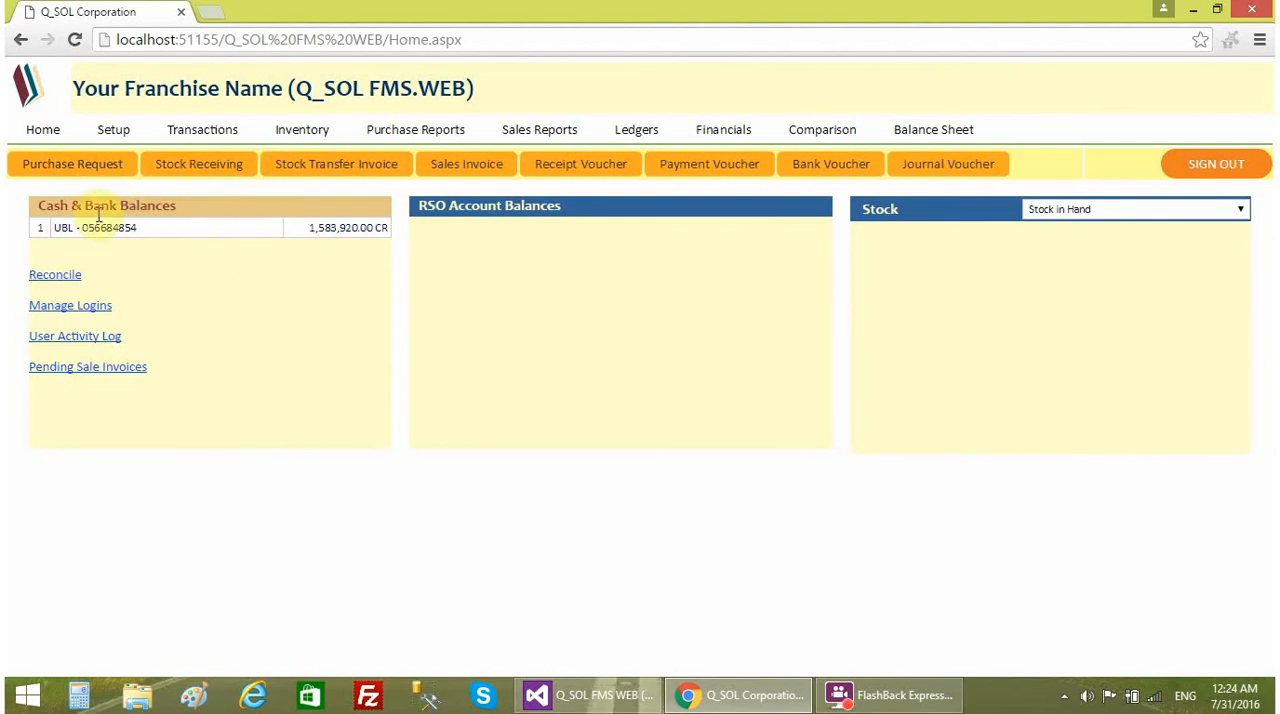
click(99, 176)
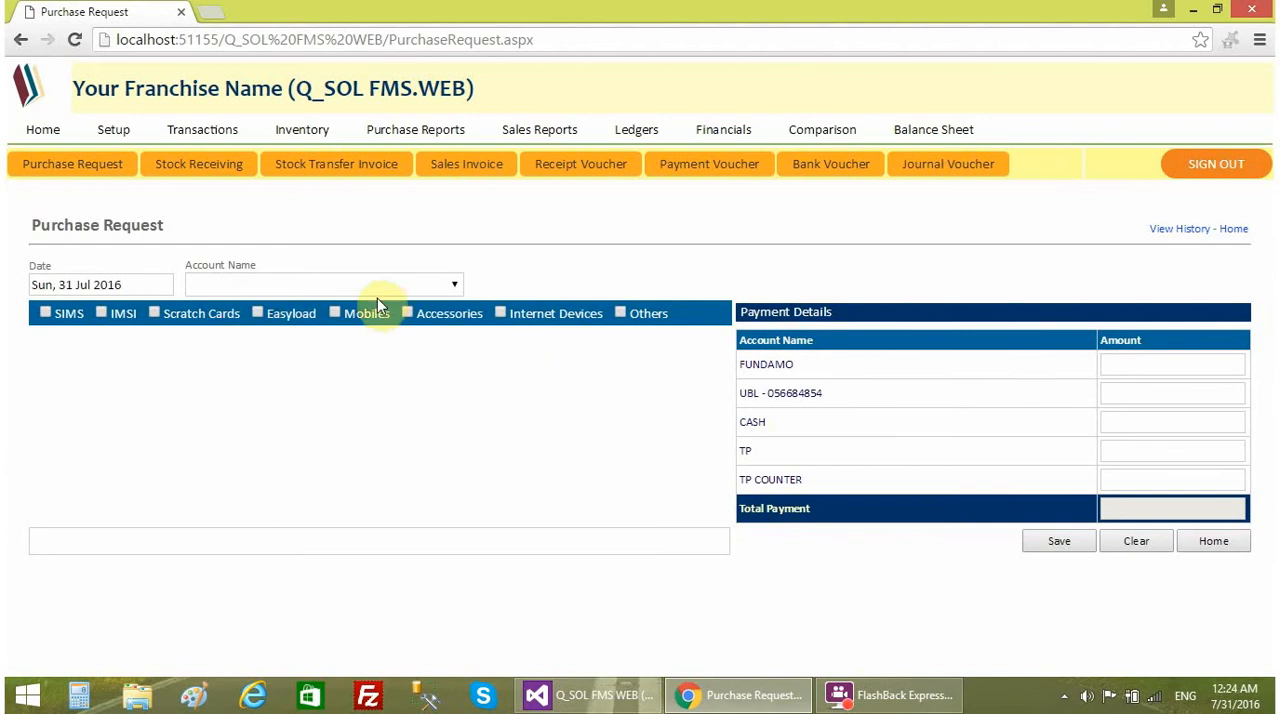
click(337, 285)
click(230, 327)
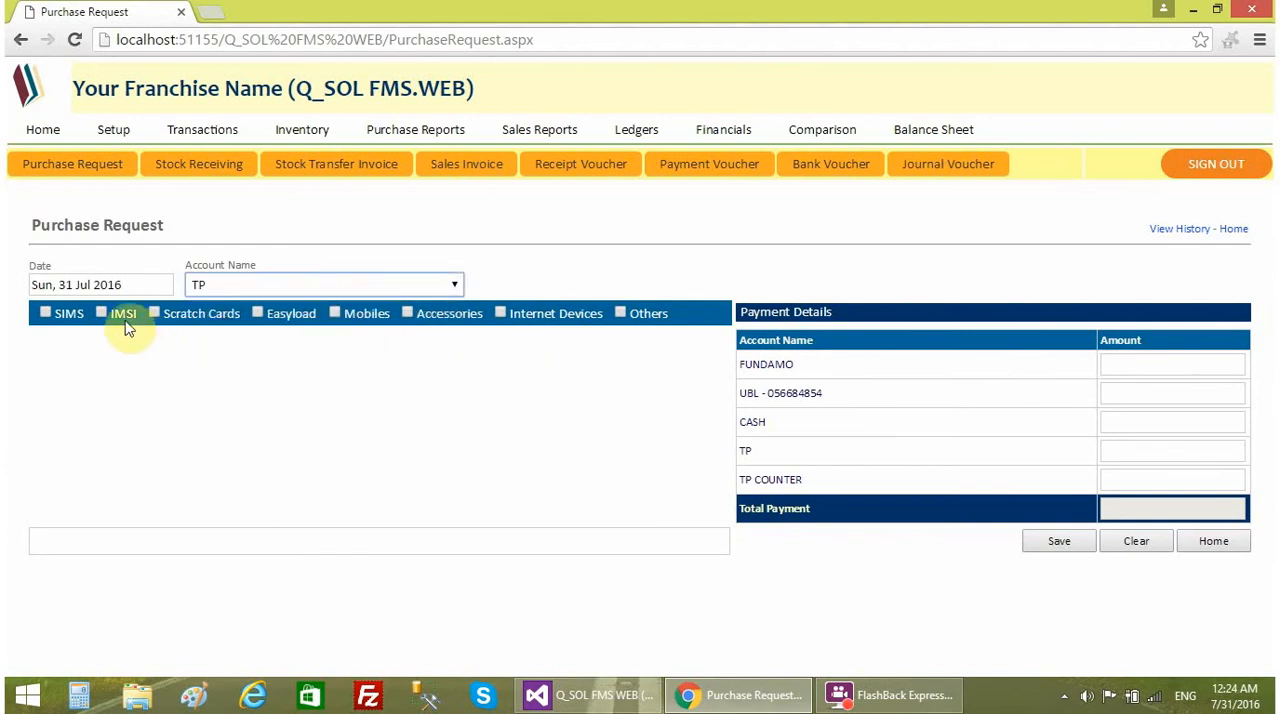
click(124, 315)
click(201, 314)
click(322, 392)
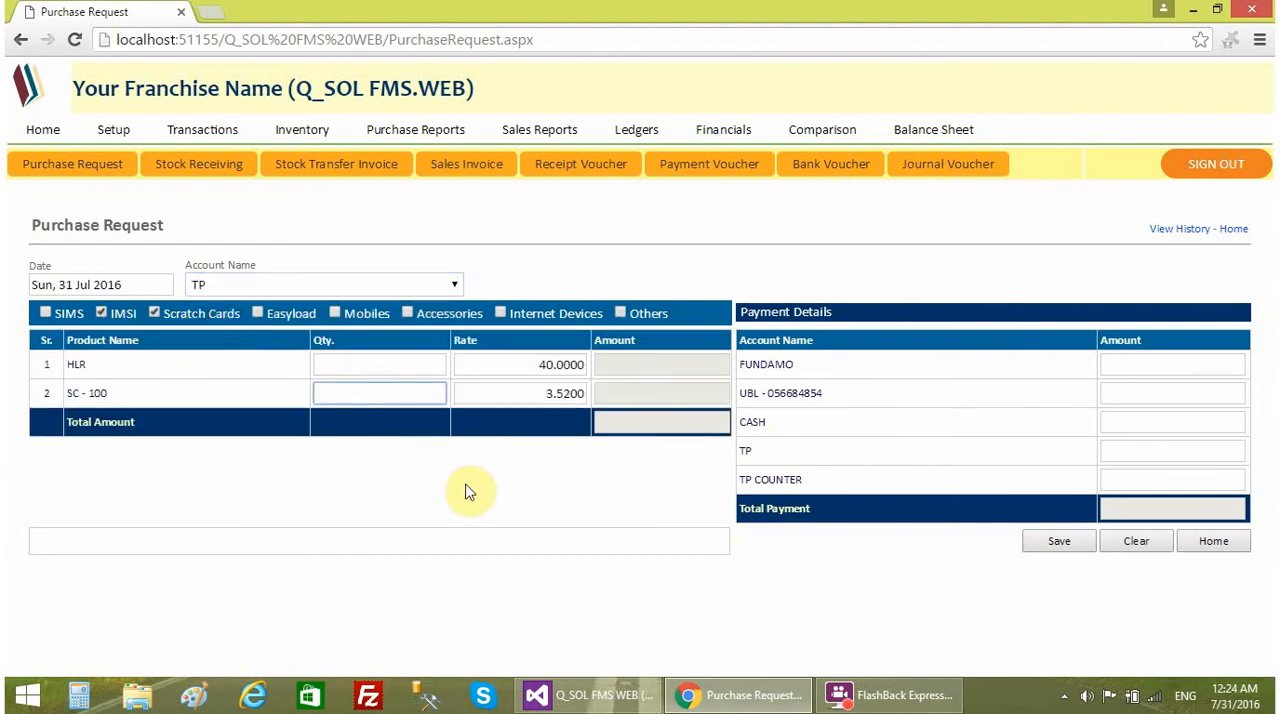
text(7000)
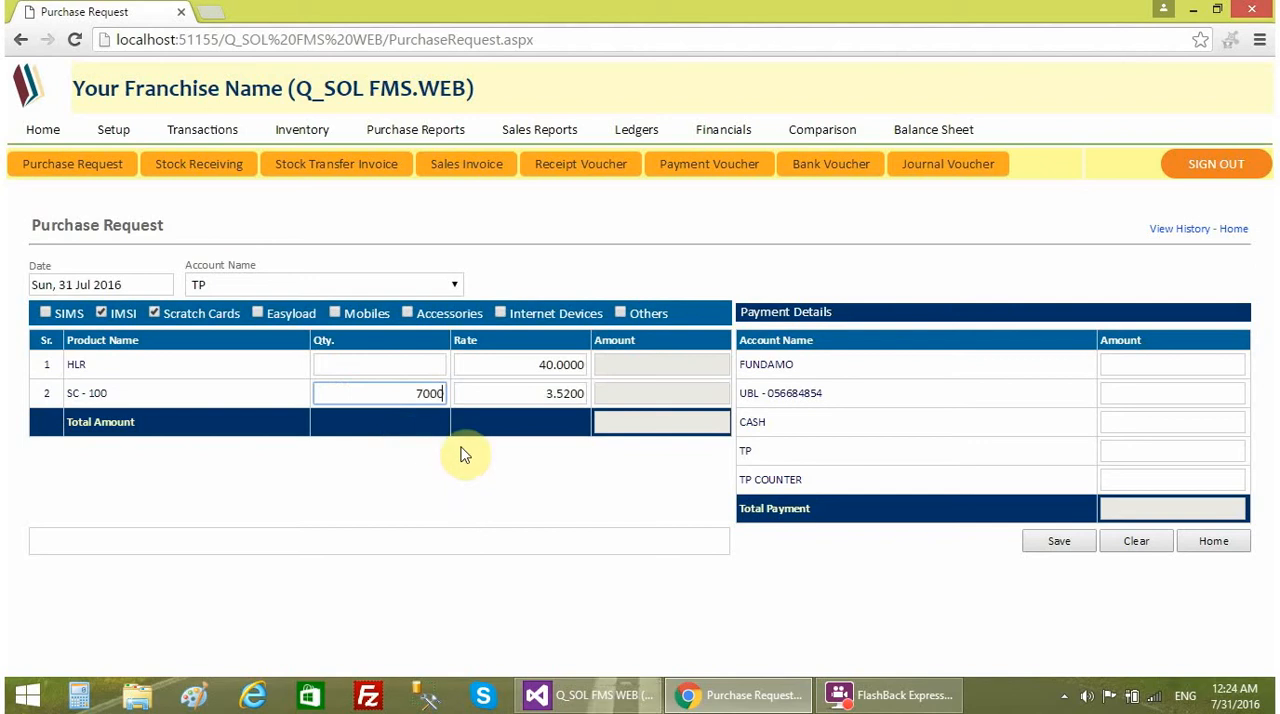
click(509, 394)
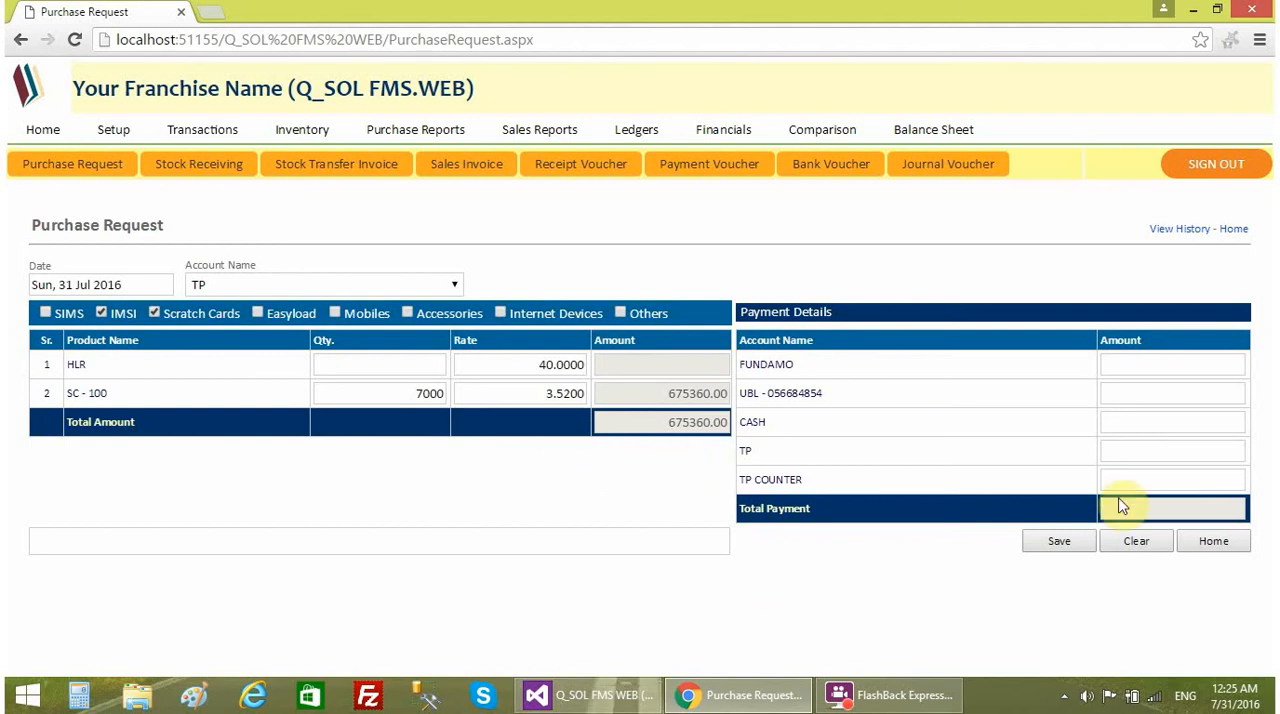
click(1213, 540)
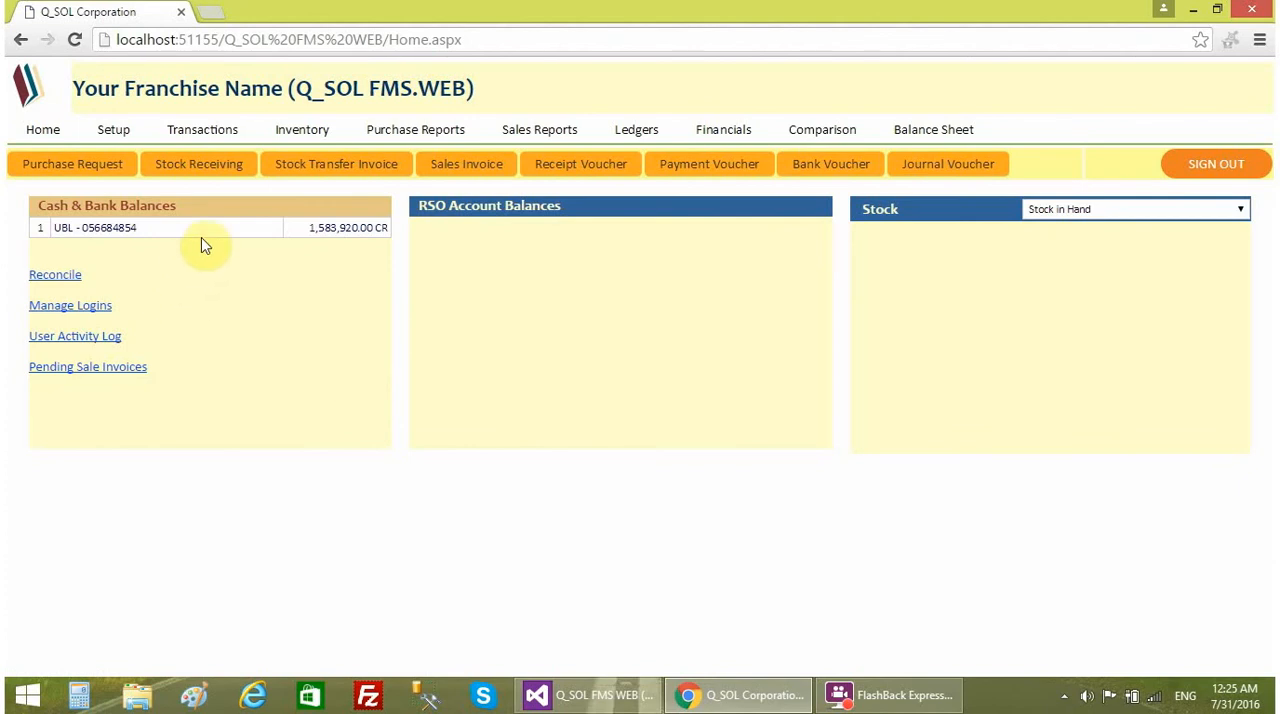
- Start a stock receiving entry dated 31 Jul 2016 for the TP account
click(207, 176)
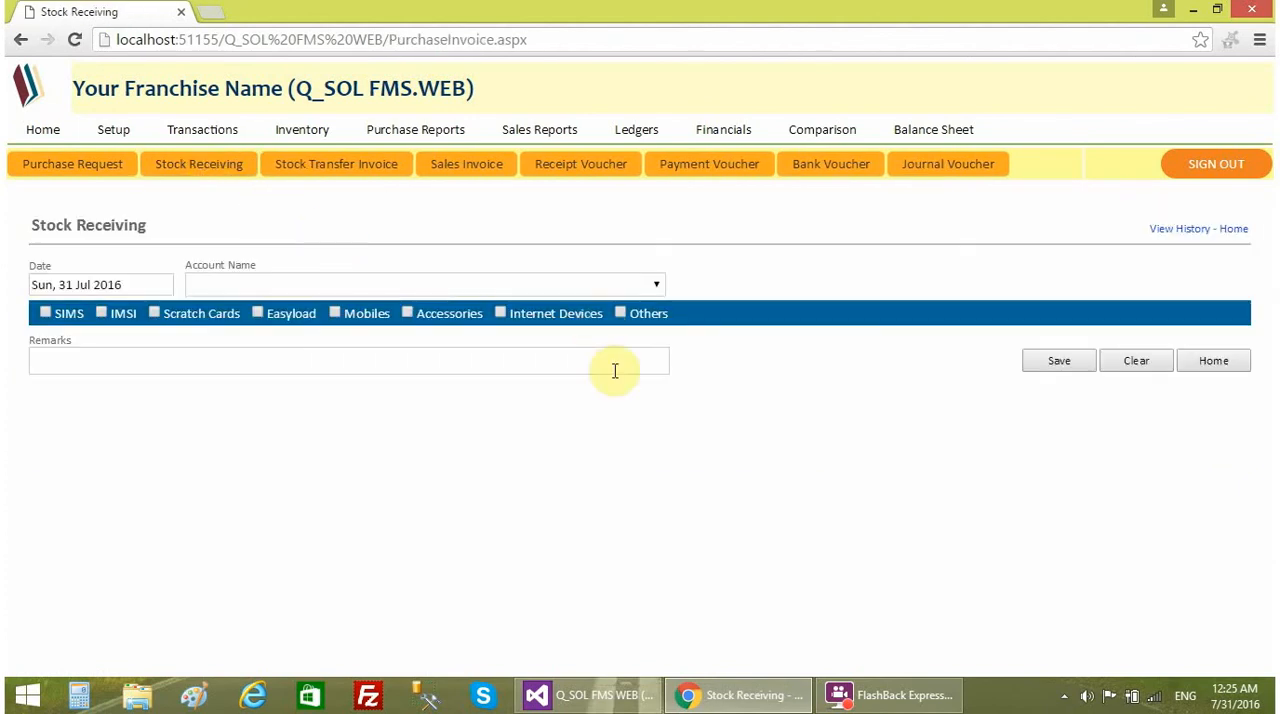
click(144, 285)
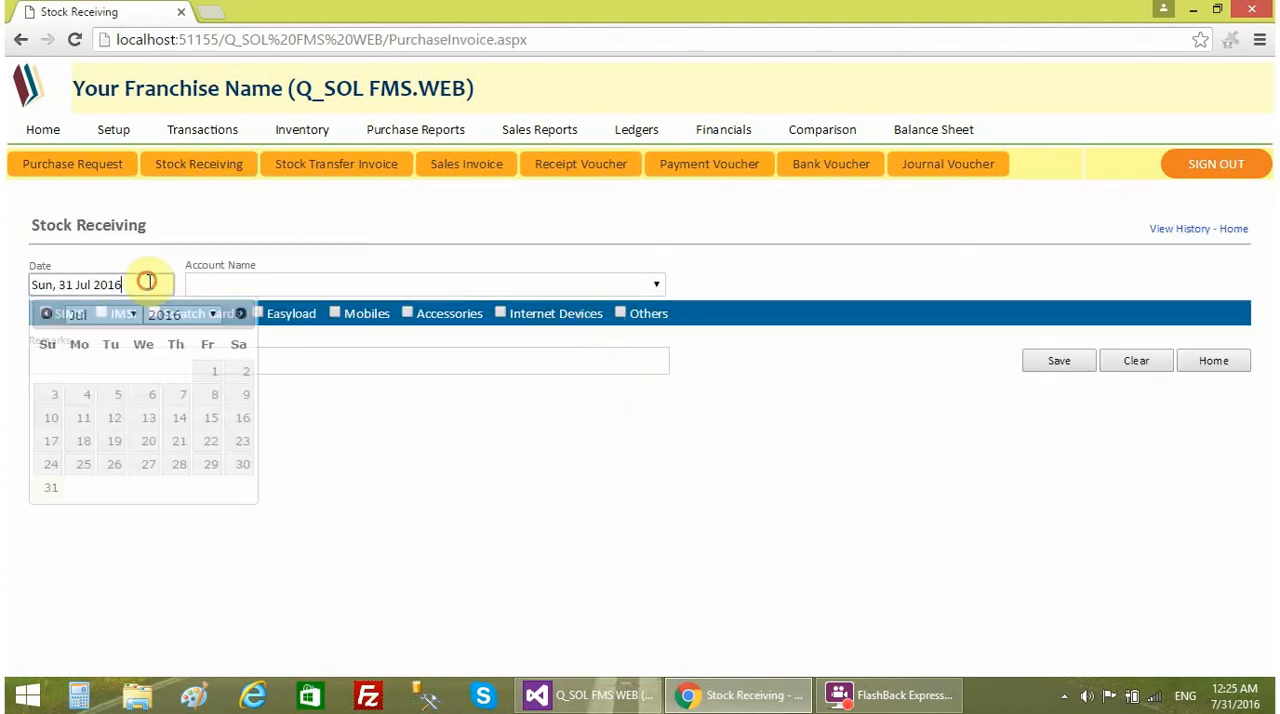
click(222, 259)
click(391, 285)
click(237, 328)
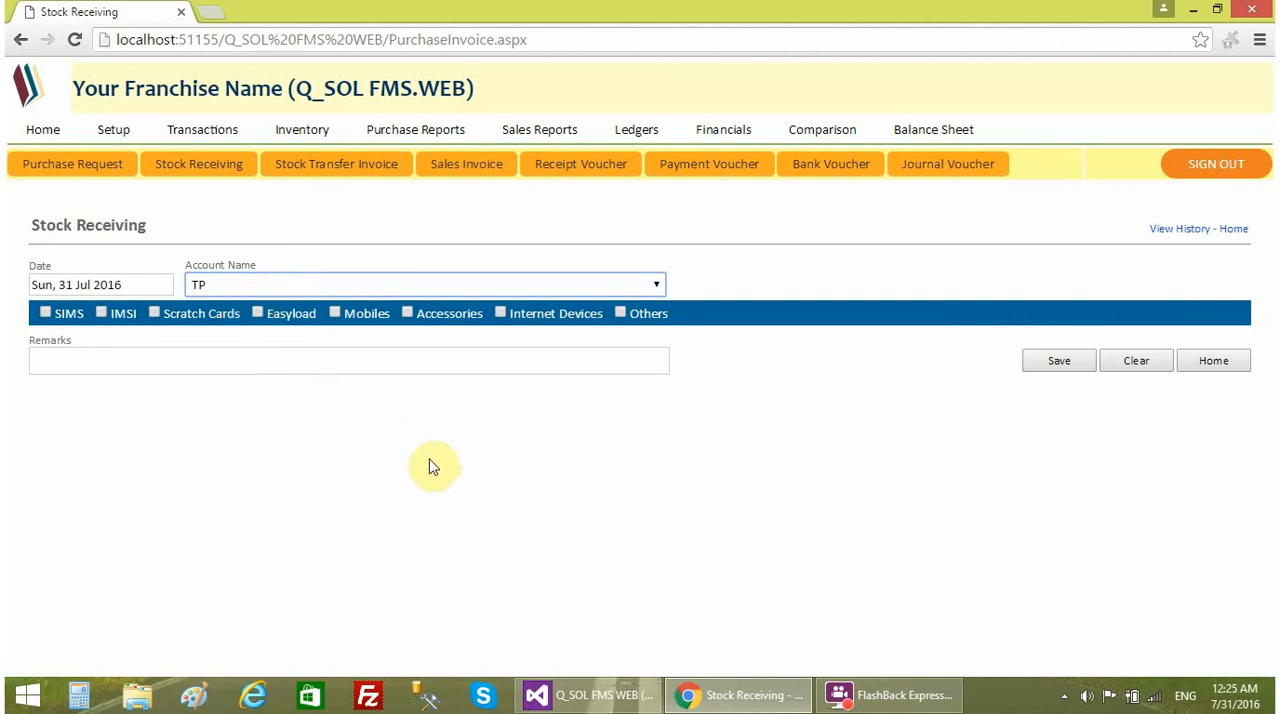
- Include the SIMS, IMSI, Scratch Cards and Easyload product categories in the stock receiving entry
click(66, 314)
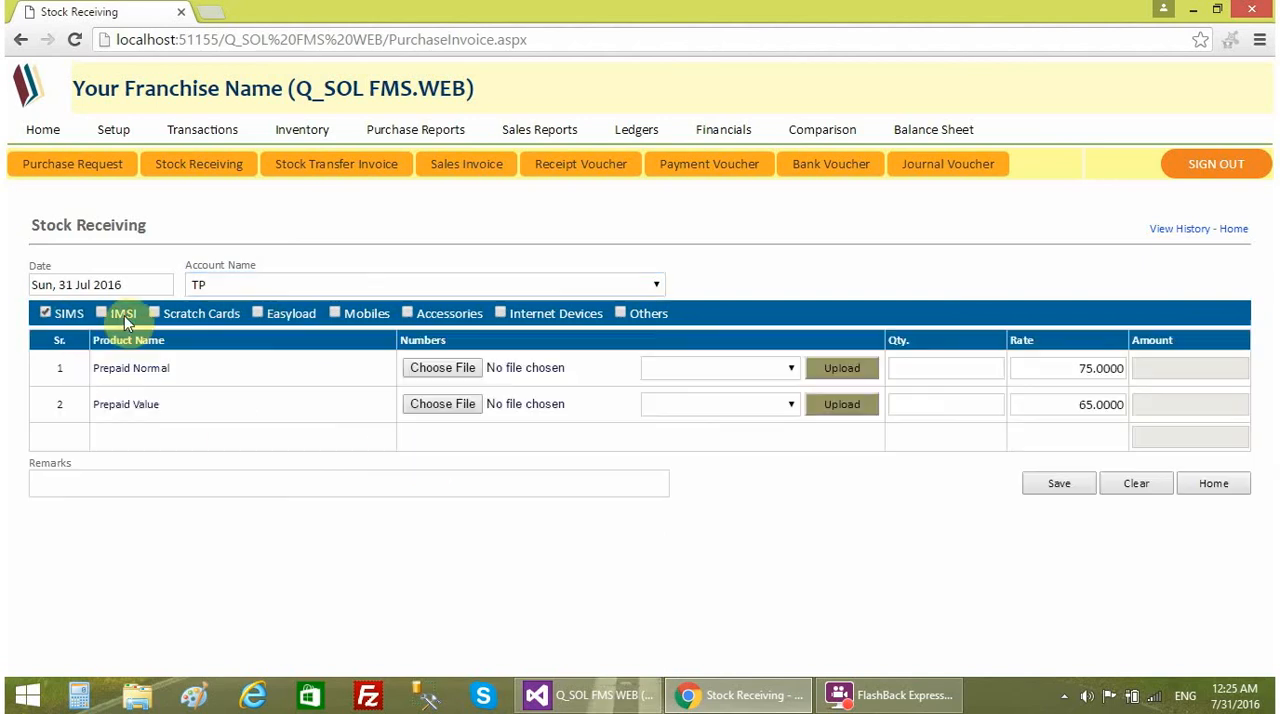
click(124, 315)
click(196, 315)
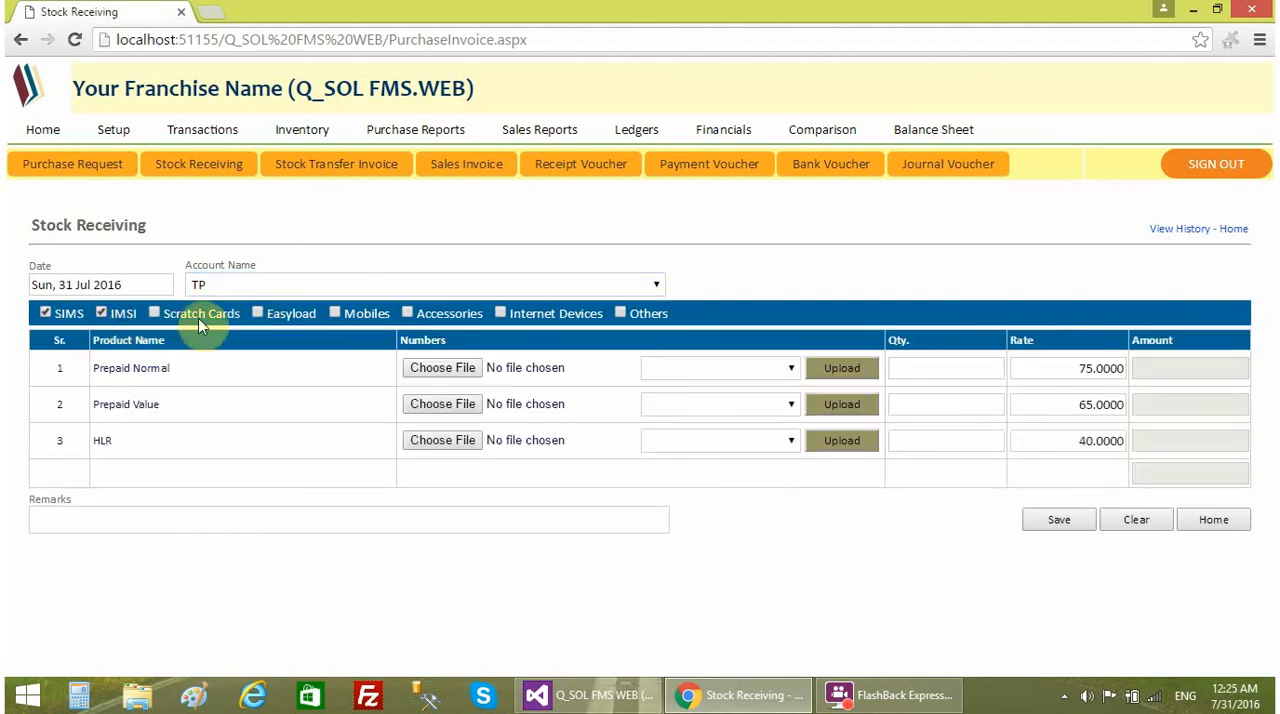
click(260, 315)
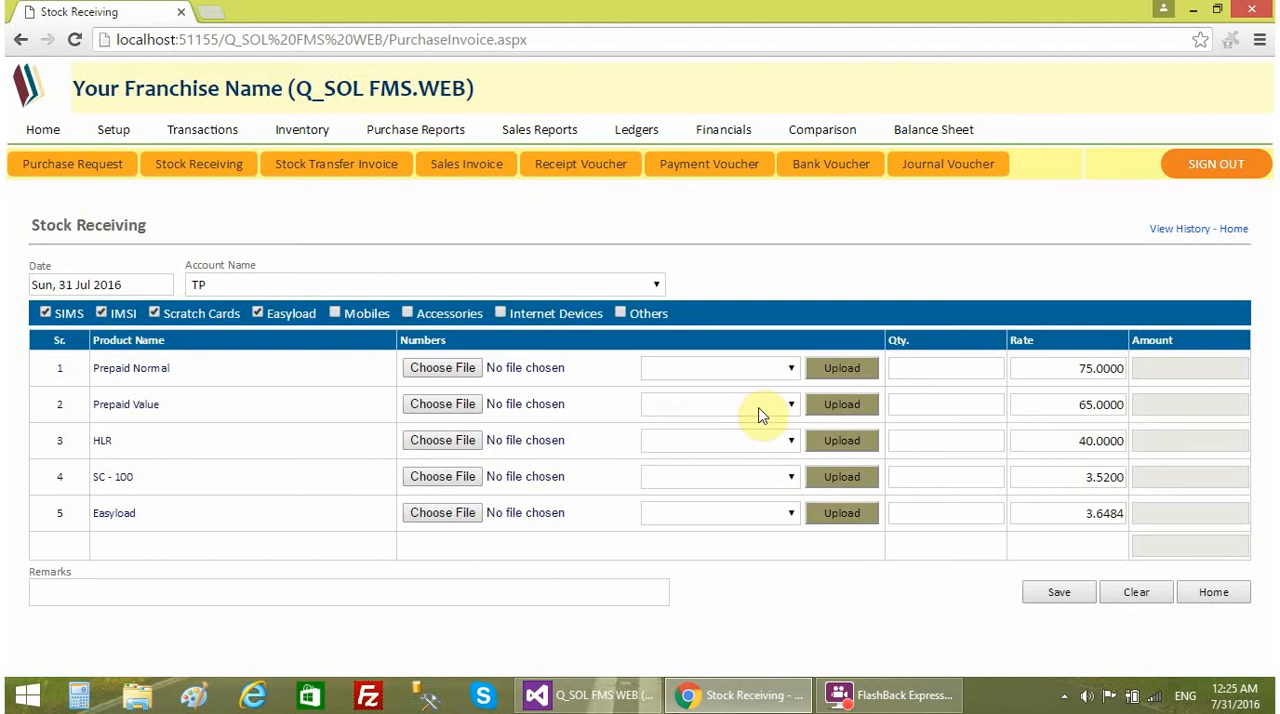
- Enter received quantities of 1000 for Prepaid Normal, 1200 for HLR, 4000 for SC - 100 and 1036484 for Easyload
click(960, 372)
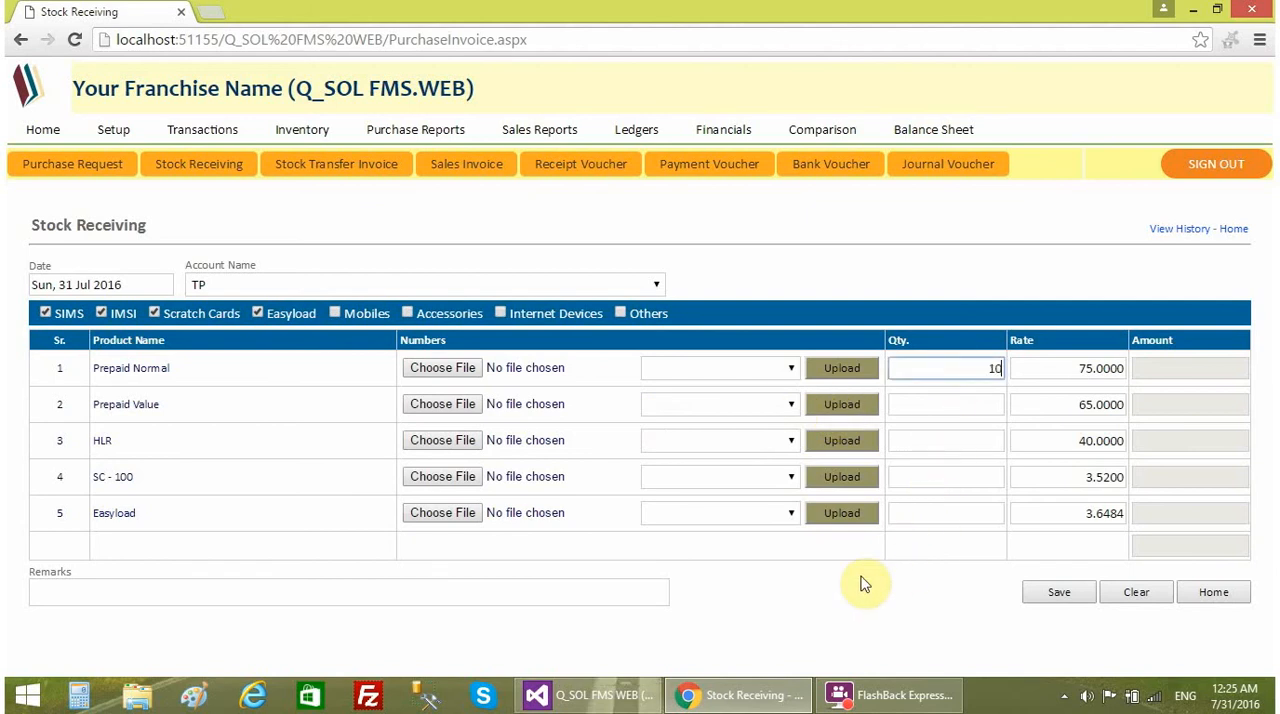
text(1000)
click(952, 396)
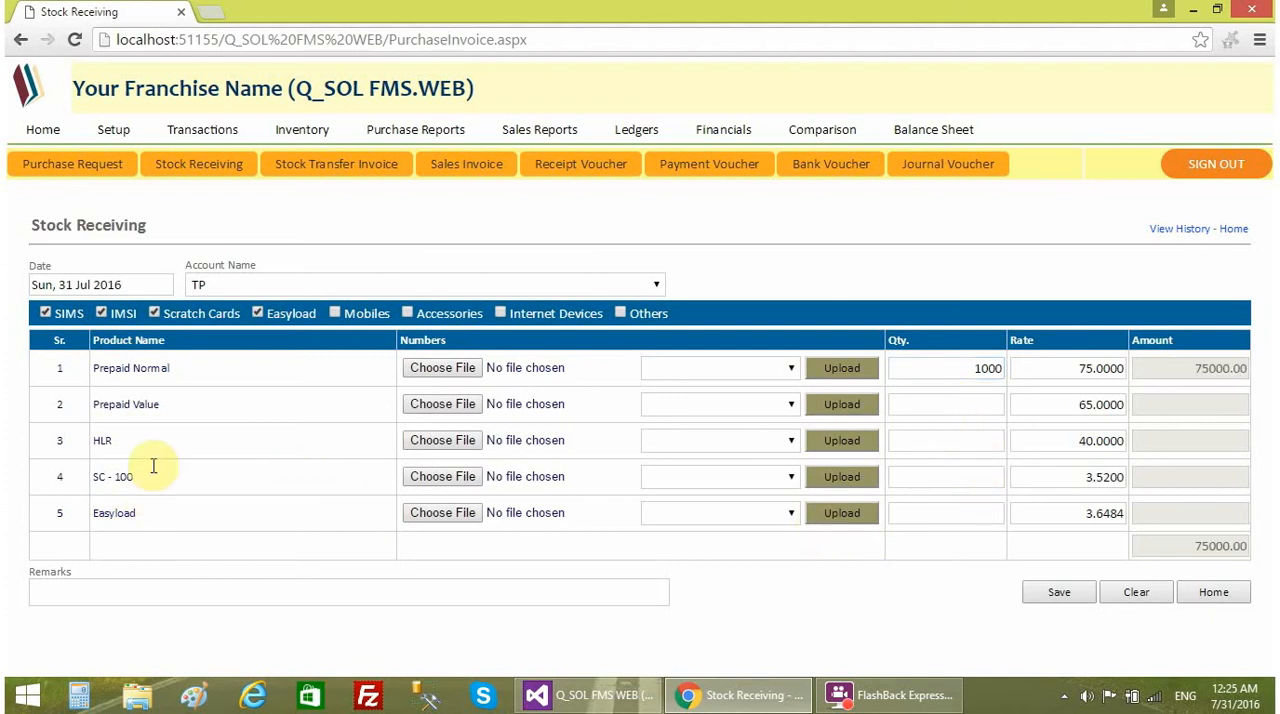
click(943, 438)
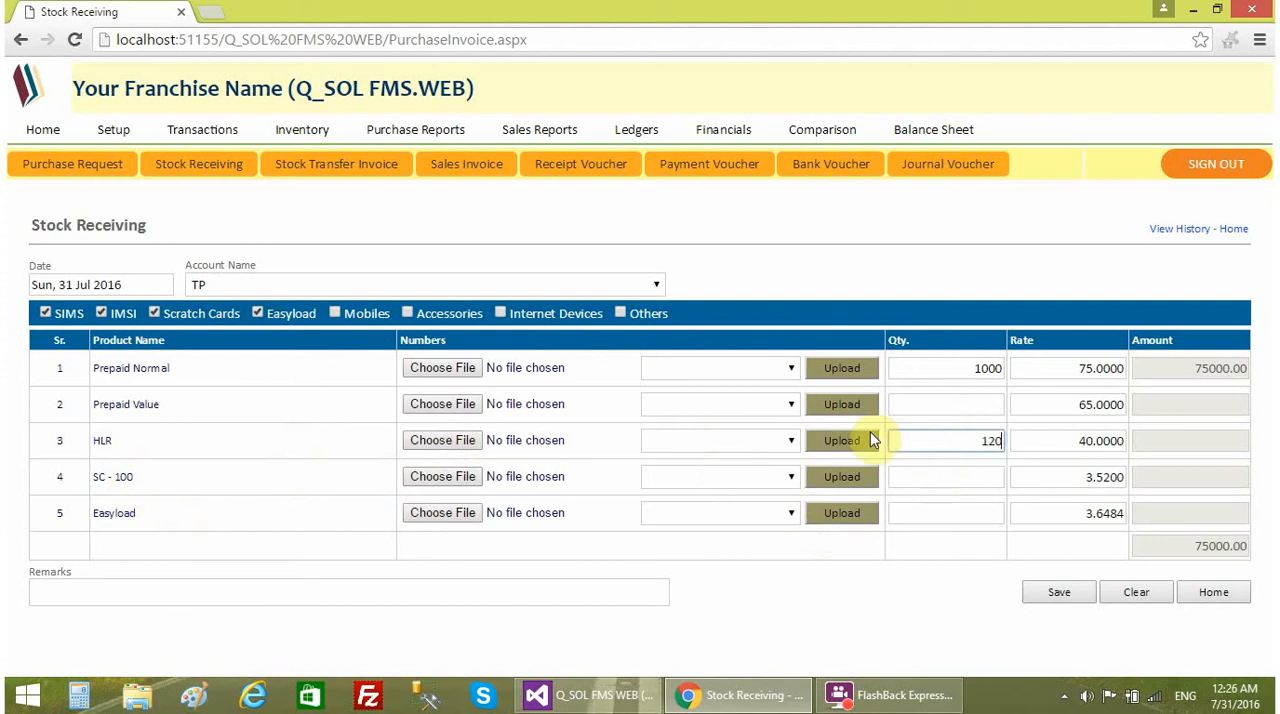
click(952, 477)
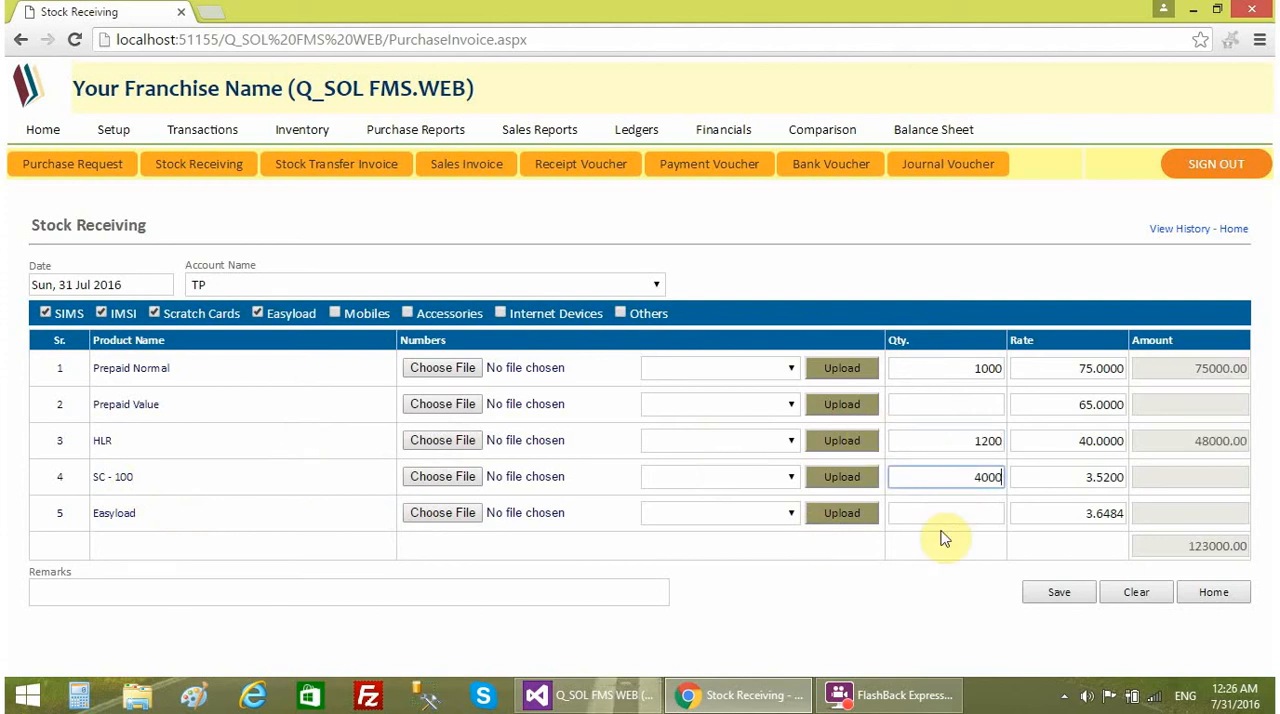
click(931, 518)
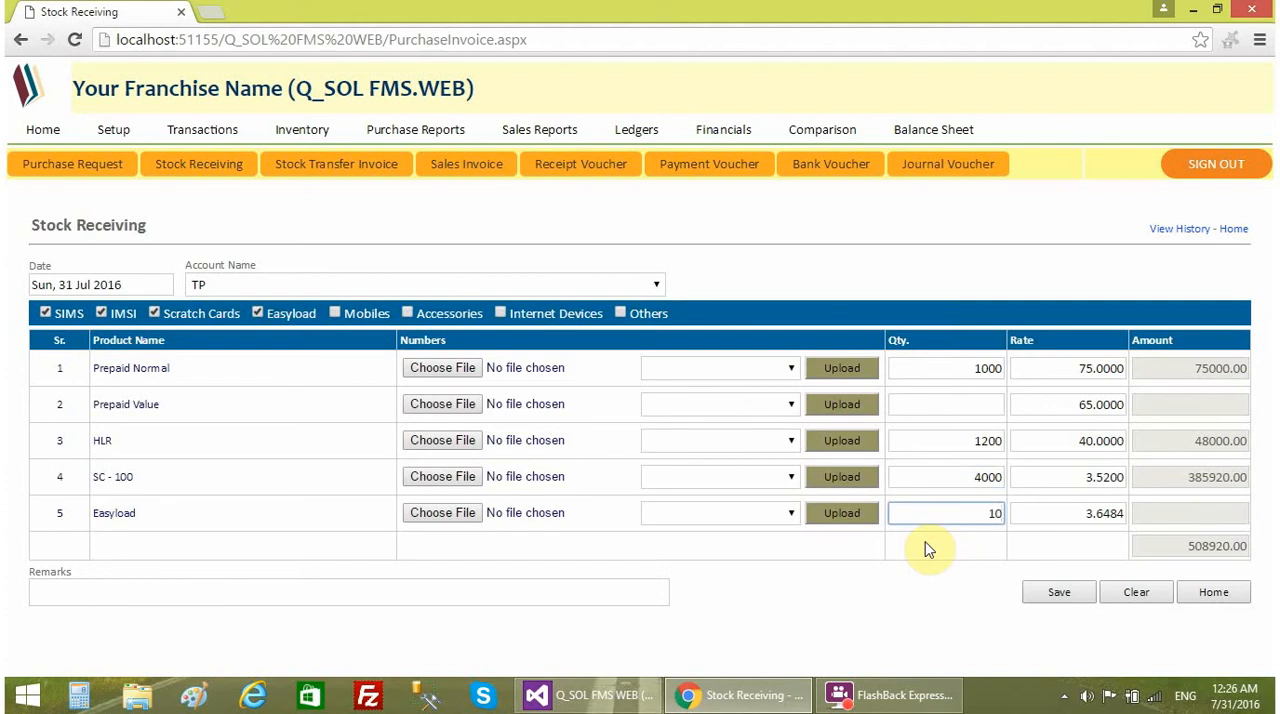
text(1036484)
click(928, 549)
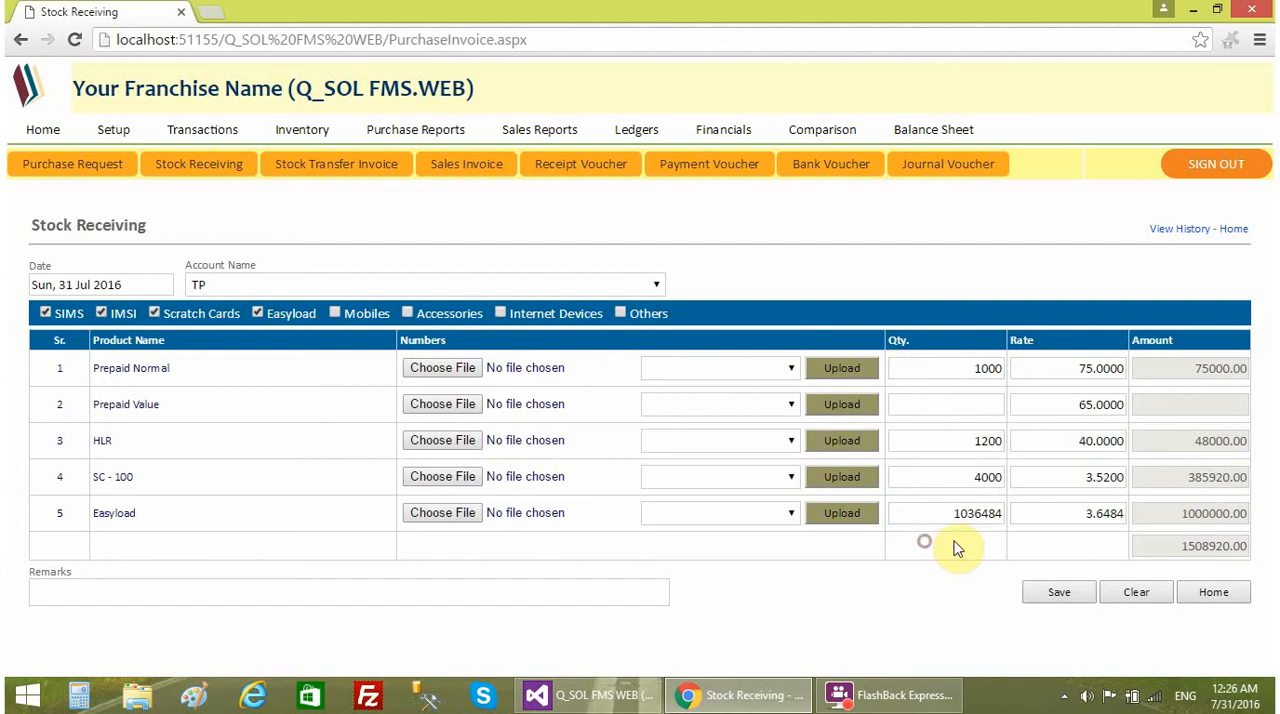
- Check the total amount of the stock receiving entry and save it
double_click(1219, 546)
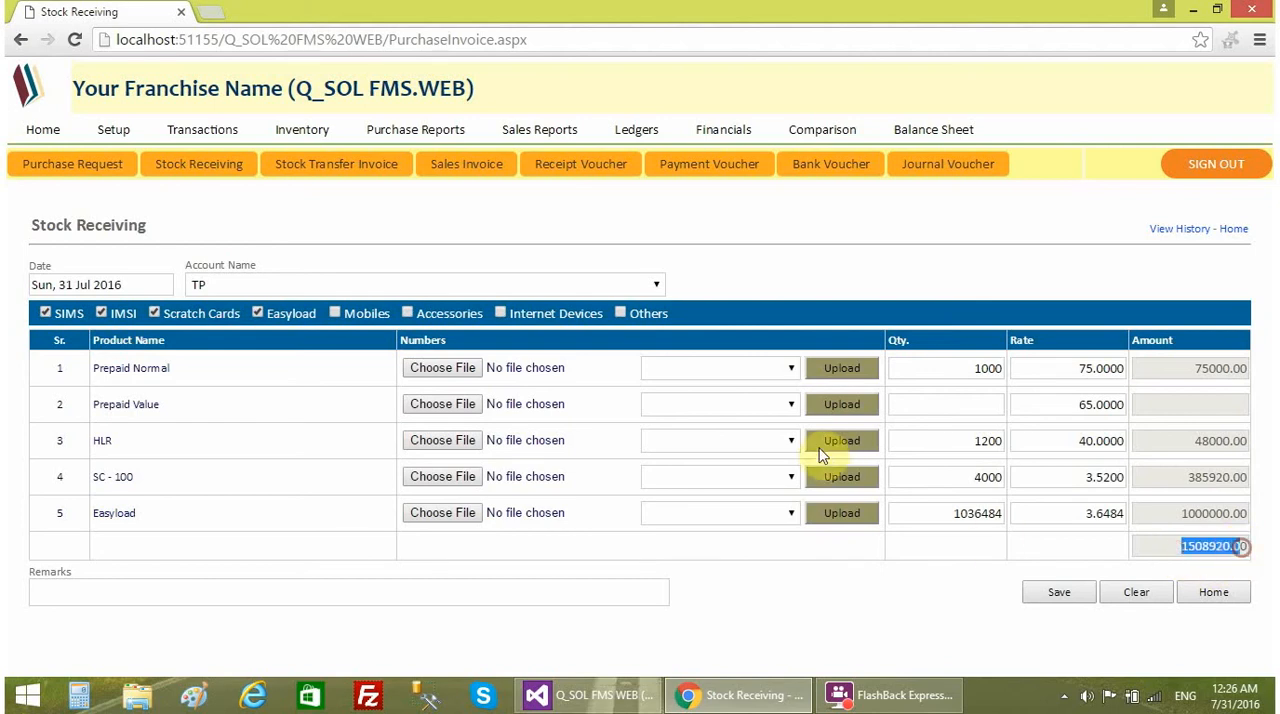
click(758, 597)
drag(1180, 548, 1240, 547)
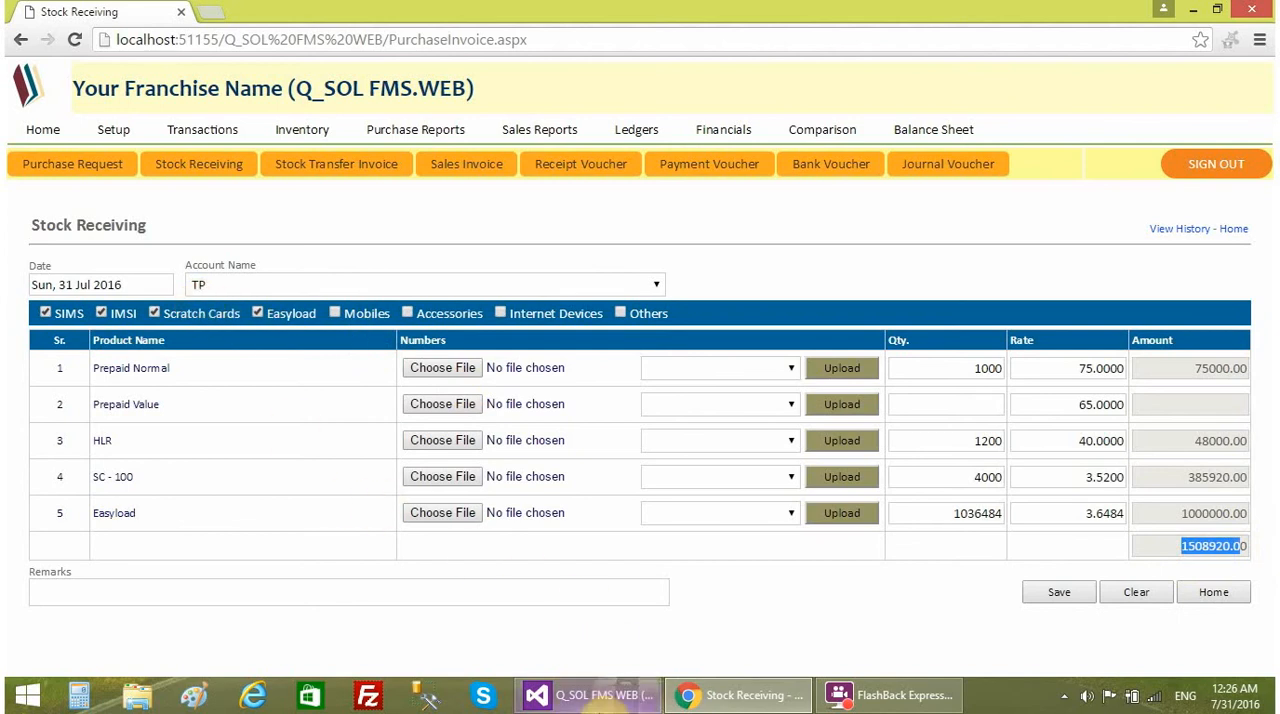
click(800, 602)
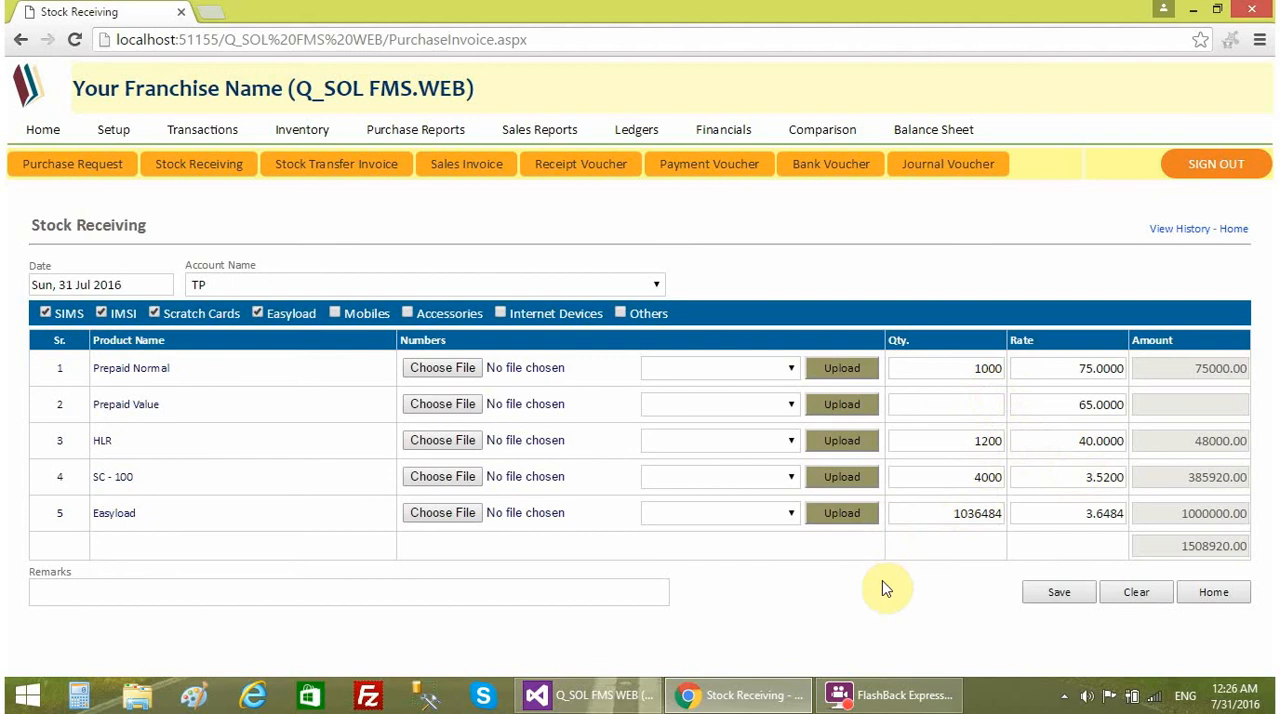
click(1051, 592)
- Check the cash and bank balances and the Stock in Hand quantities on the home page
drag(23, 202, 274, 260)
click(274, 258)
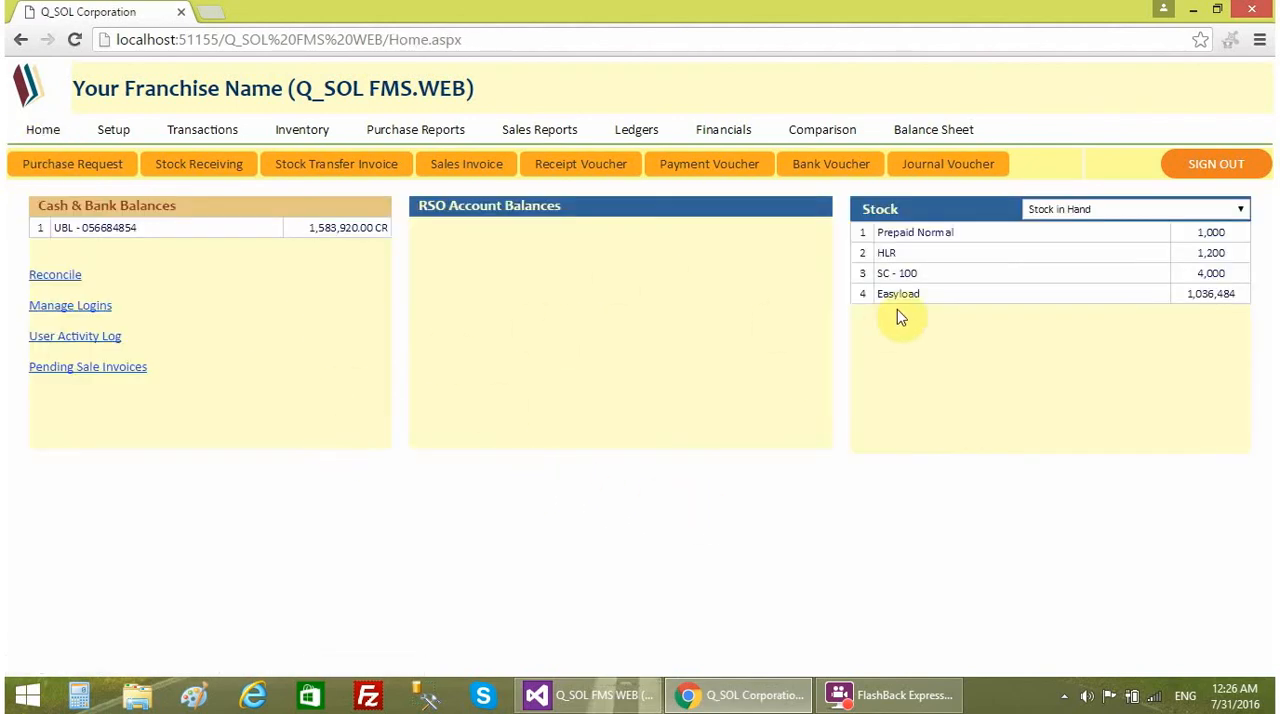
click(331, 240)
click(1127, 222)
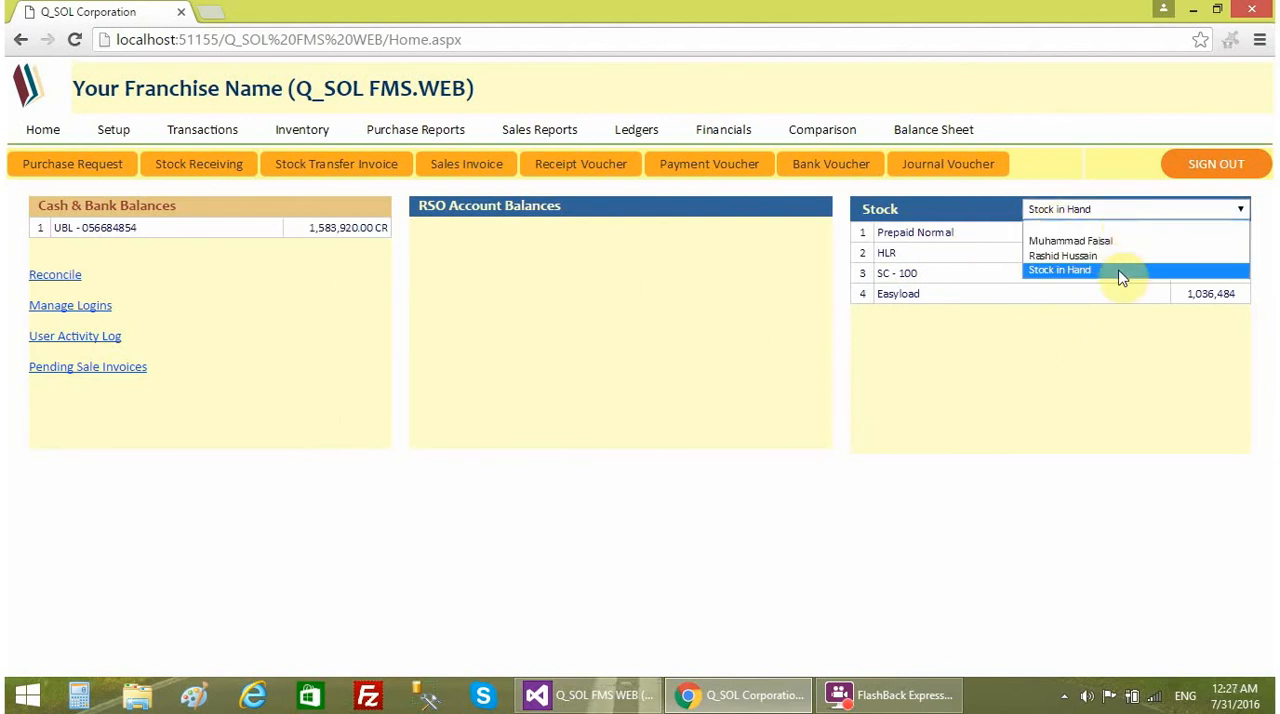
click(1110, 325)
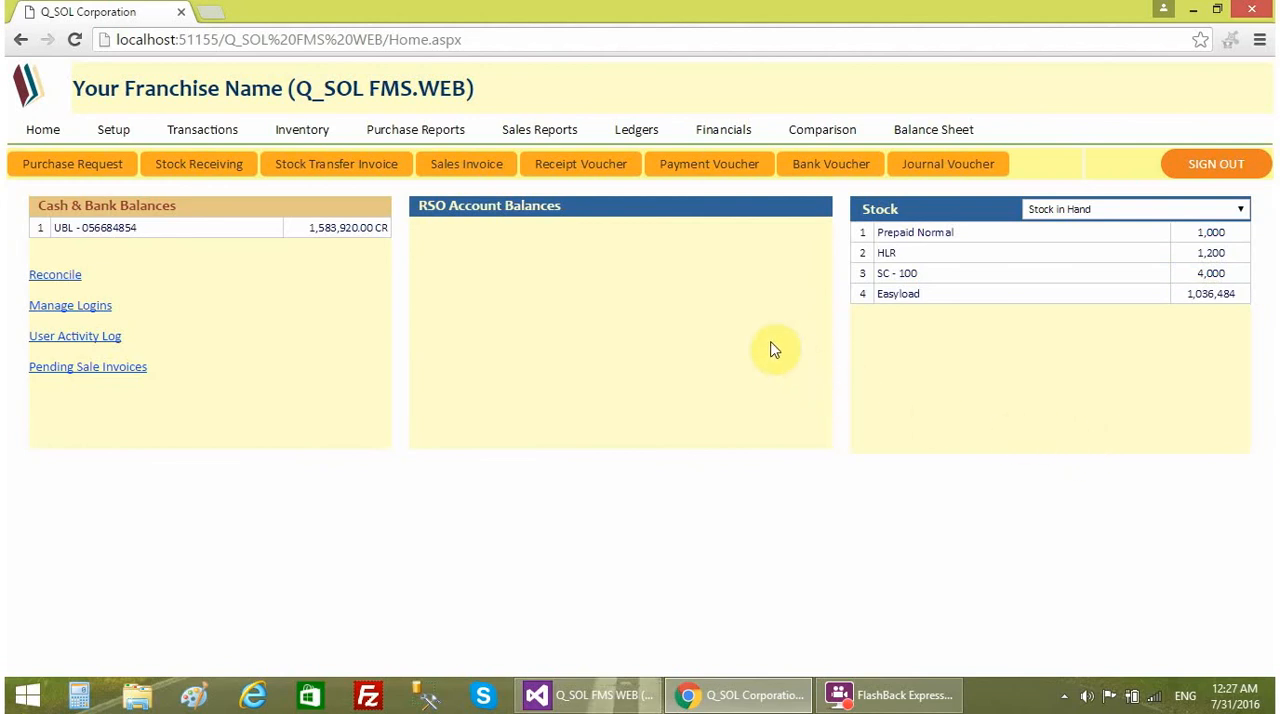
- View the company ledger of the TP account for 31 Jul 2016 and check the balance after the stock receiving
click(638, 136)
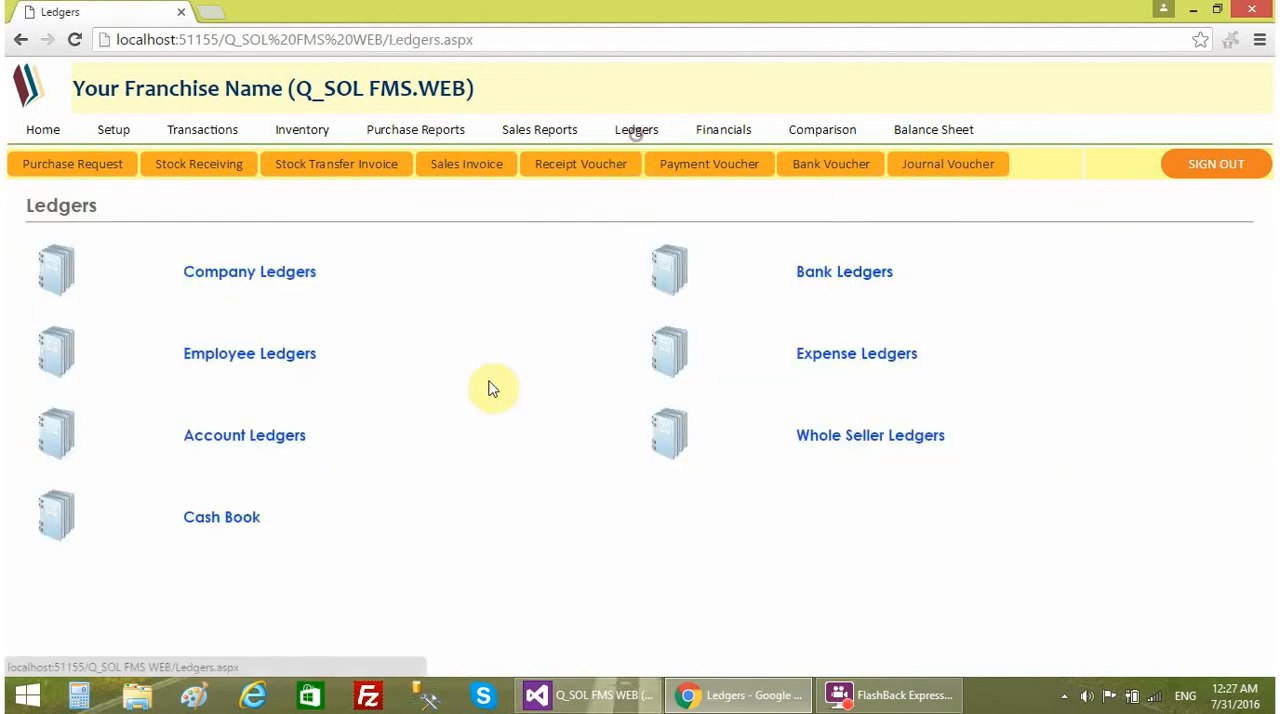
click(232, 272)
click(391, 277)
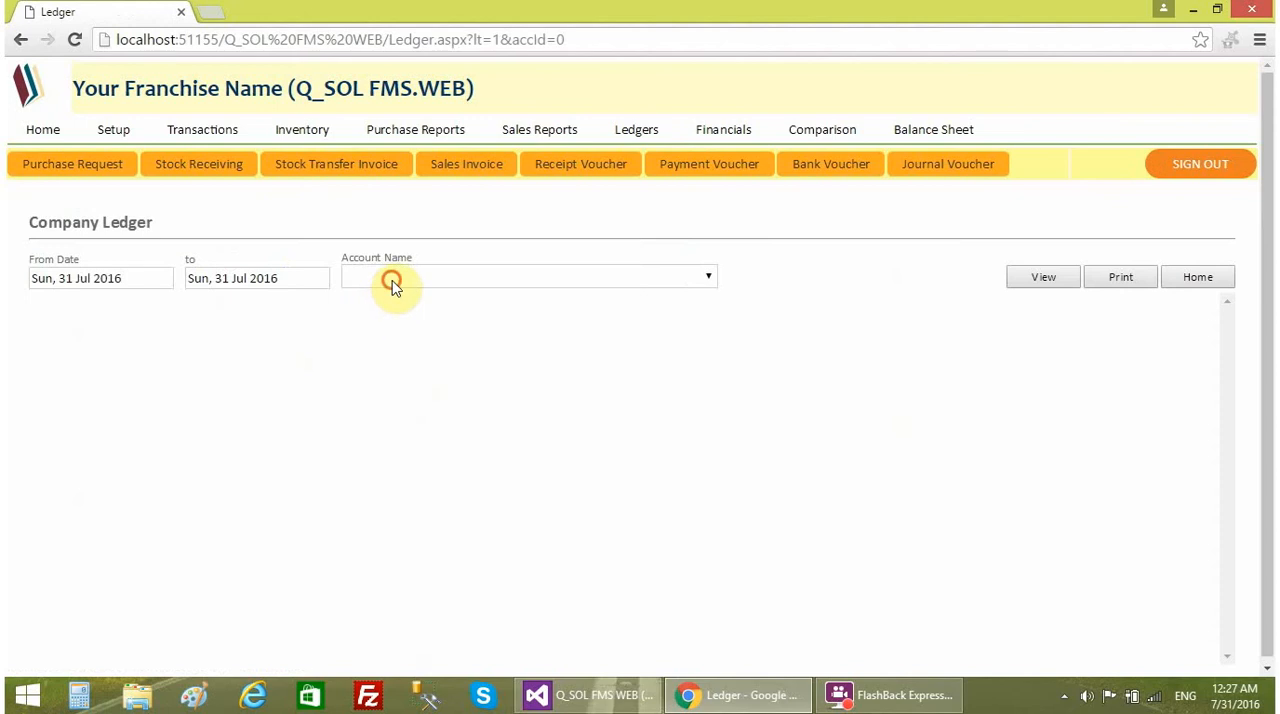
click(388, 317)
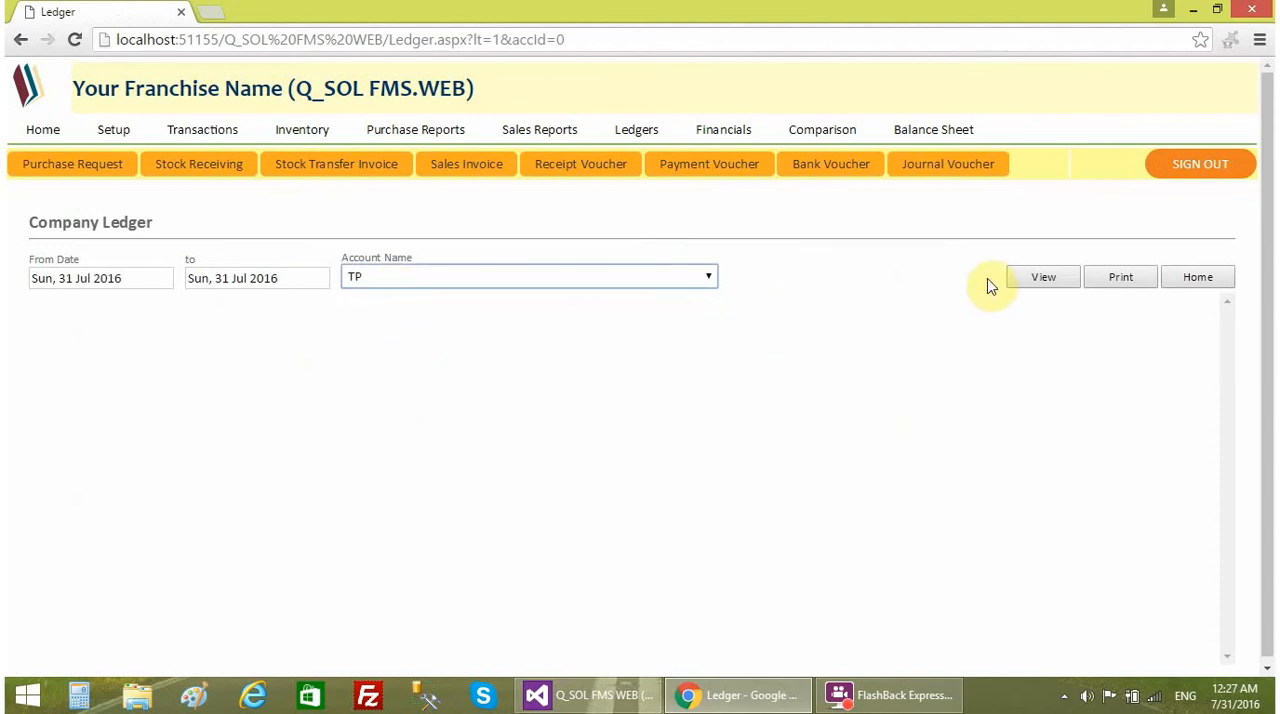
click(1039, 279)
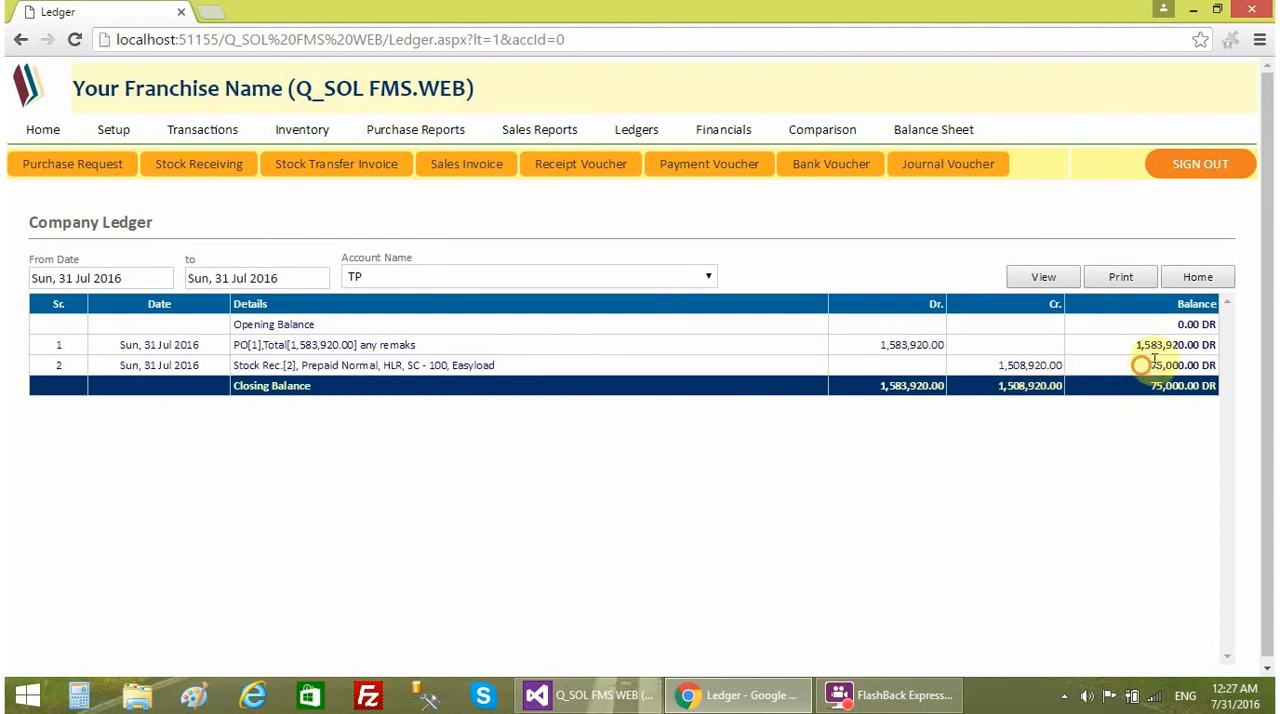
drag(1146, 365, 1218, 363)
click(1060, 428)
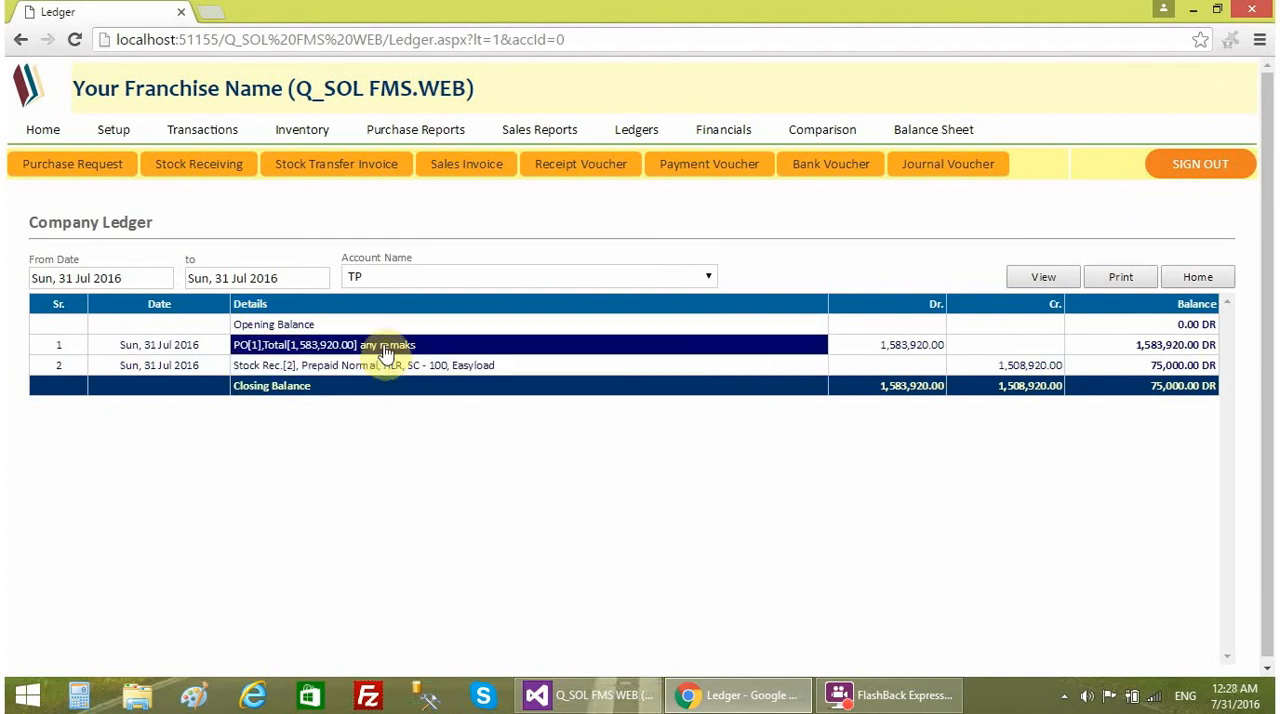
- View the saved TP purchase request from the purchase request history, and close its details
click(92, 166)
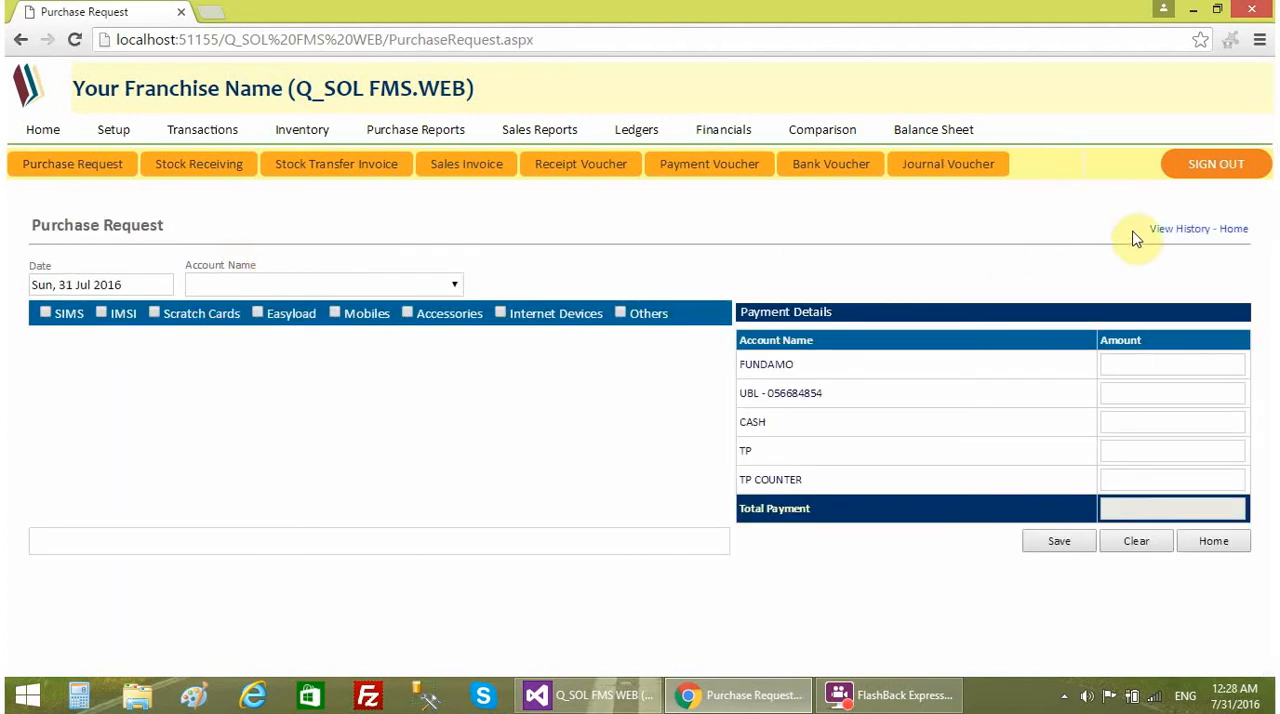
click(1177, 232)
click(463, 335)
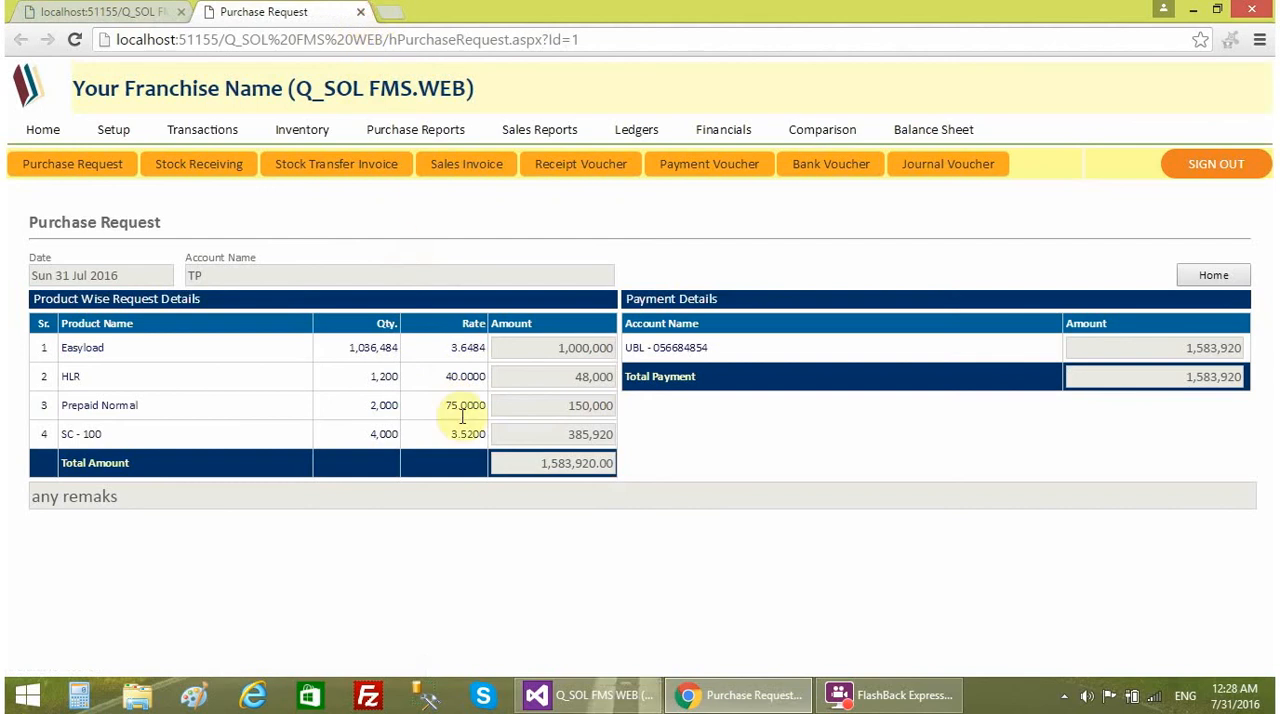
click(360, 12)
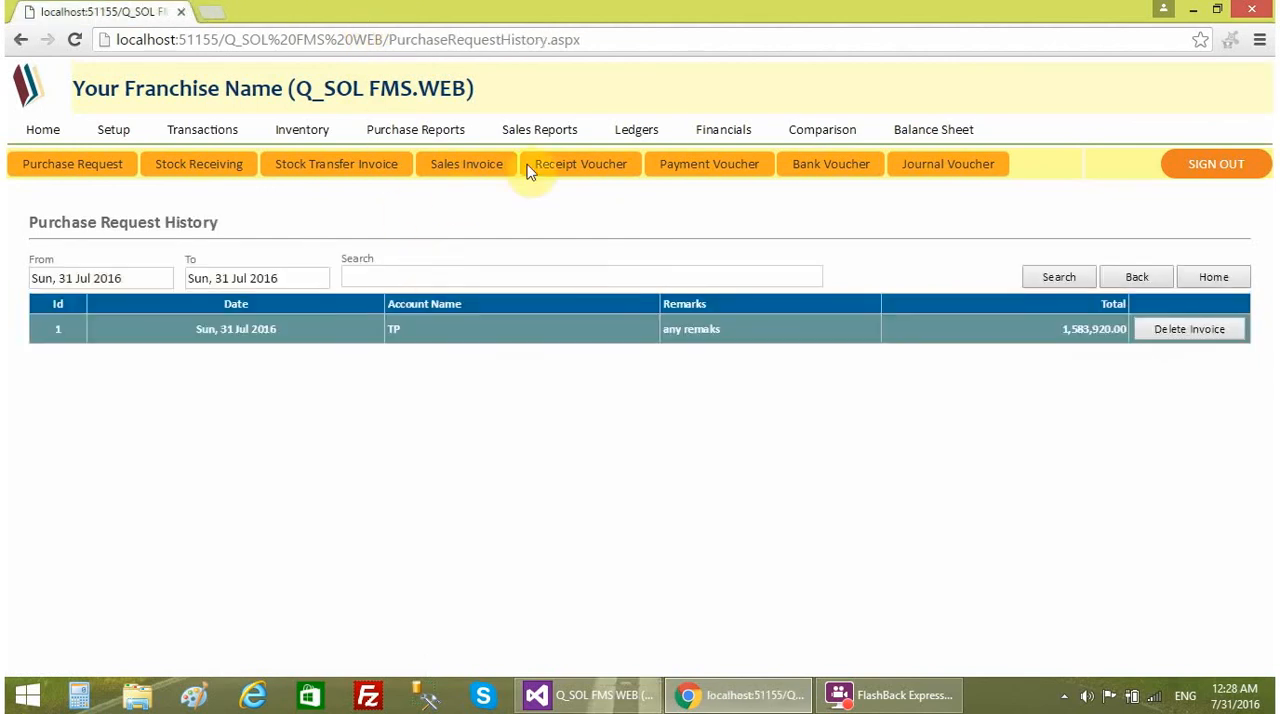
- Return to the company ledgers and display the TP account's entries for 31 Jul 2016 again
click(636, 130)
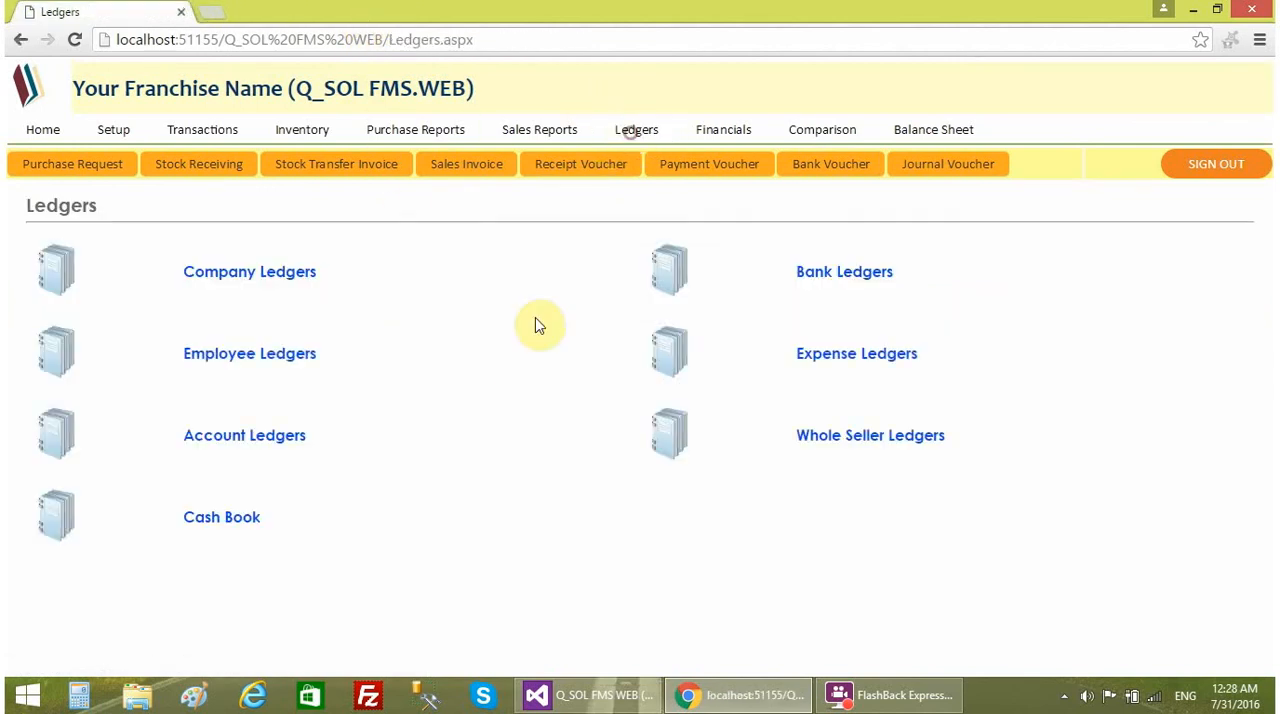
click(266, 273)
click(443, 283)
click(414, 314)
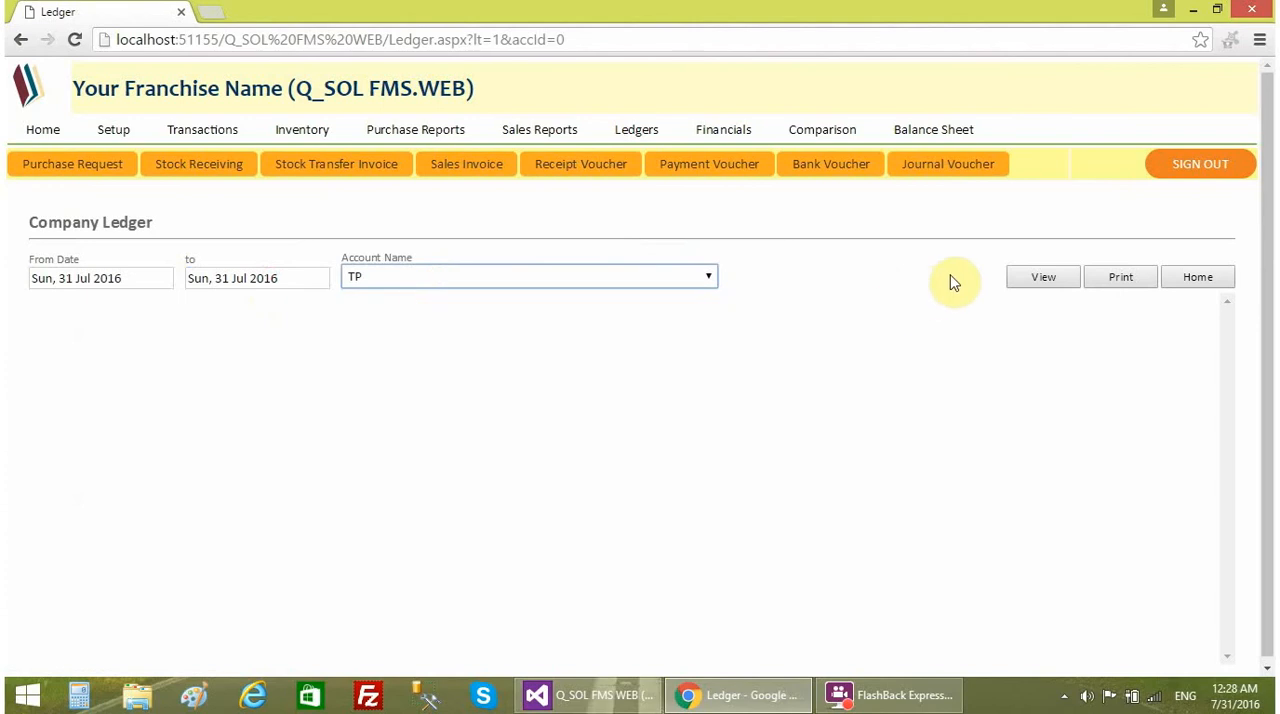
click(1024, 277)
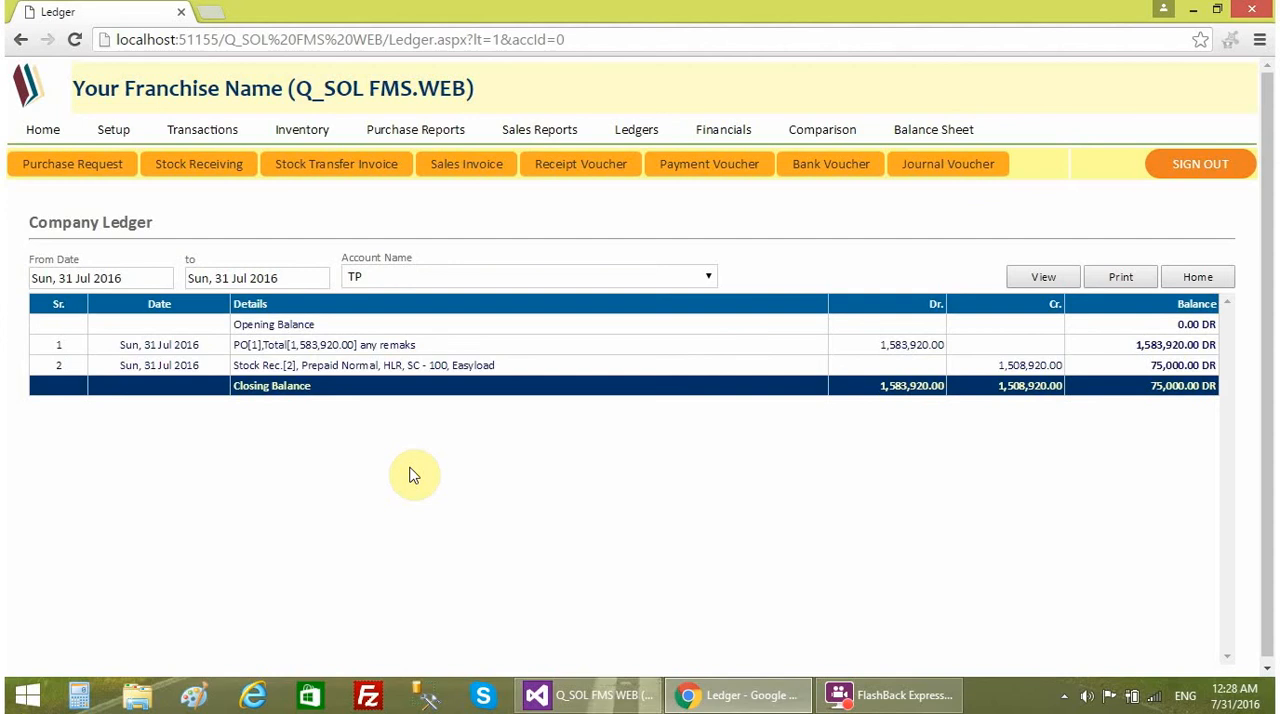
- Open the purchase request from its TP ledger entry, compare the two, and return to the ledger
click(358, 352)
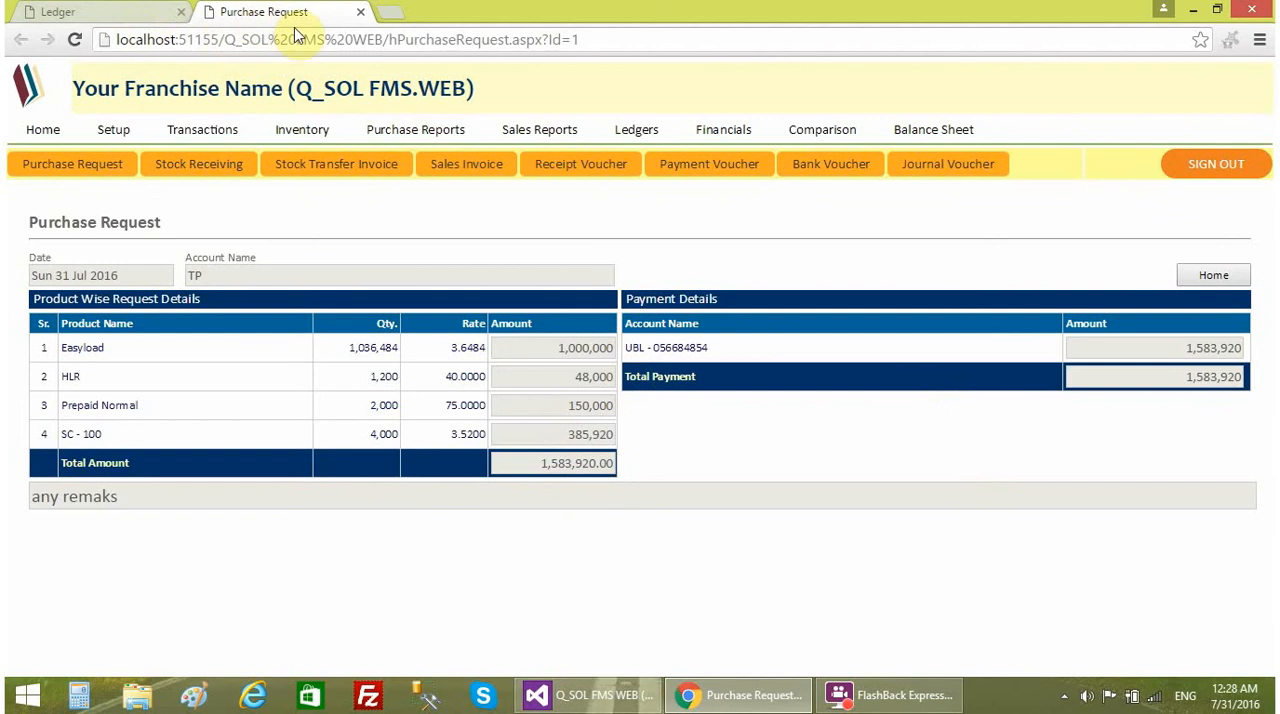
click(83, 15)
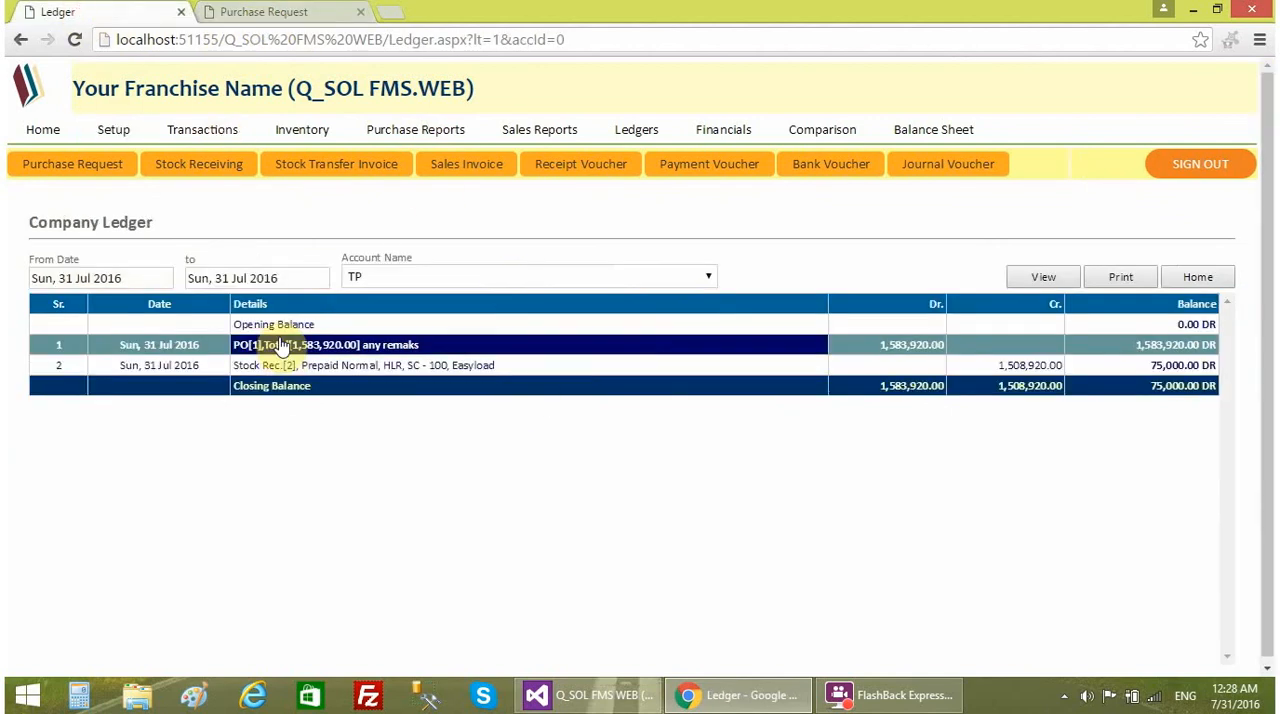
click(278, 20)
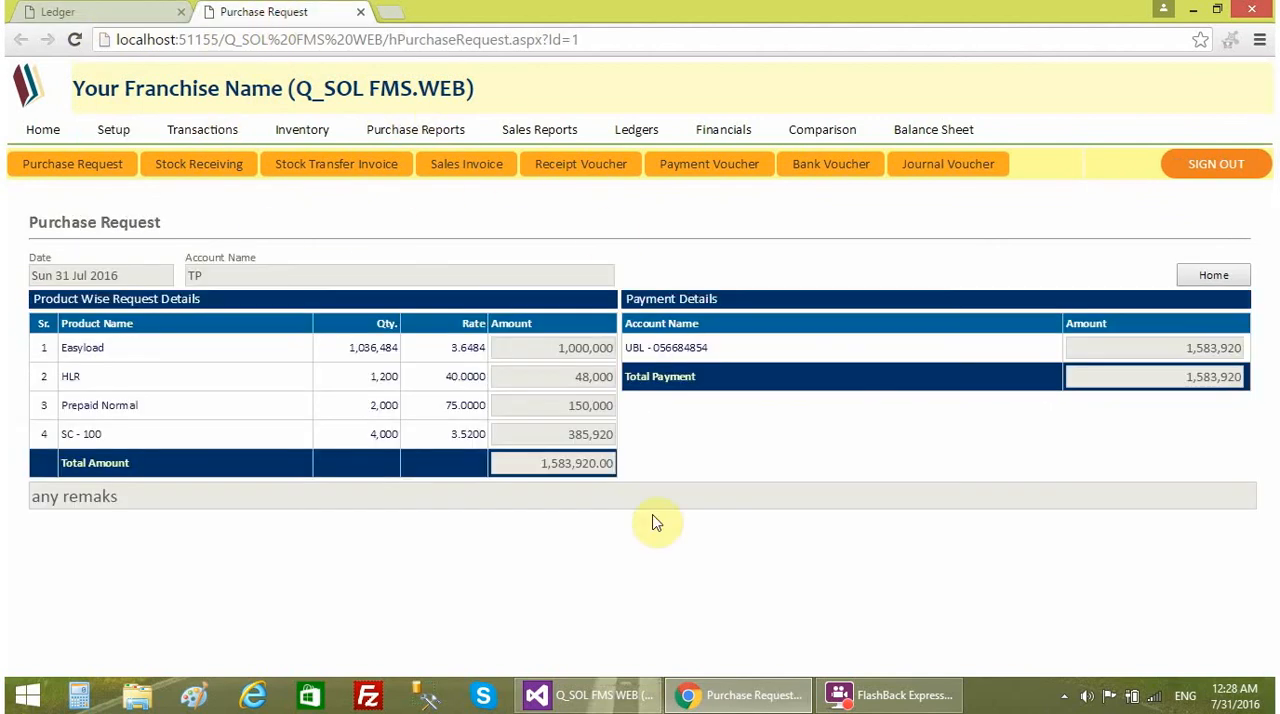
click(90, 20)
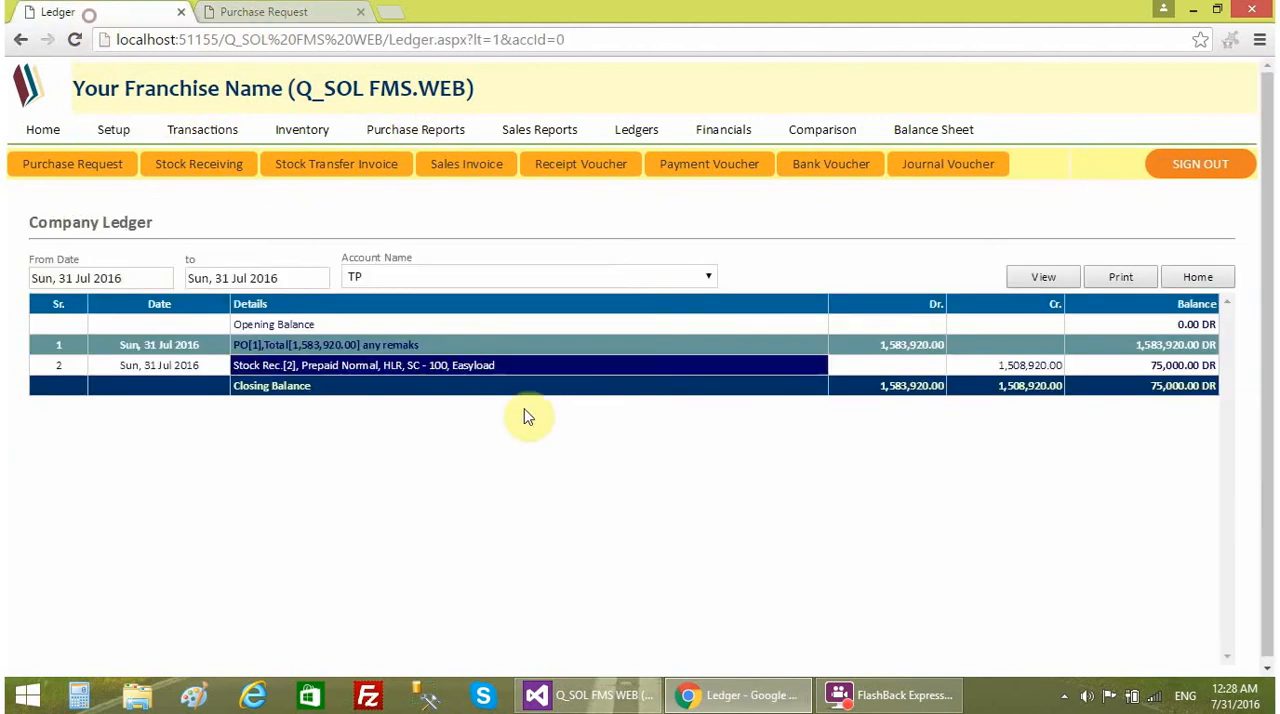
- Open the purchase invoice from the stock receiving ledger entry, compare it with the purchase request, and close the invoice
click(365, 366)
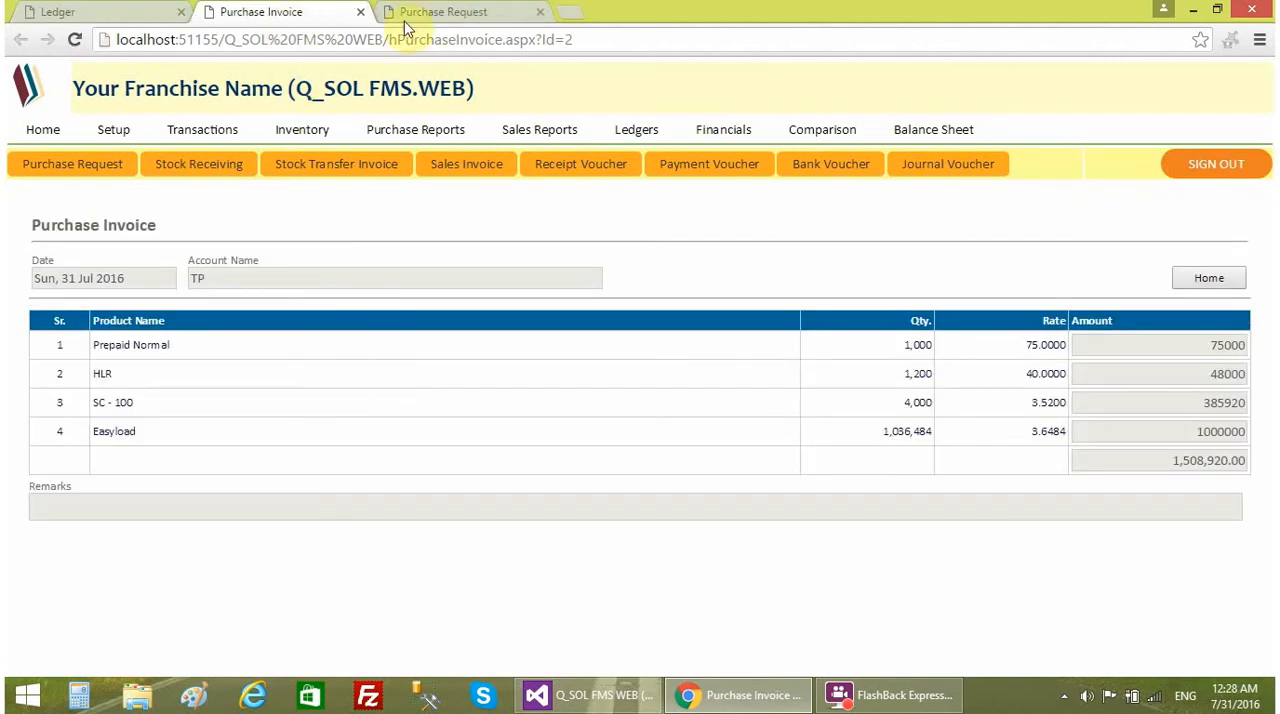
click(432, 22)
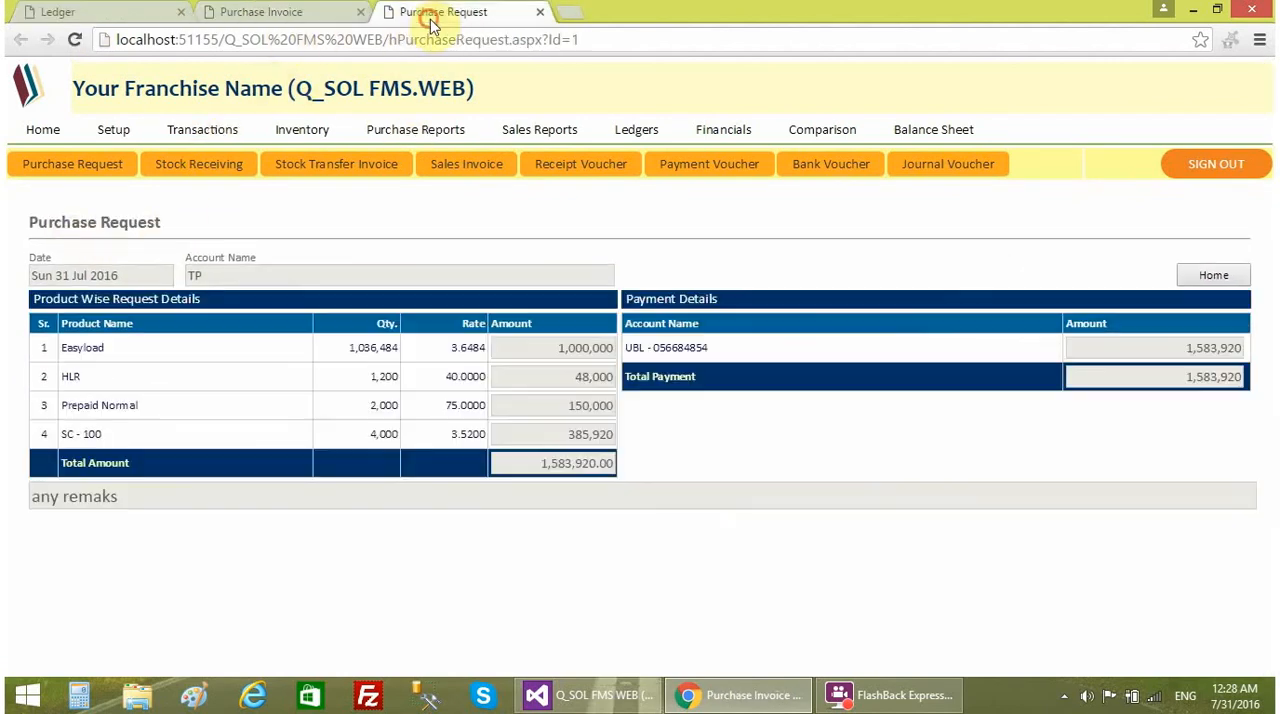
drag(30, 224, 197, 220)
click(292, 12)
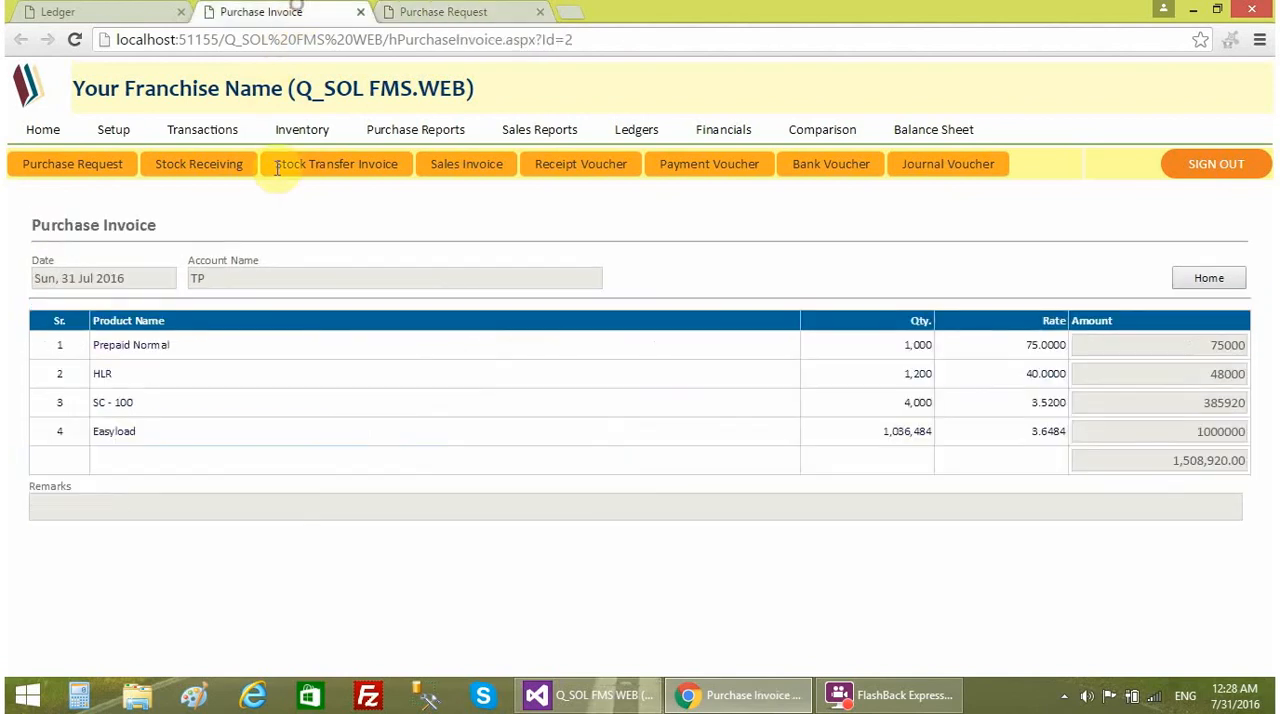
drag(33, 224, 235, 220)
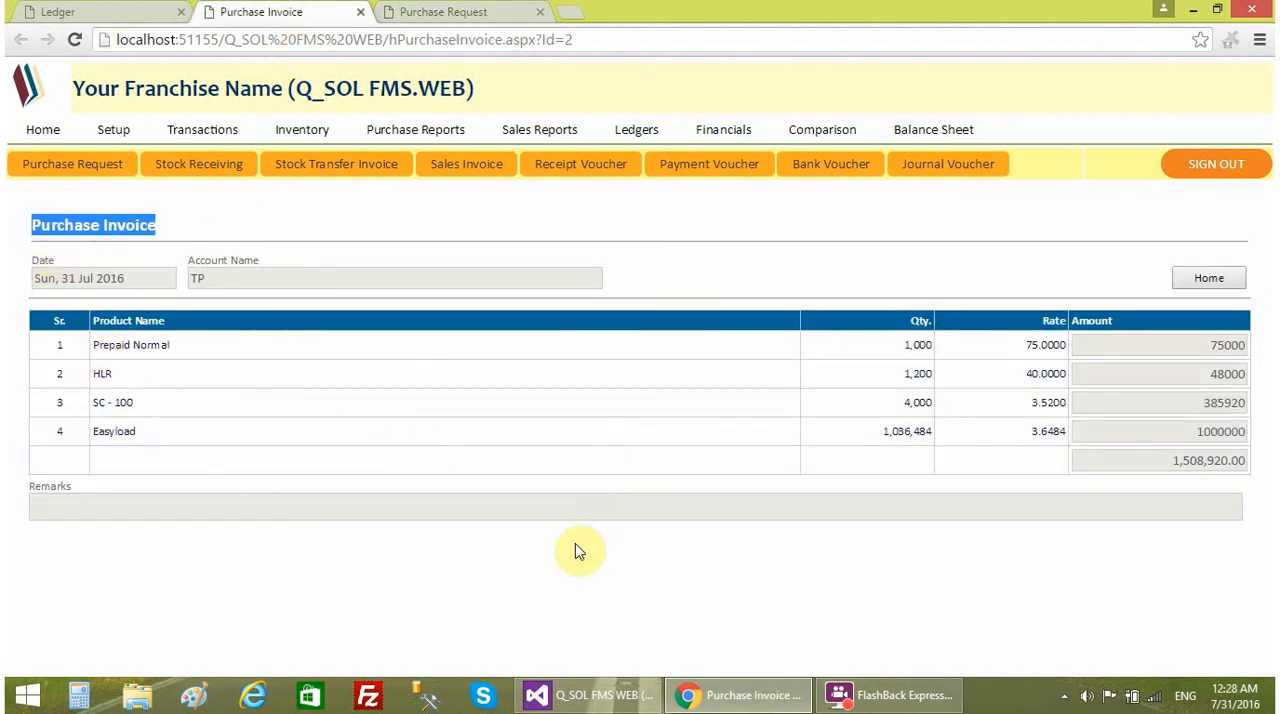
click(503, 482)
click(361, 12)
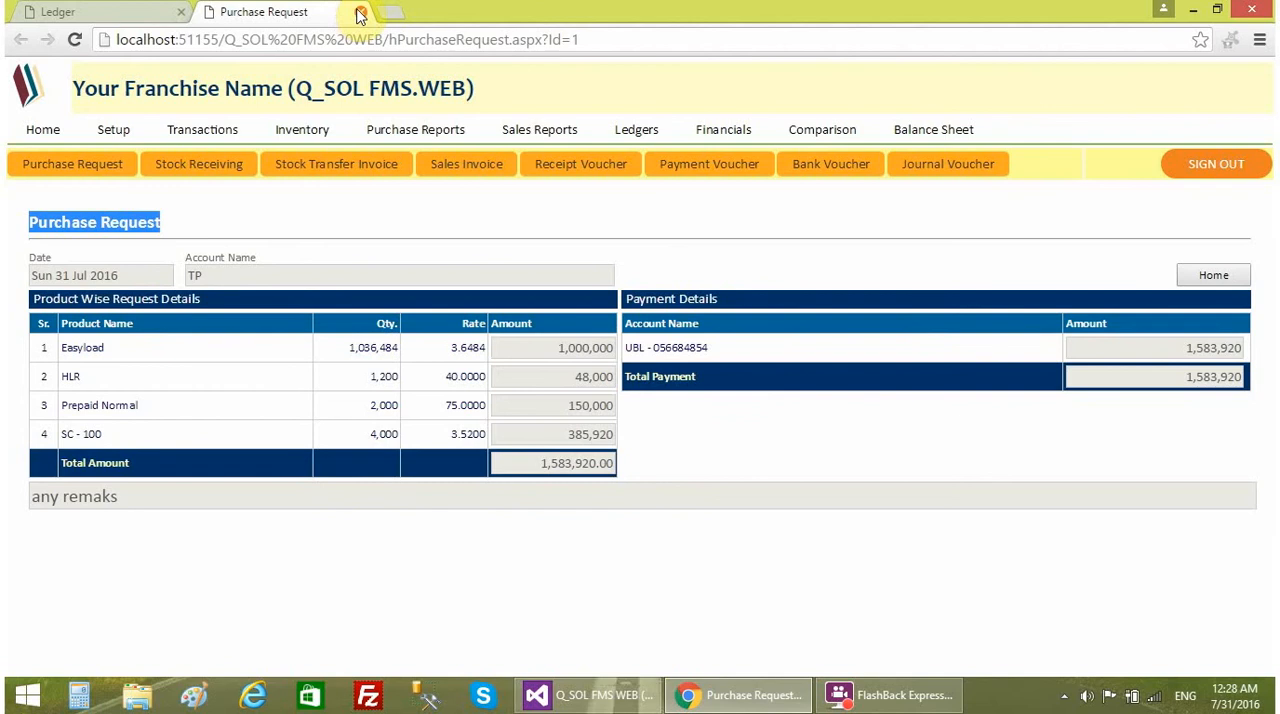
- Close the purchase request and review the Stock in Hand quantities in the home stock list and the inventory Stock Report
click(360, 13)
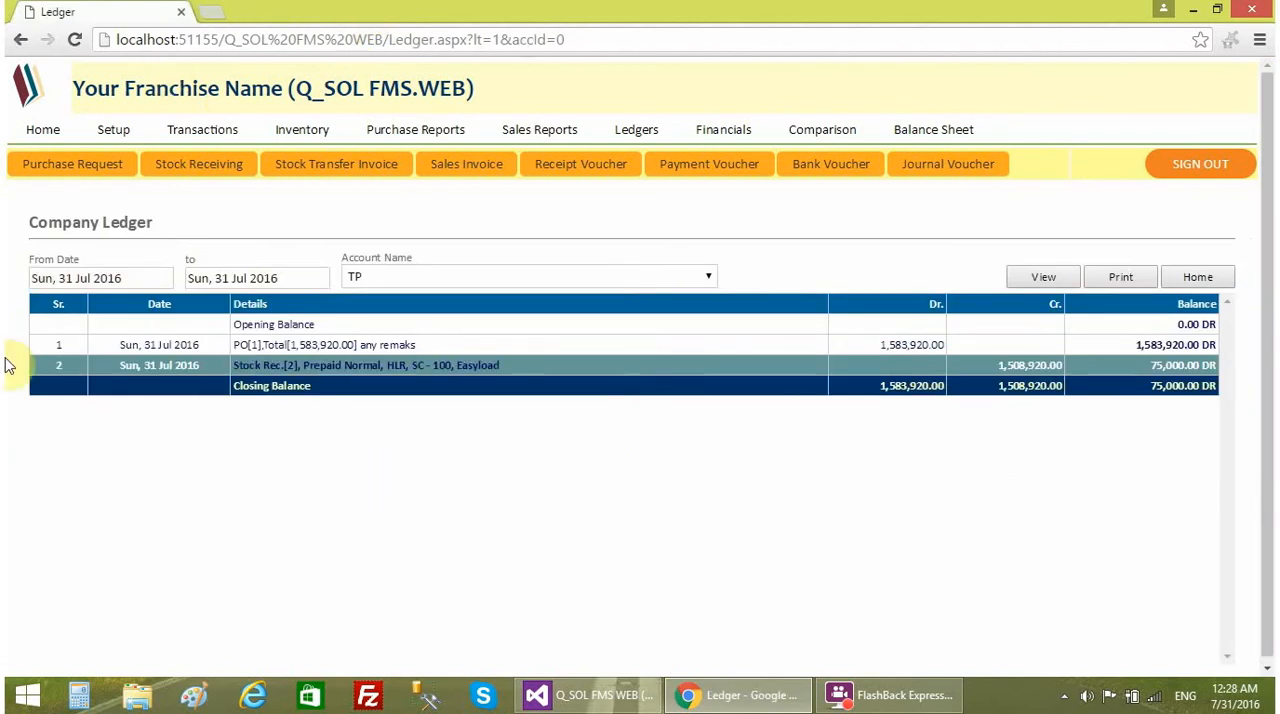
click(45, 129)
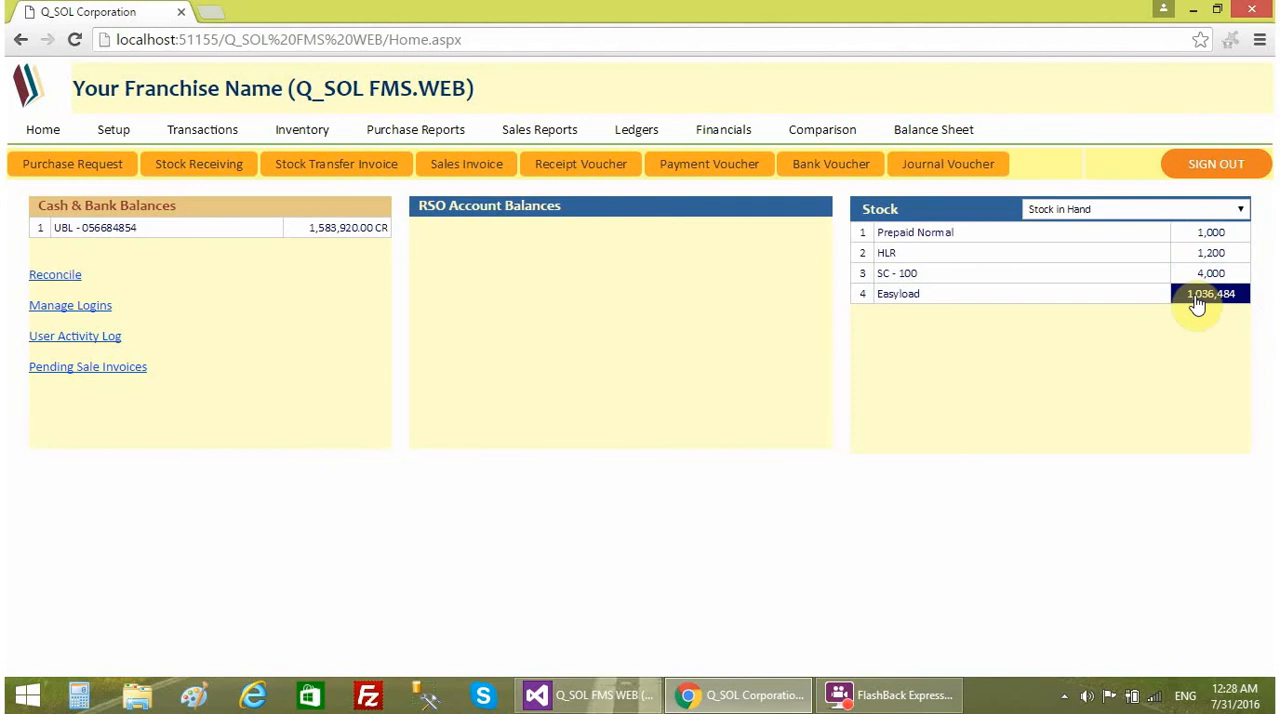
click(330, 140)
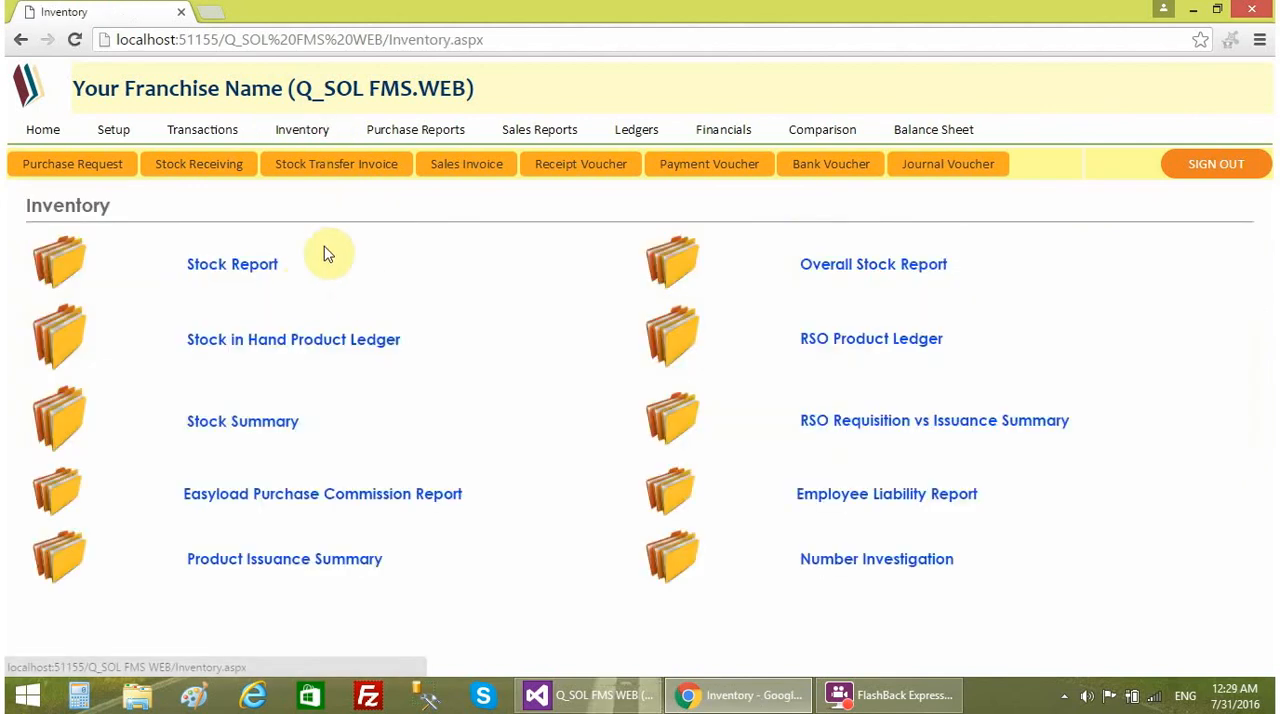
click(256, 266)
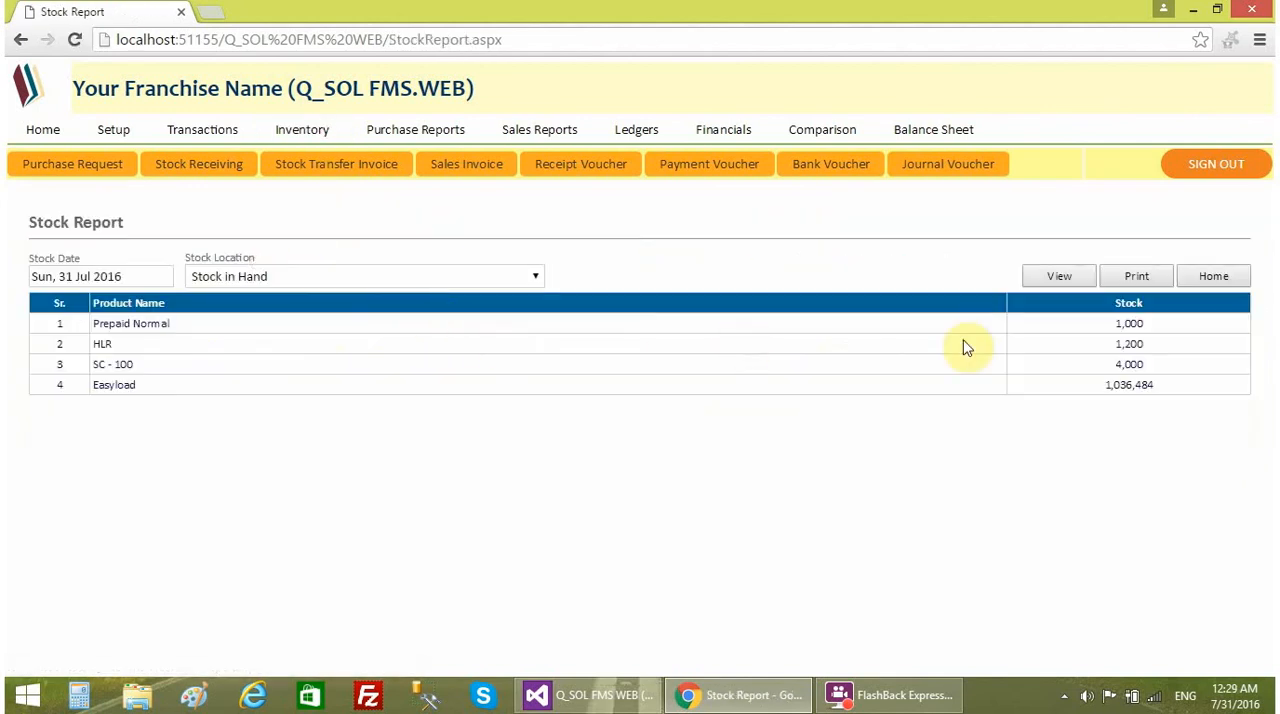
click(337, 276)
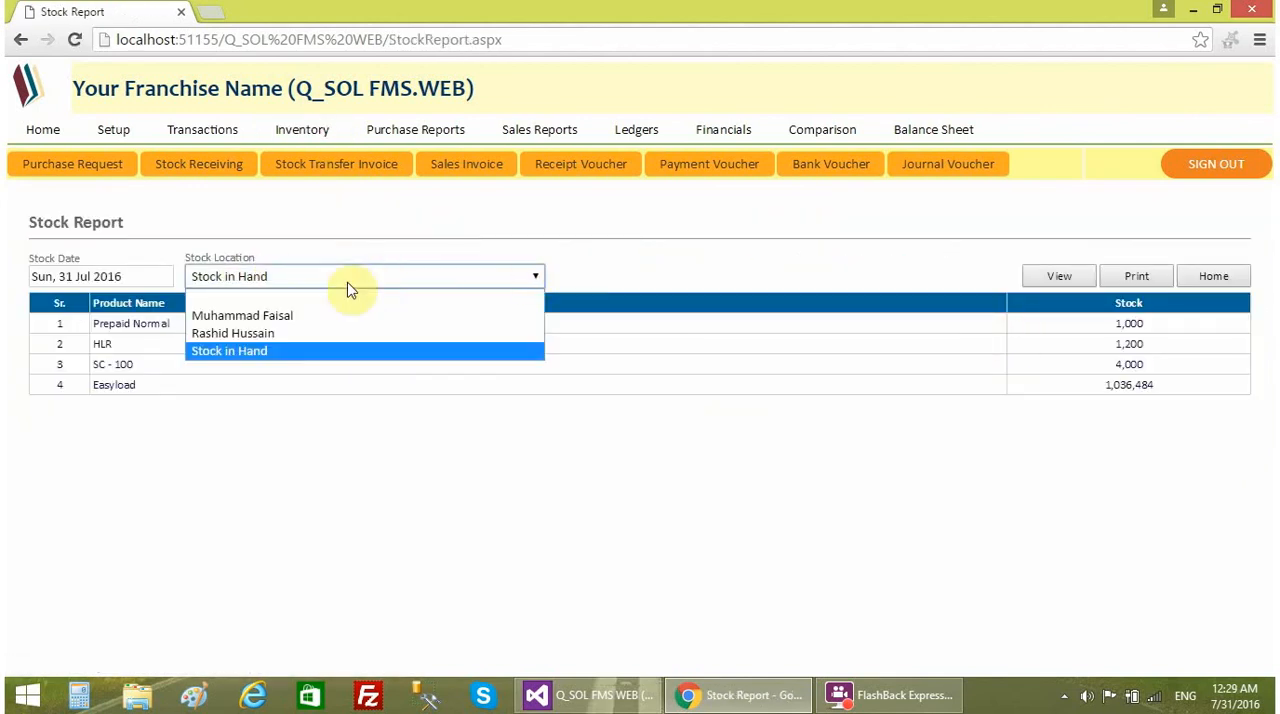
click(579, 250)
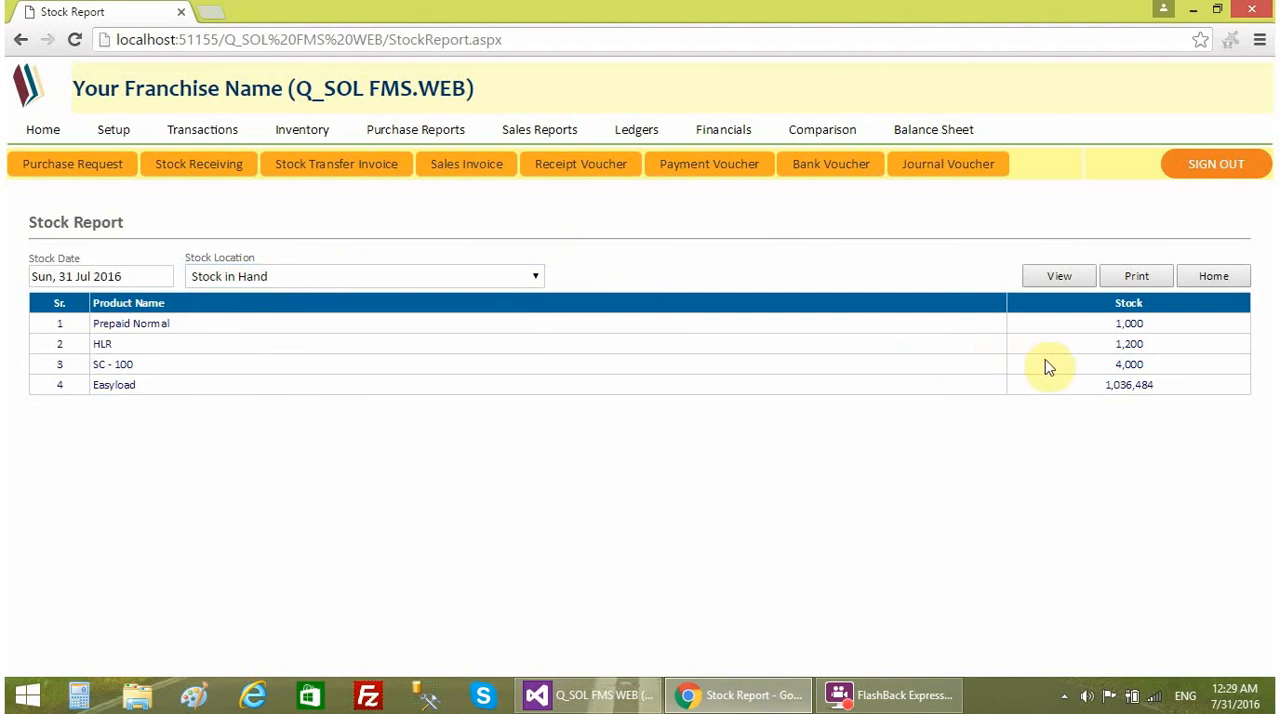
click(43, 129)
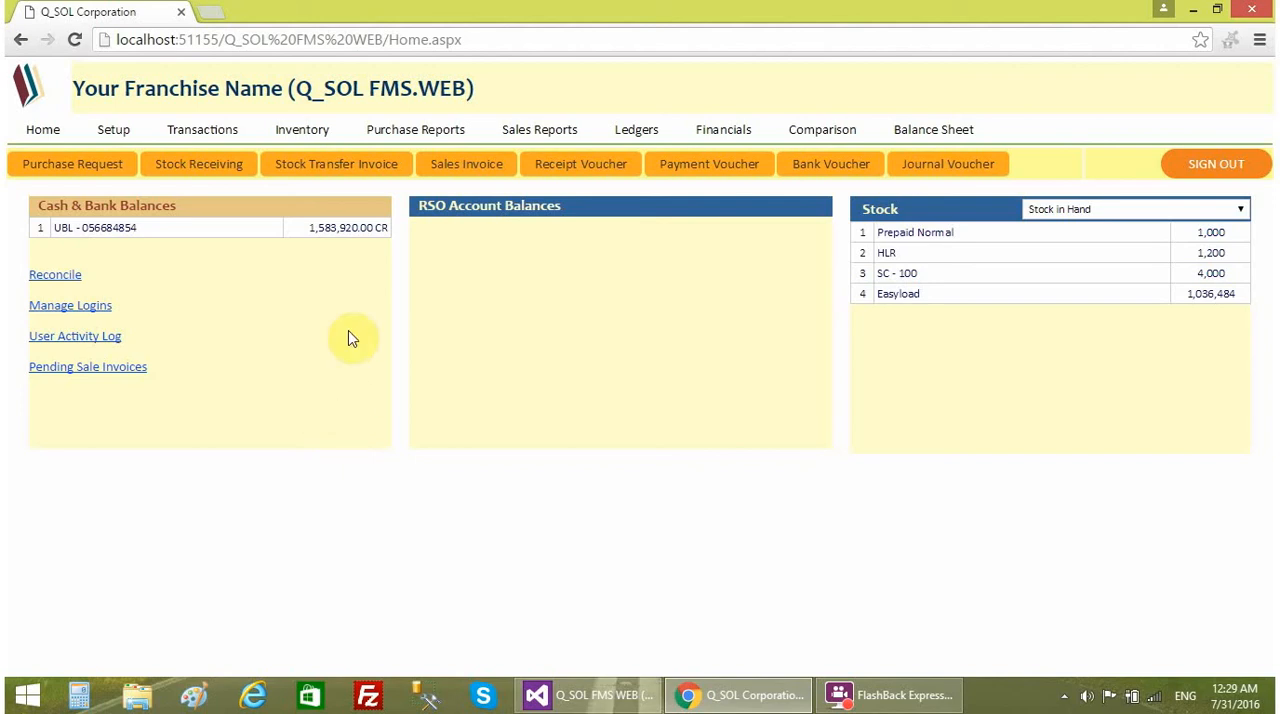
- Start a stock transfer invoice from Stock in Hand to the first-listed employee, keeping the date at 31 Jul 2016
click(351, 176)
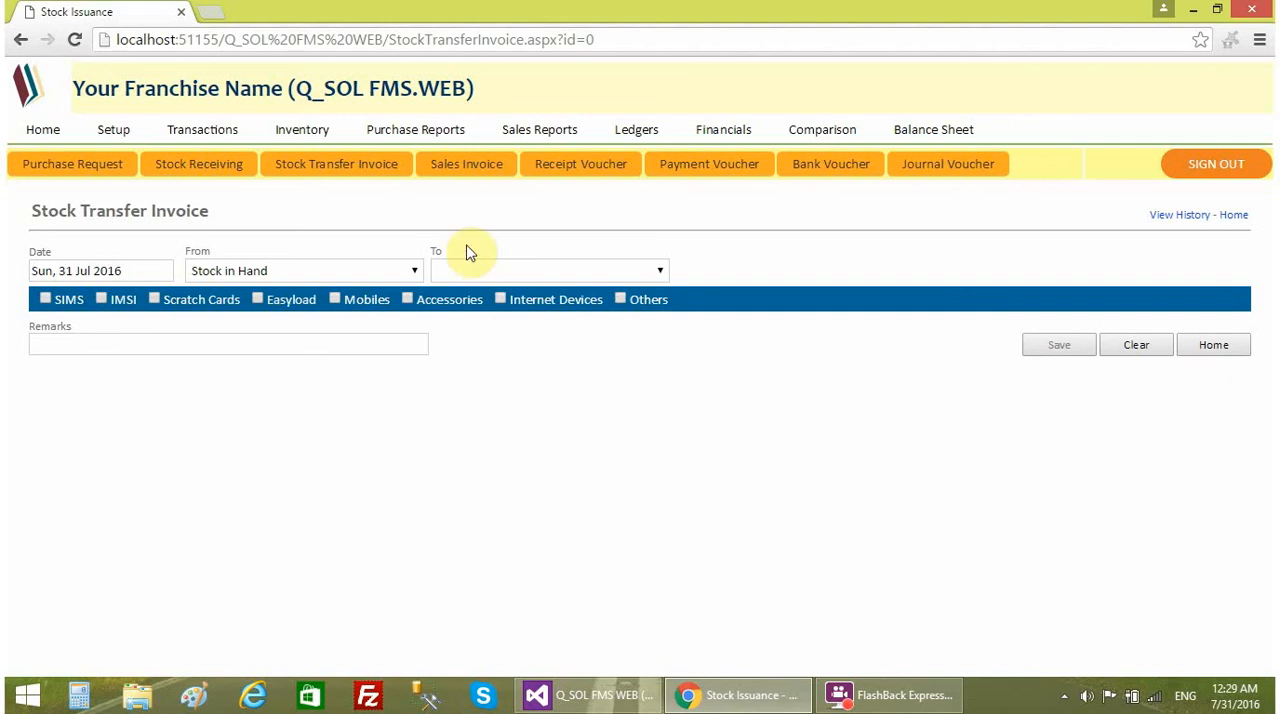
click(159, 272)
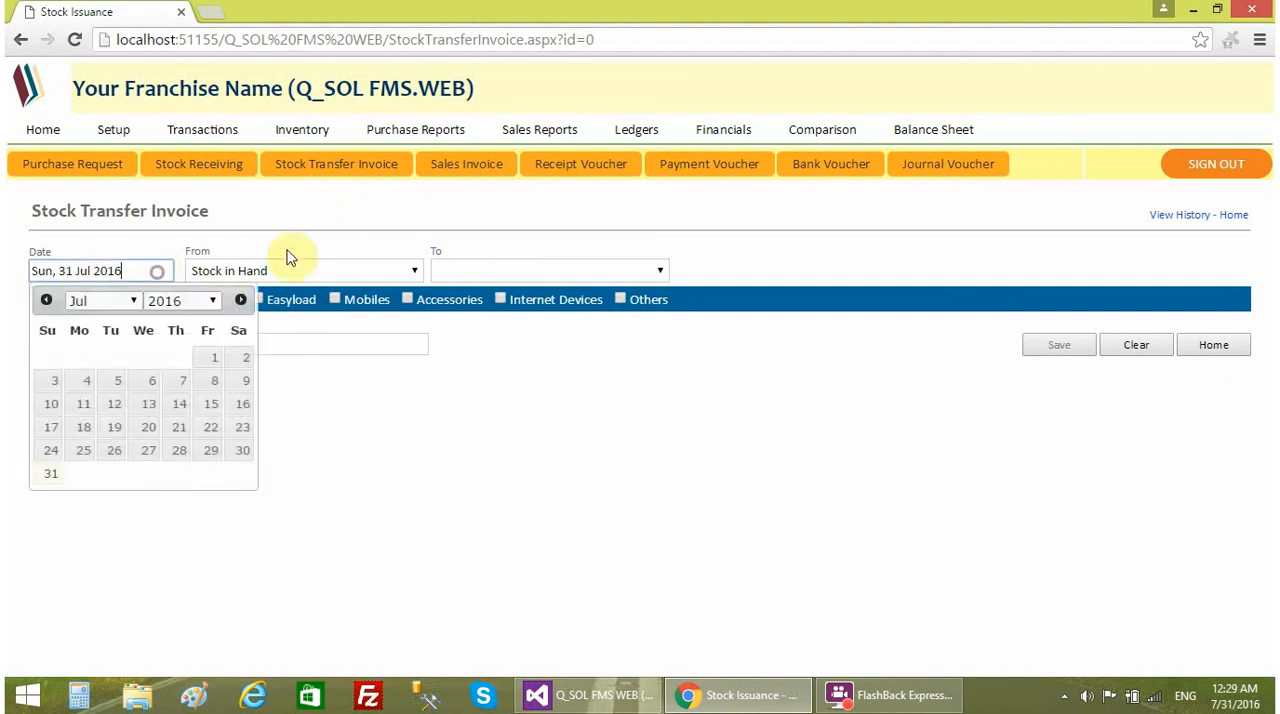
click(290, 250)
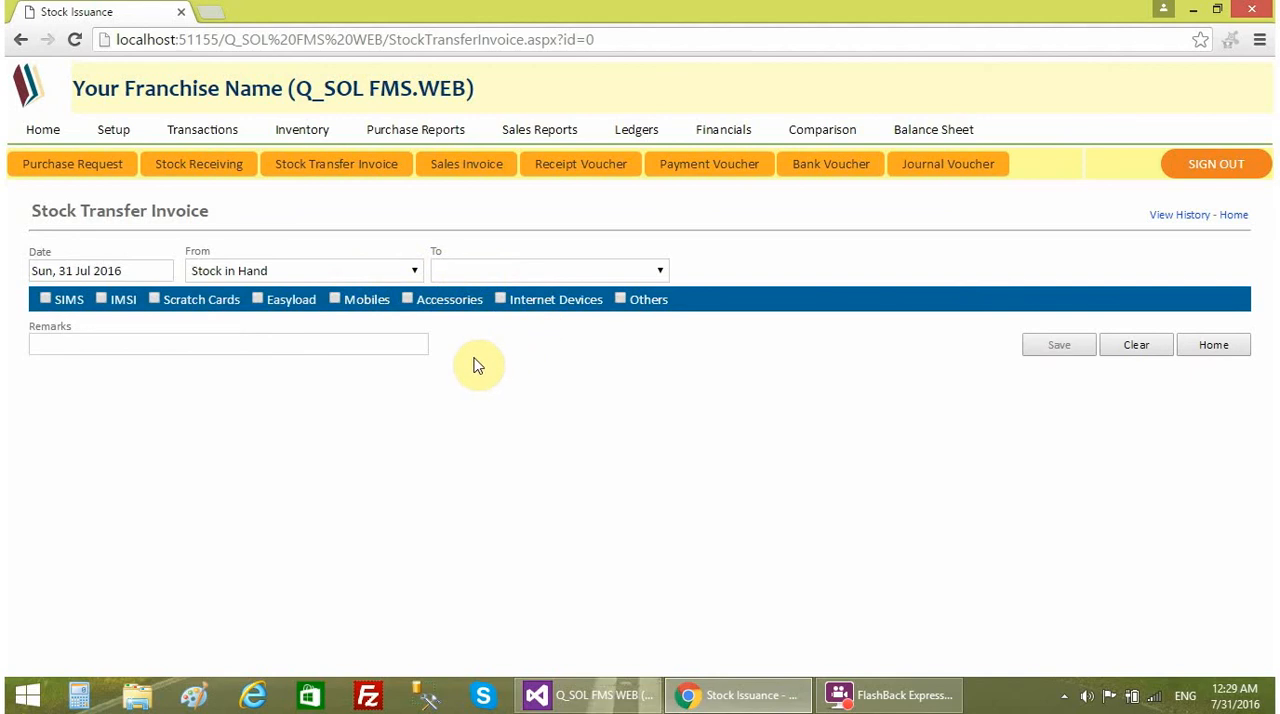
click(372, 272)
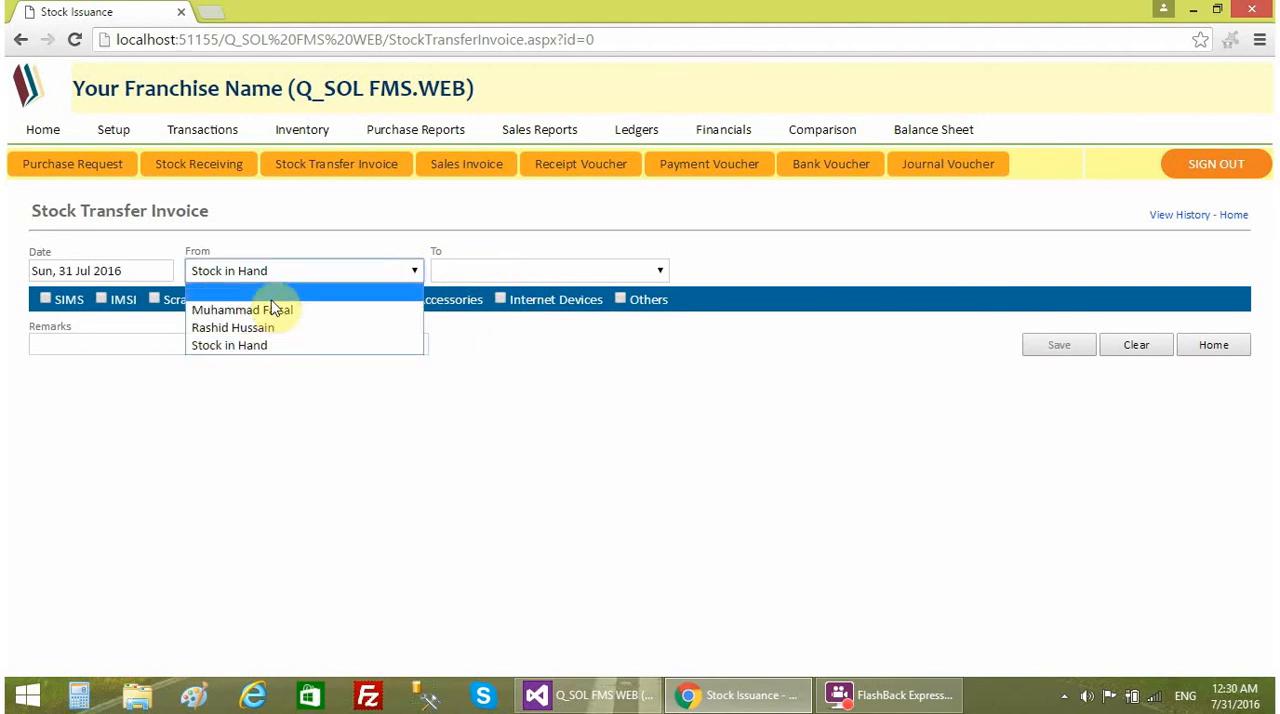
click(260, 345)
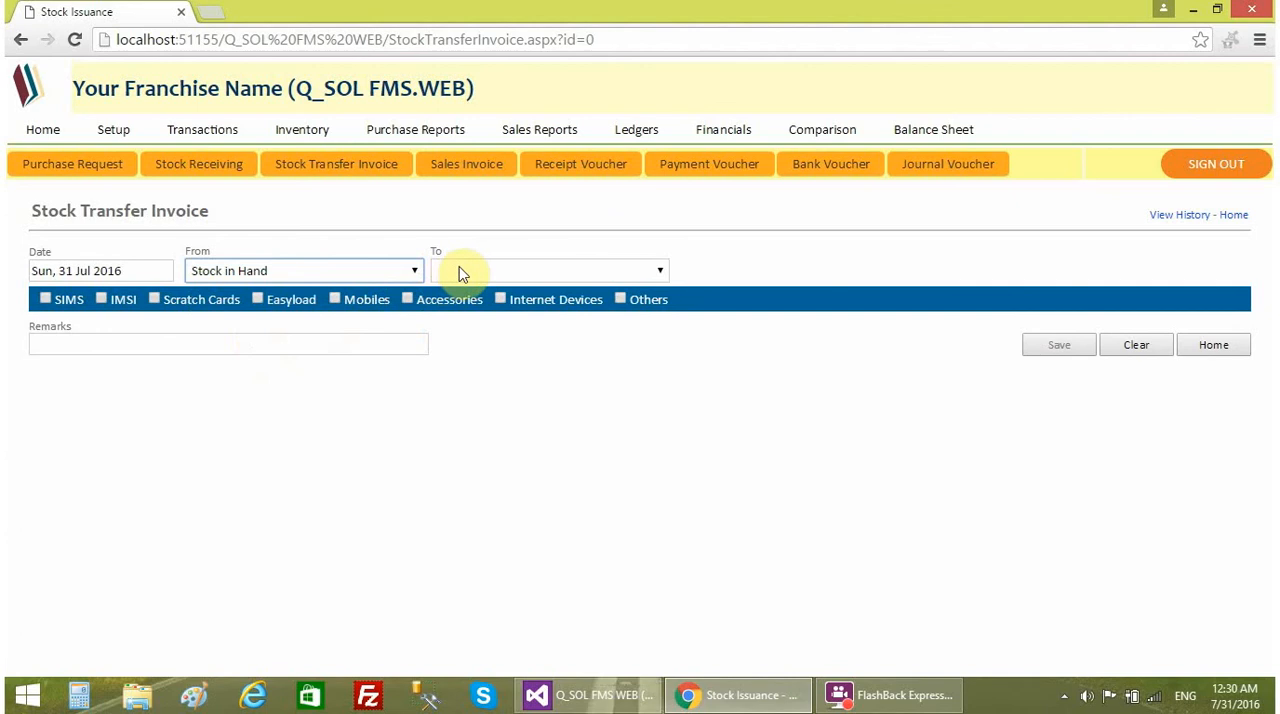
click(463, 274)
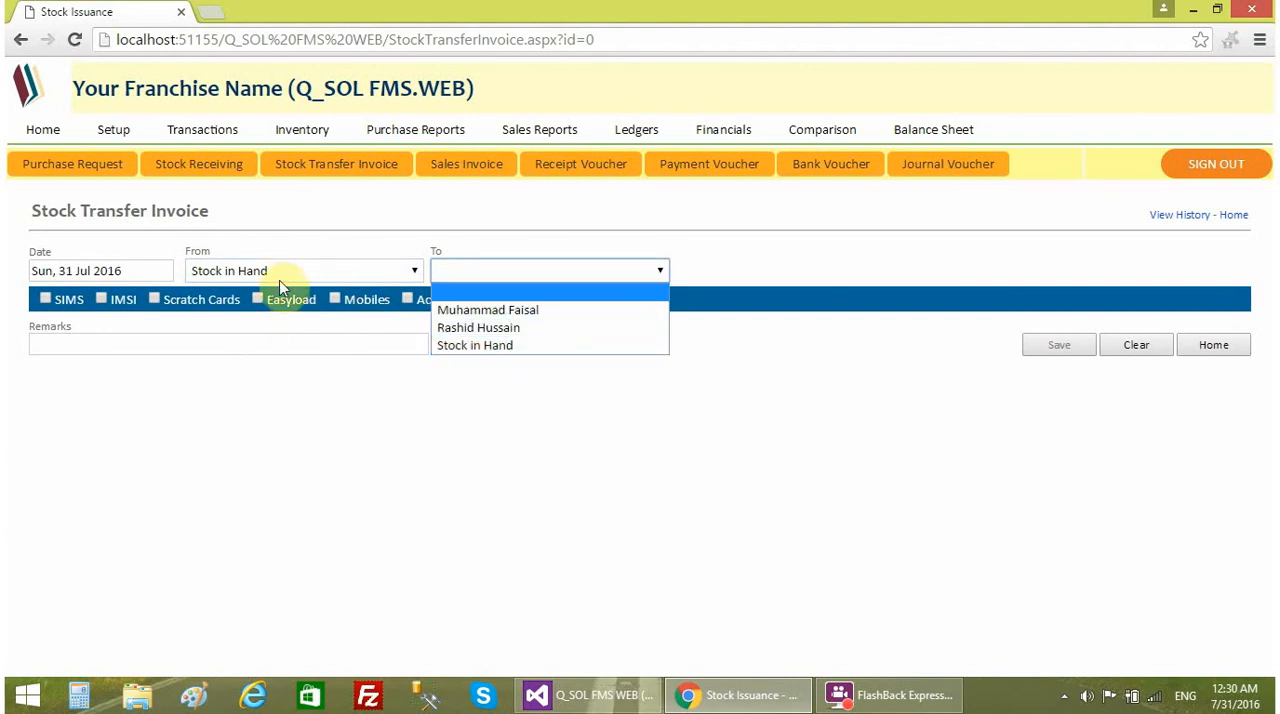
click(505, 310)
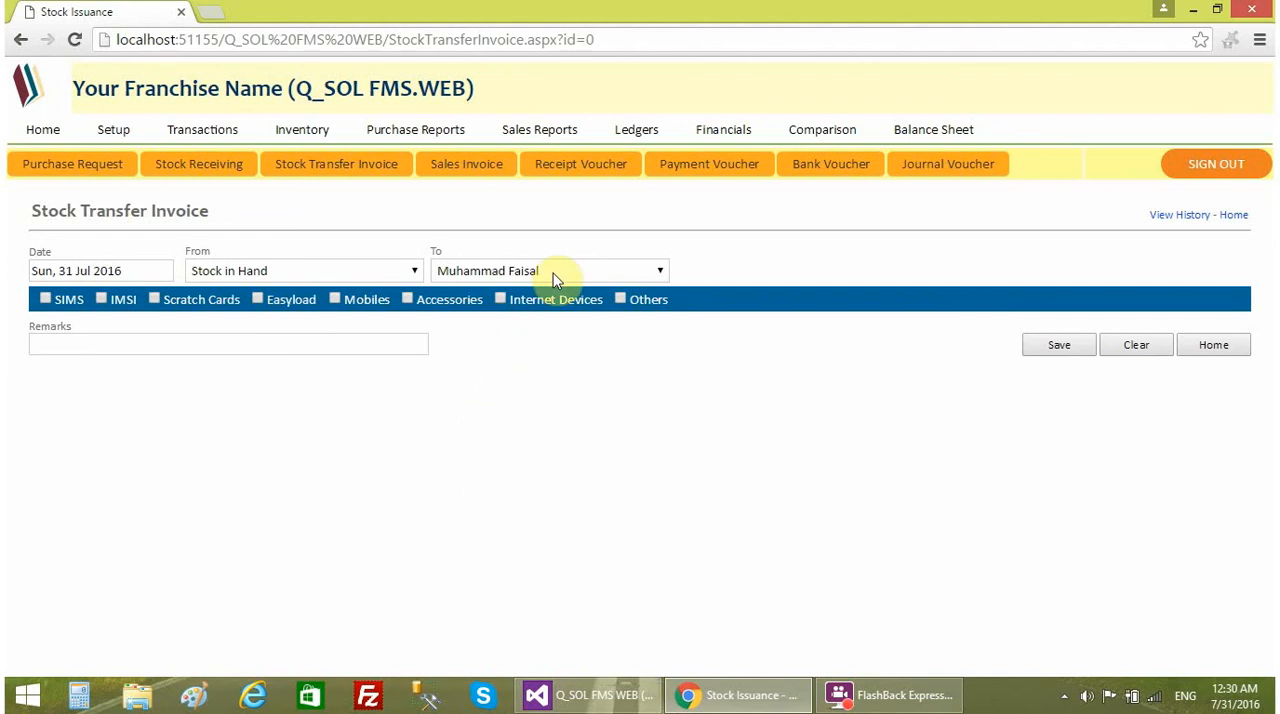
- Try the transfer from the first-listed employee to Stock in Hand, and from that employee to the second-listed one
click(350, 276)
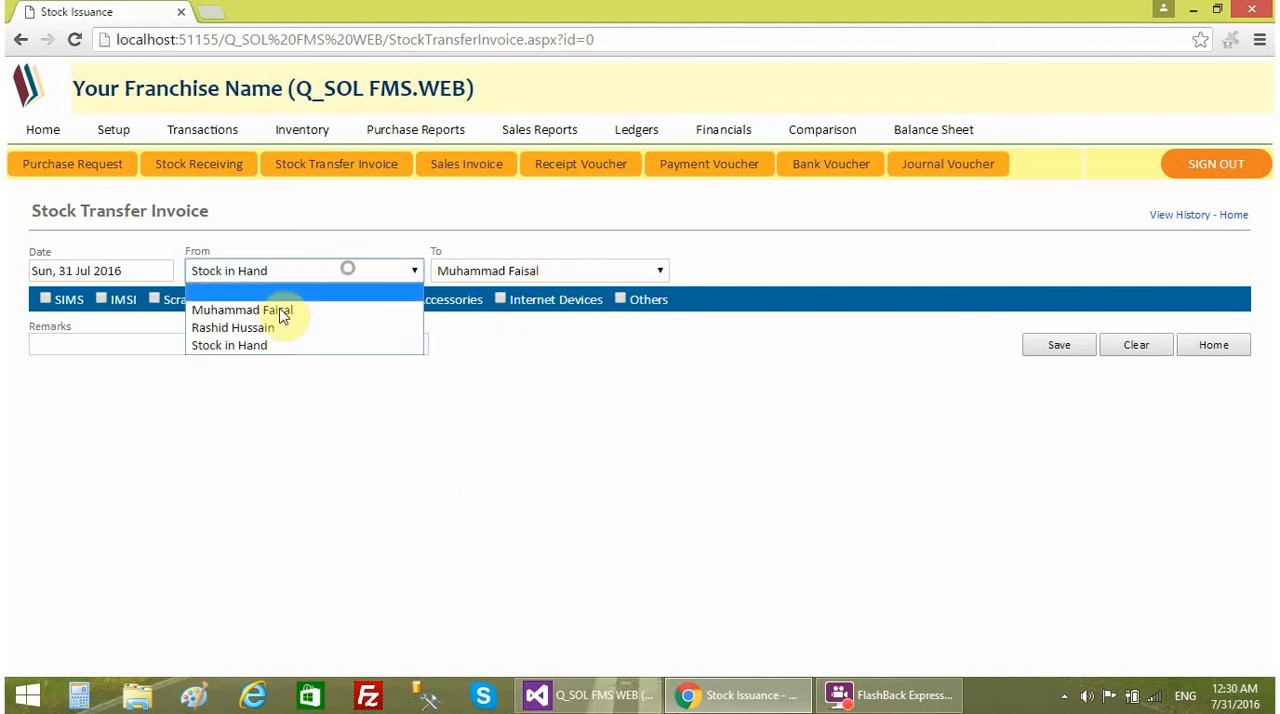
click(286, 308)
click(523, 268)
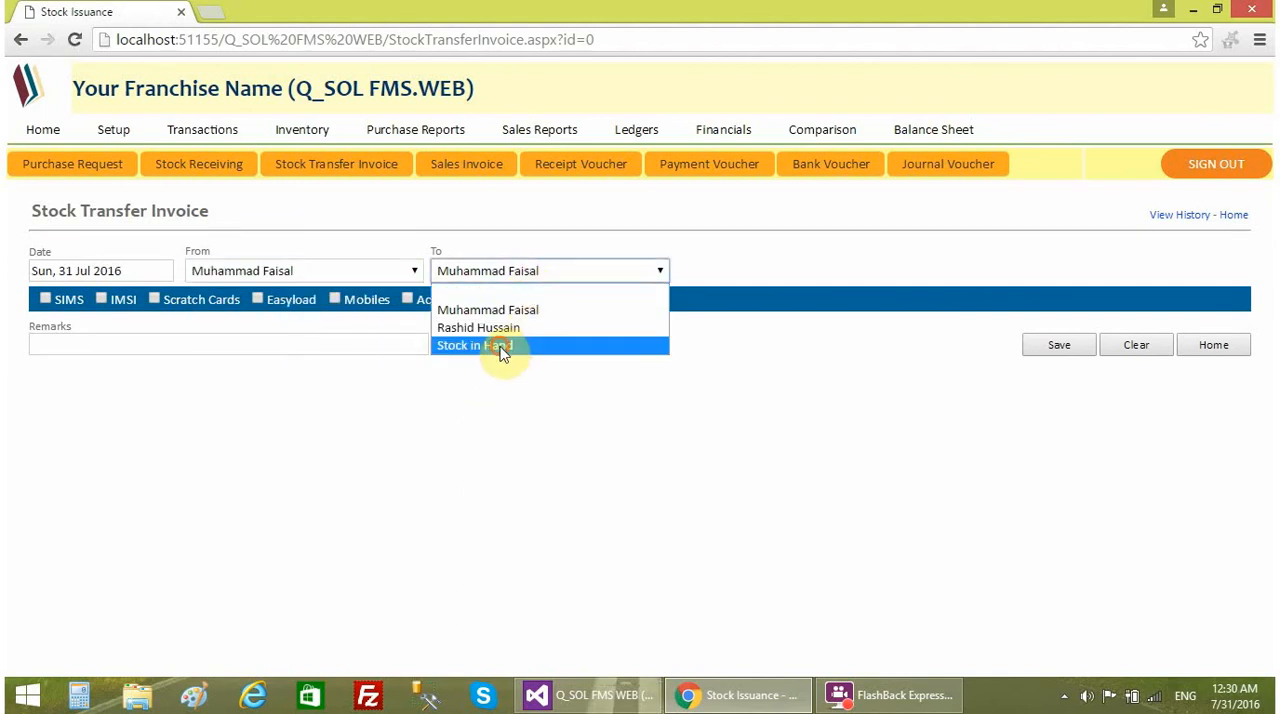
click(505, 346)
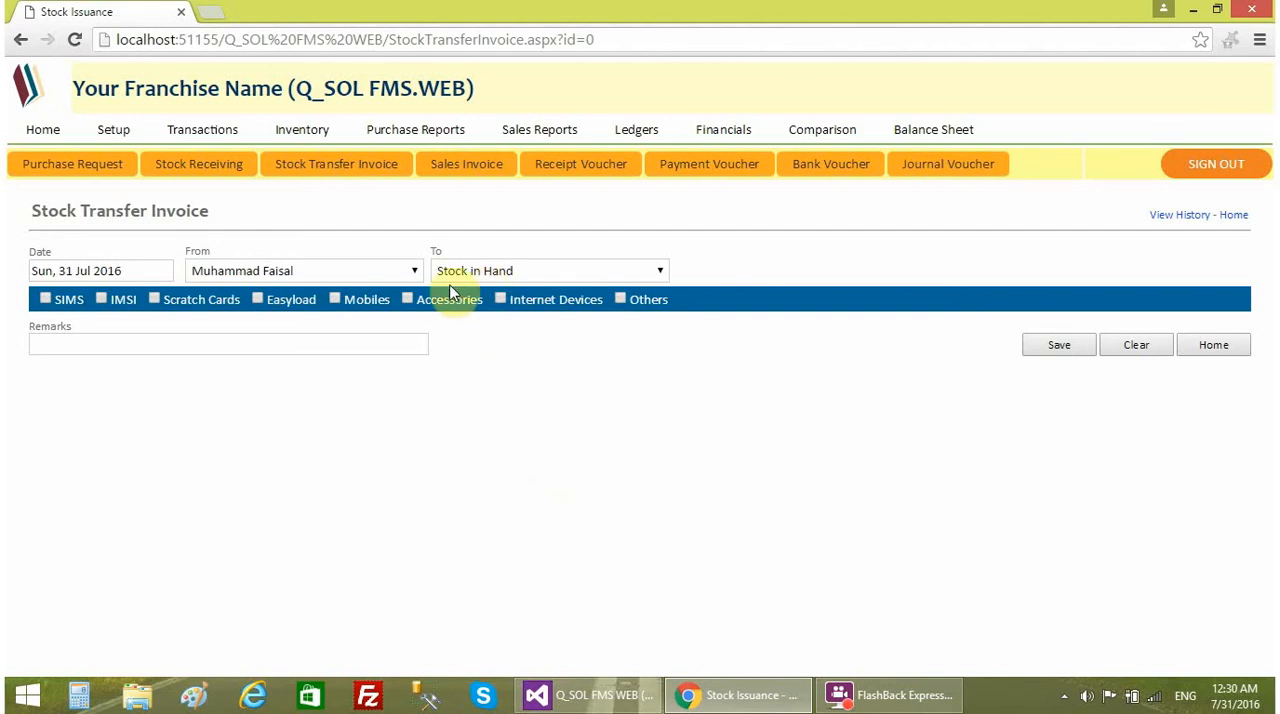
click(560, 275)
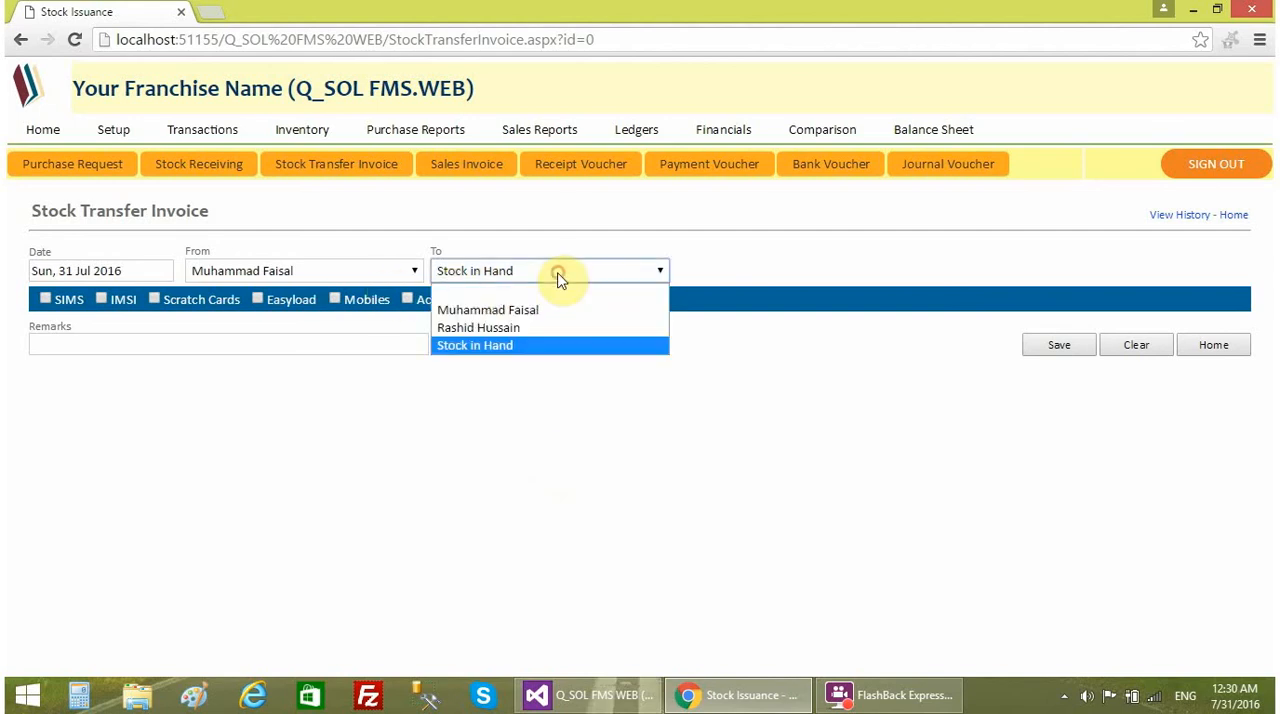
click(503, 328)
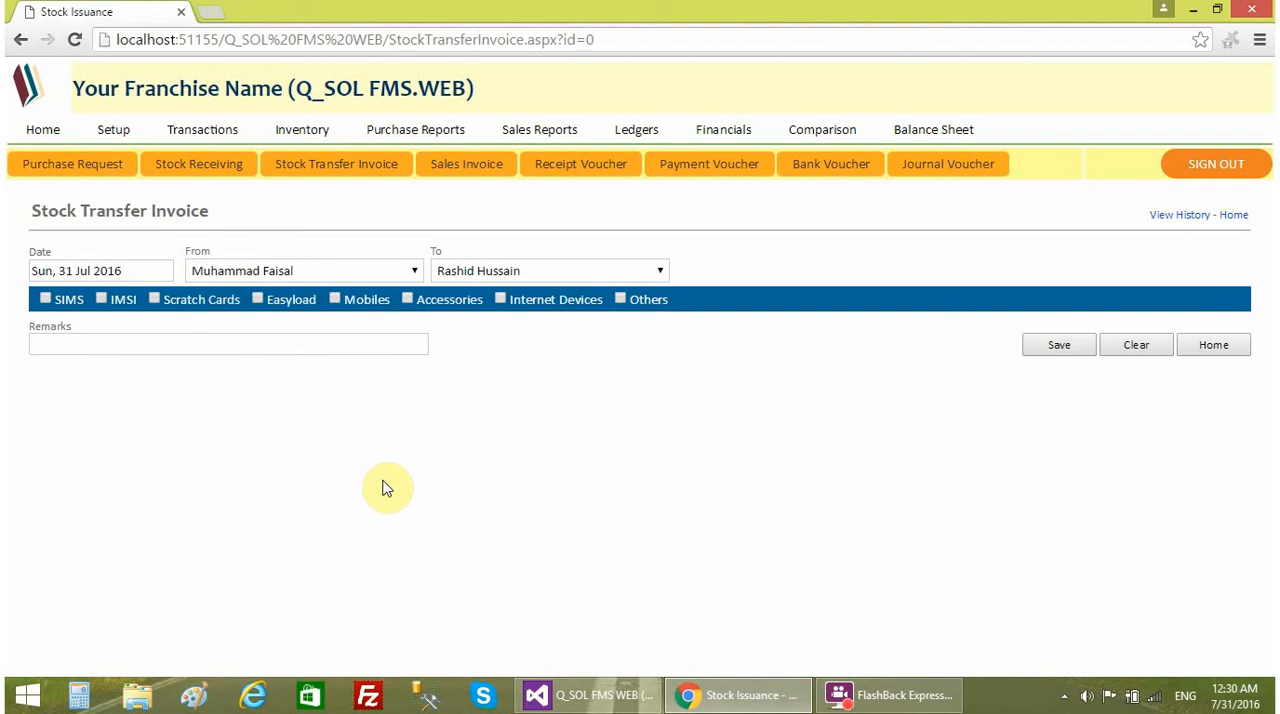
- Set the transfer source back to Stock in Hand and the destination to the first-listed employee
click(312, 278)
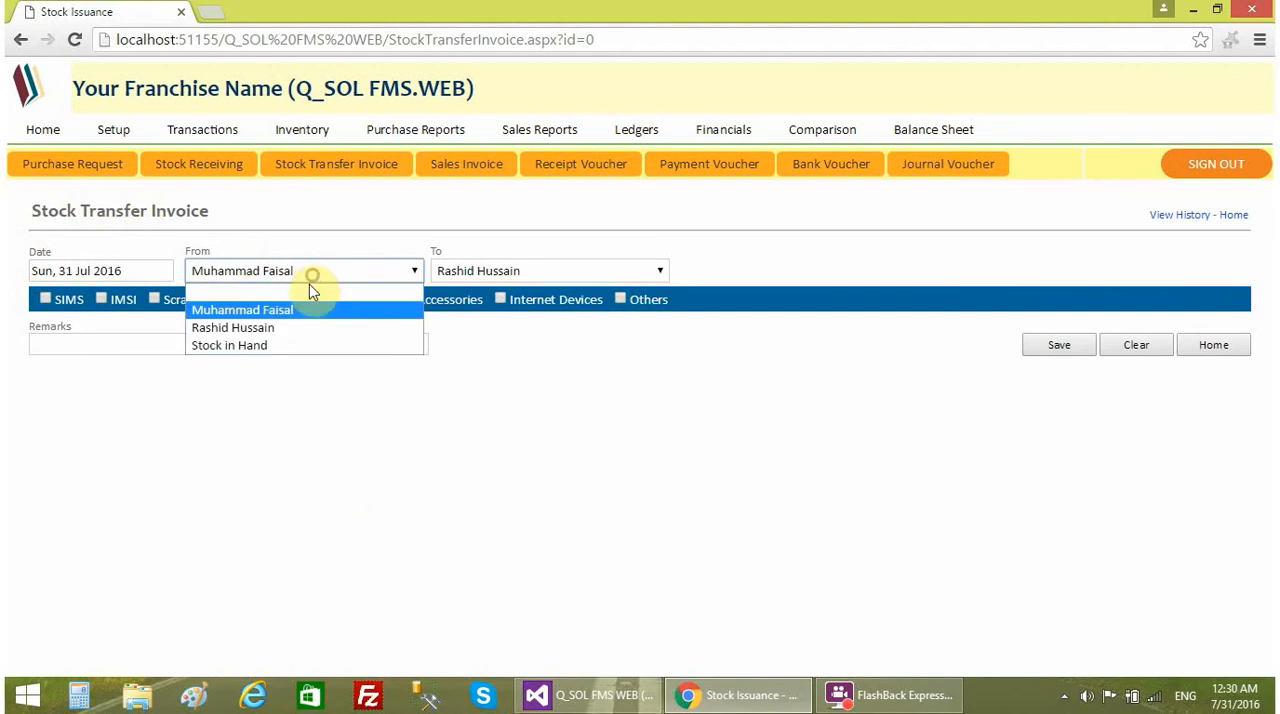
click(253, 346)
click(529, 268)
click(493, 309)
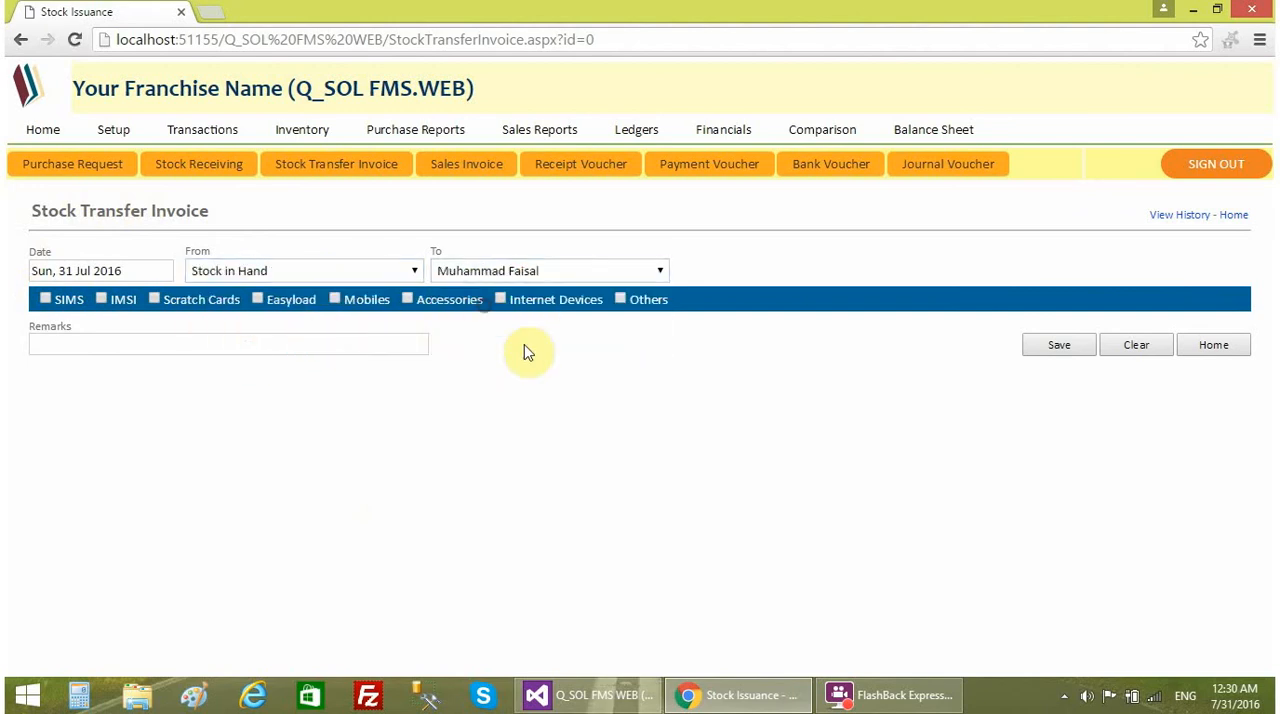
- Include the SIMS, IMSI, Scratch Cards and Easyload product categories in the stock transfer invoice
click(62, 299)
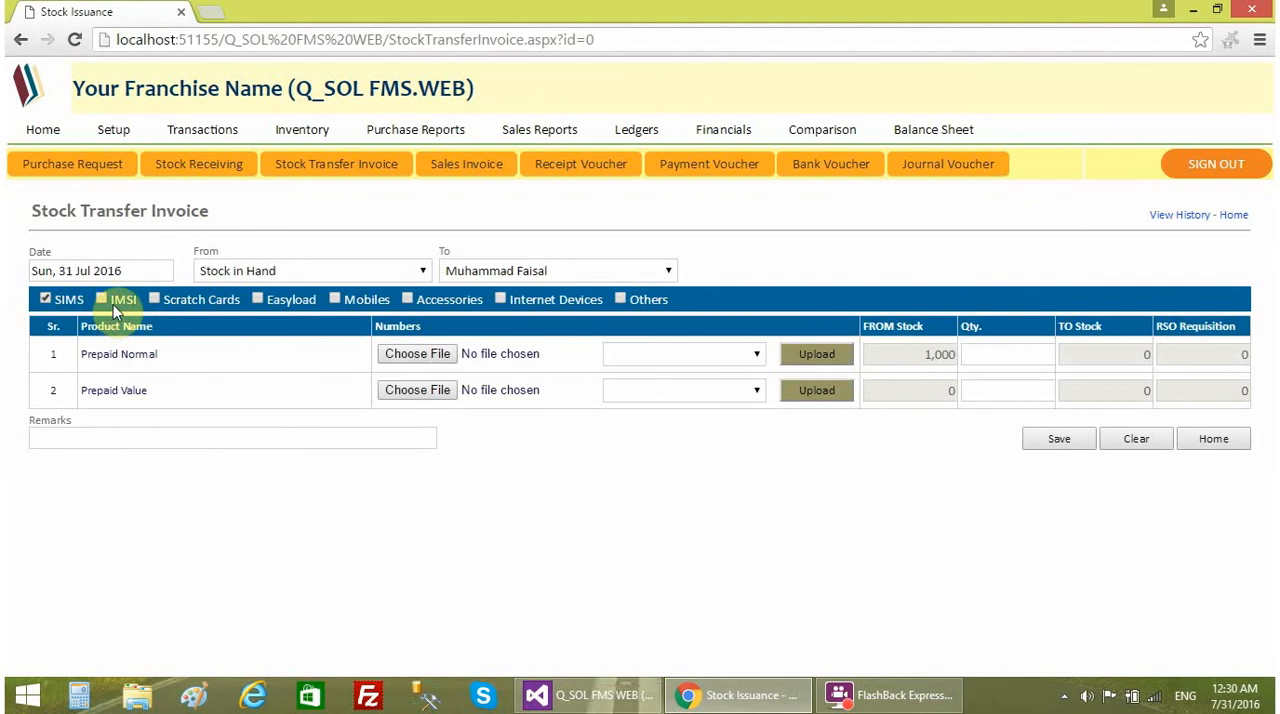
click(113, 304)
click(171, 299)
click(255, 301)
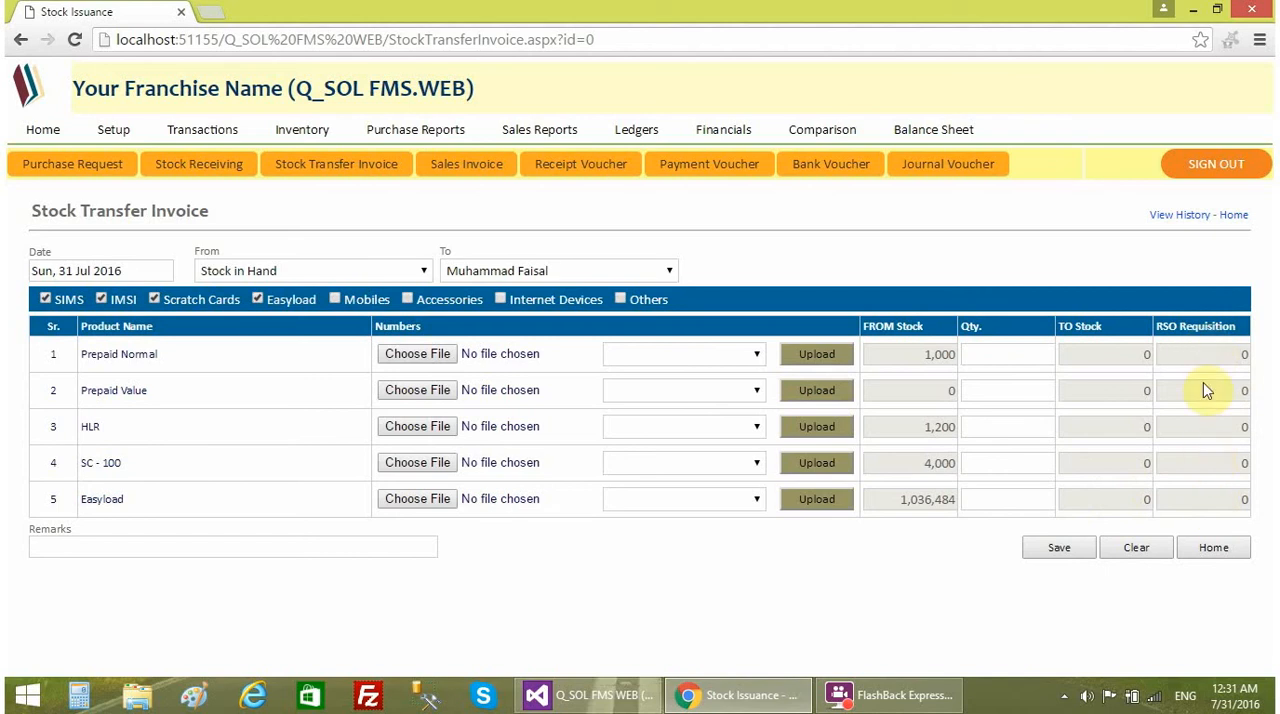
- Enter transfer quantities of 200 for Prepaid Normal, 50 for HLR, 1200 for SC - 100 and 102500 for Easyload
click(1004, 354)
text(200)
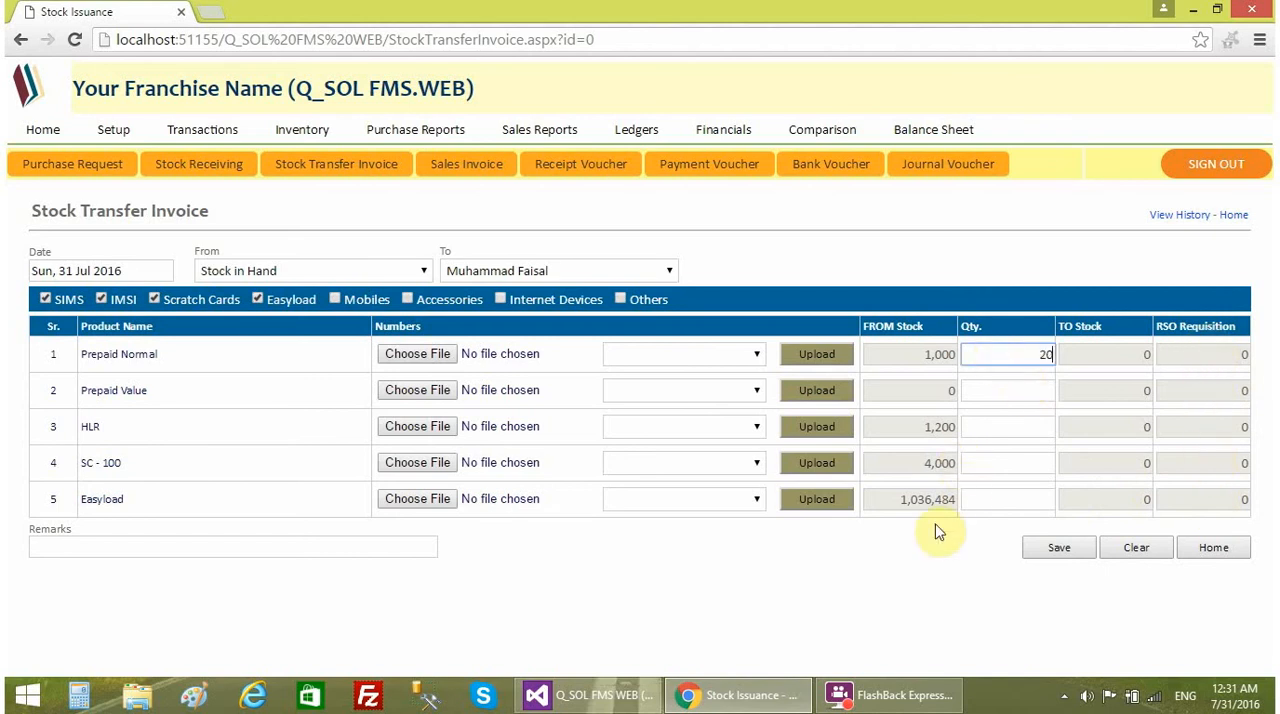
click(983, 422)
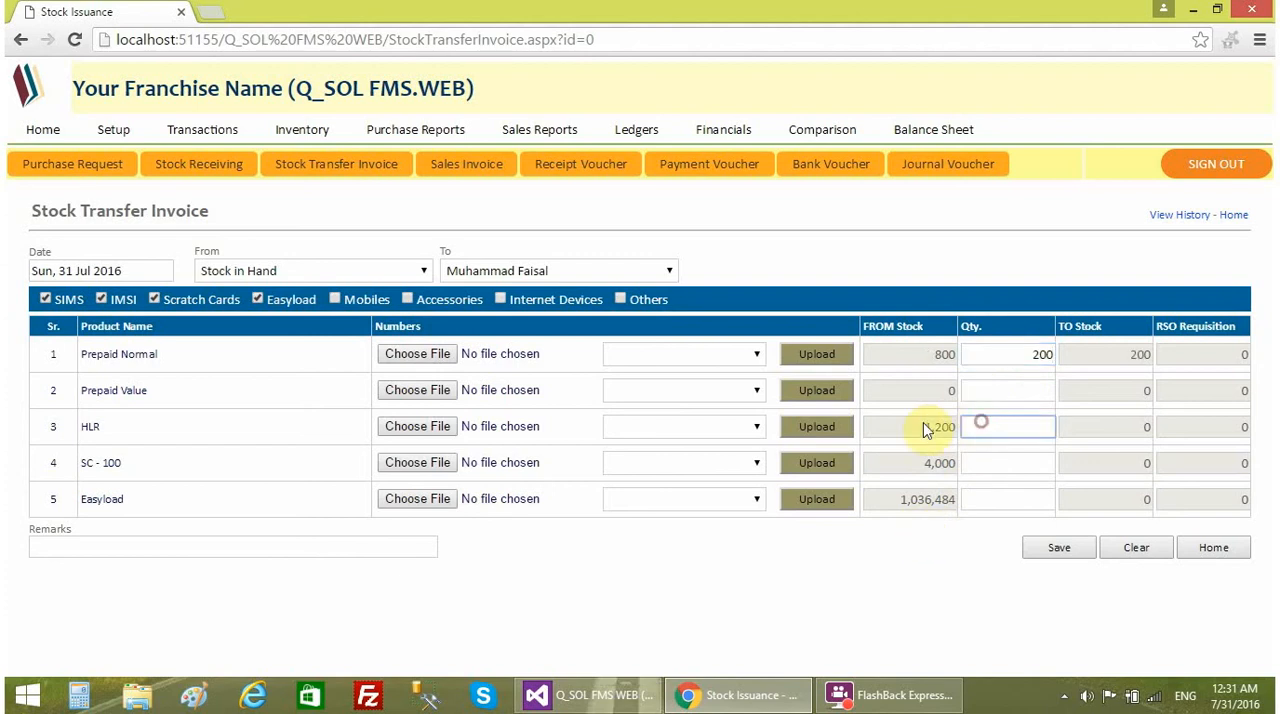
text(50)
click(986, 466)
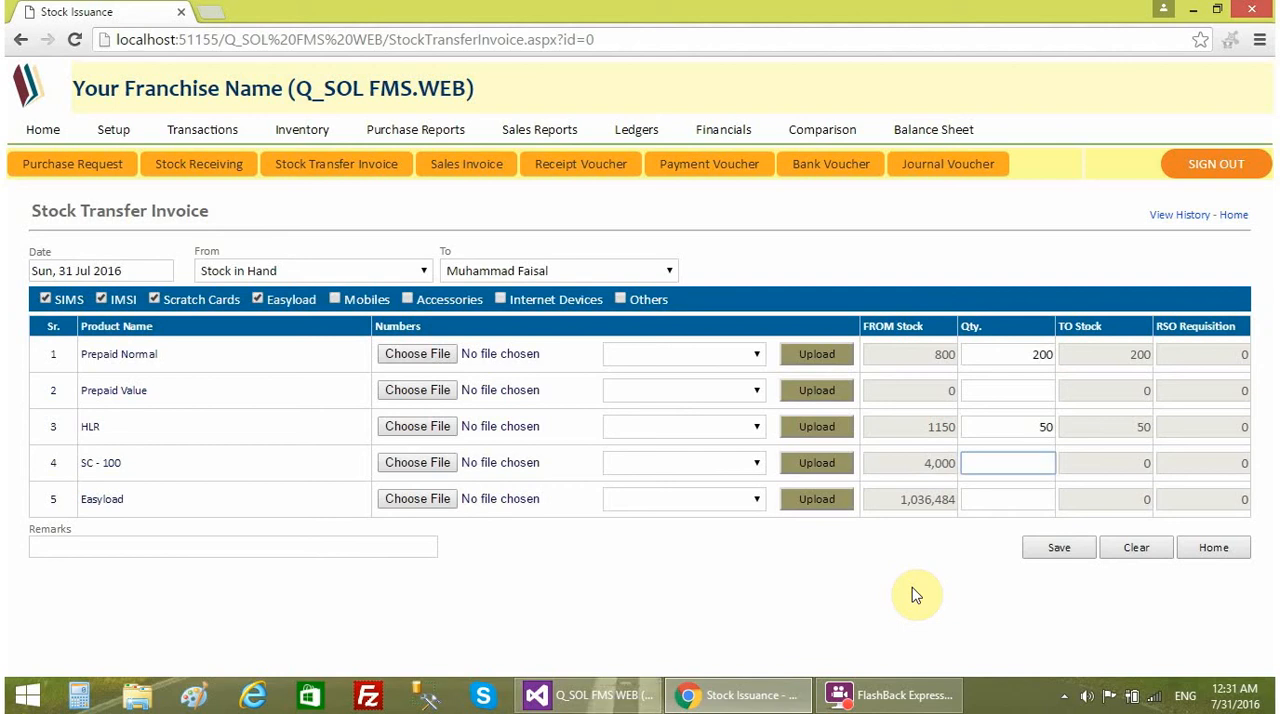
text(1200)
click(982, 504)
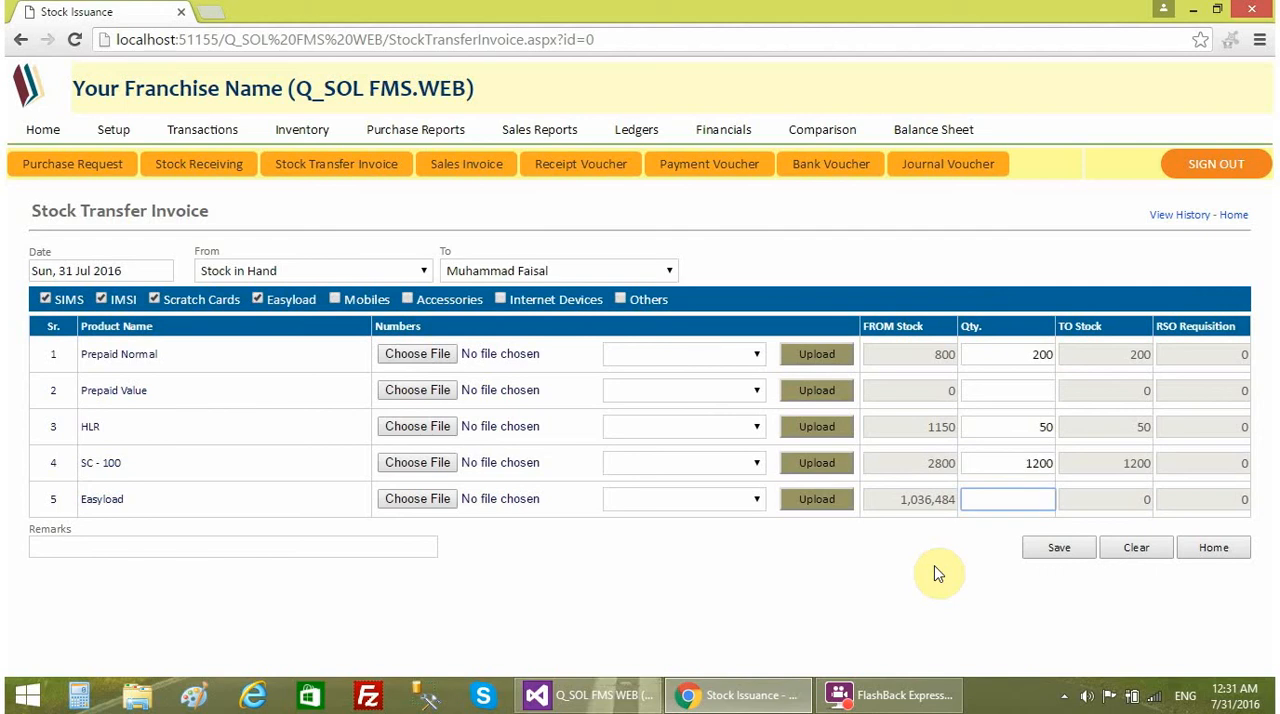
text(102500)
click(937, 573)
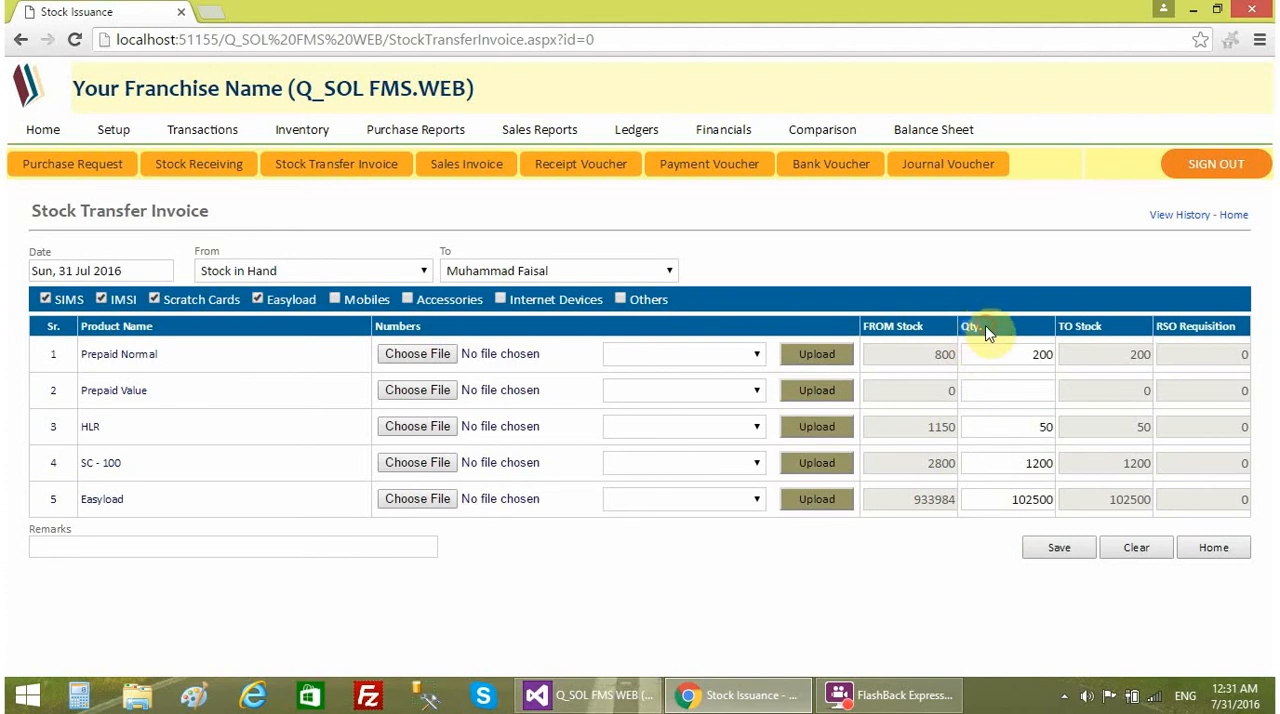
- Save the stock transfer invoice
click(973, 352)
click(1004, 542)
click(1058, 548)
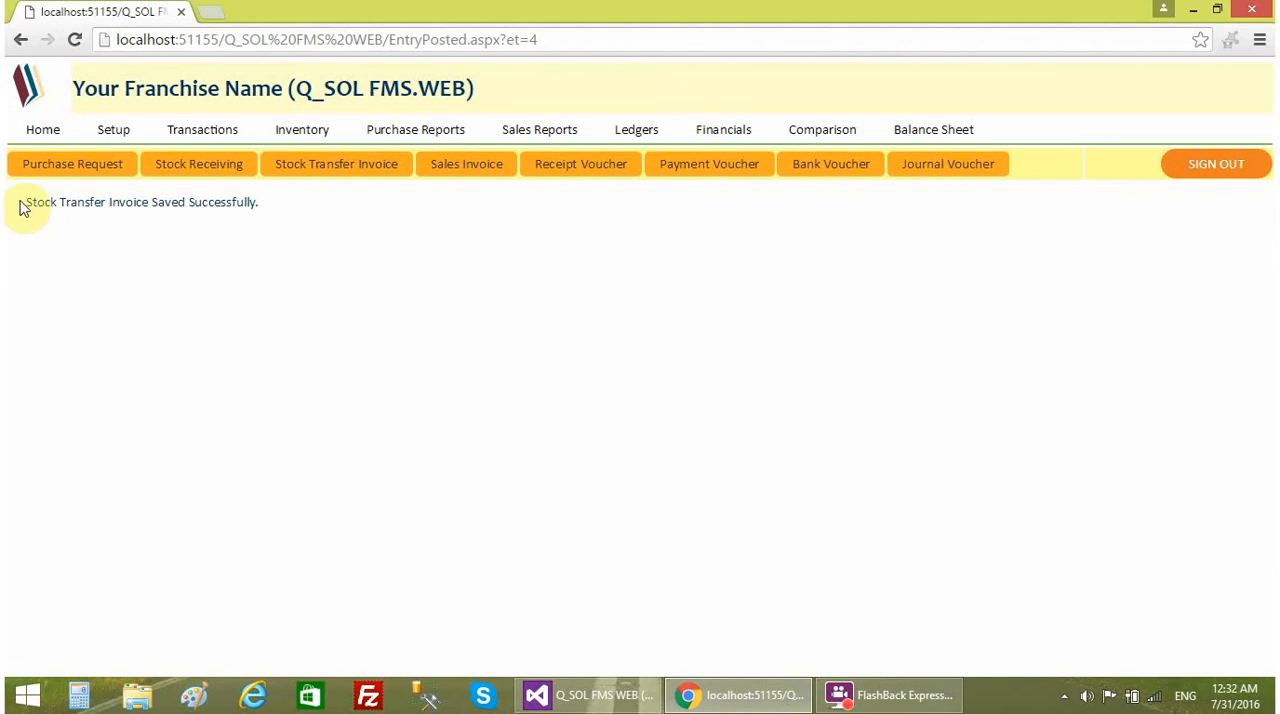
drag(18, 201, 310, 205)
click(310, 205)
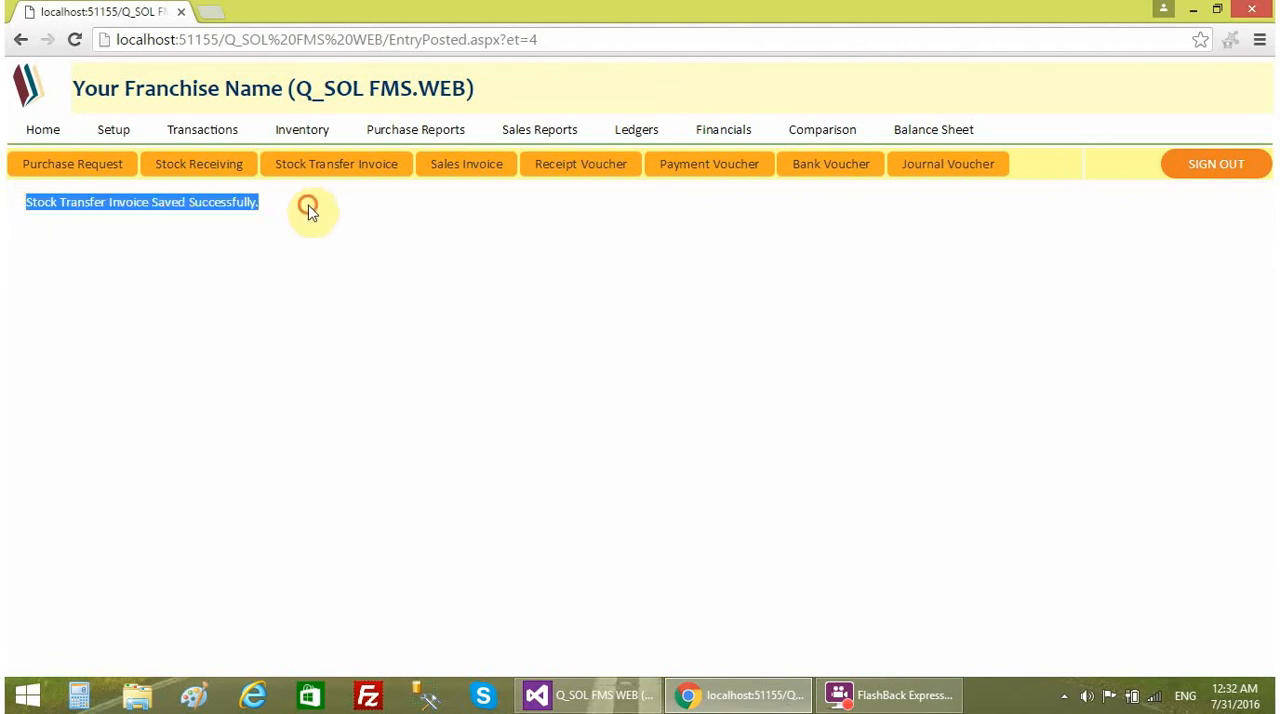
- Check the home stock list for Stock in Hand and the receiving employee, view the inventory report list, and return home
click(43, 130)
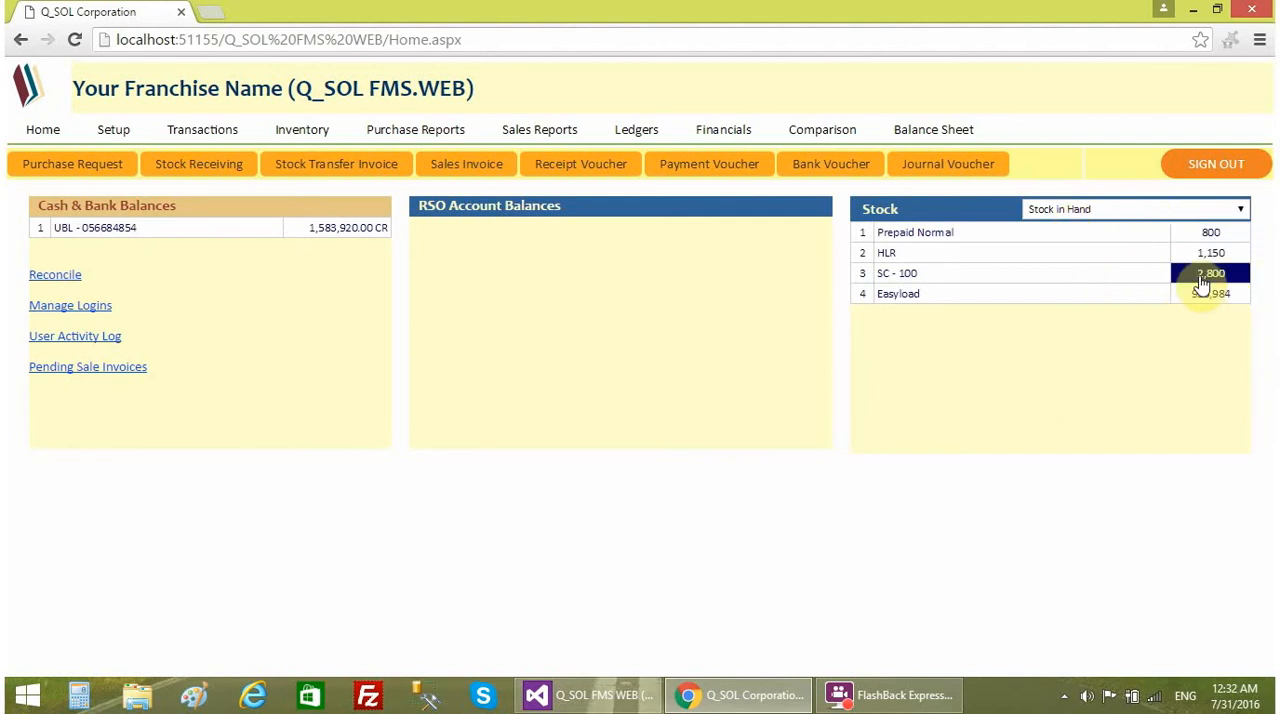
click(1119, 216)
click(1115, 240)
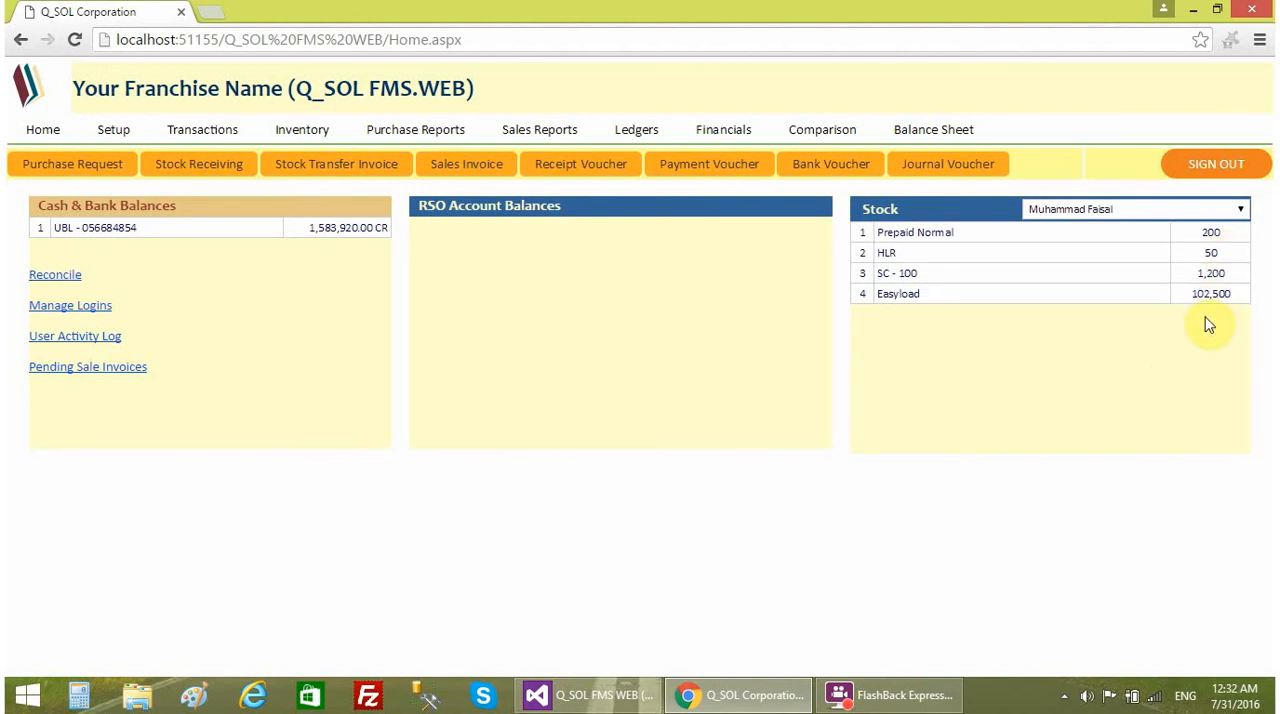
click(318, 143)
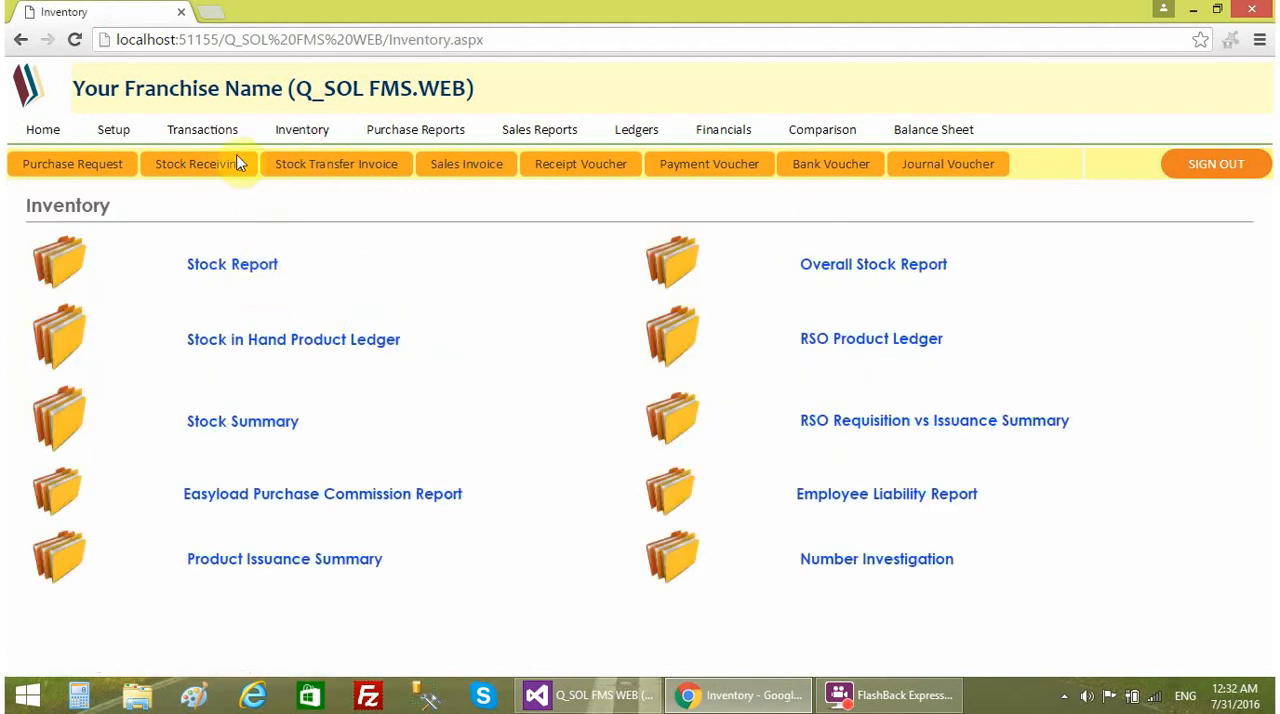
click(48, 129)
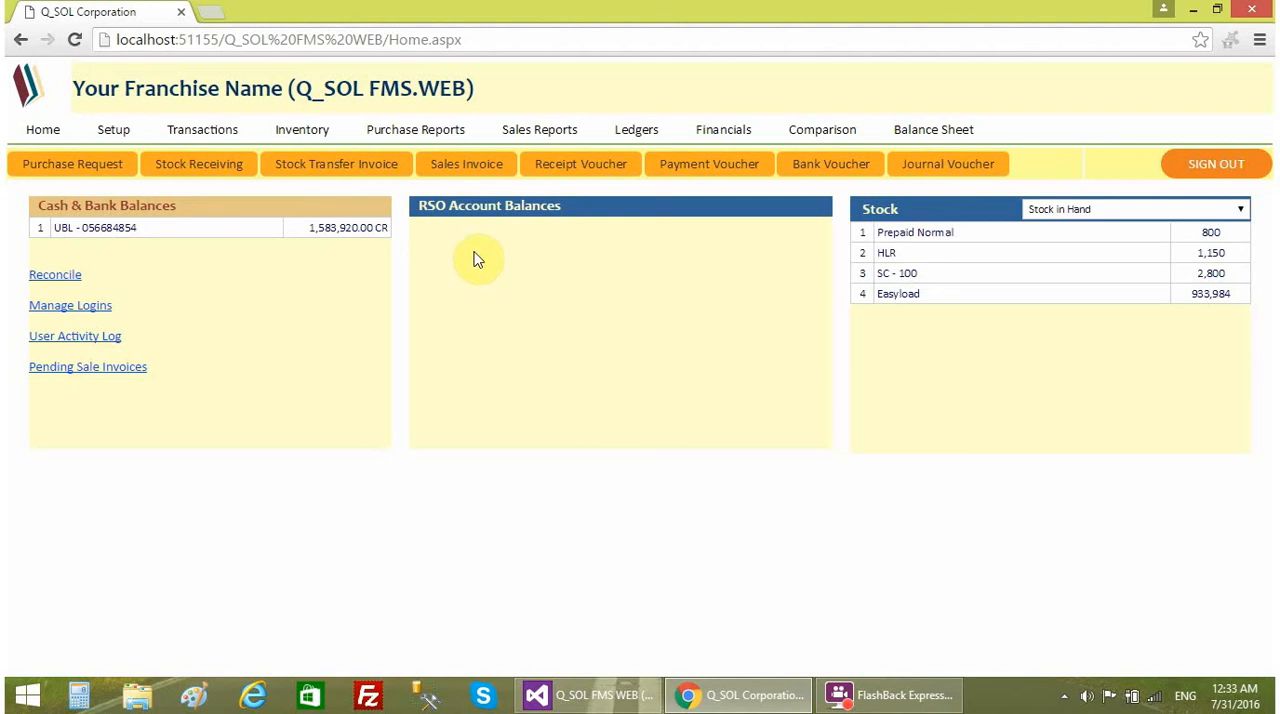
- Open the sales invoice form and examine its sections, date calendar and account name choices
click(468, 168)
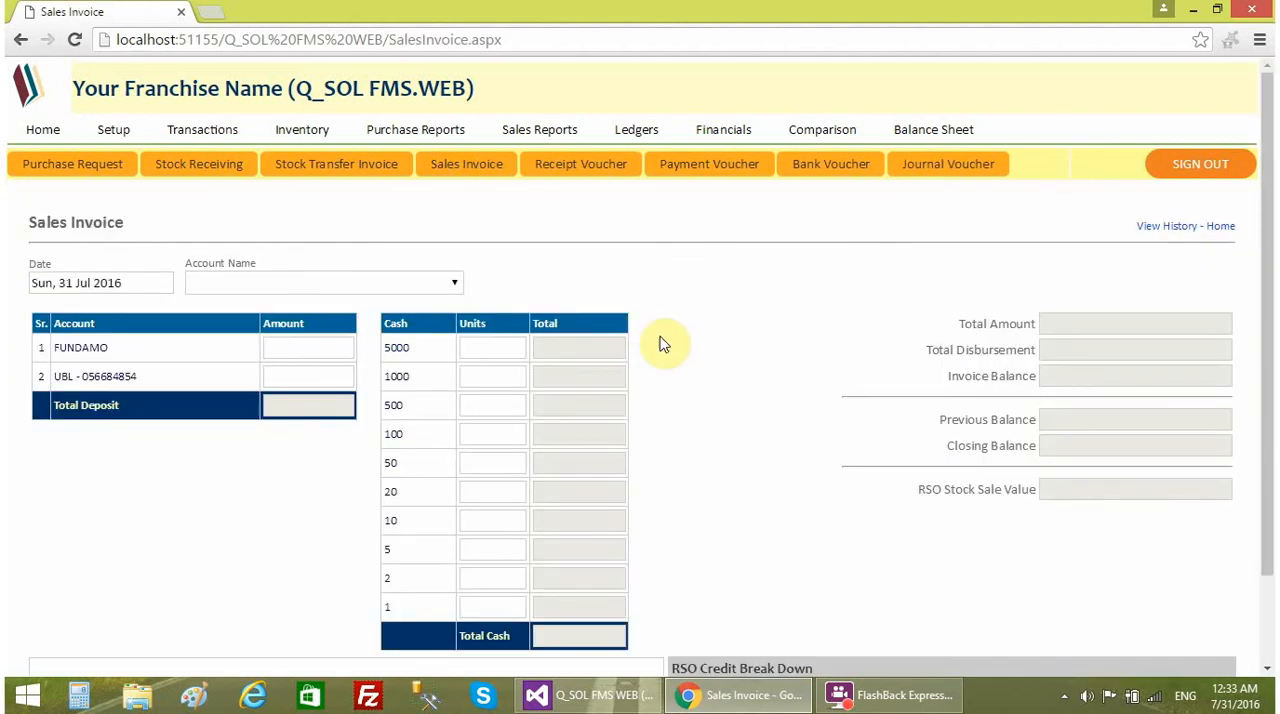
scroll(697, 309, down, 2)
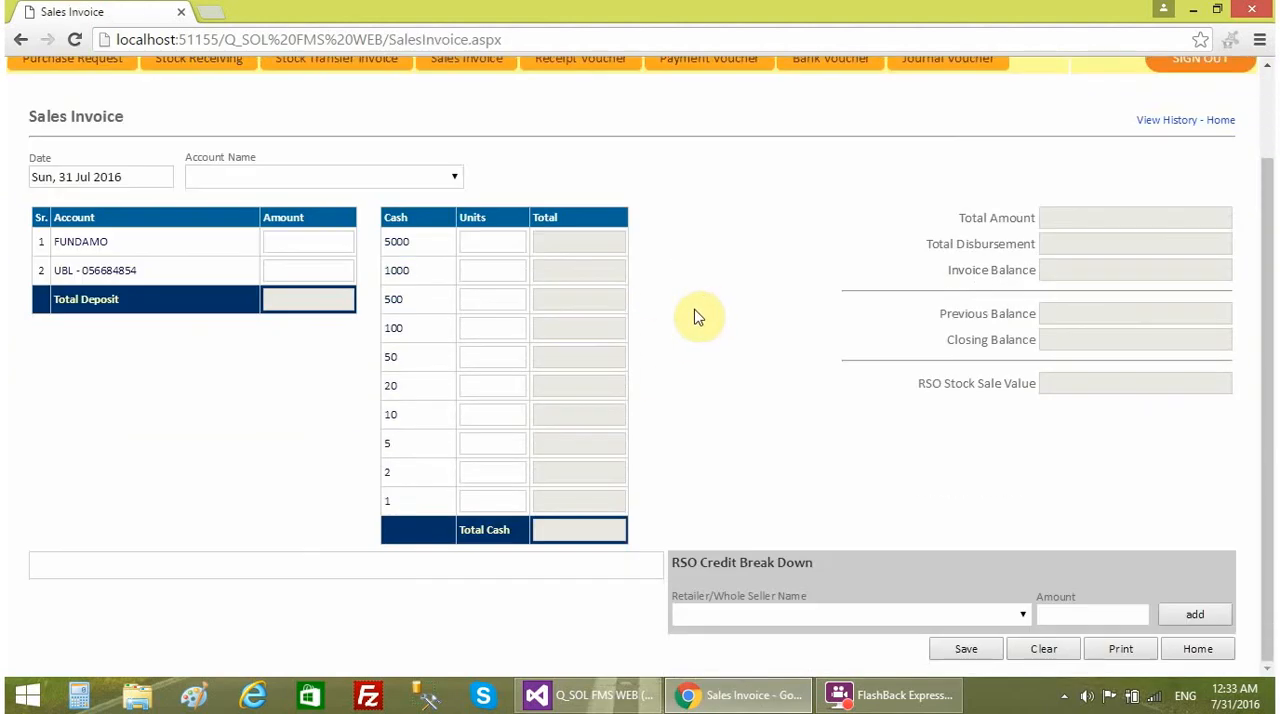
scroll(640, 286, up, 2)
scroll(733, 289, down, 2)
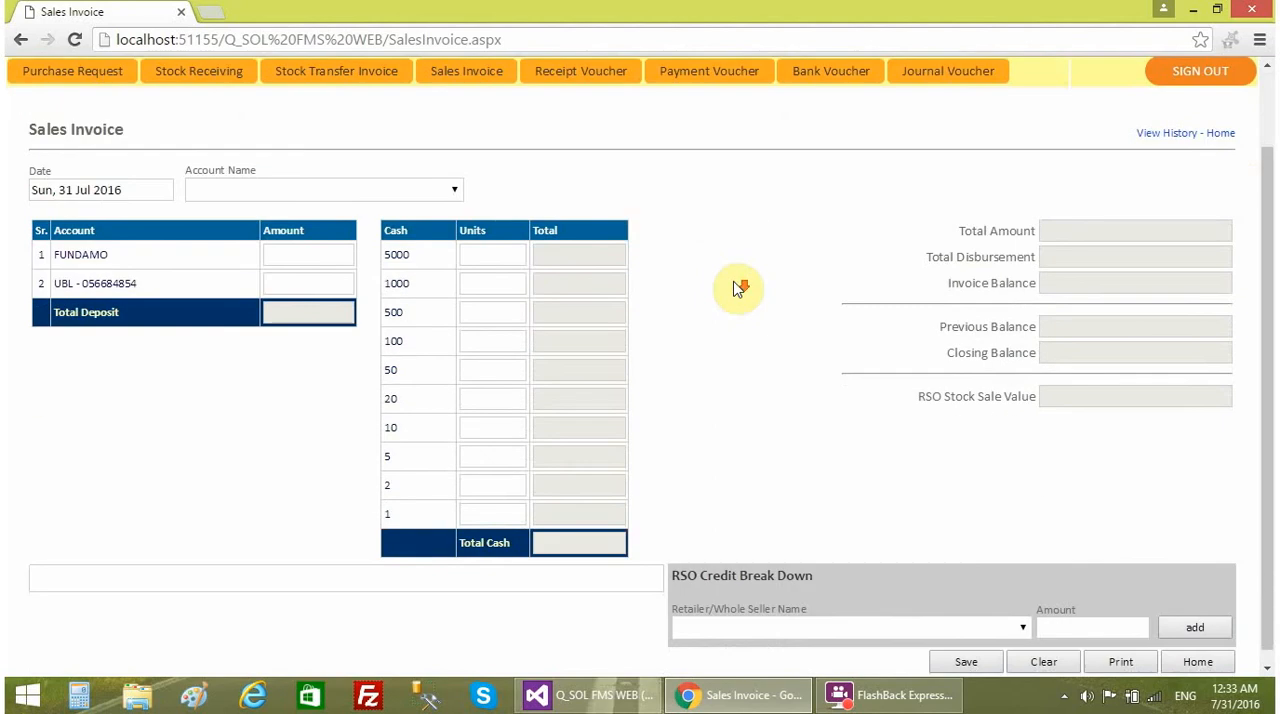
click(447, 190)
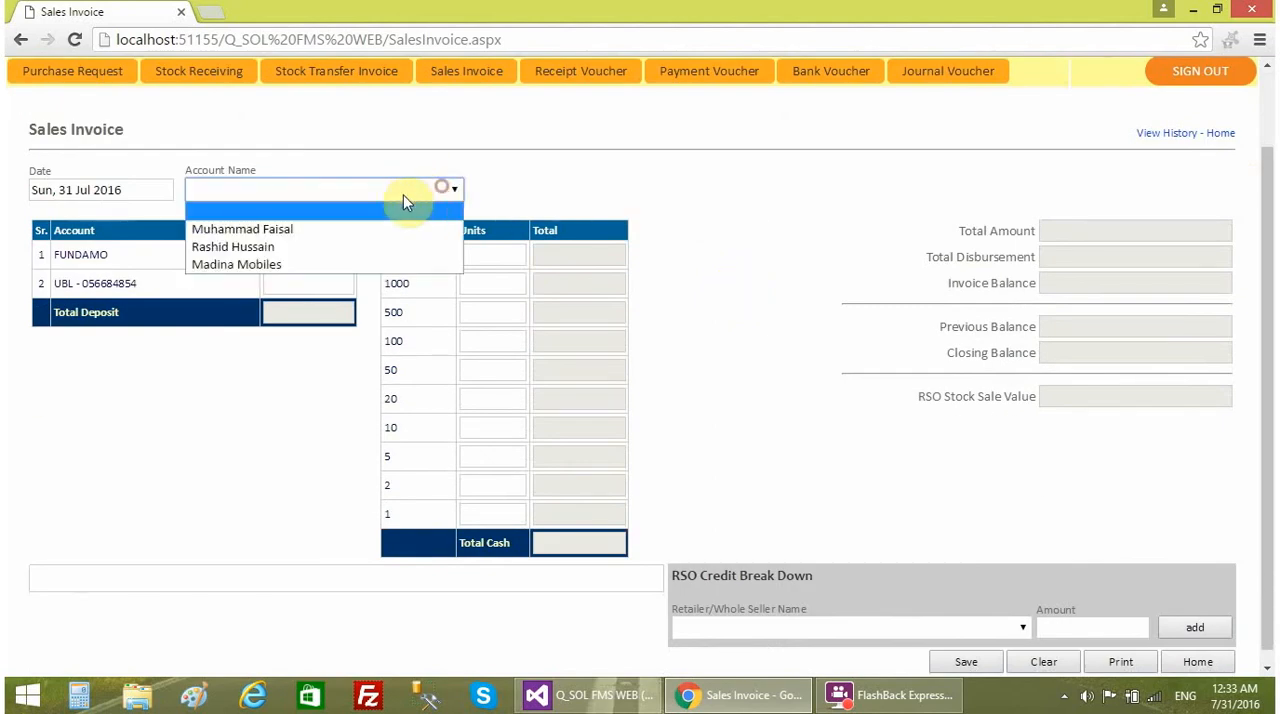
click(509, 178)
scroll(149, 263, up, 2)
click(153, 282)
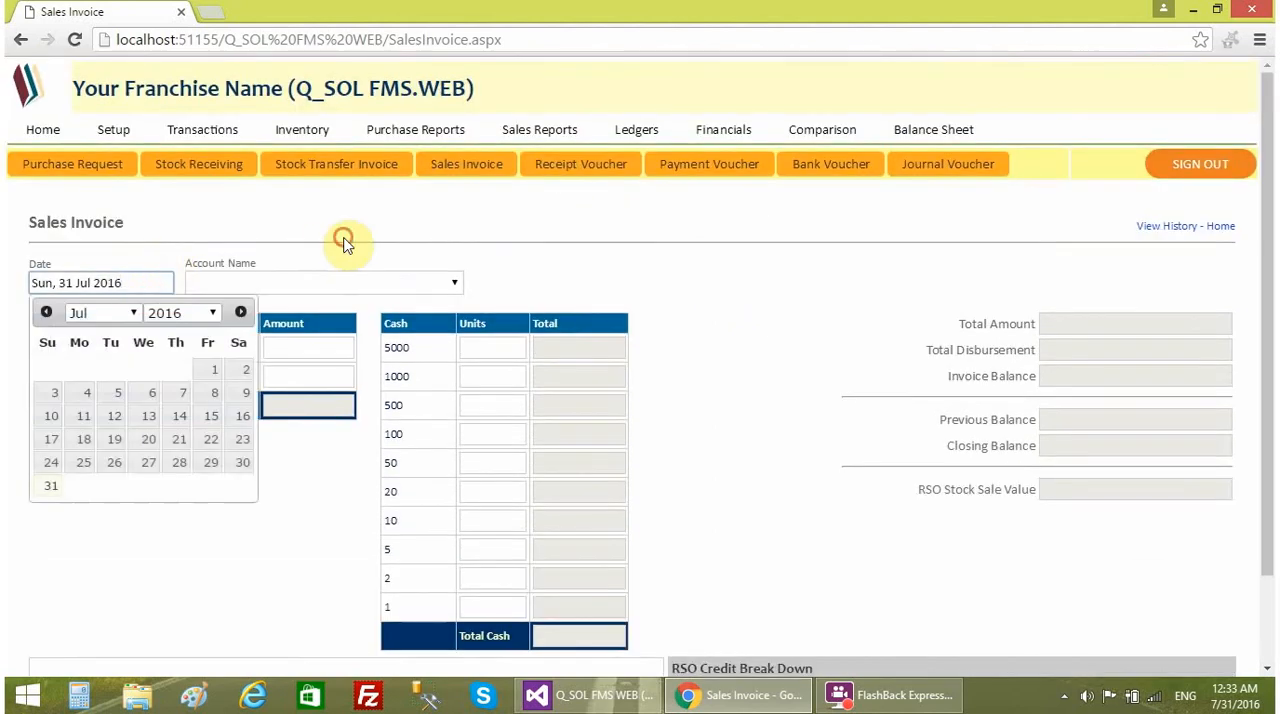
click(203, 278)
click(145, 283)
click(500, 270)
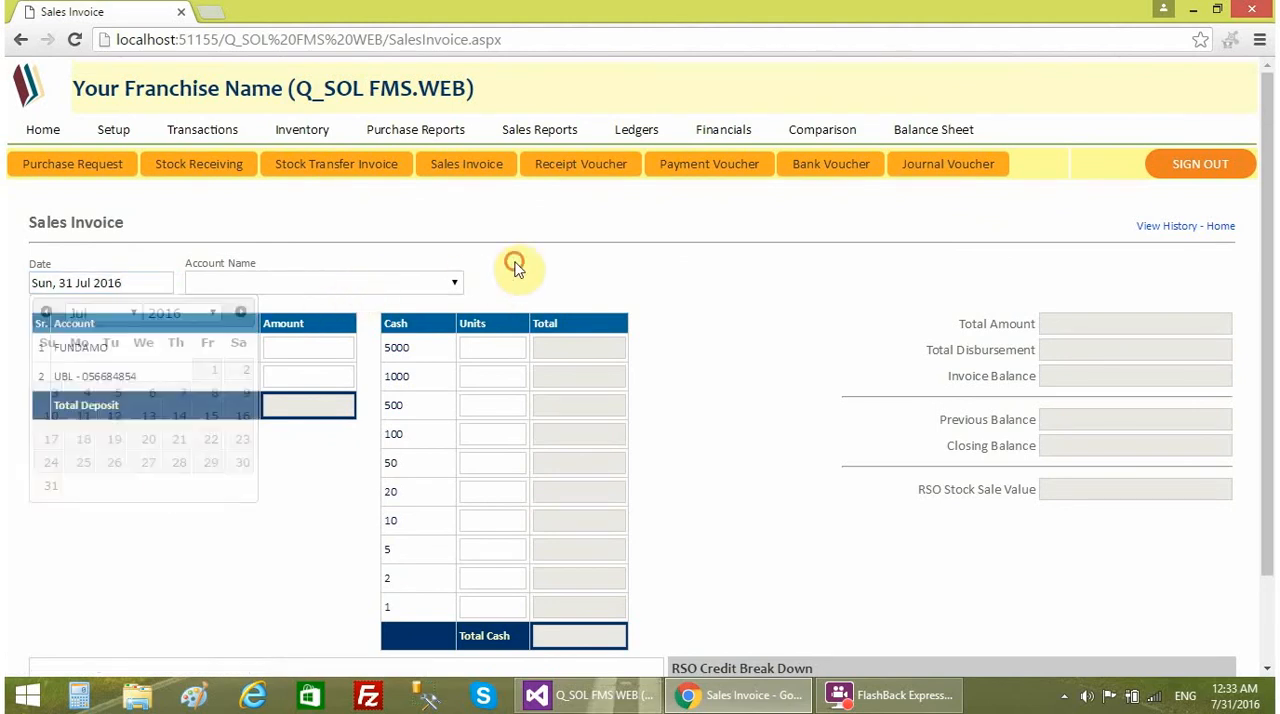
click(138, 283)
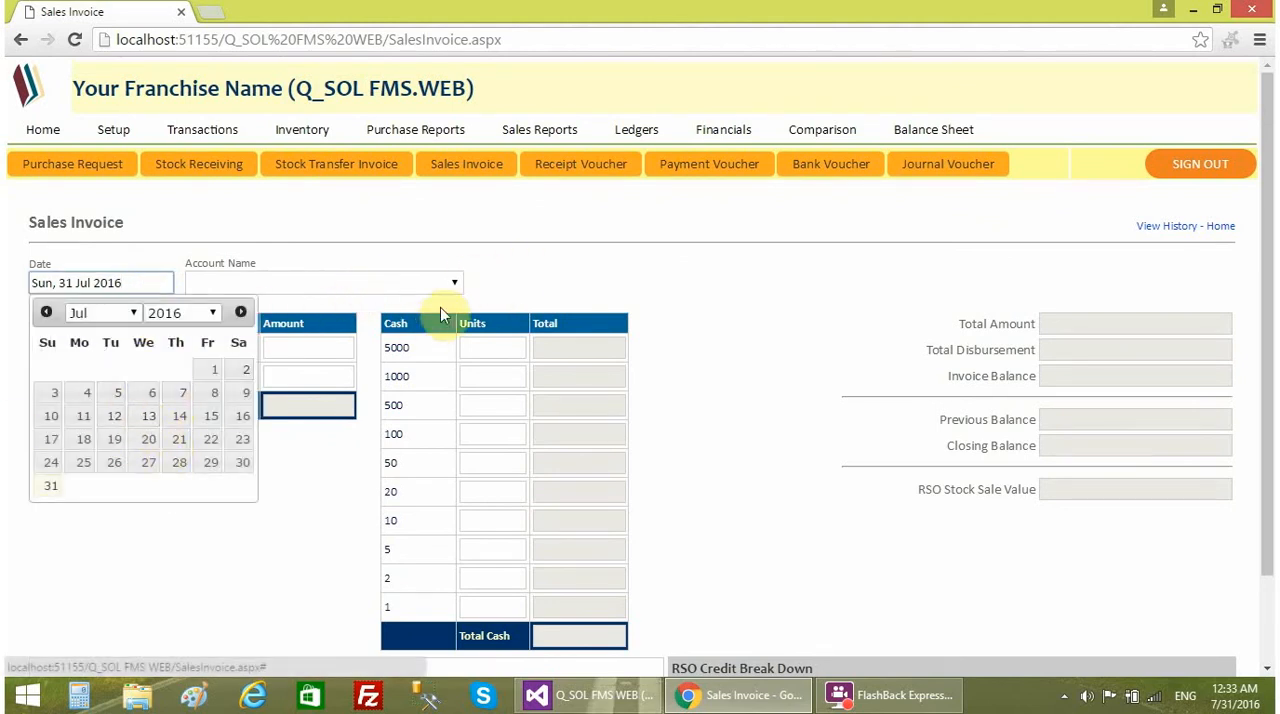
click(486, 280)
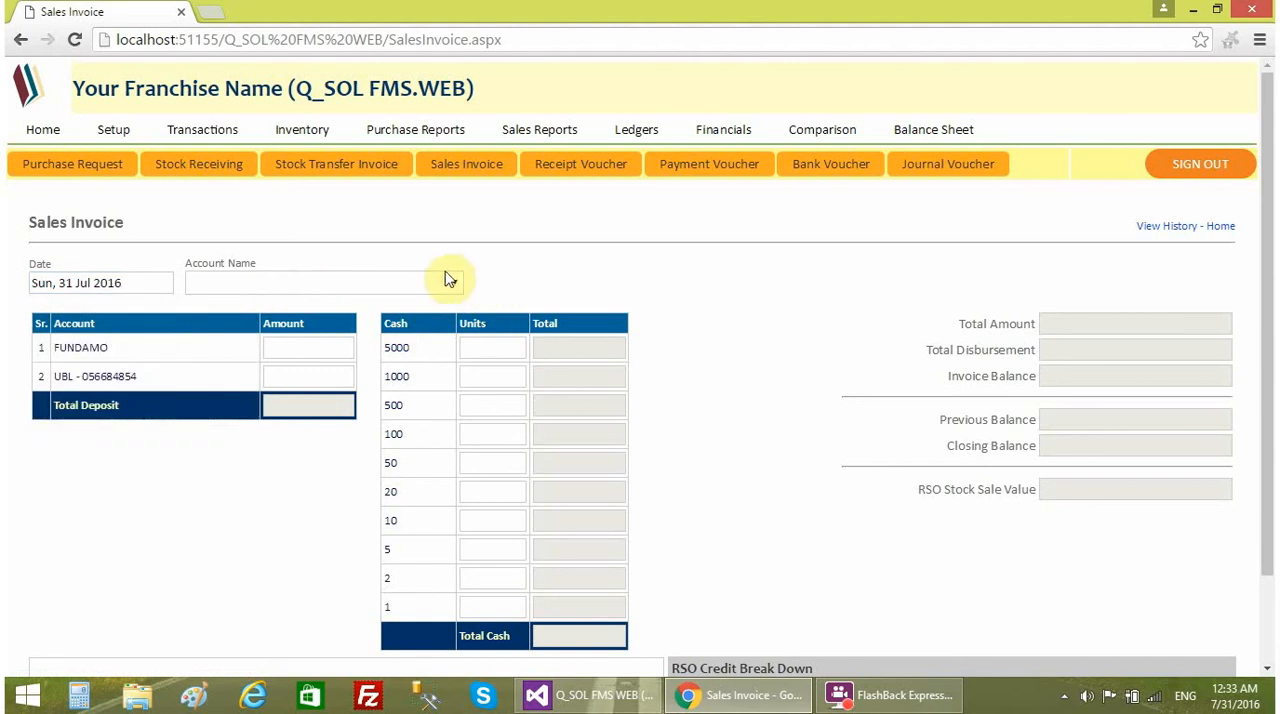
click(455, 285)
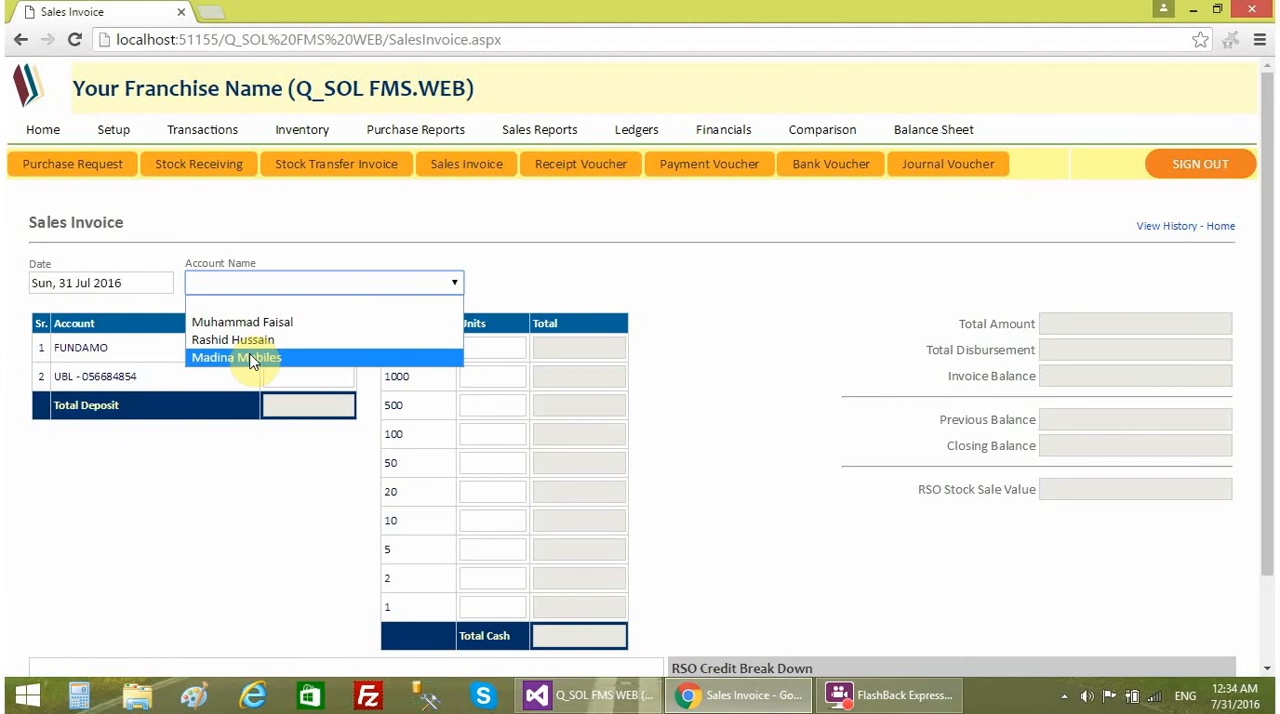
- View the Madina Mobiles account details under Whole Sellers in the chart of accounts and return to Setup
click(121, 132)
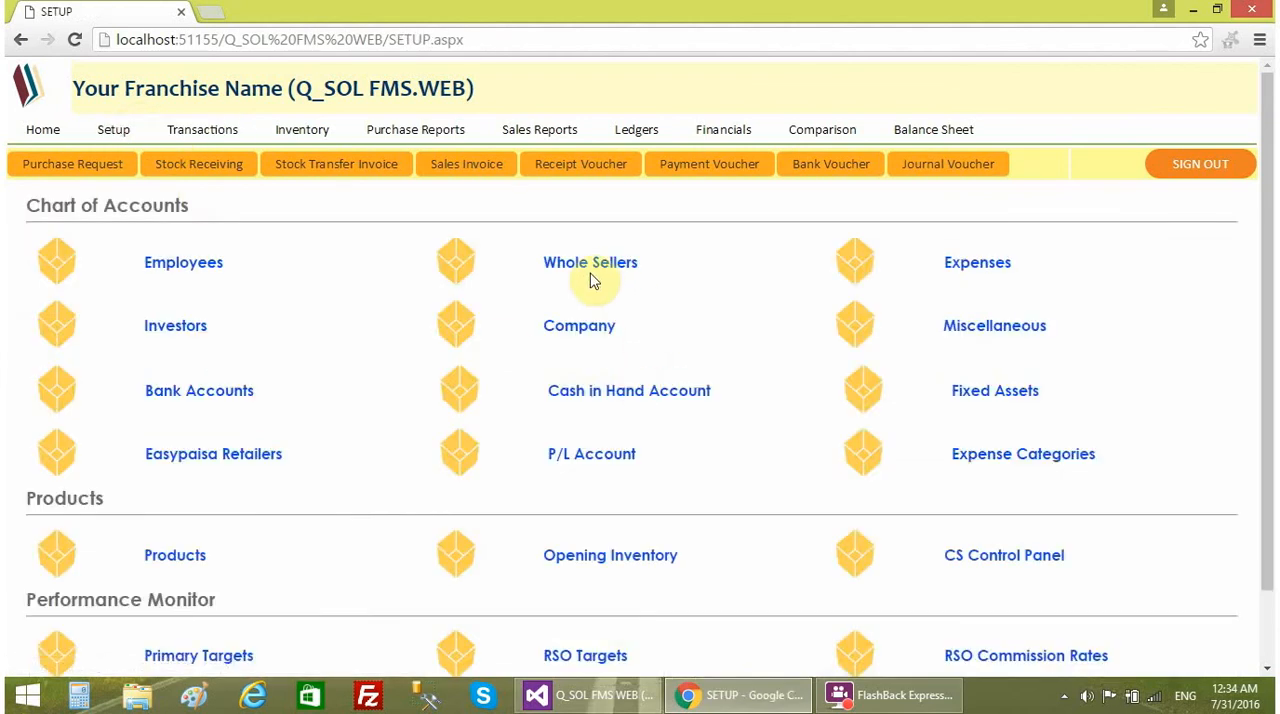
click(590, 275)
click(150, 271)
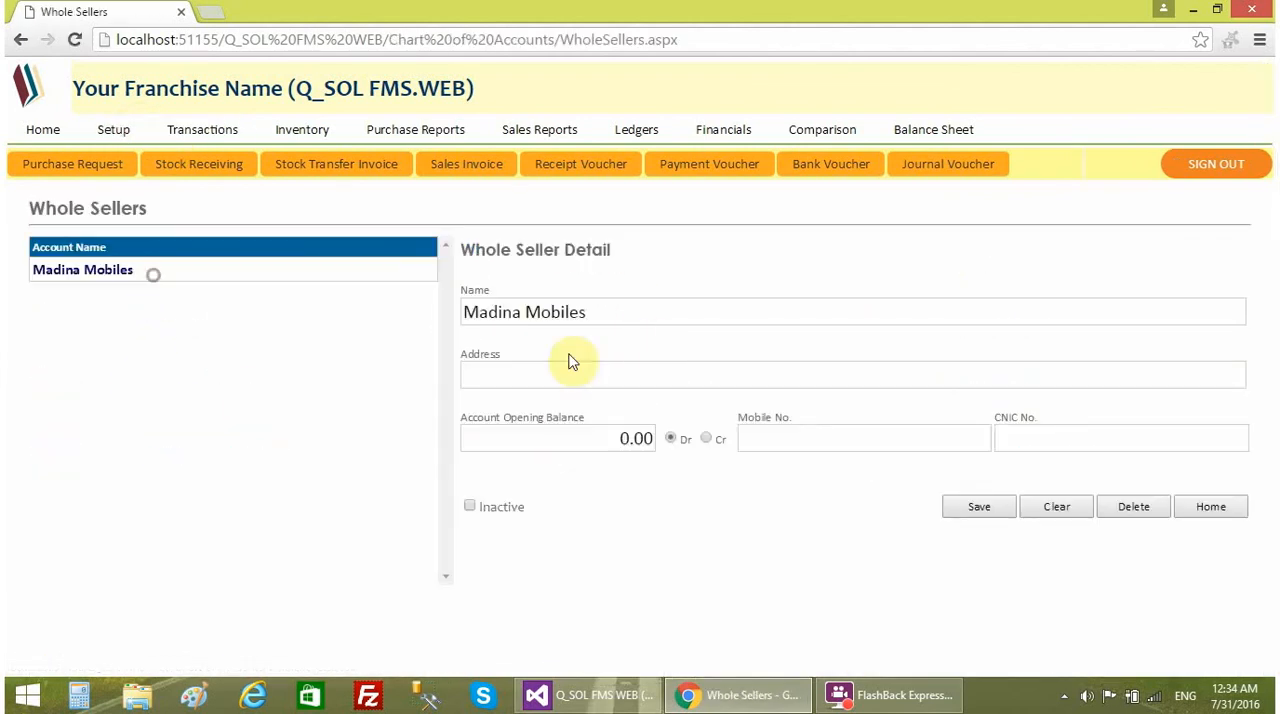
click(113, 130)
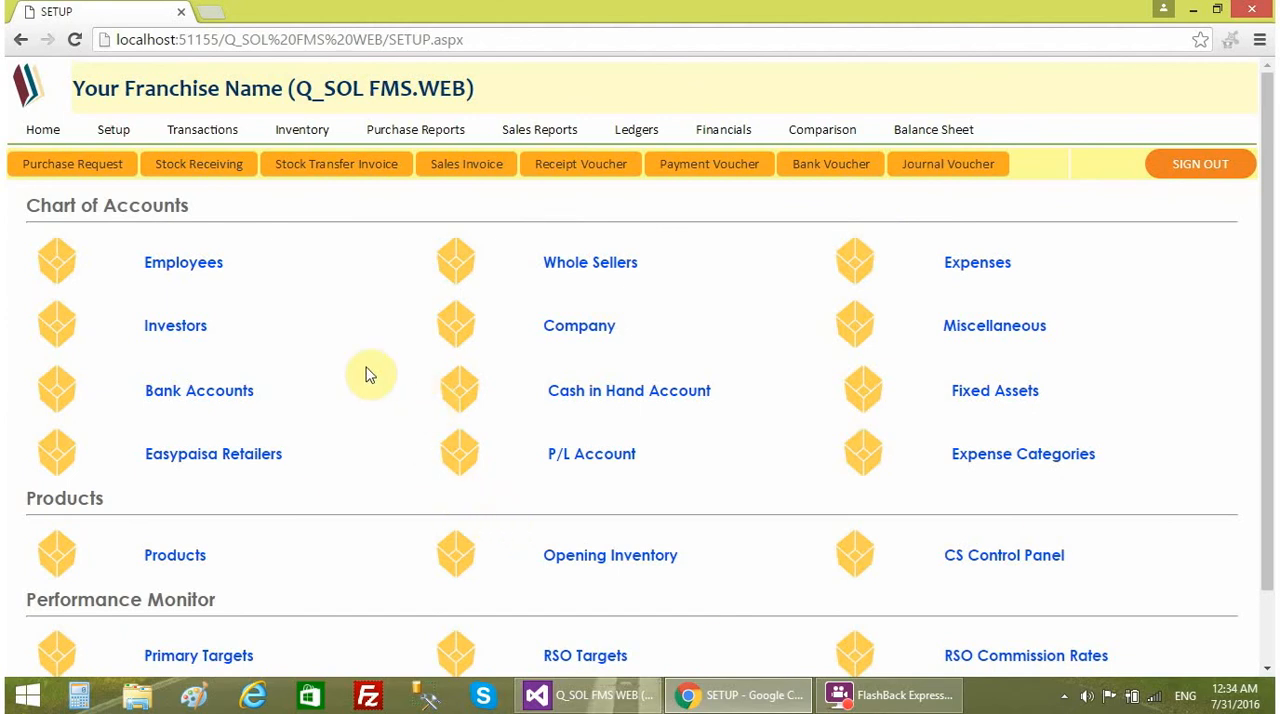
- Start a sales invoice for the employee who received the transferred stock
click(466, 168)
click(455, 288)
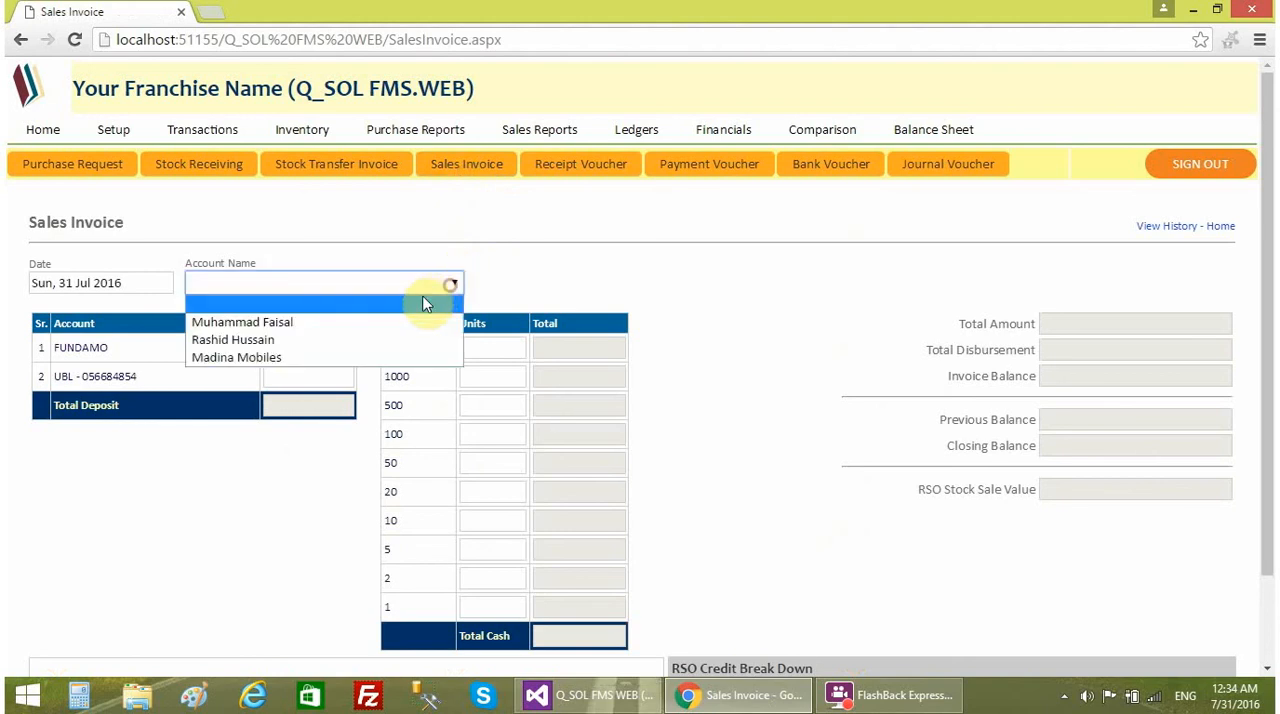
click(420, 320)
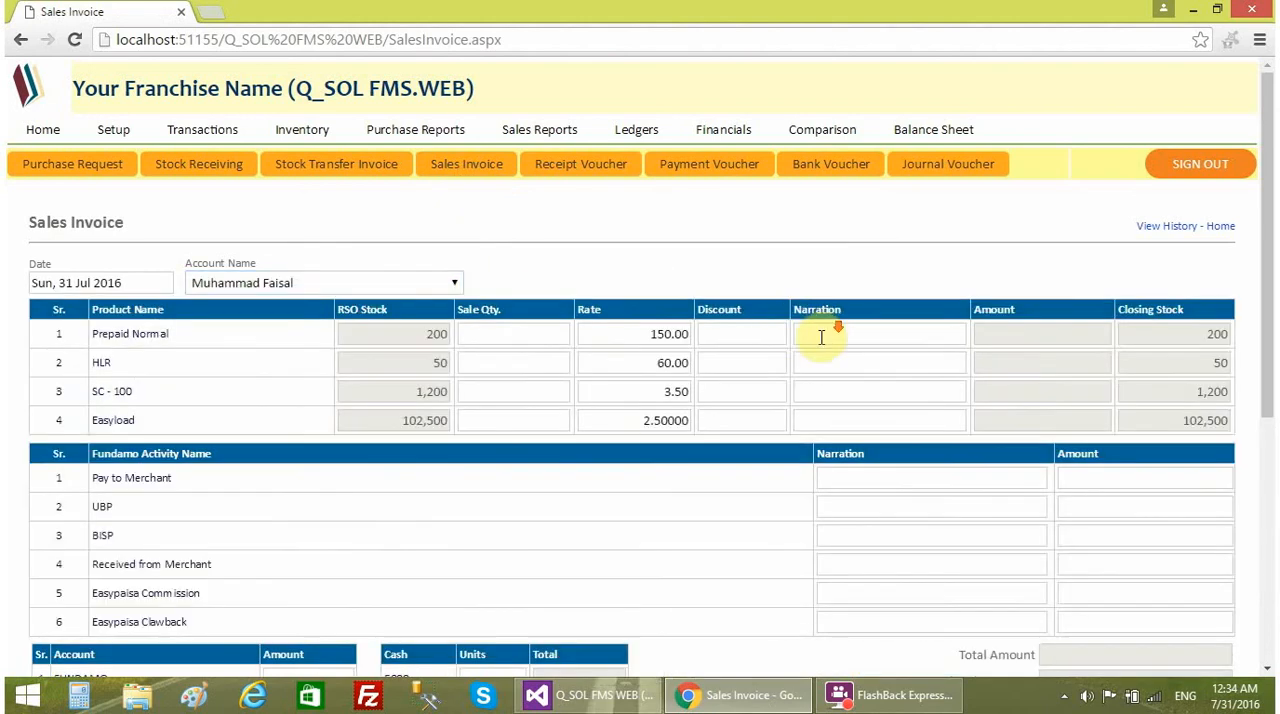
scroll(823, 333, down, 1)
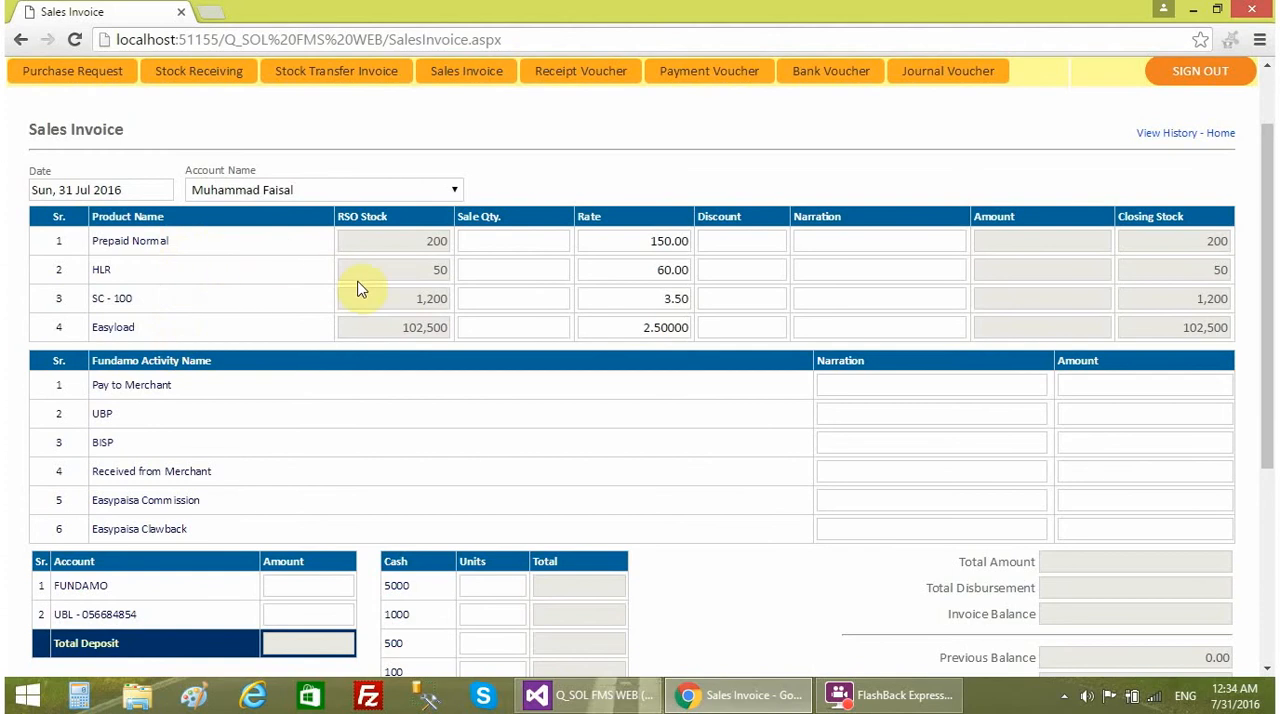
scroll(365, 300, up, 1)
scroll(380, 346, down, 1)
- Enter a sale quantity of 90 for Prepaid Normal
click(543, 243)
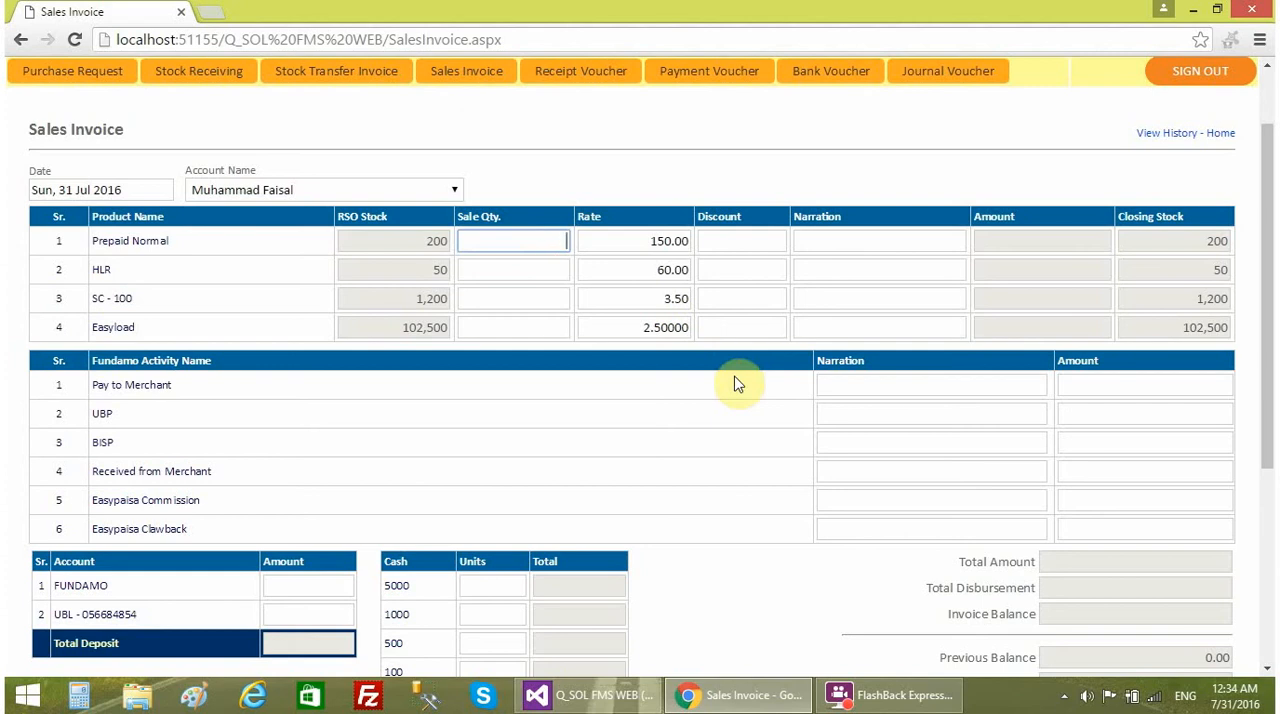
text(90)
click(566, 272)
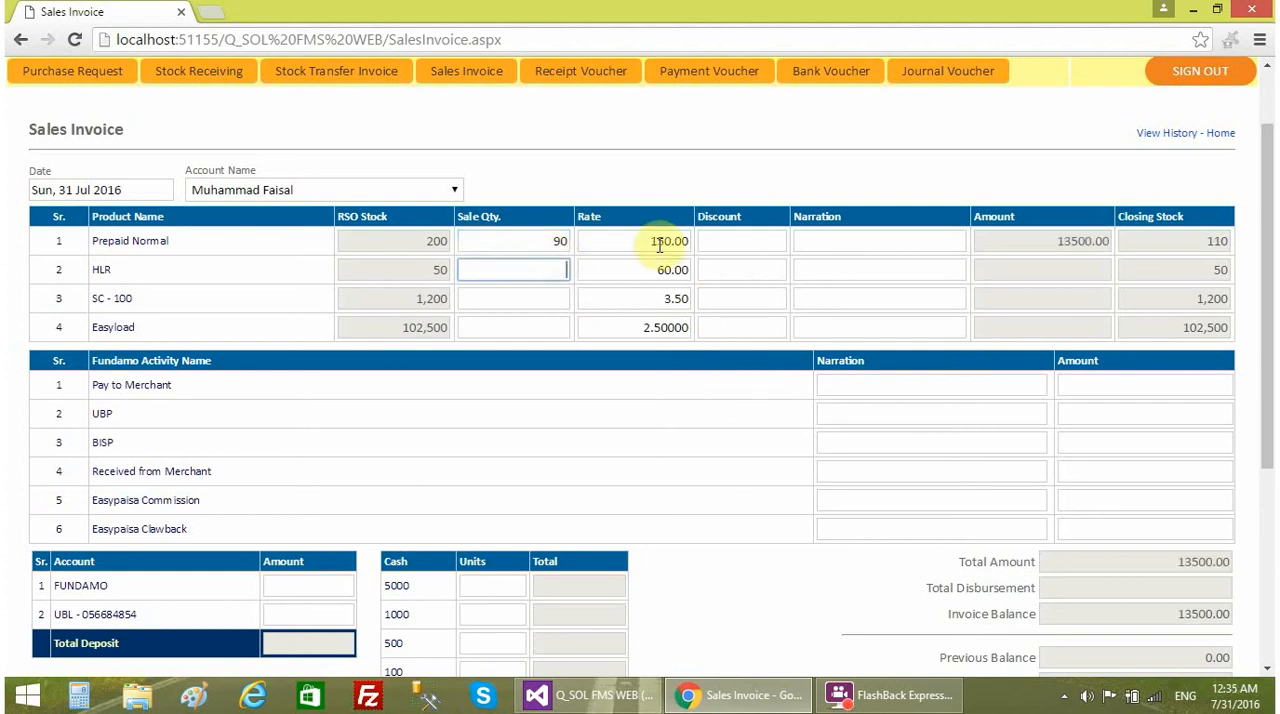
- Try a rate of 145 for Prepaid Normal and set it back to 150
drag(640, 243, 719, 244)
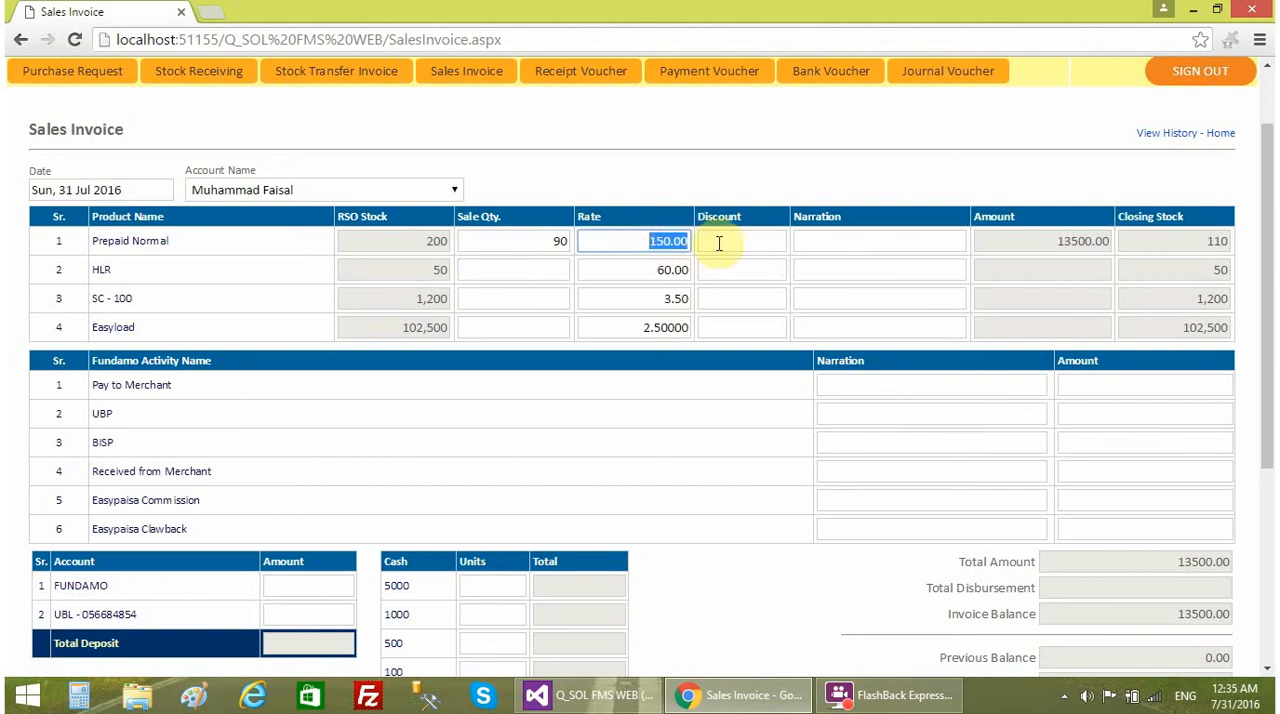
text(145)
click(720, 260)
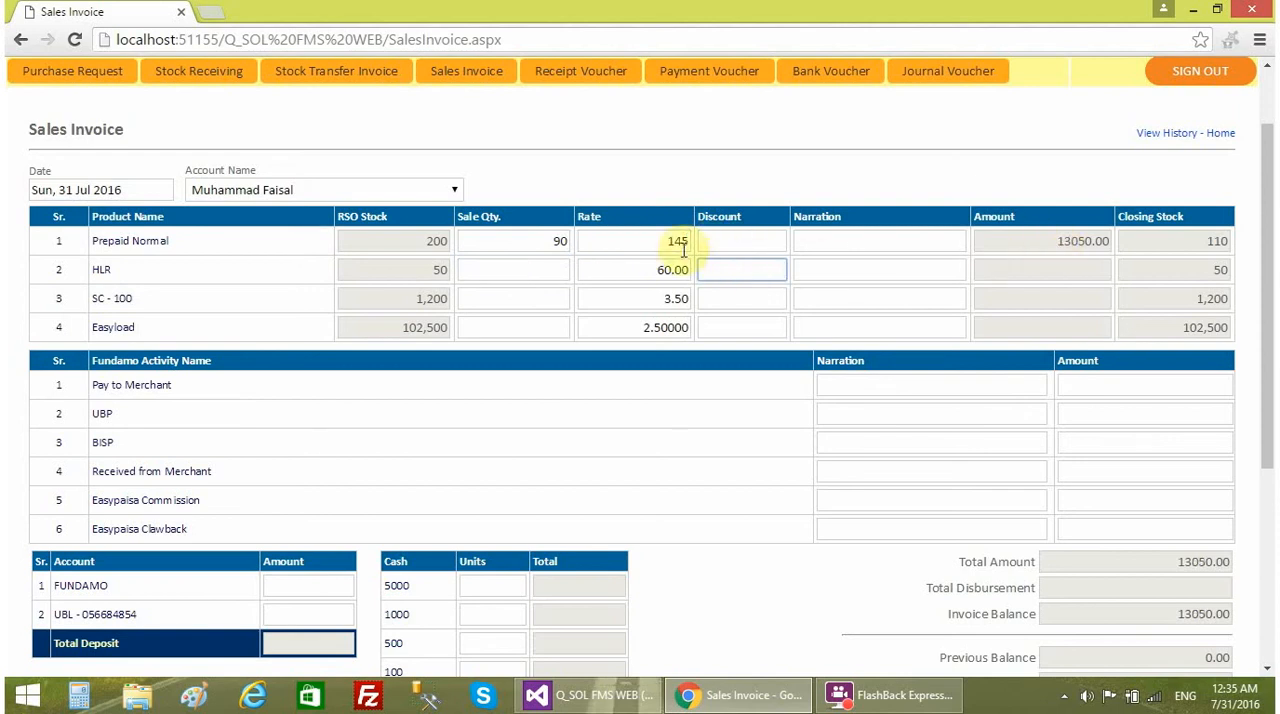
drag(651, 243, 737, 236)
text(150)
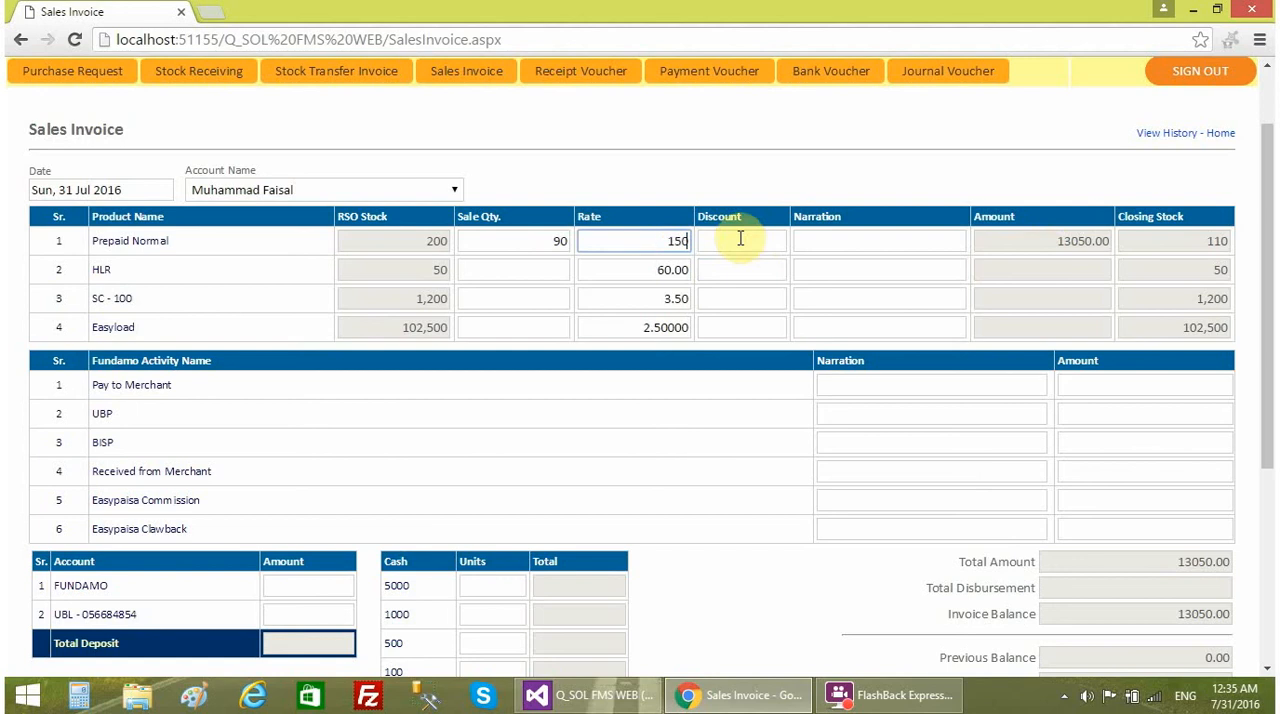
click(734, 261)
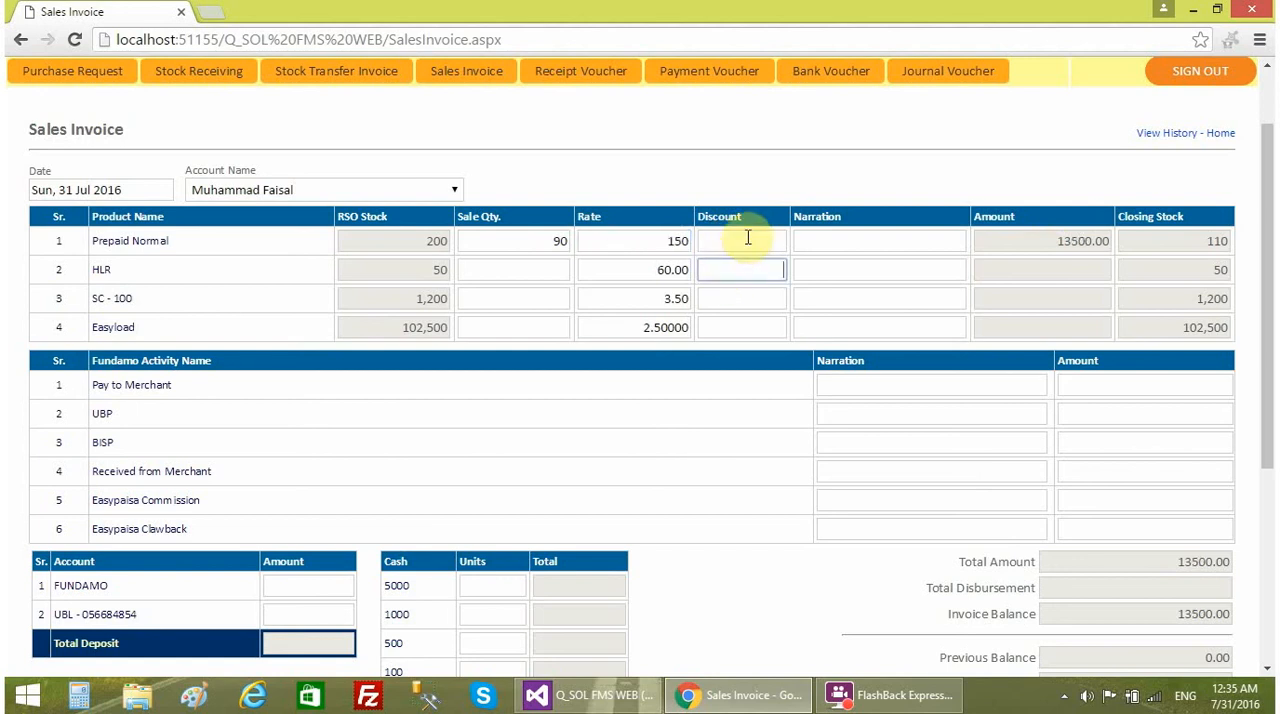
- Try a discount of 500 on the Prepaid Normal line and clear it again
click(746, 240)
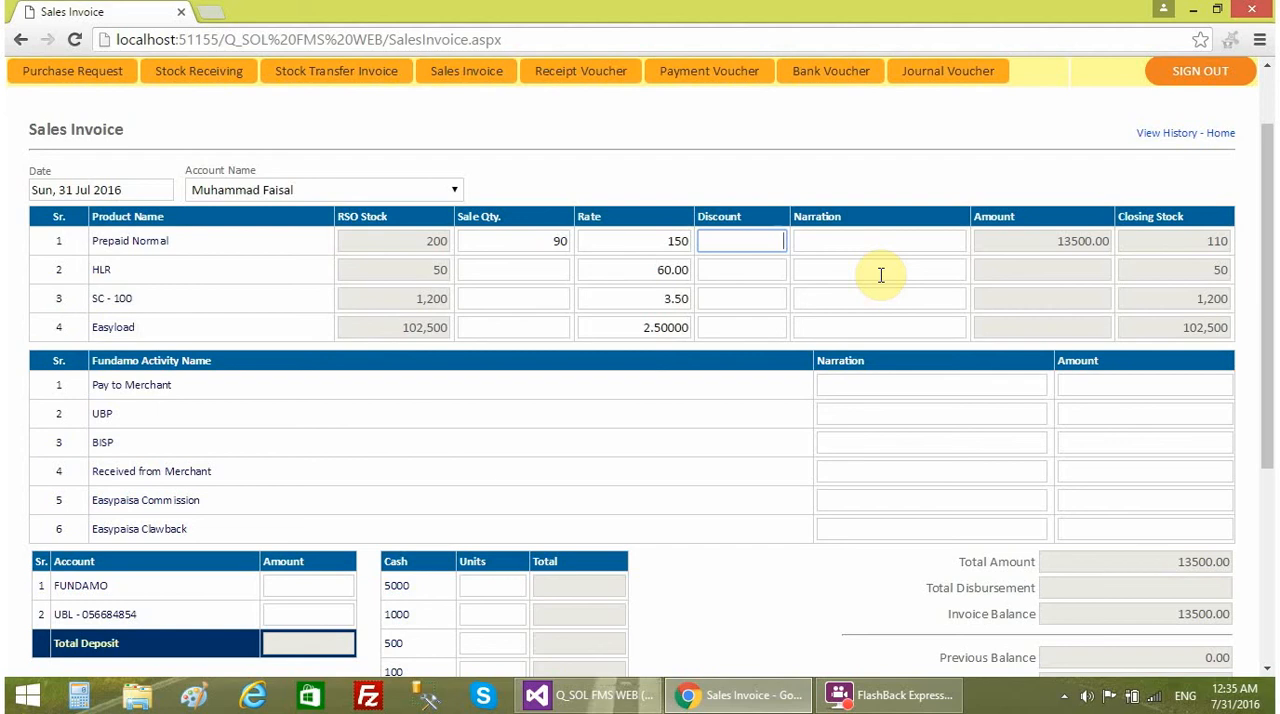
text(500)
click(772, 276)
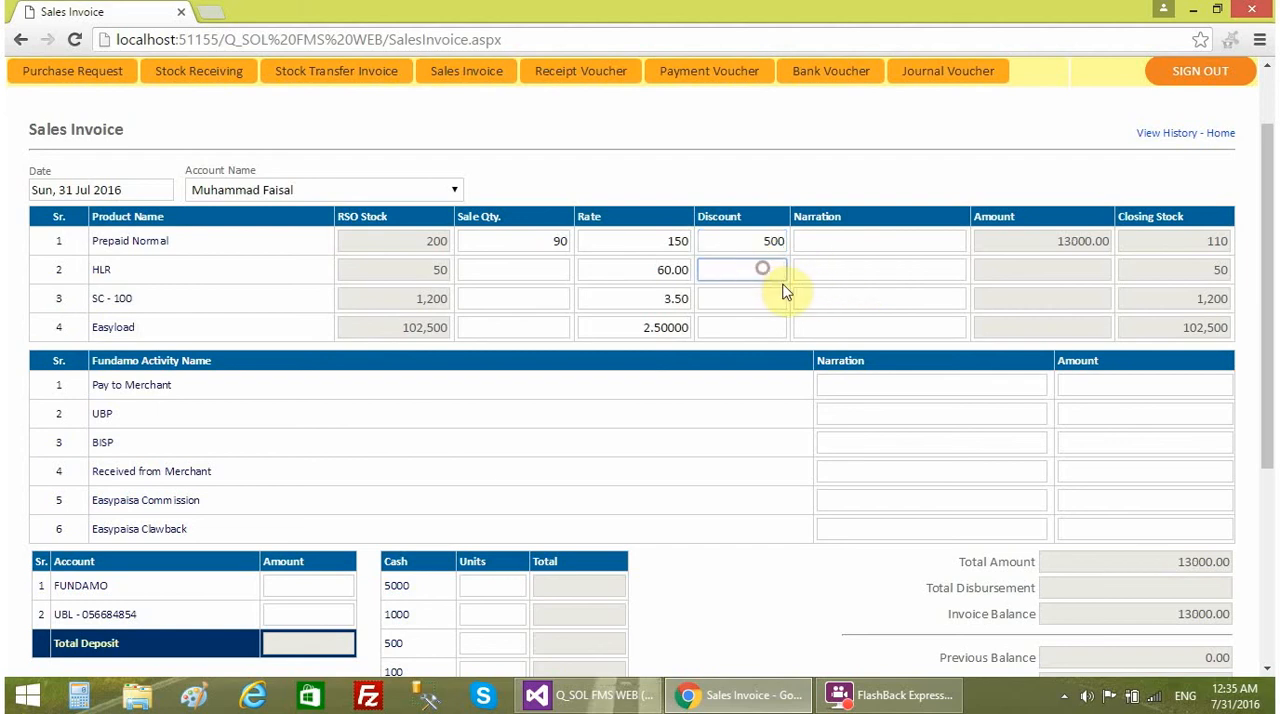
double_click(749, 240)
key(BackSpace)
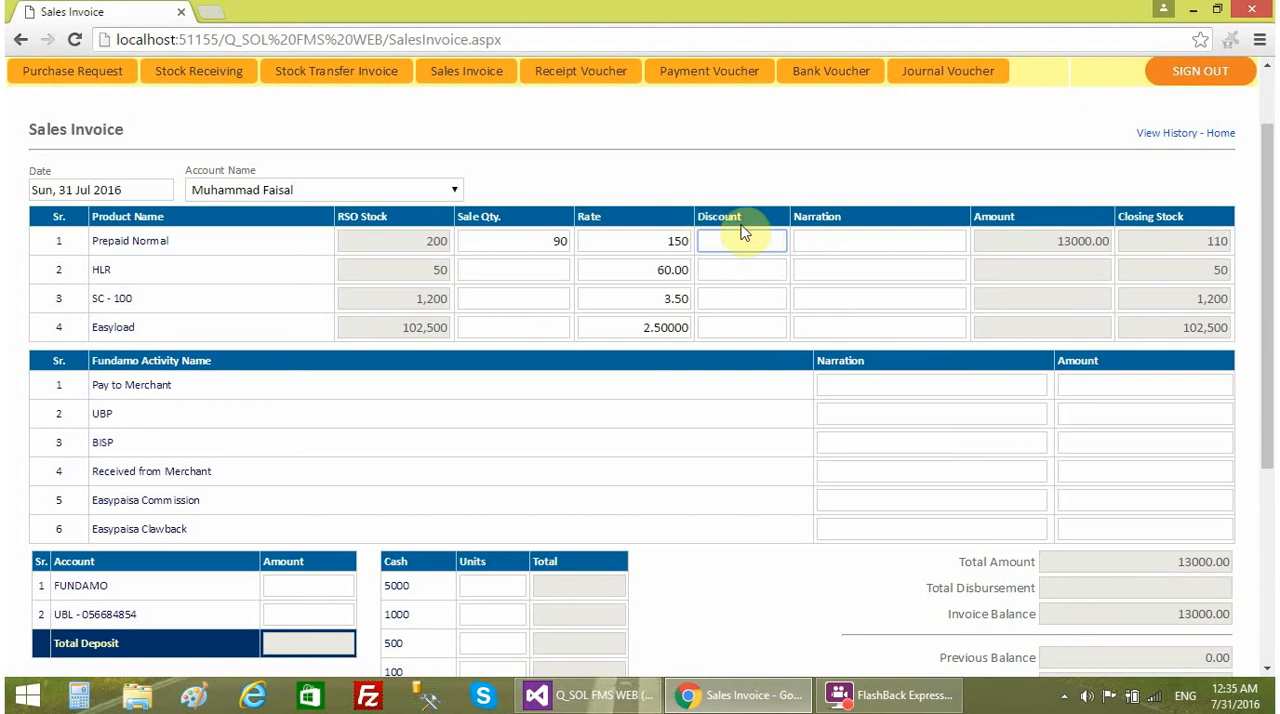
click(856, 246)
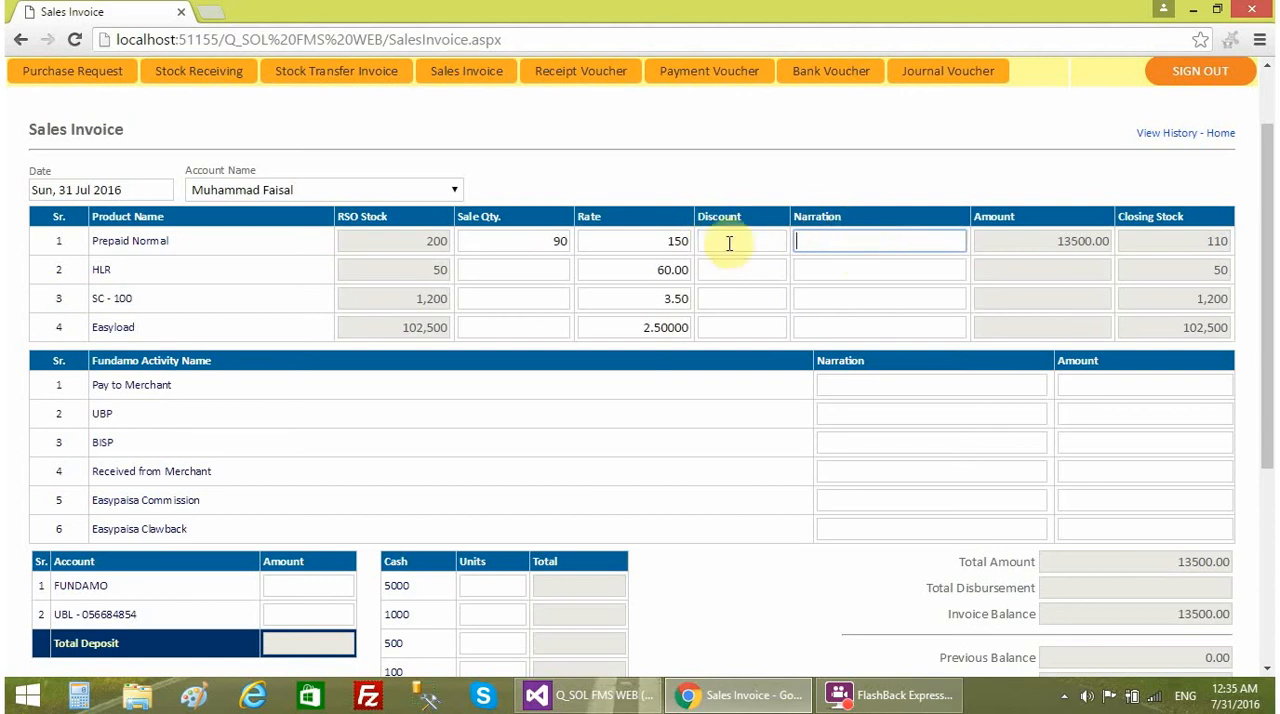
click(1040, 246)
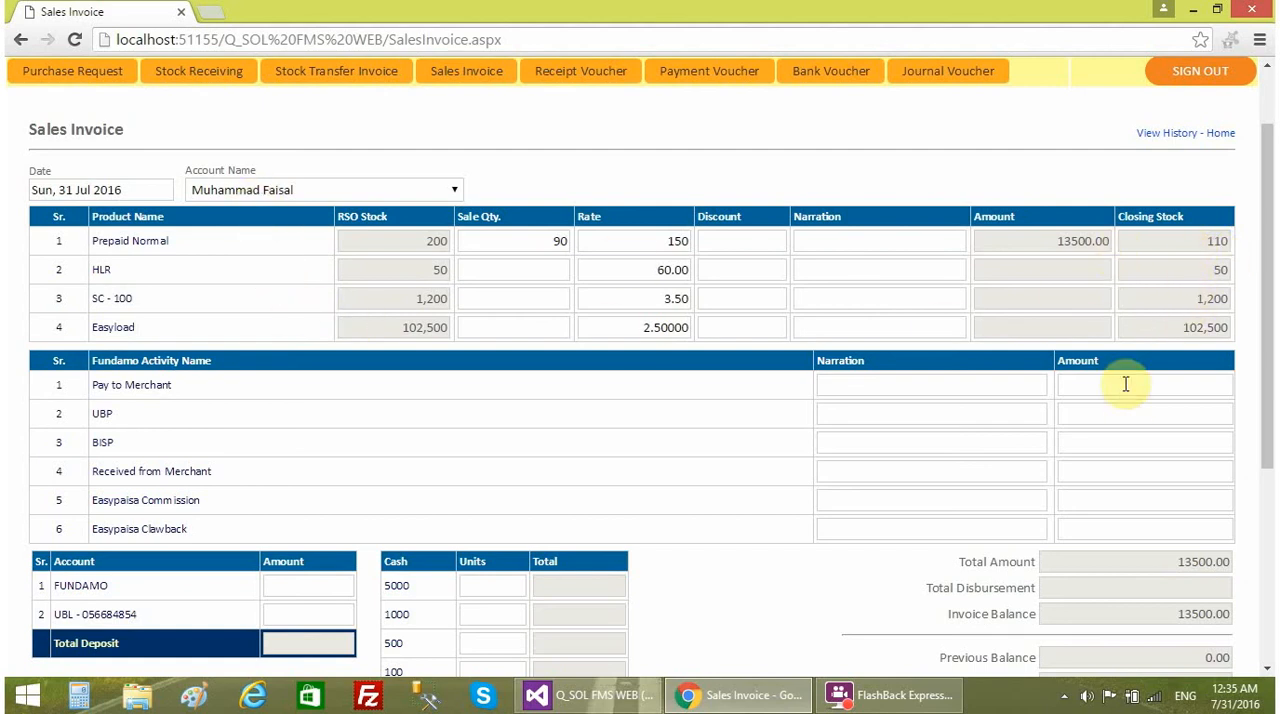
- Enter sale quantities of 10 for HLR and 400 for SC - 100, and check the total amount
click(513, 272)
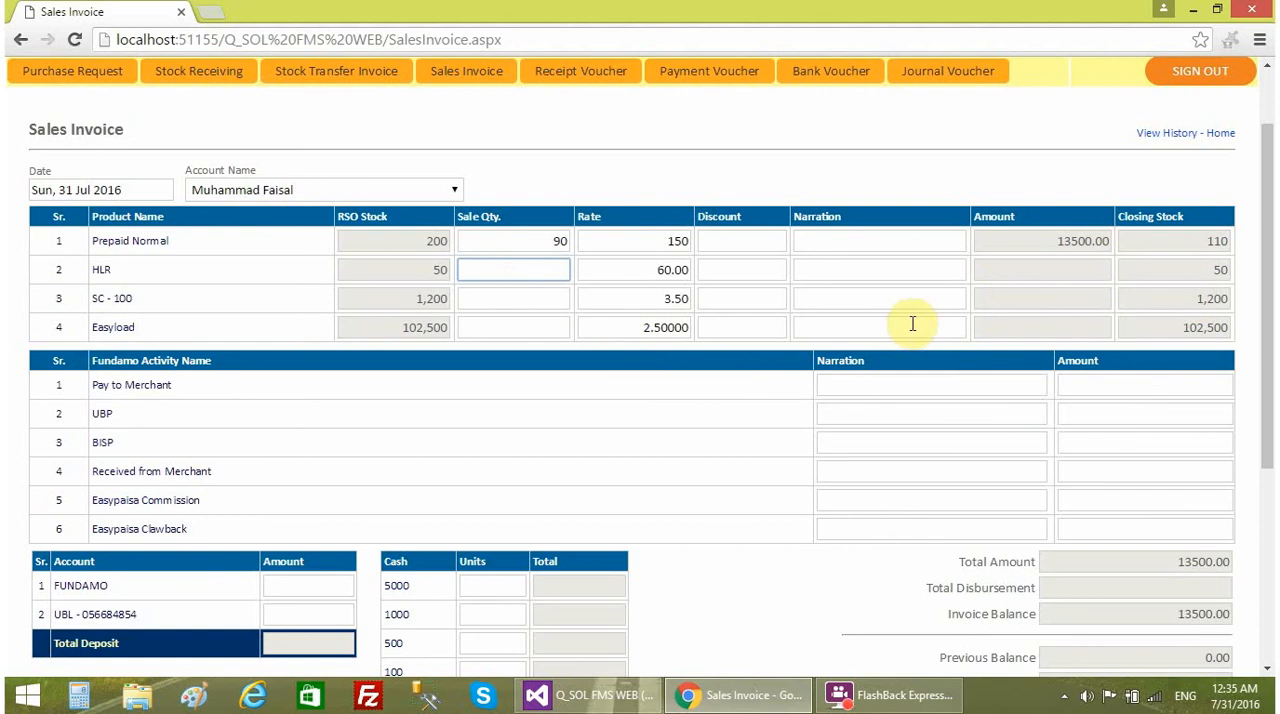
text(10)
click(536, 299)
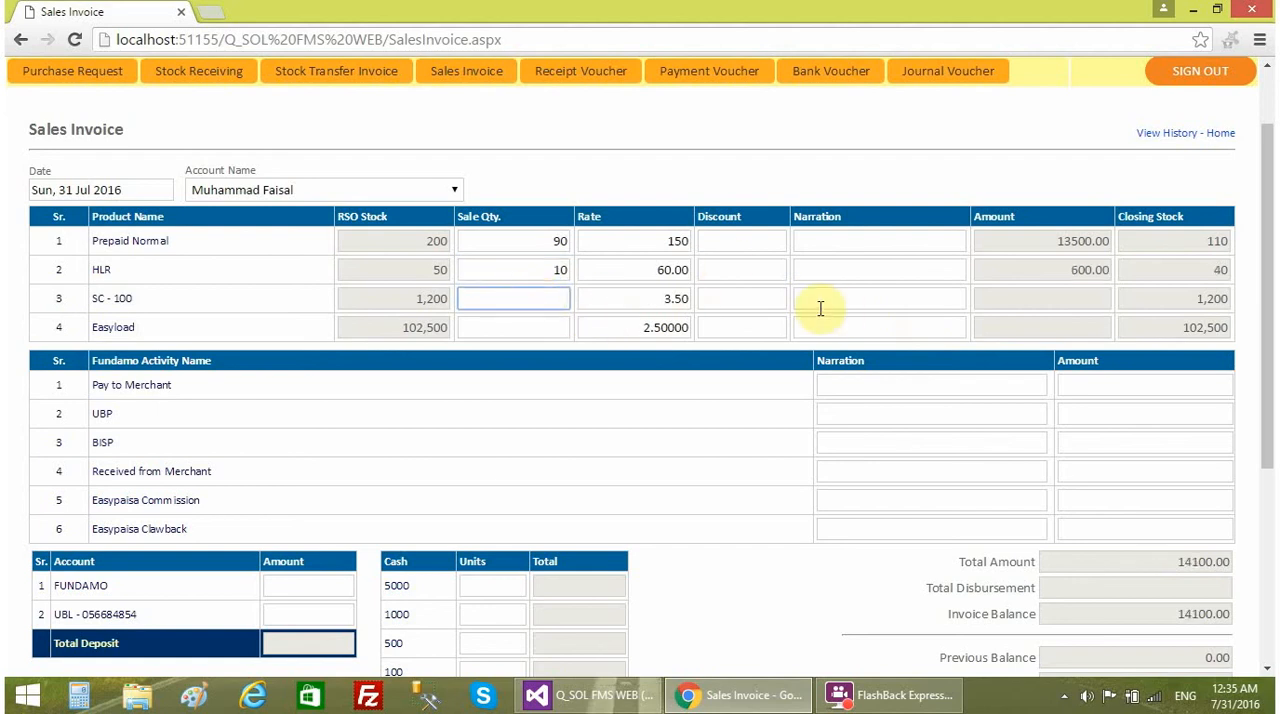
text(400)
click(542, 323)
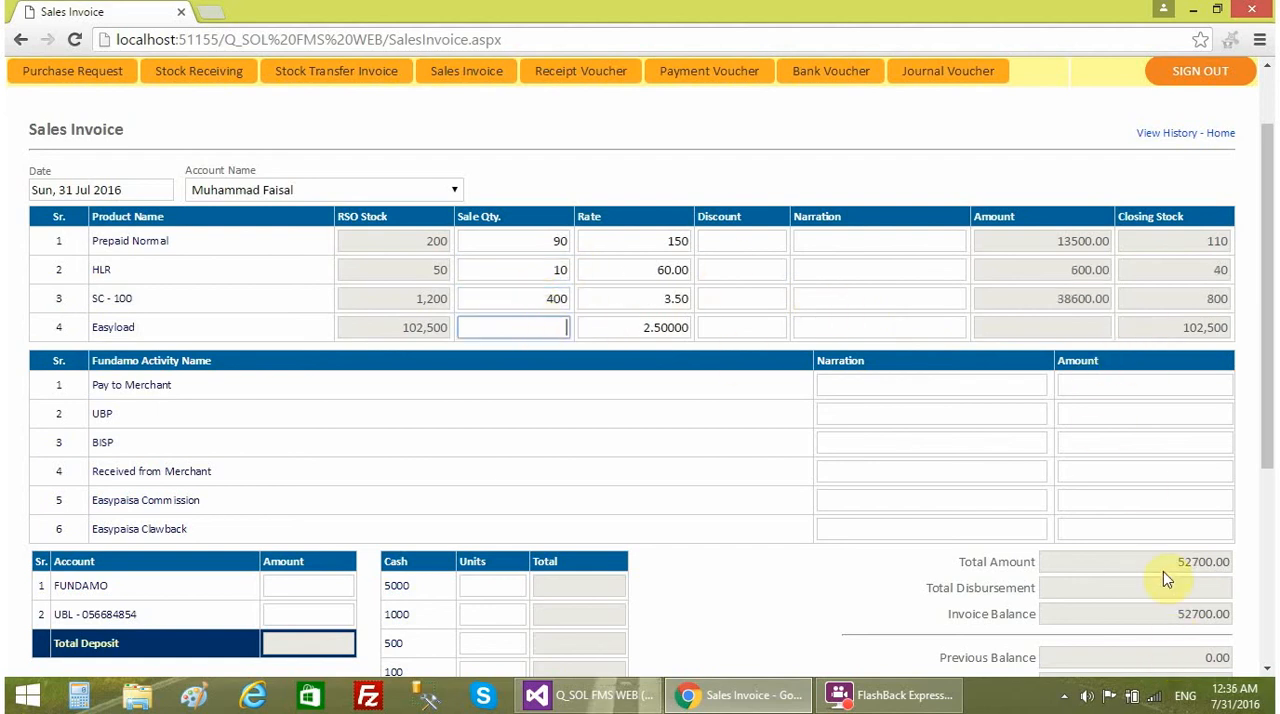
drag(1164, 563, 1235, 562)
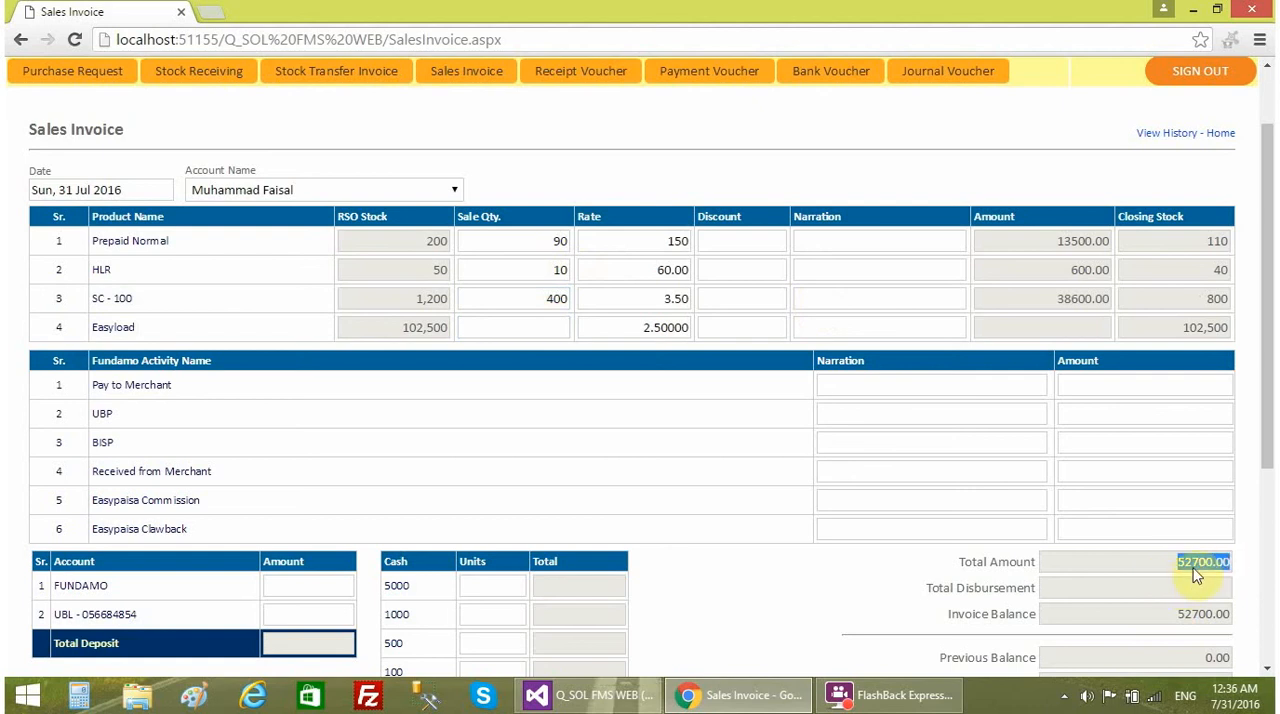
- Enter a sale quantity of 102500 for Easyload and review the invoice totals and Fundamo activities
click(538, 332)
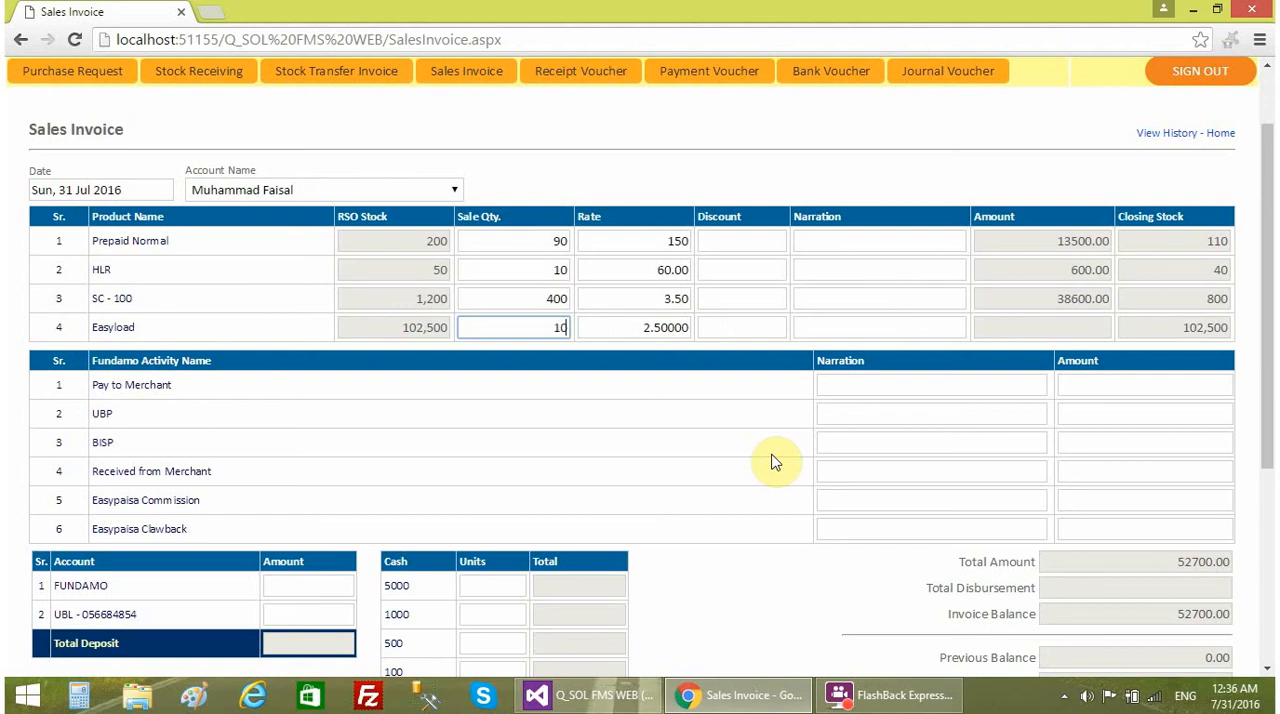
text(2500)
click(769, 367)
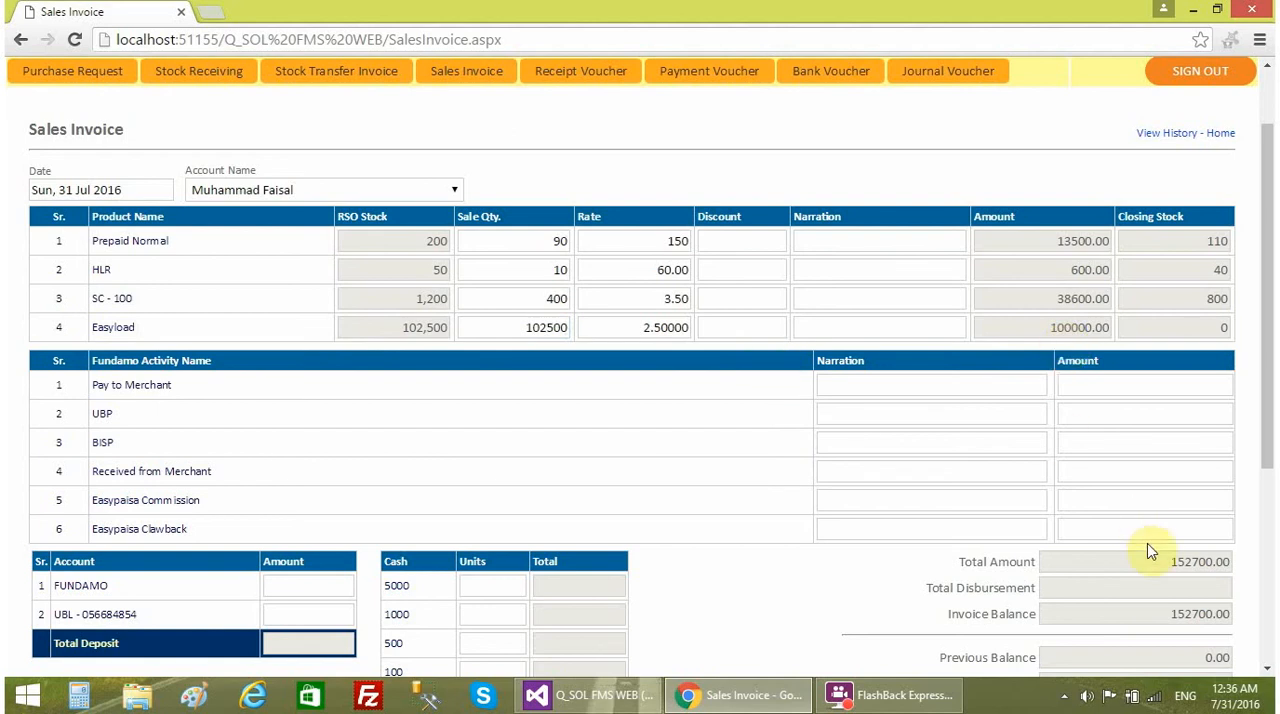
scroll(1154, 526, down, 2)
scroll(1160, 430, up, 1)
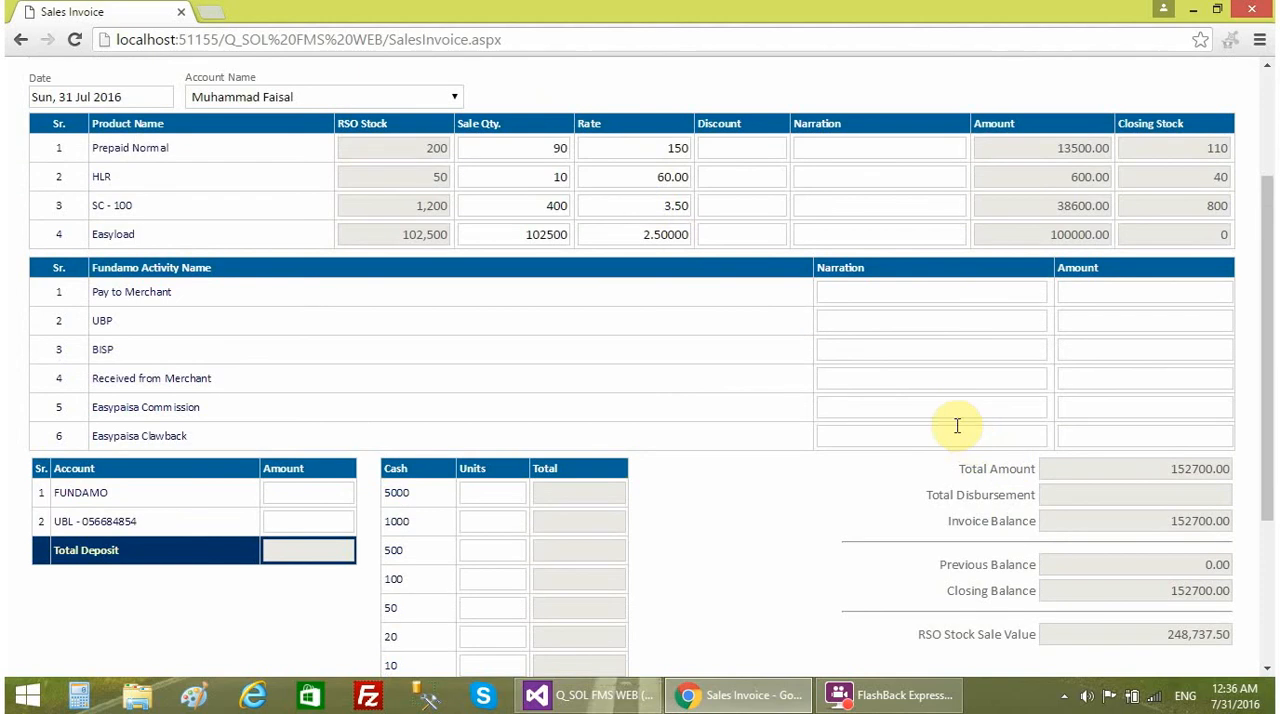
scroll(960, 430, up, 1)
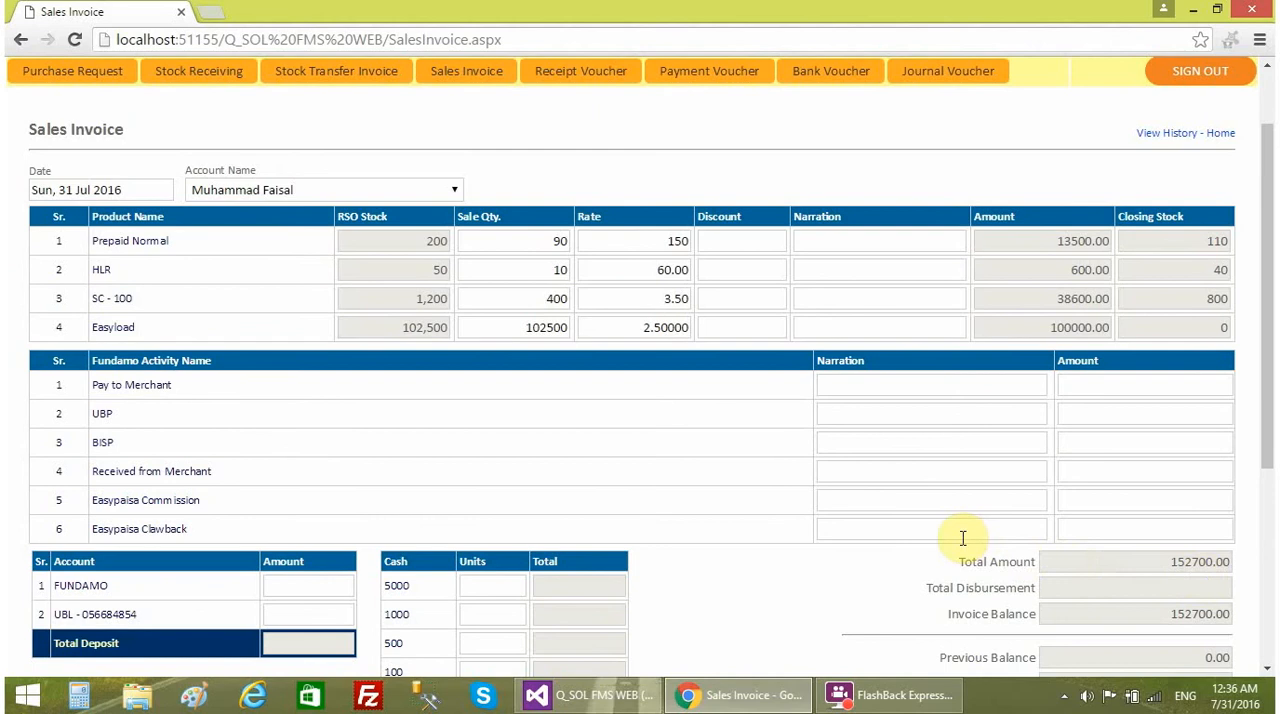
scroll(960, 534, down, 1)
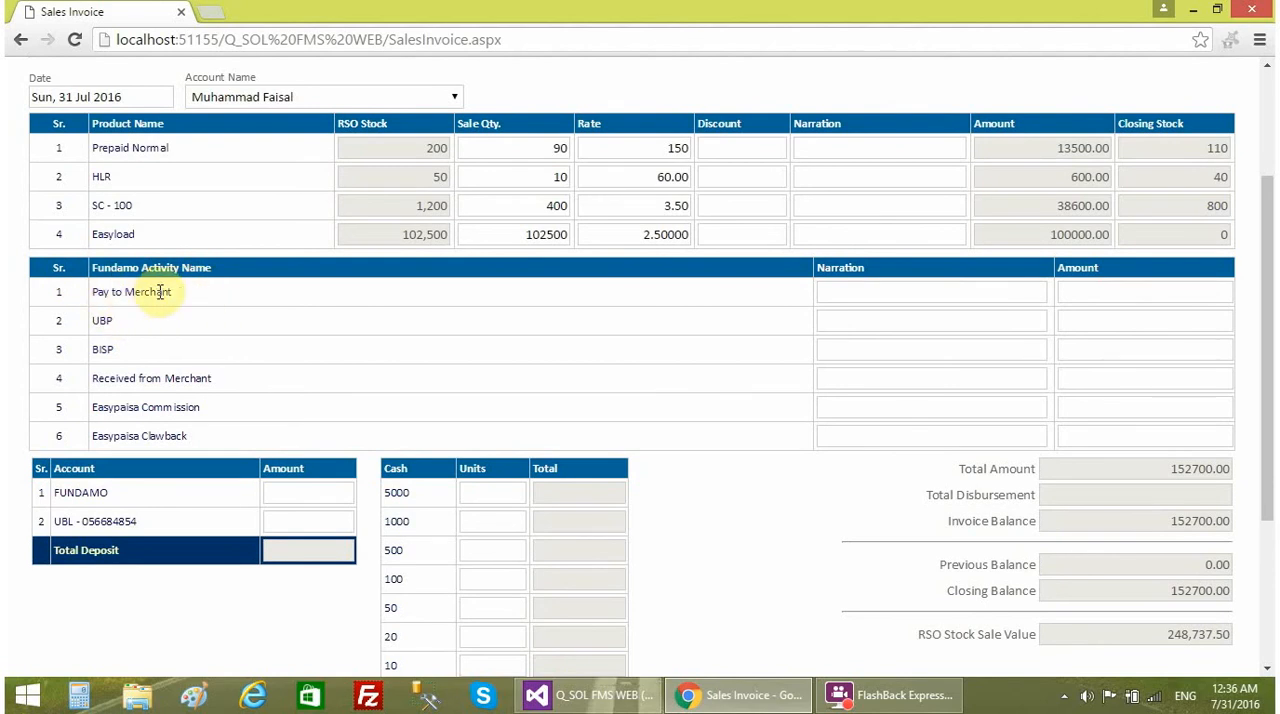
- Review the sales invoice's product lines, the Fundamo activity list and the invoice totals
scroll(236, 388, up, 1)
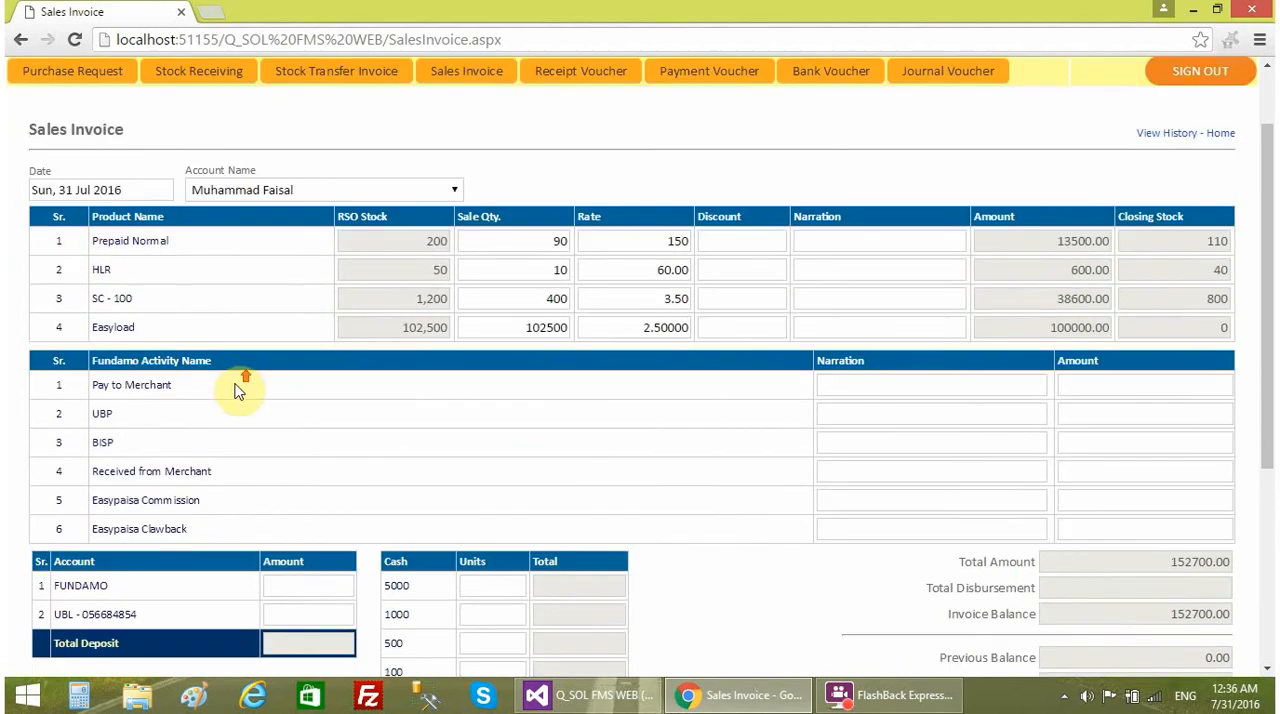
scroll(240, 392, up, 1)
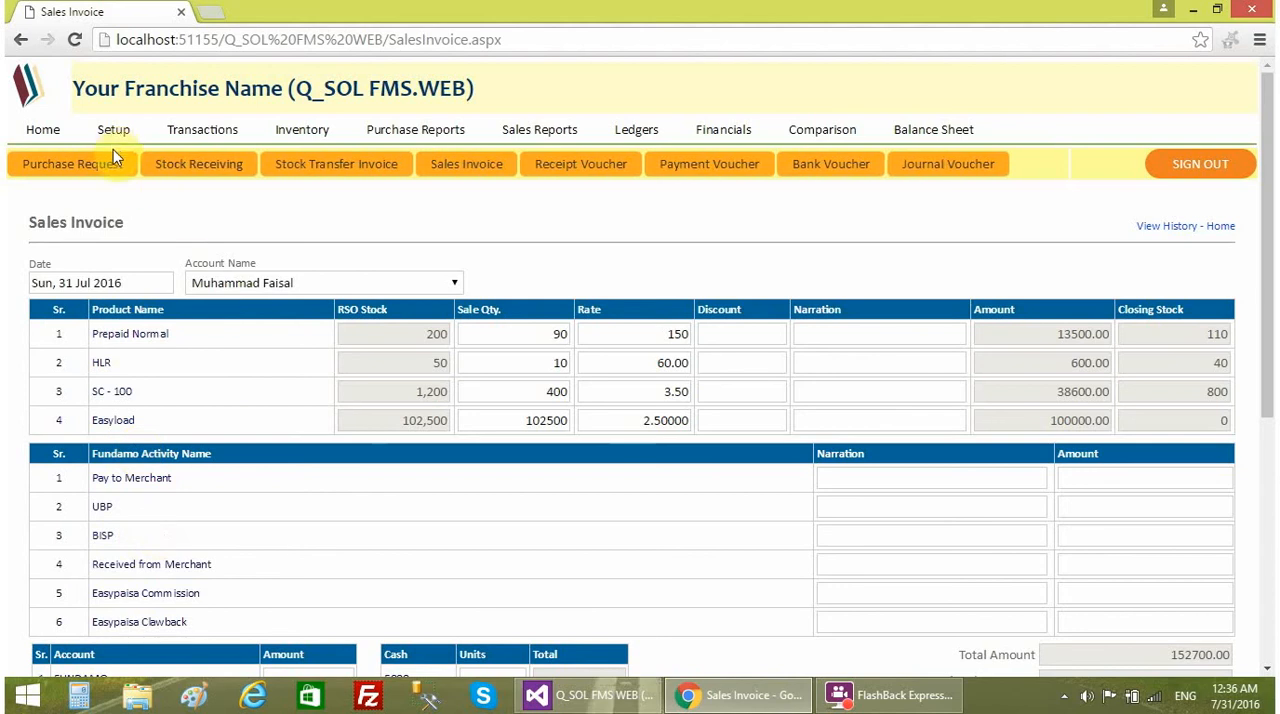
scroll(704, 430, down, 2)
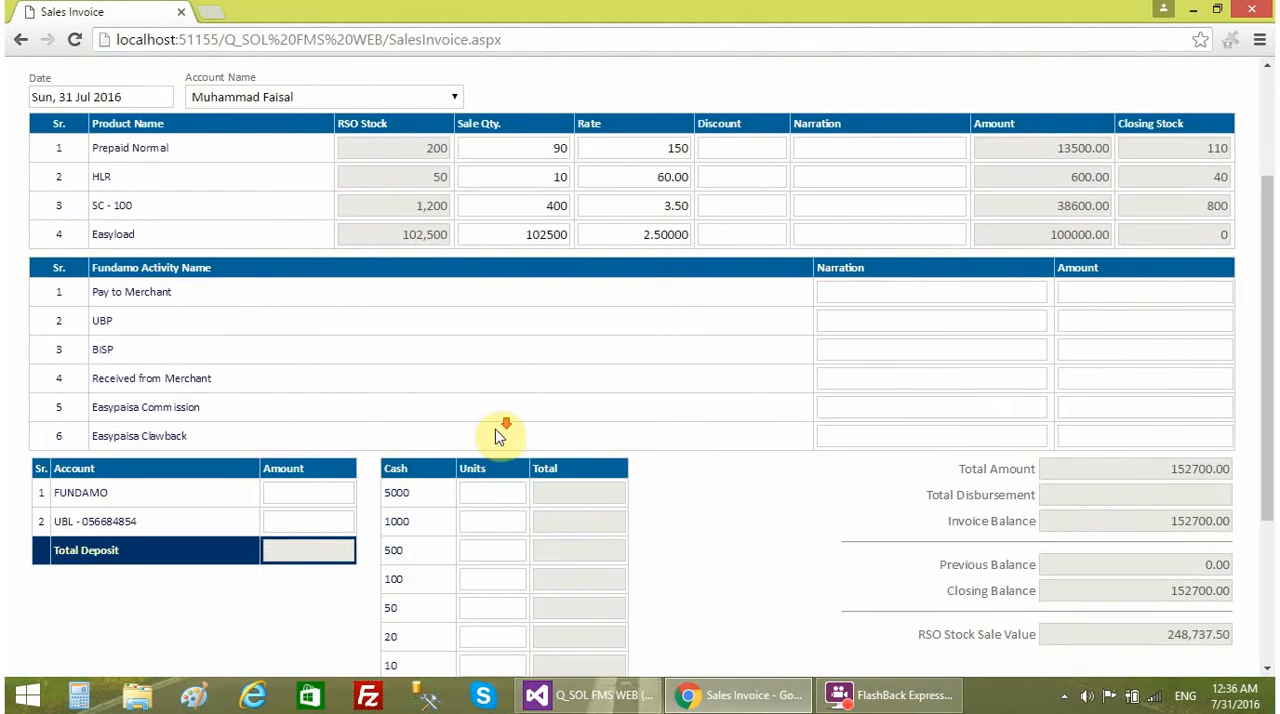
scroll(498, 436, down, 1)
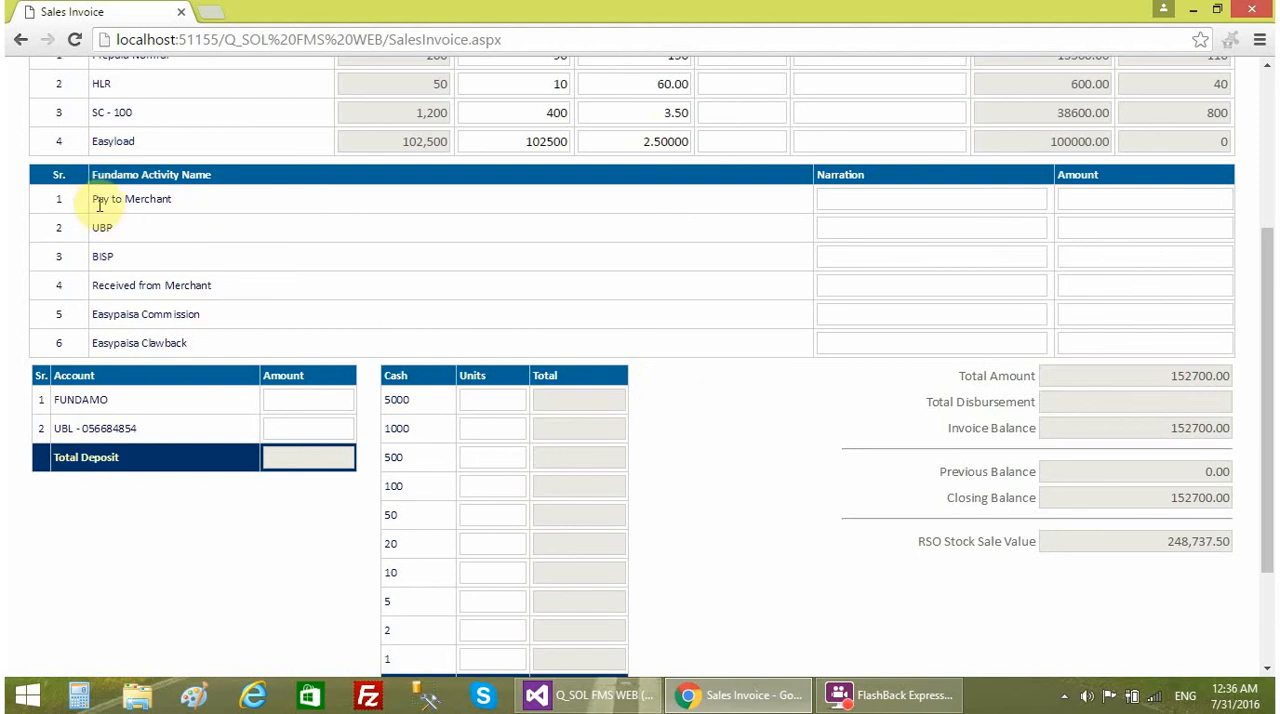
drag(97, 200, 157, 202)
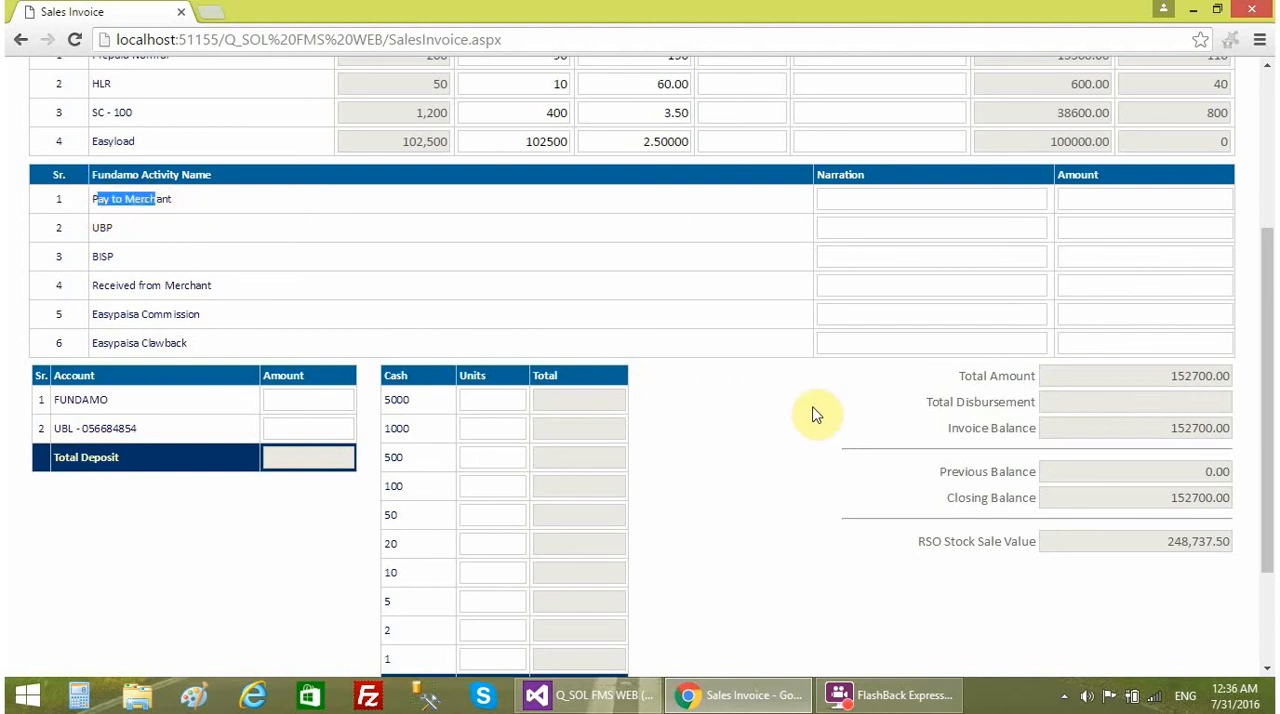
scroll(813, 407, up, 3)
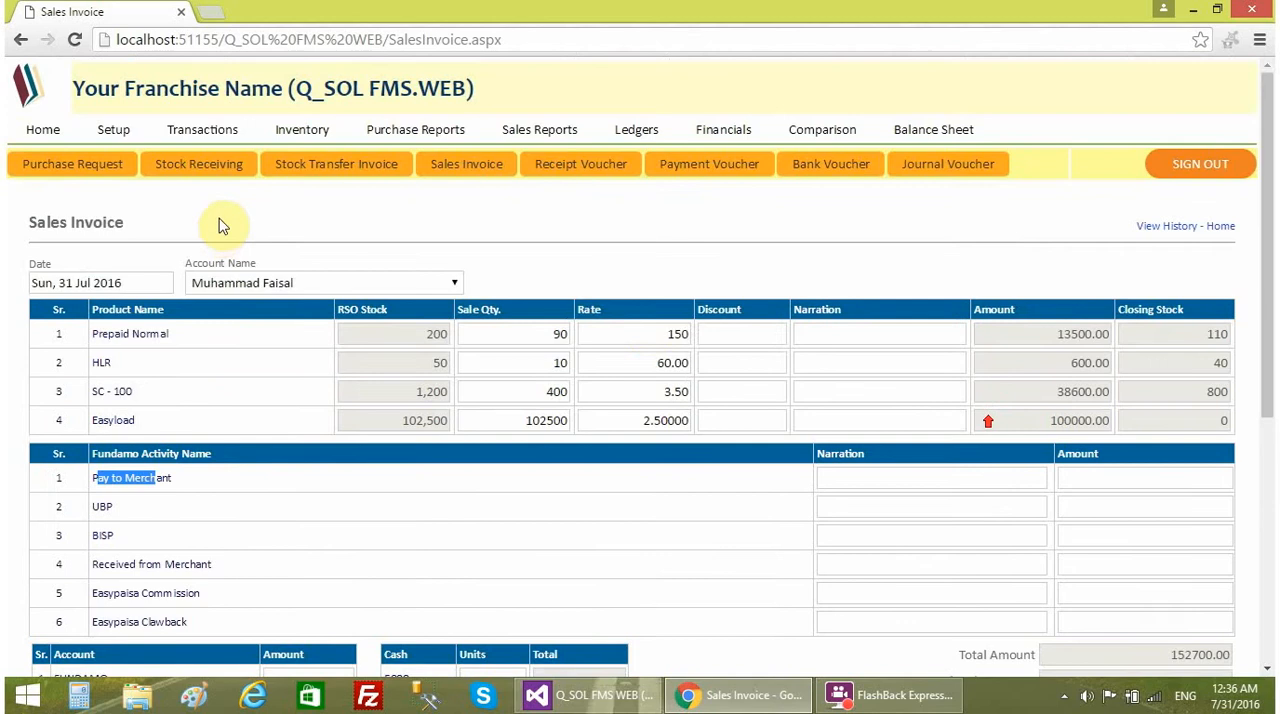
click(763, 567)
scroll(768, 572, down, 2)
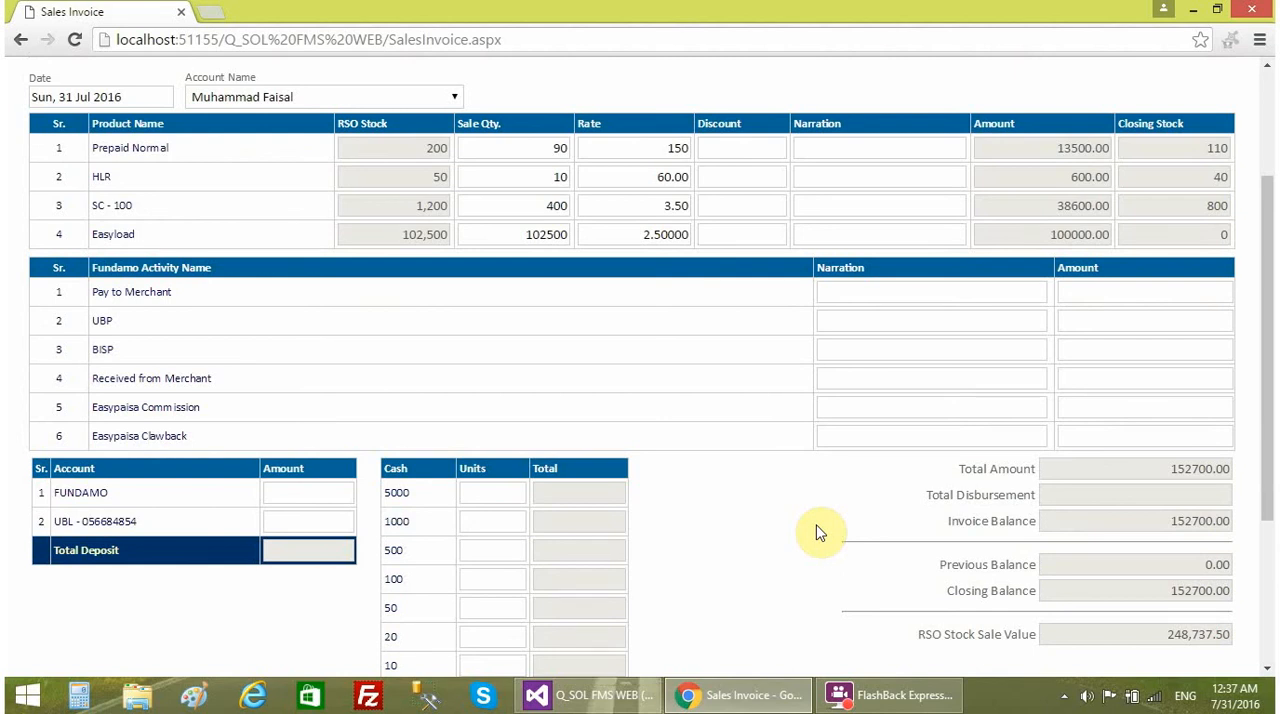
- Enter an amount of 15000 for the Pay to Merchant activity and check the invoice totals
click(918, 292)
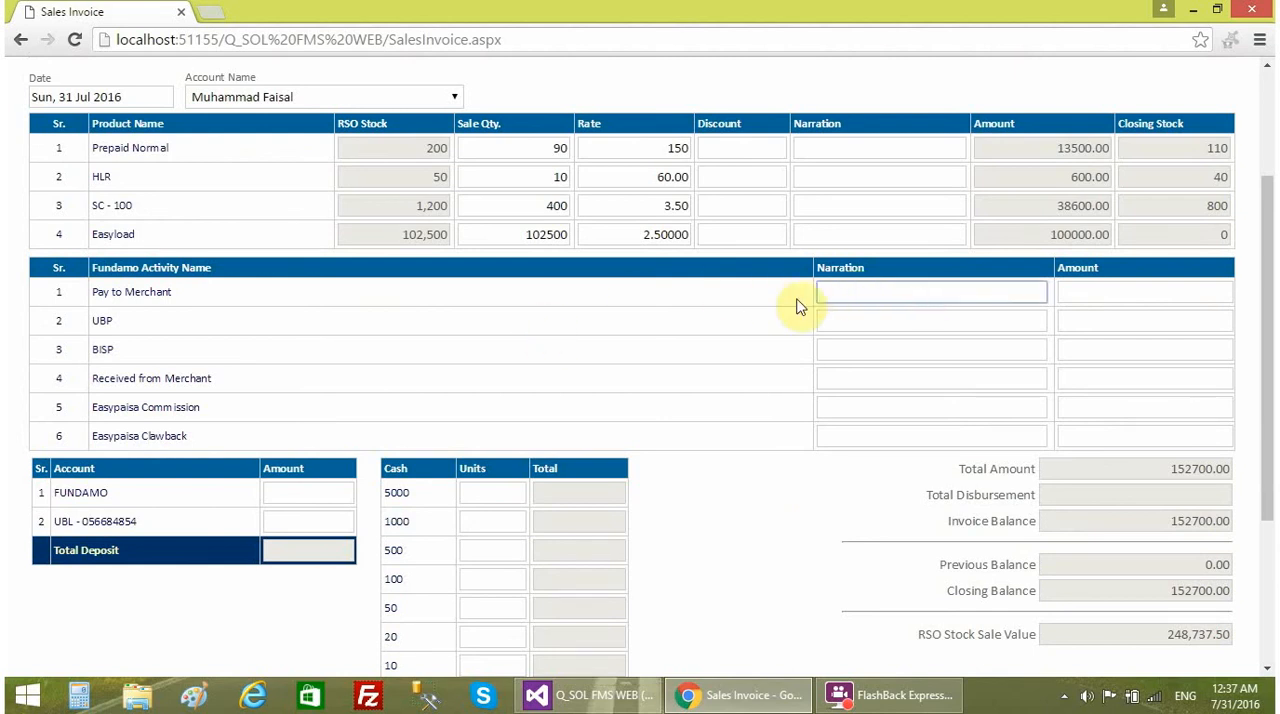
click(779, 295)
click(1097, 290)
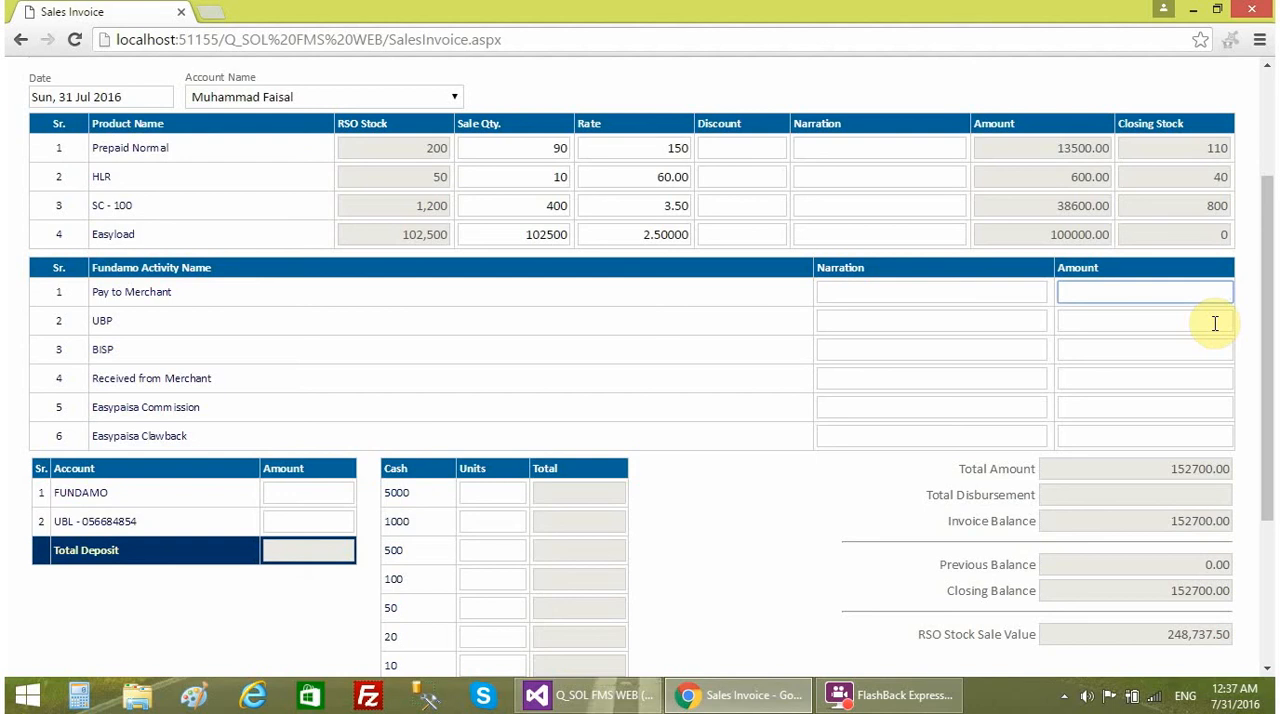
text(000)
click(1086, 323)
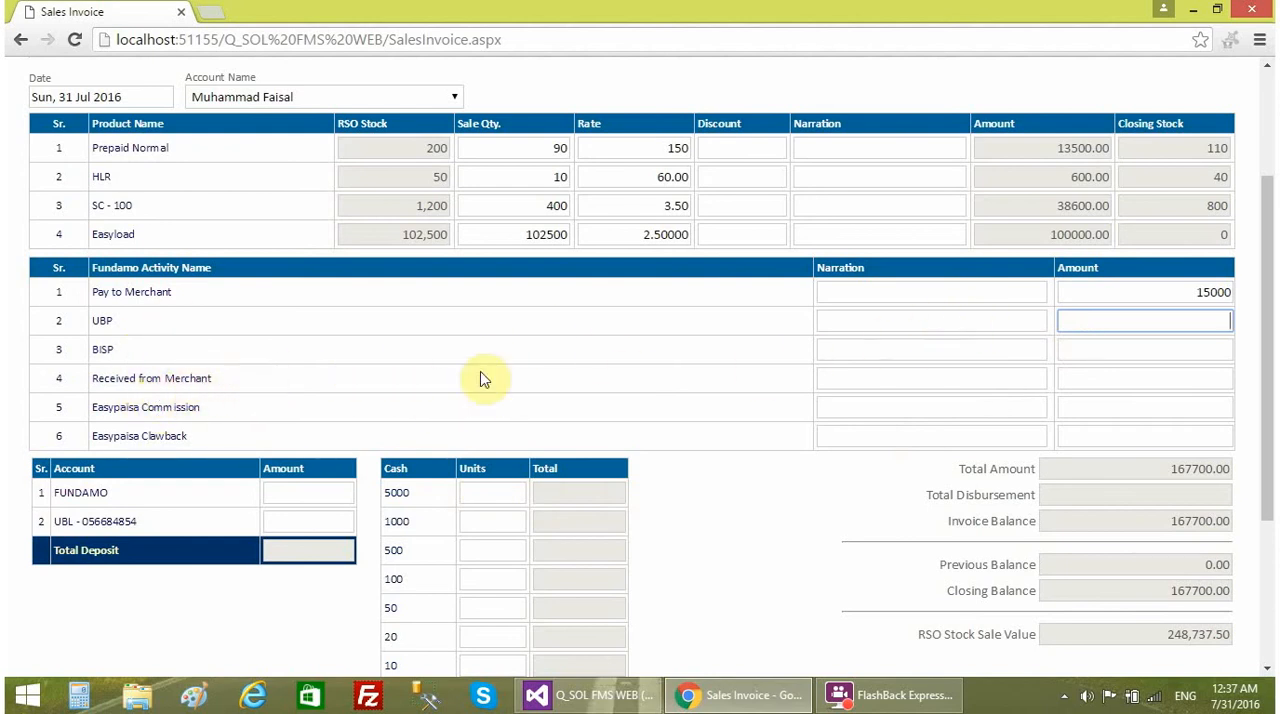
click(1126, 376)
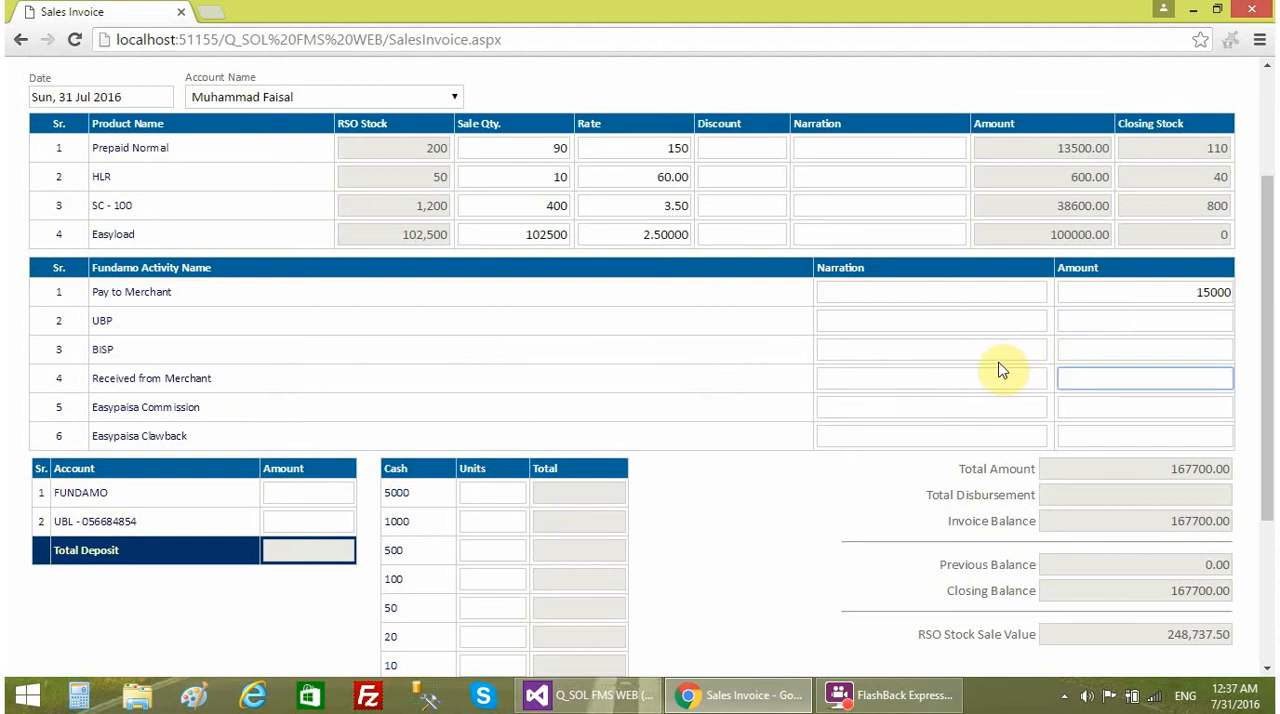
- Clear the Pay to Merchant amount and enter 15000 again to compare the effect on the totals
click(1120, 291)
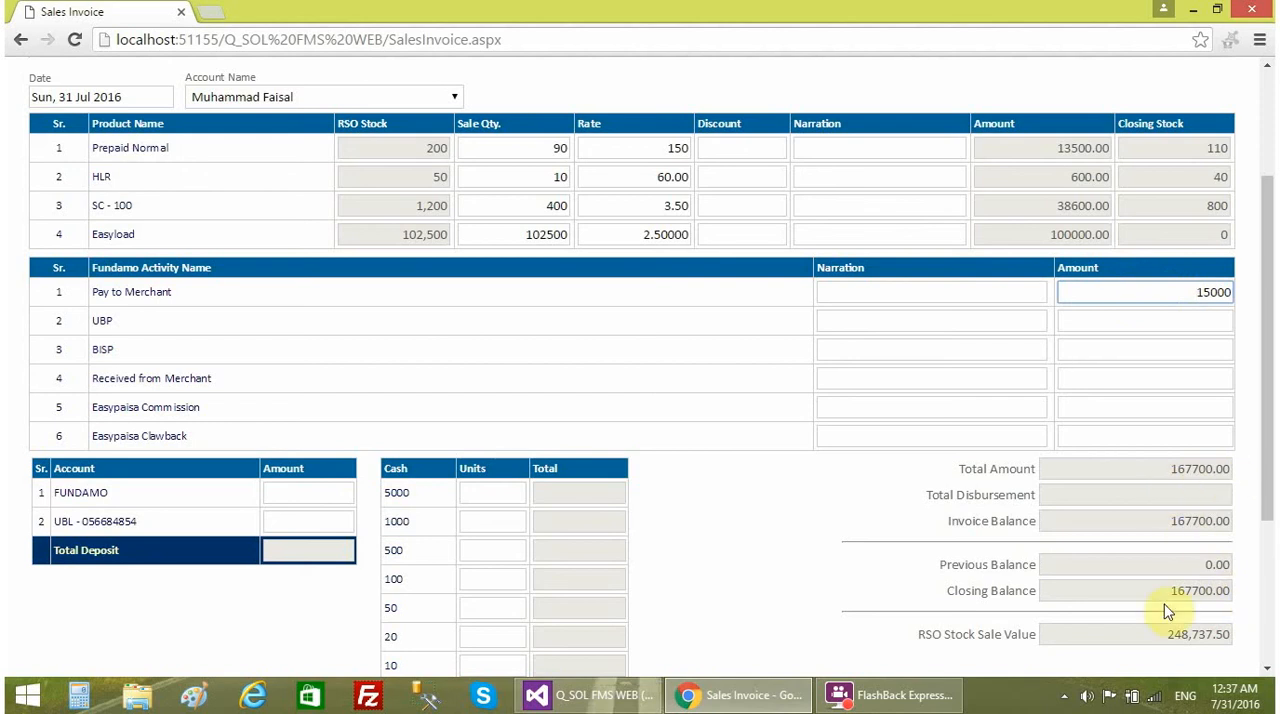
key(Delete)
key(Delete)
key(Delete)
key(Delete)
click(1096, 385)
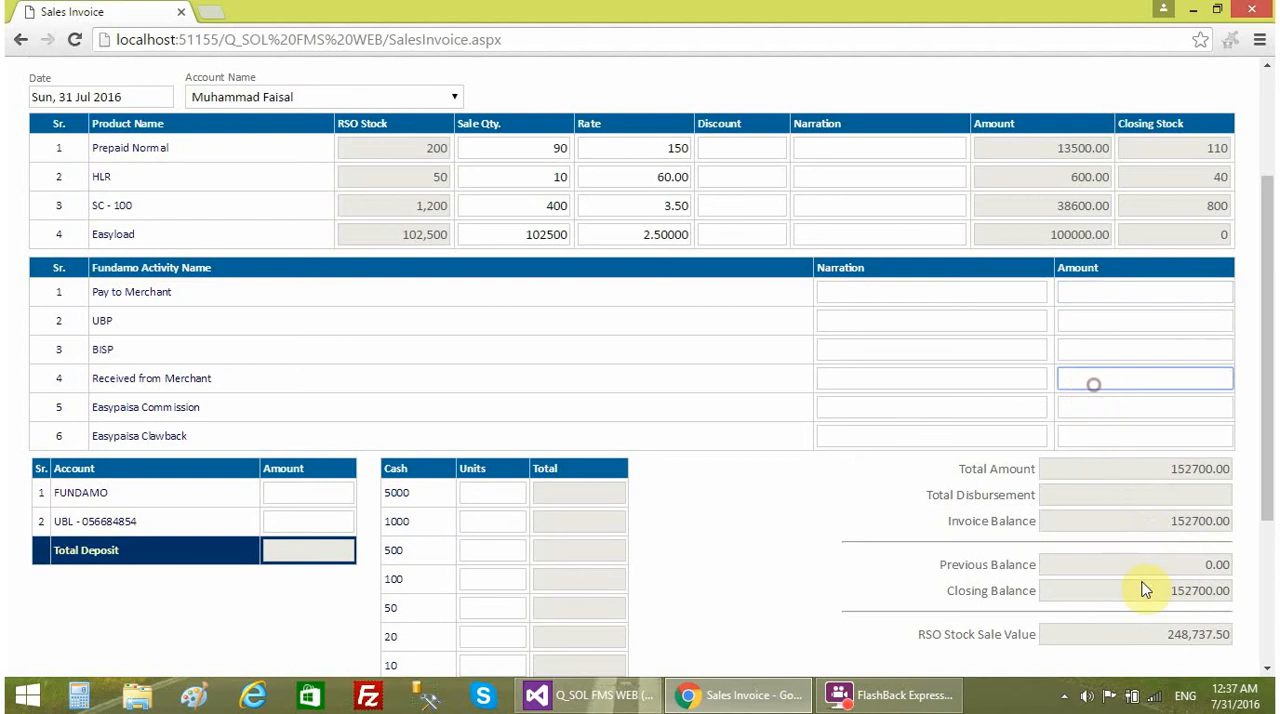
click(1205, 292)
text(15000)
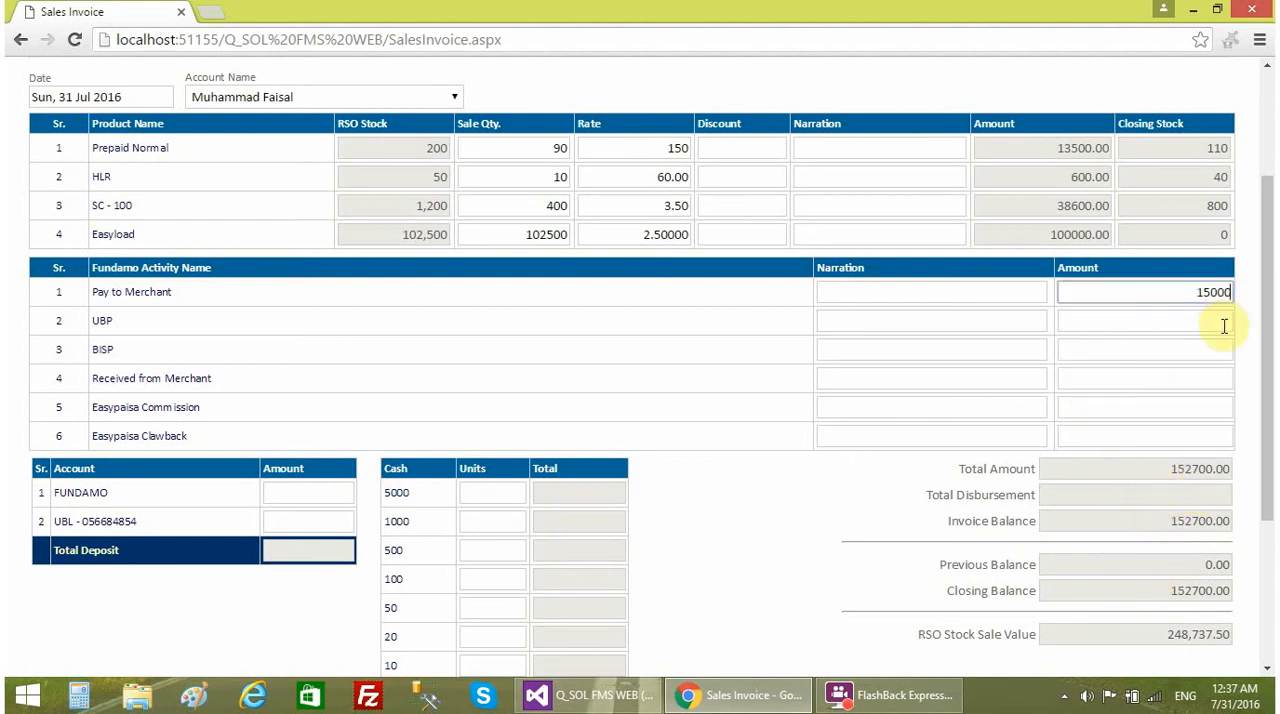
click(1208, 350)
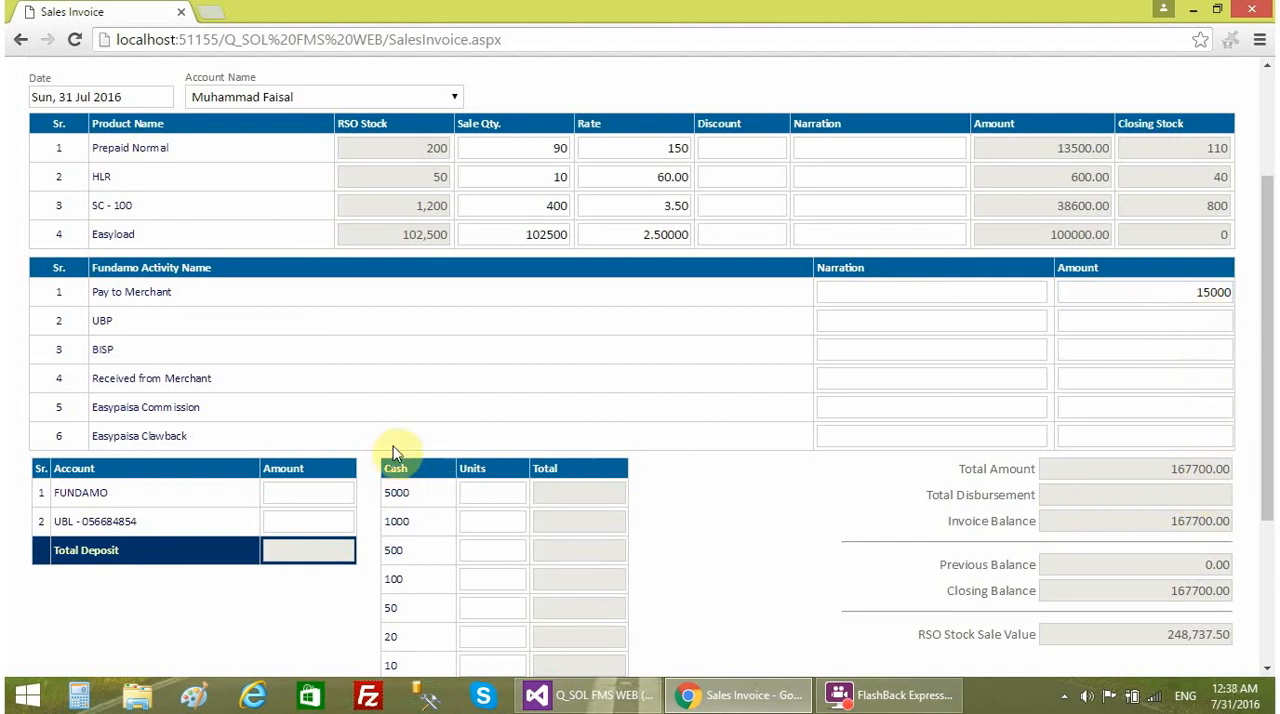
- Enter an amount of 25000 for the Received from Merchant activity
click(1155, 380)
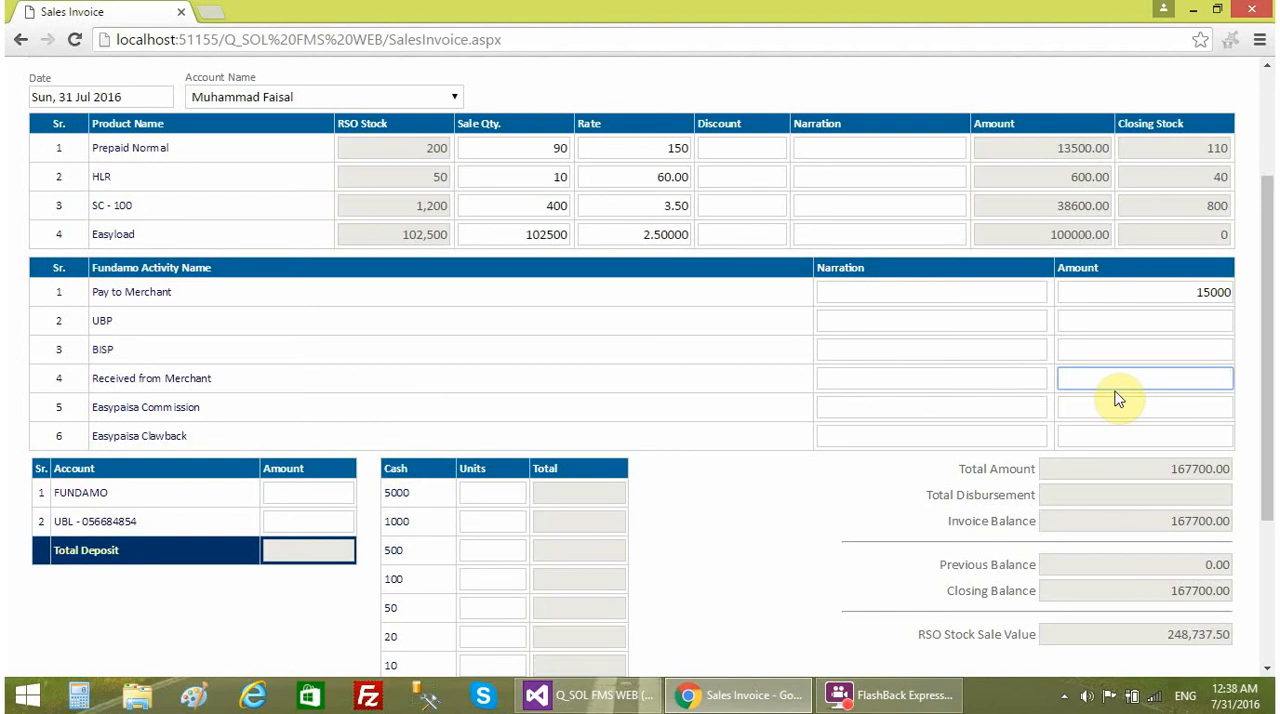
text(25000)
click(880, 462)
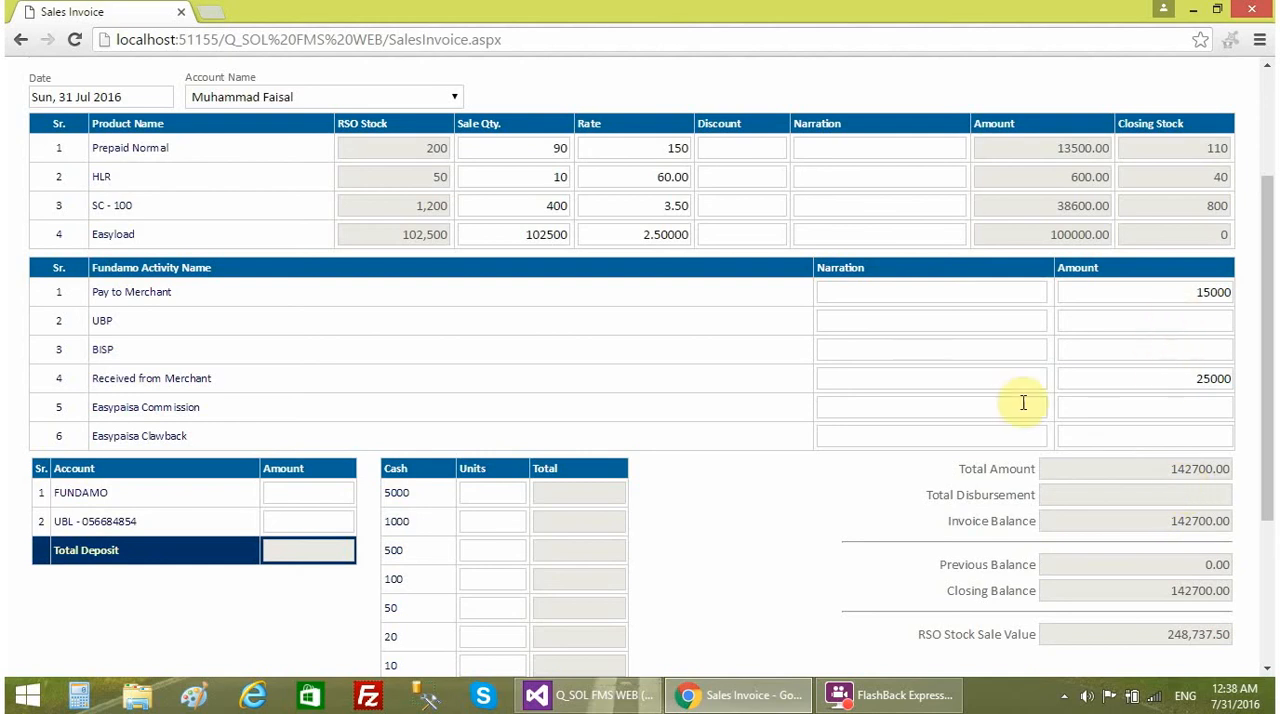
- Review the Easypaisa Commission line, the entered product and Fundamo amounts, and the invoice and closing balances
scroll(1026, 402, down, 2)
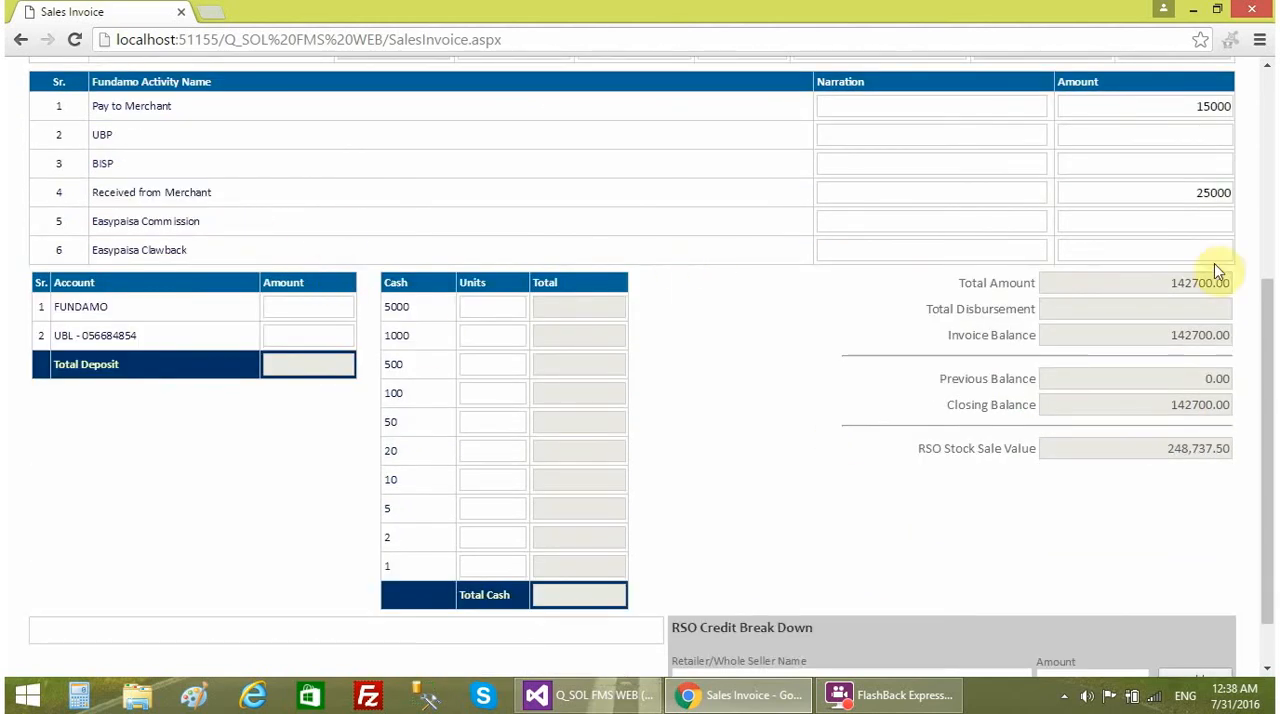
click(1177, 220)
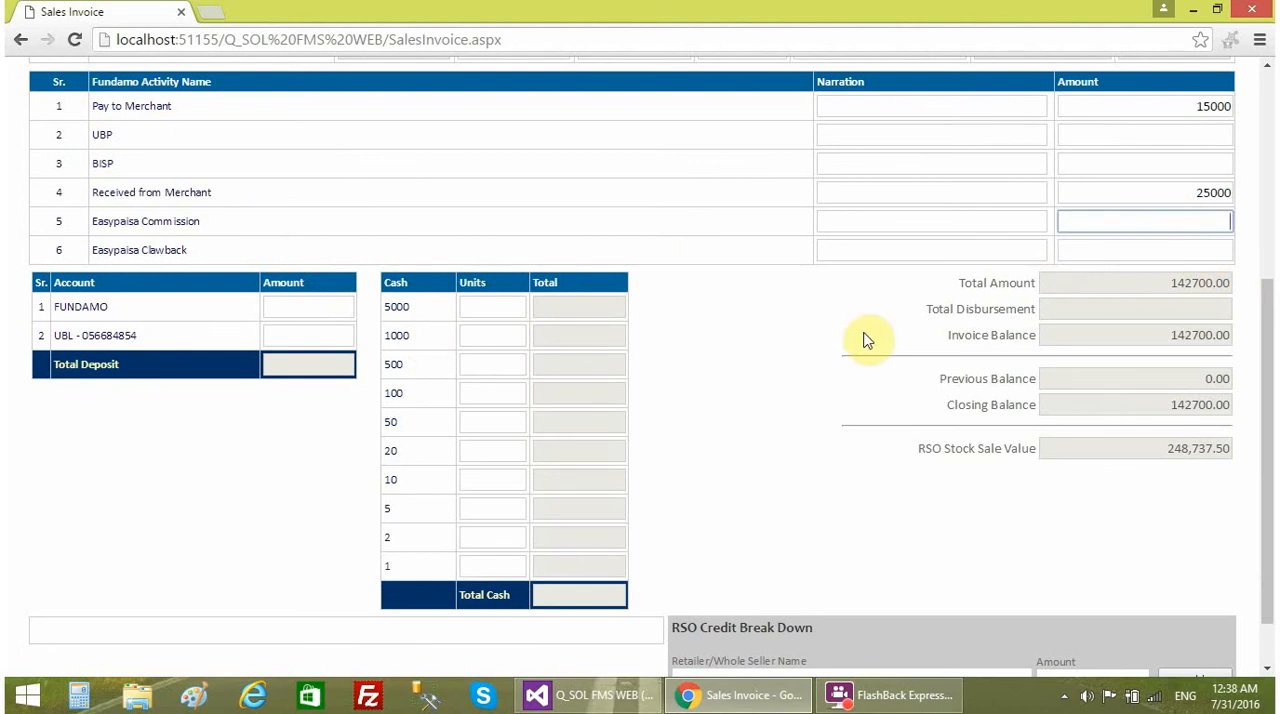
click(845, 297)
scroll(789, 348, up, 1)
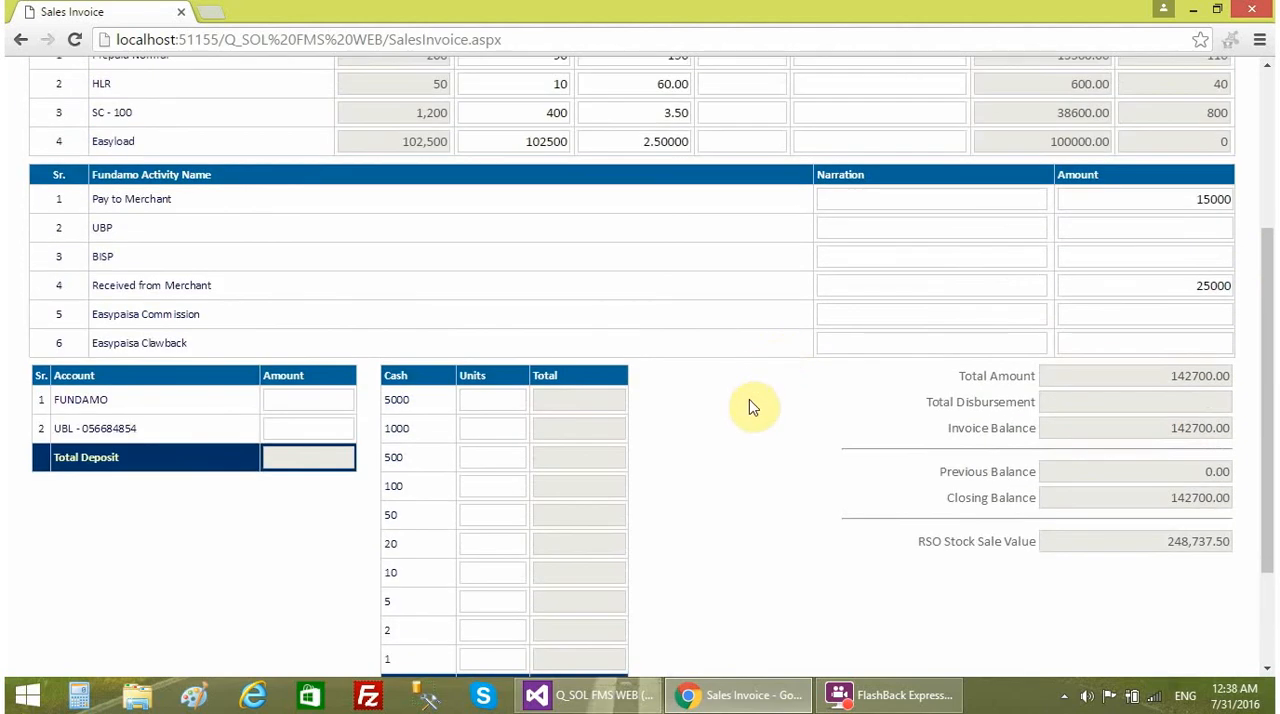
scroll(744, 432, up, 1)
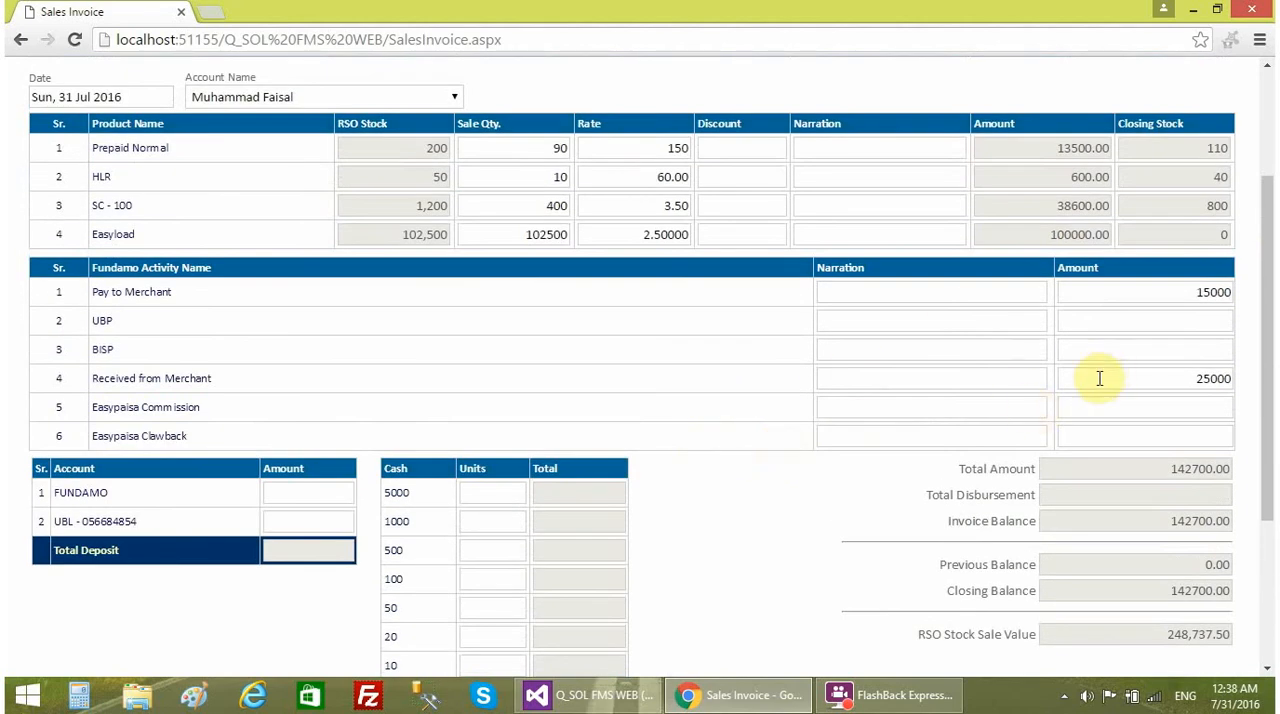
scroll(838, 440, down, 3)
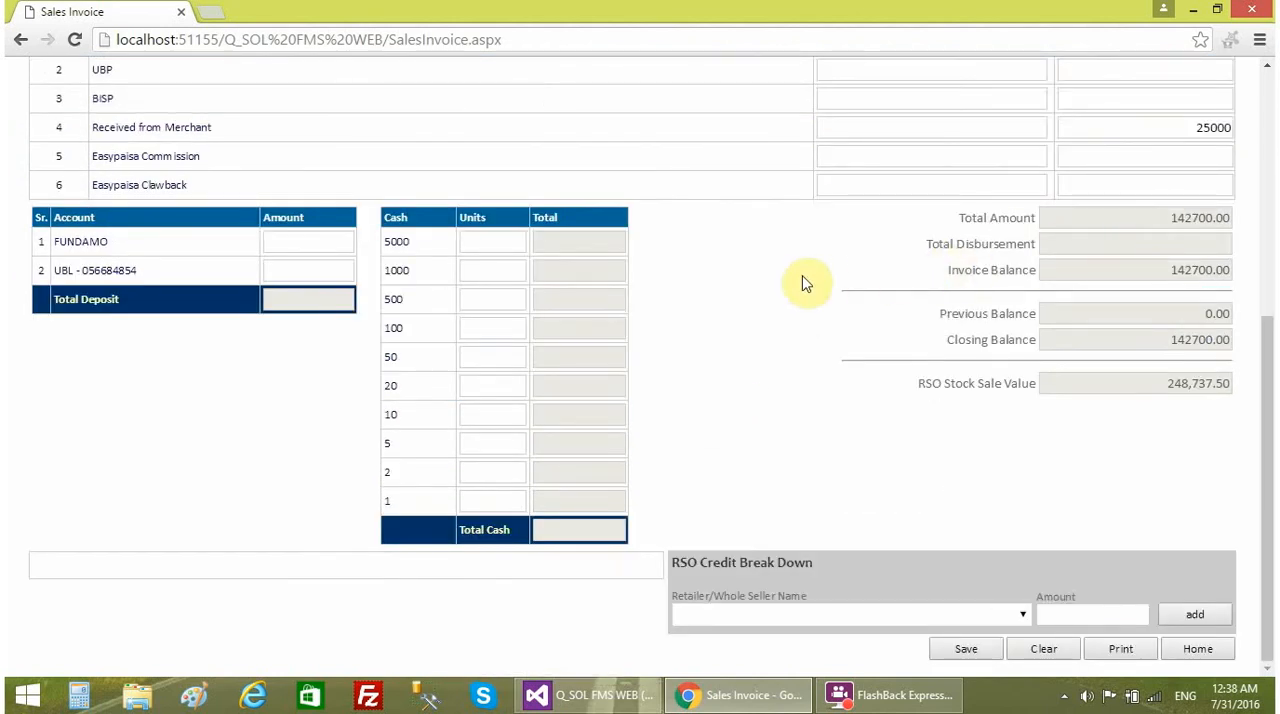
scroll(603, 237, up, 5)
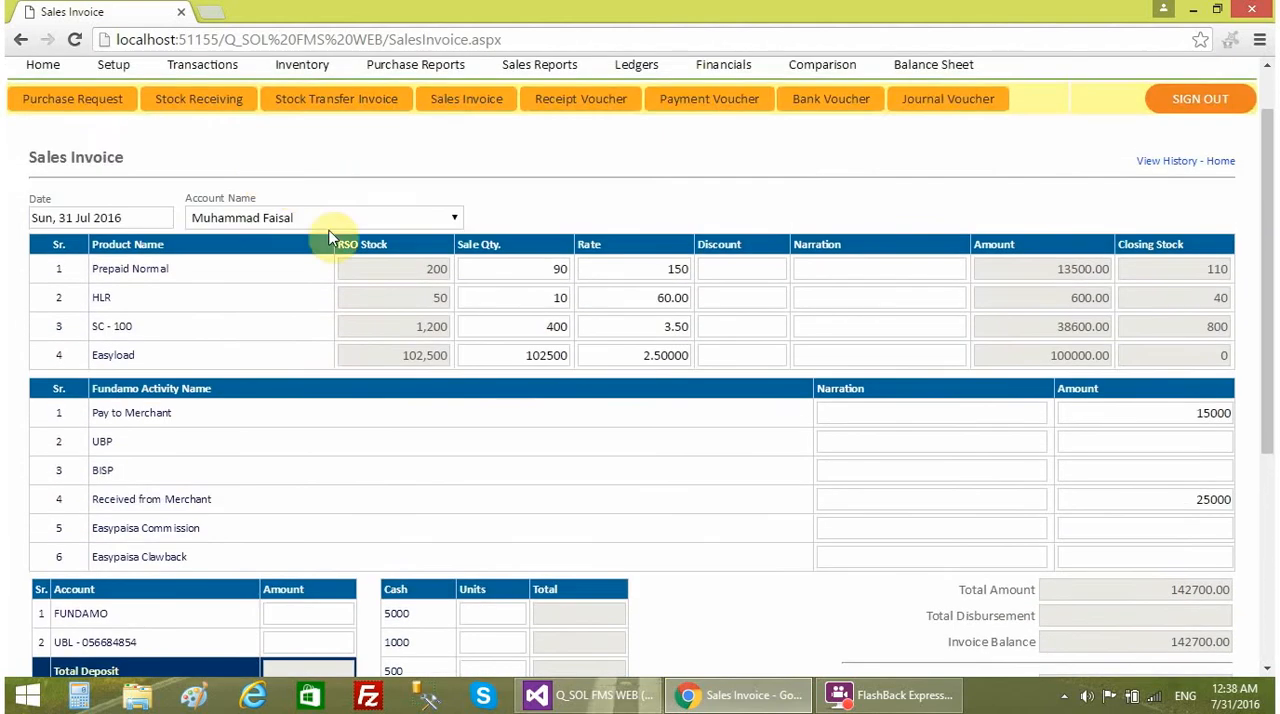
scroll(751, 400, down, 5)
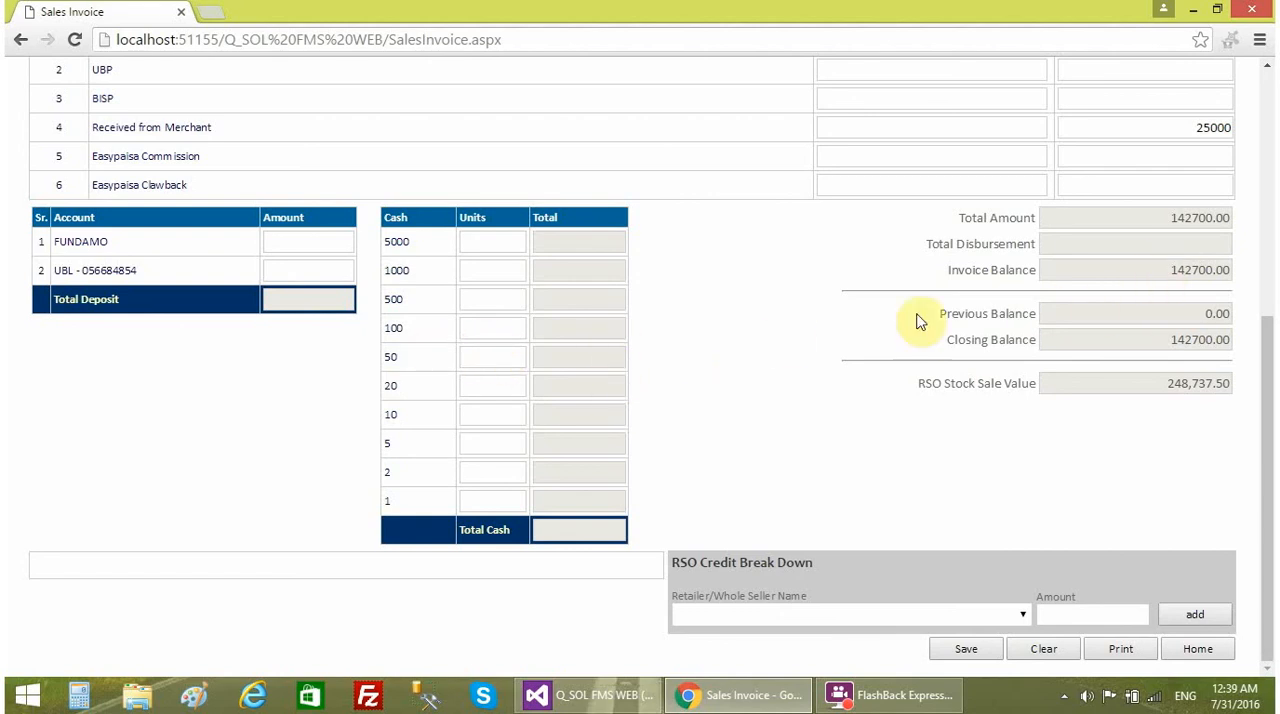
- Enter a deposit of 100000 for the UBL account and check the total disbursement and invoice balance
click(326, 272)
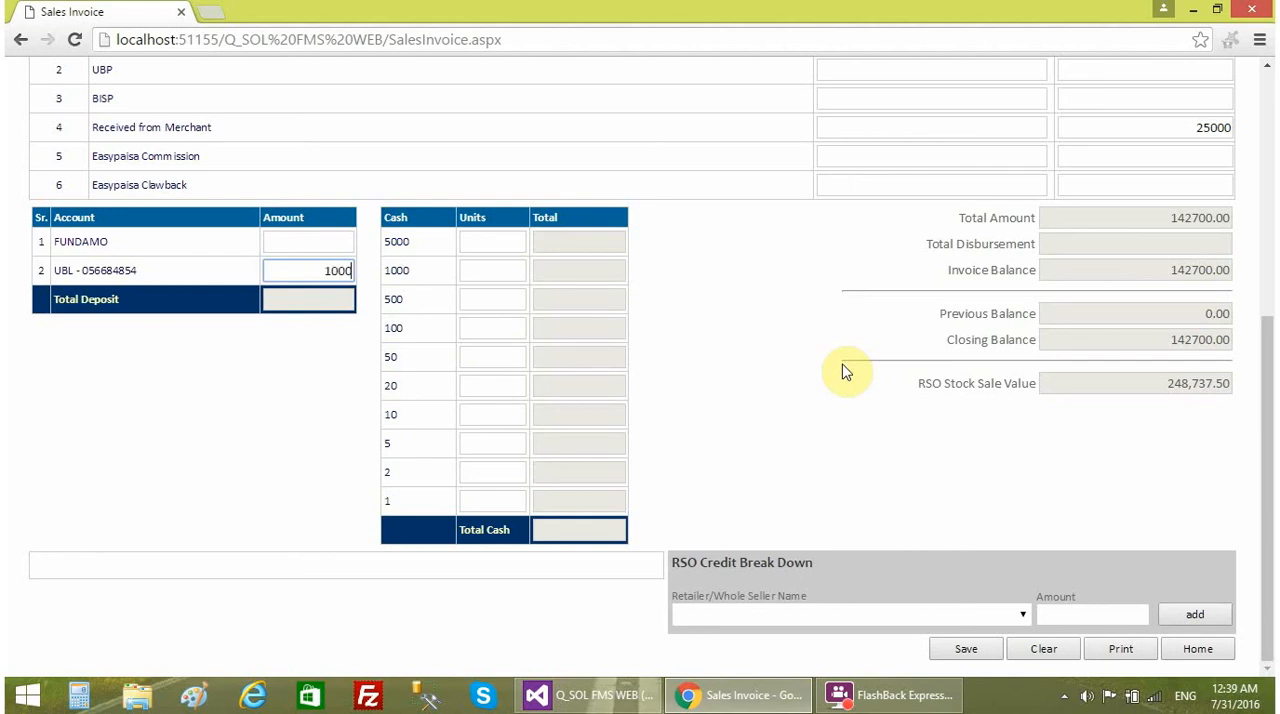
click(665, 333)
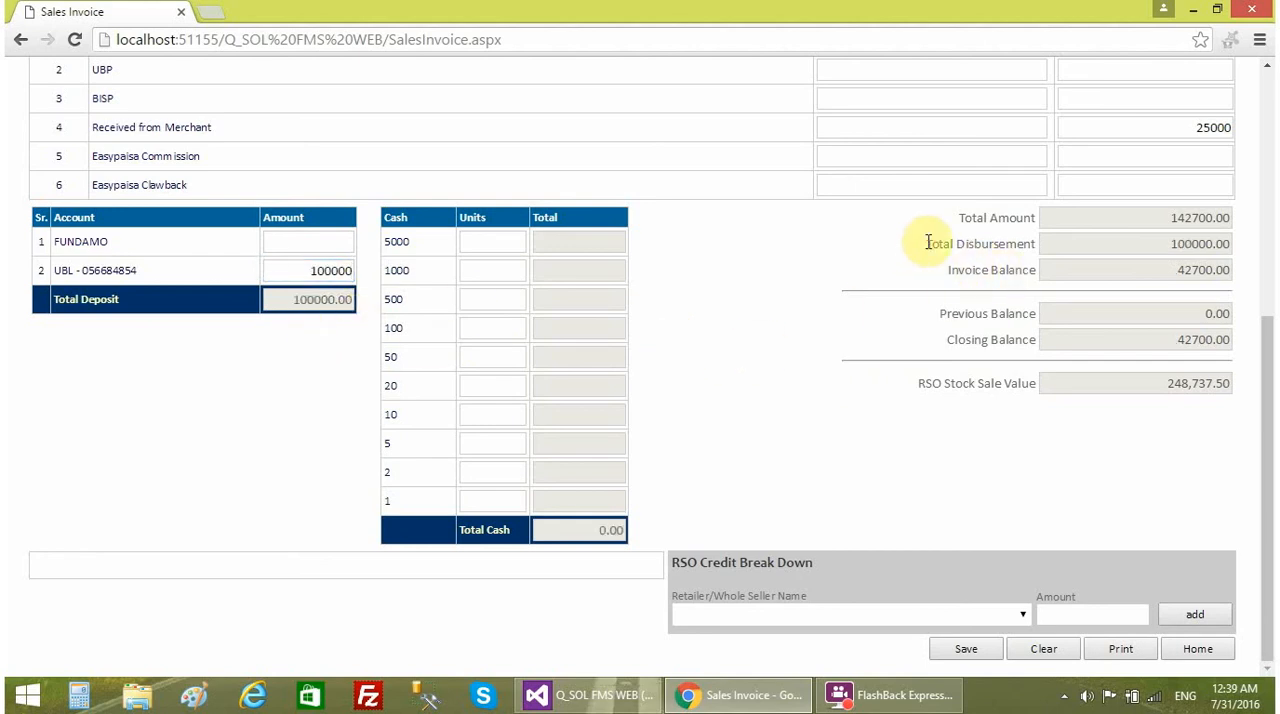
drag(924, 244, 1032, 243)
click(1124, 240)
click(948, 270)
drag(970, 270, 1194, 277)
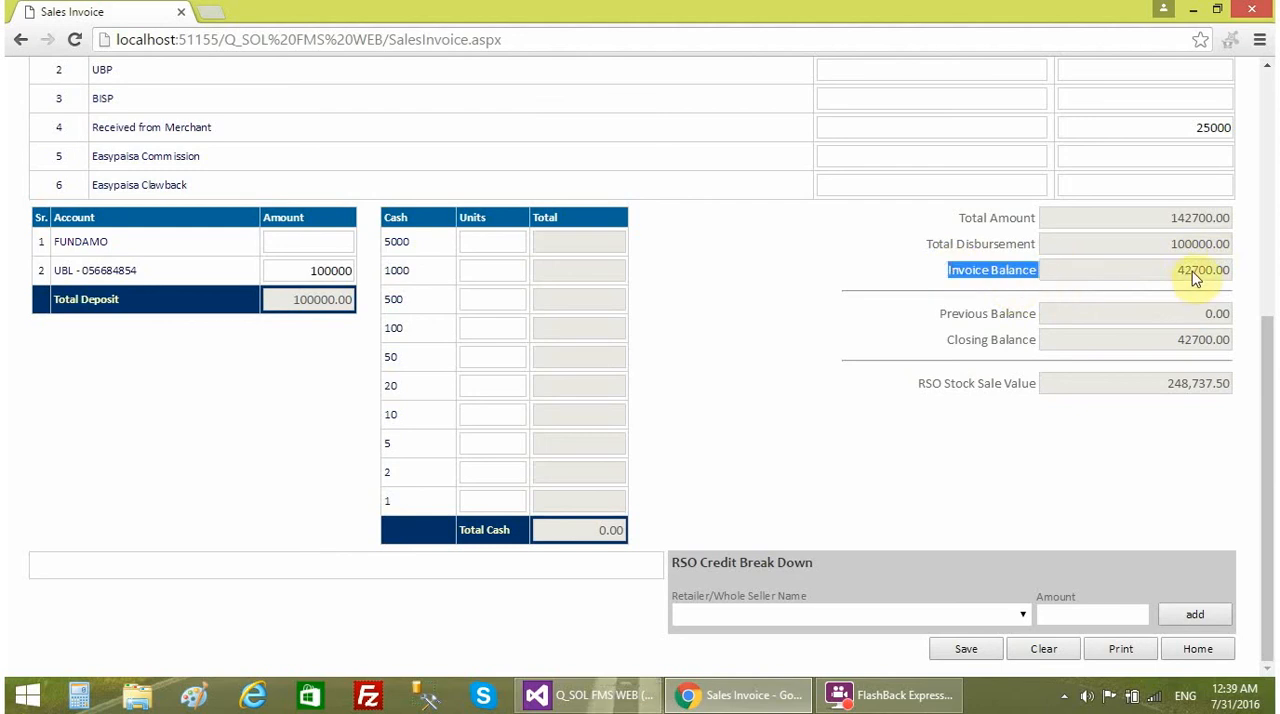
click(1134, 272)
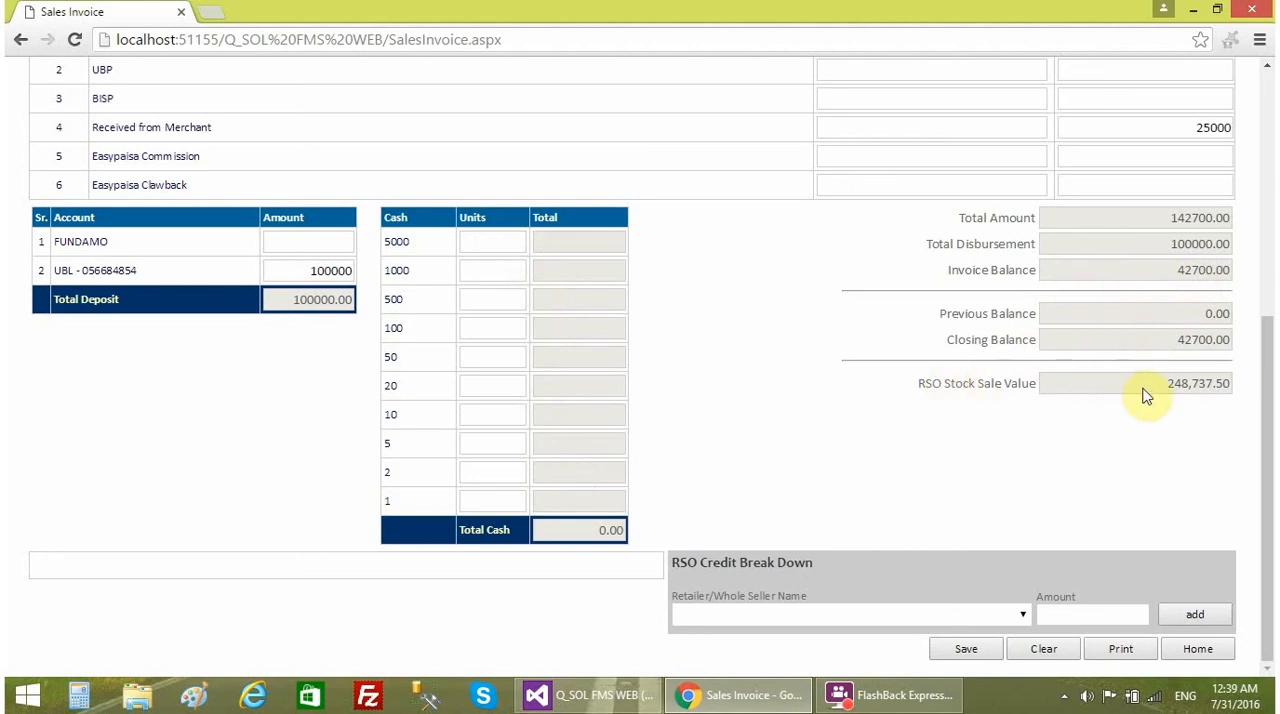
- Compare the employee's product stock and Fundamo entries with the closing balance and RSO stock sale value
scroll(1090, 430, up, 1)
scroll(600, 400, up, 4)
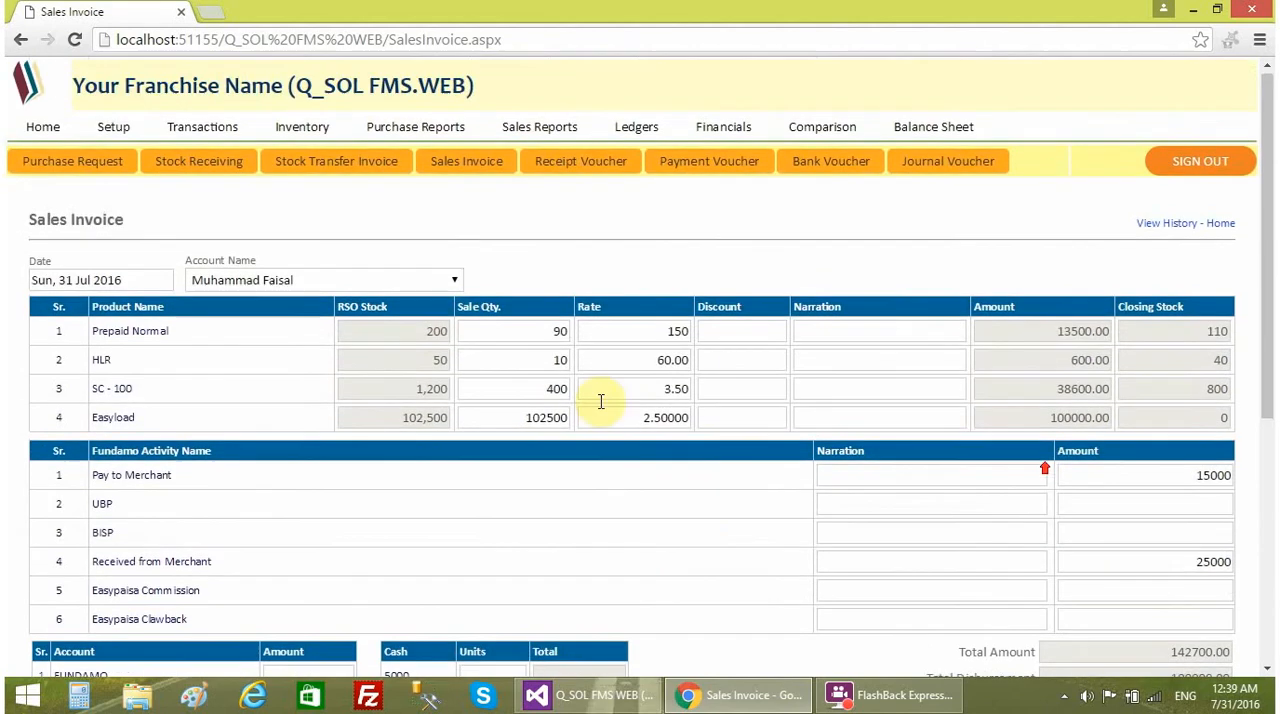
scroll(980, 477, down, 5)
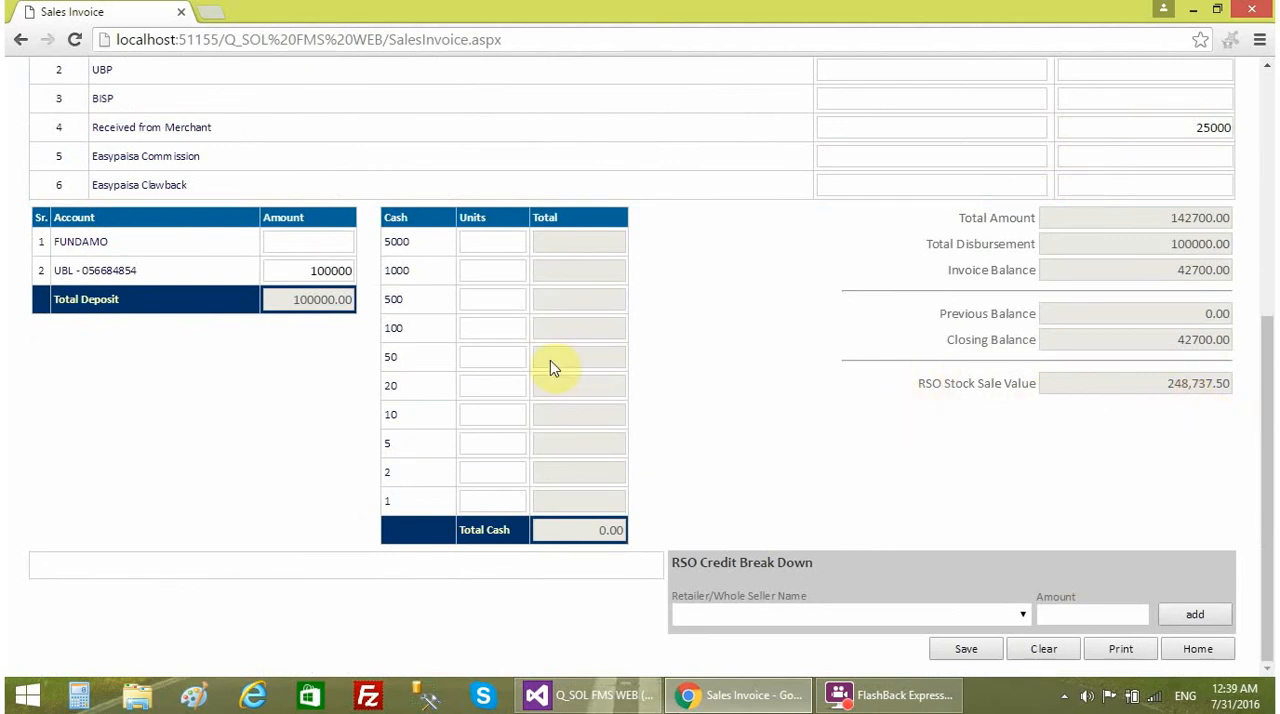
scroll(900, 440, up, 2)
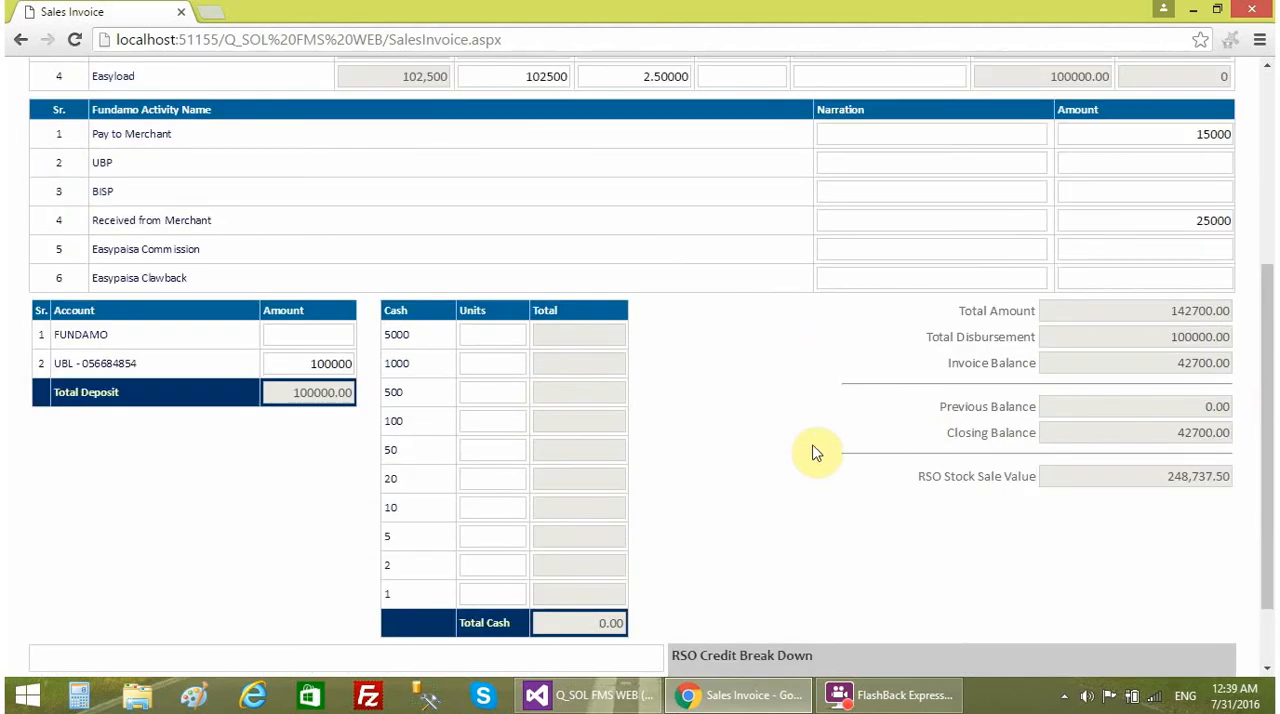
scroll(815, 449, down, 2)
scroll(815, 449, up, 3)
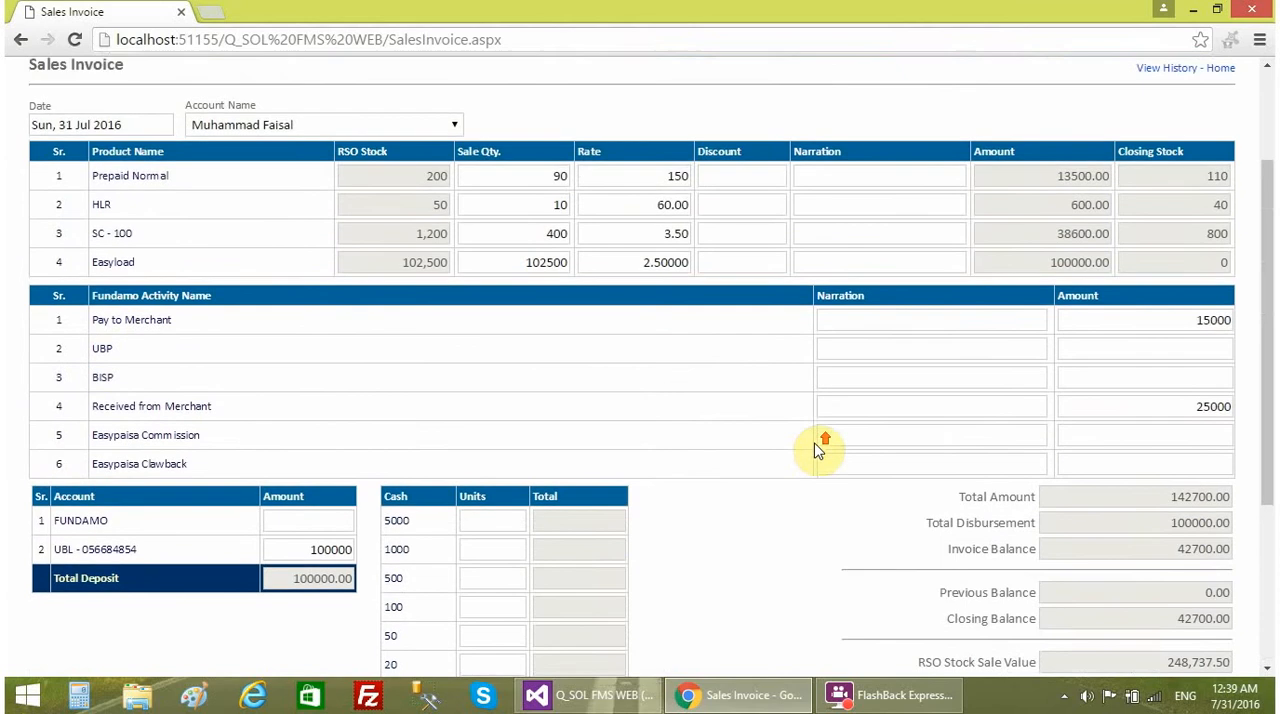
scroll(815, 449, down, 1)
scroll(818, 450, down, 3)
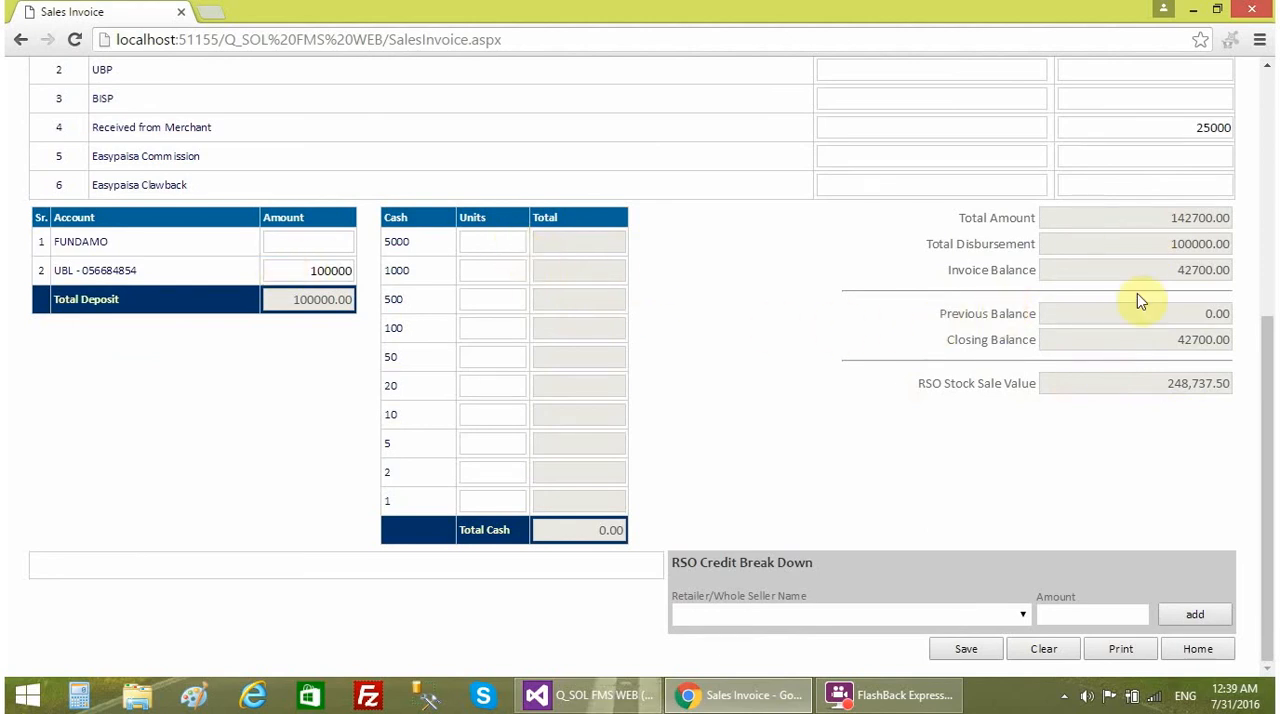
- Enter 40 units of the 1000 note in the cash breakdown
click(509, 247)
click(494, 271)
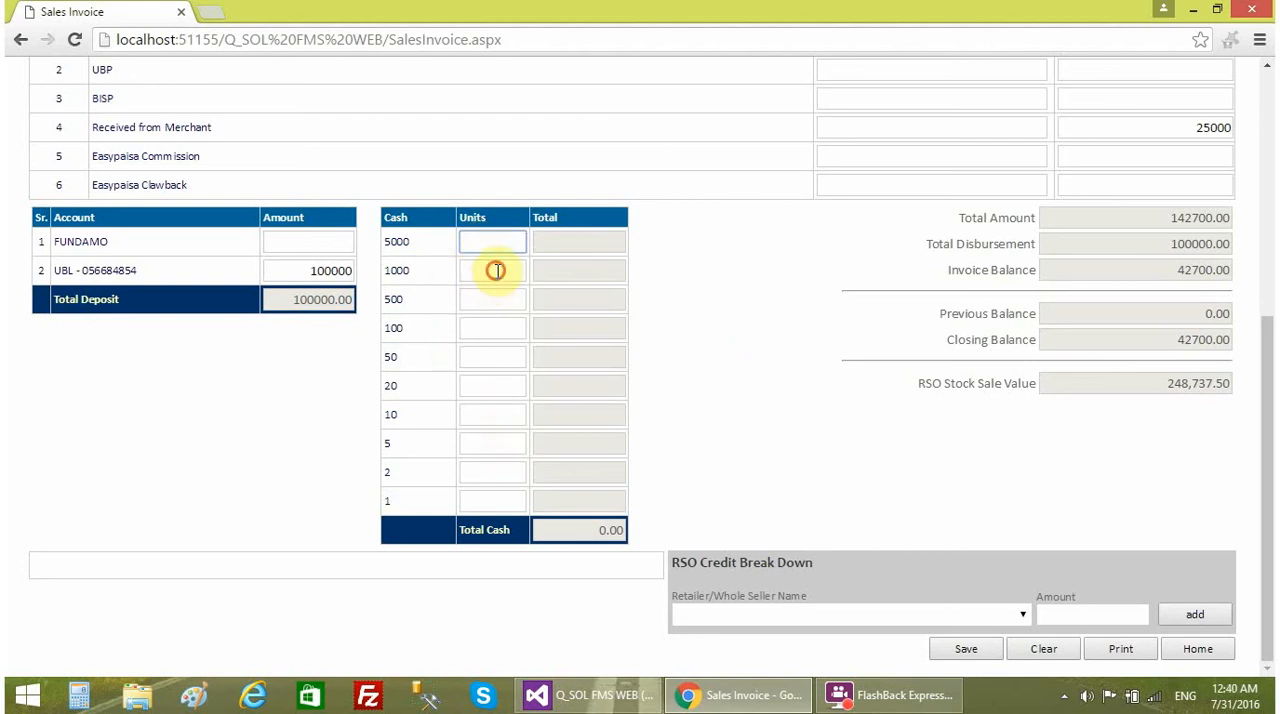
click(766, 318)
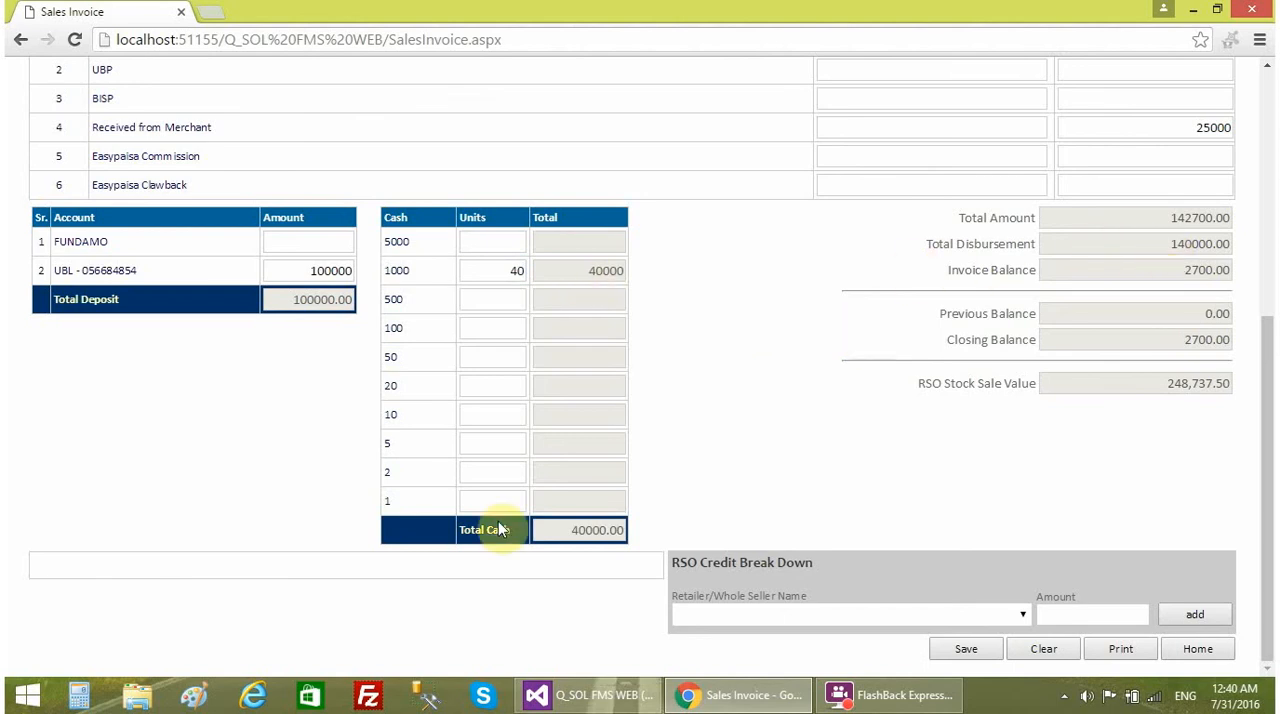
- Compare the total cash and total disbursement with the 1000 note units
click(561, 529)
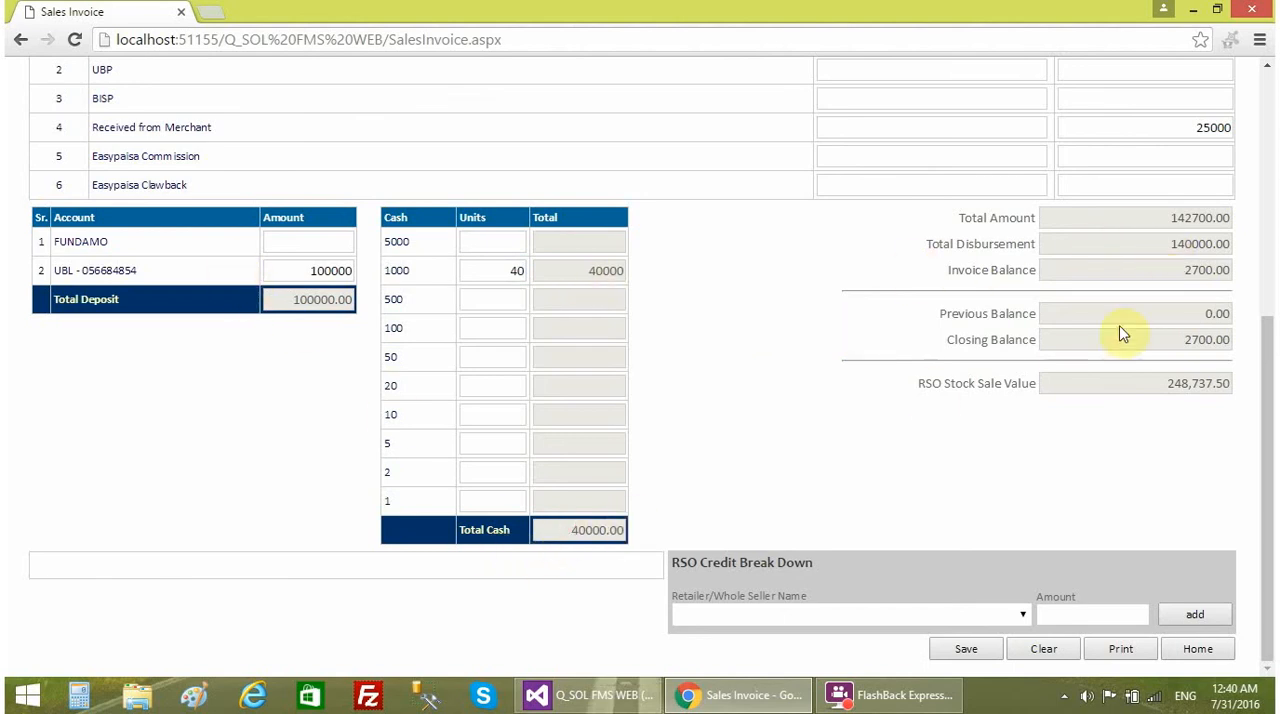
double_click(1172, 255)
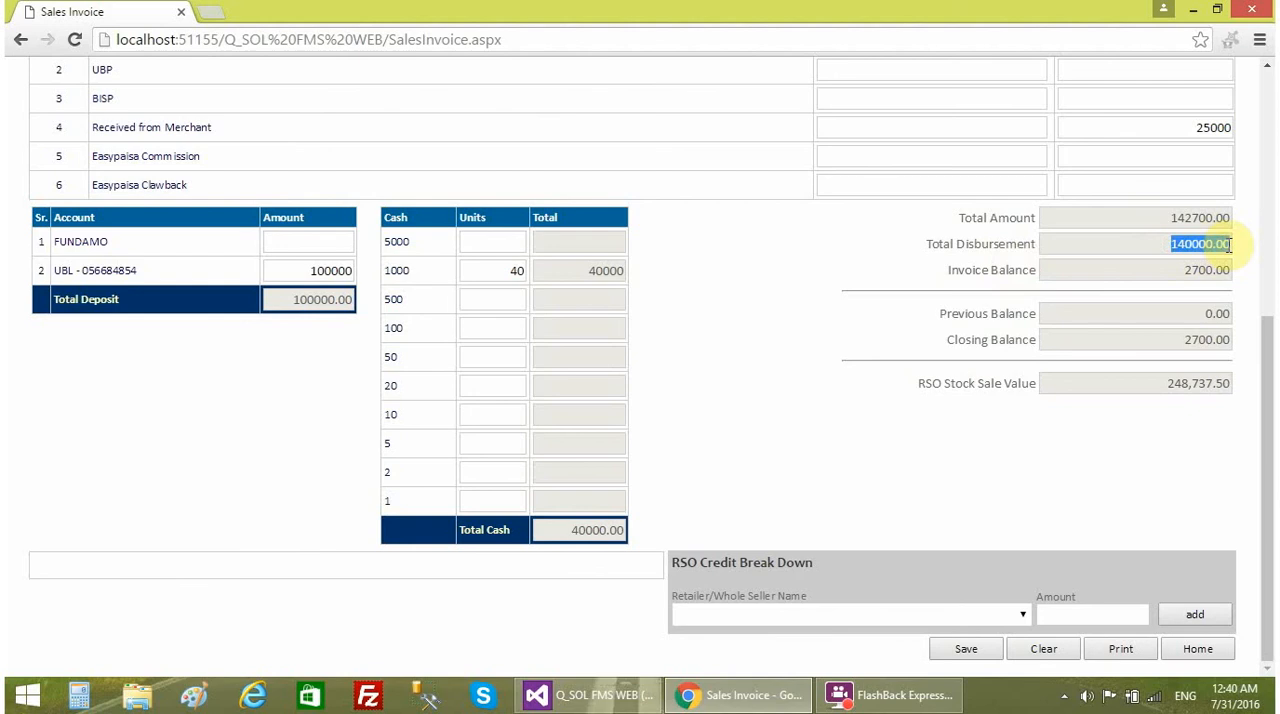
click(488, 279)
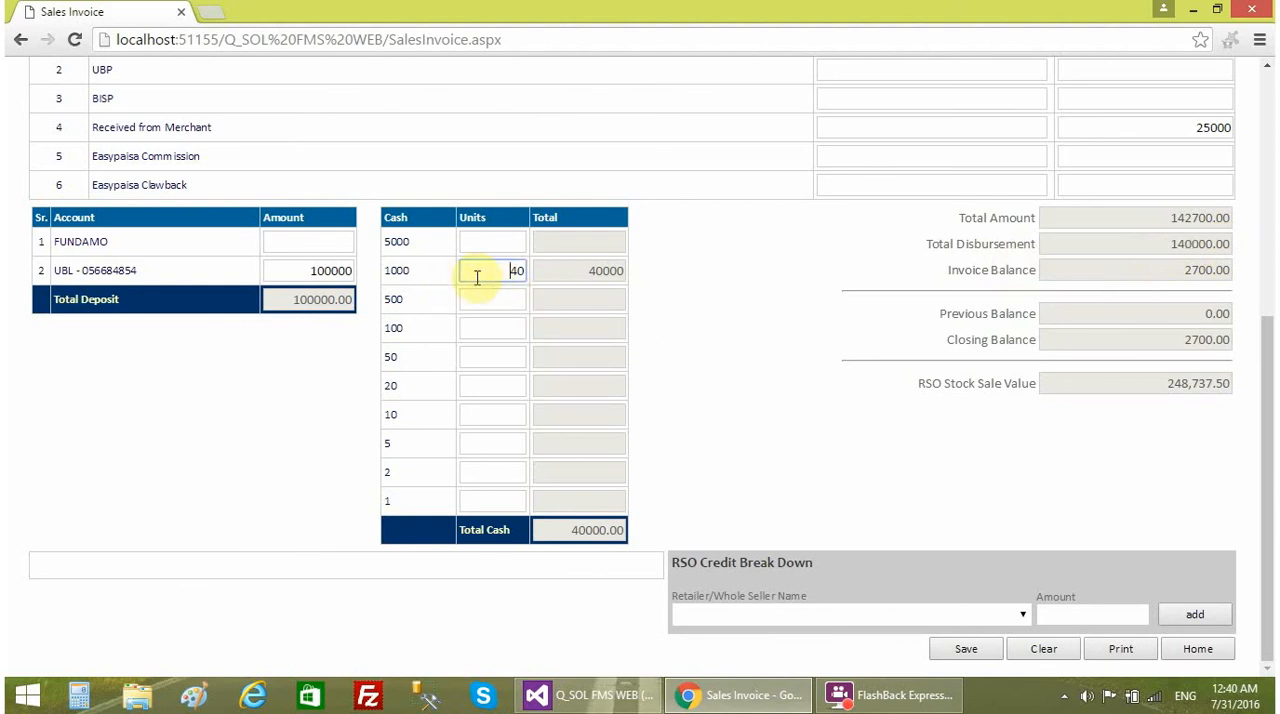
click(414, 281)
- Clear the 1000 note units and enter the cash as 40000 units of the 1 note
double_click(517, 272)
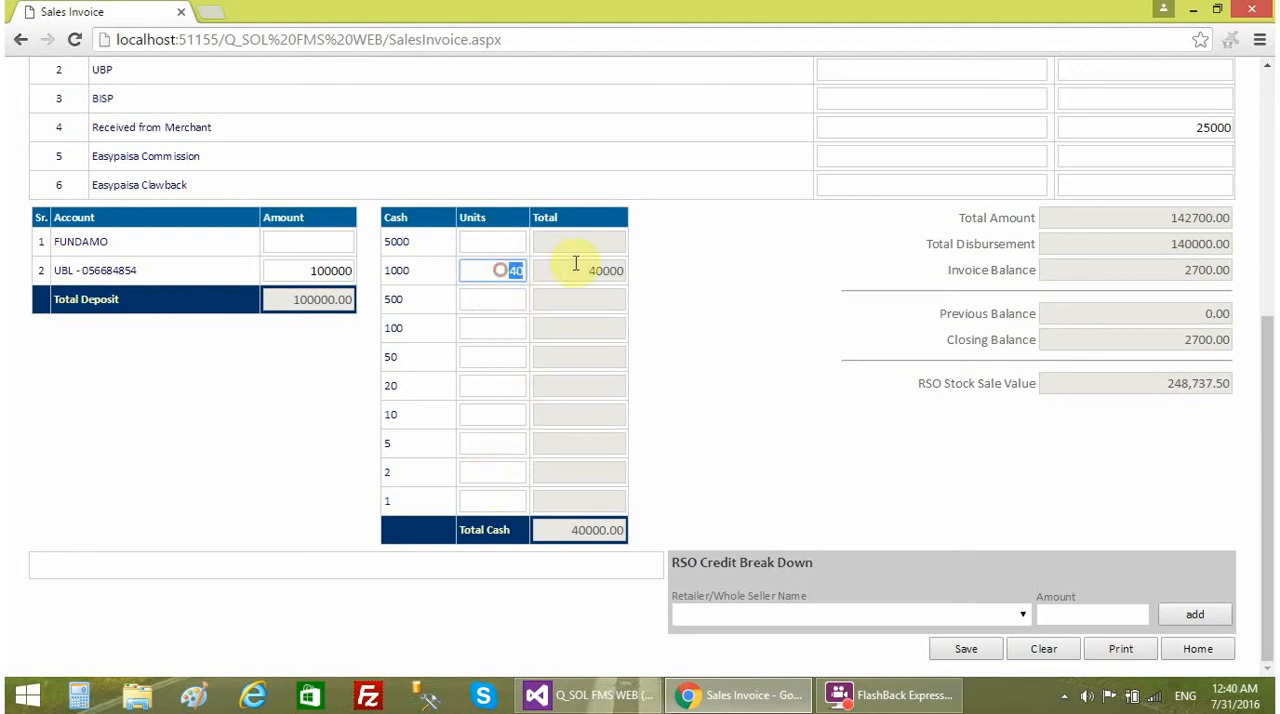
key(BackSpace)
click(473, 492)
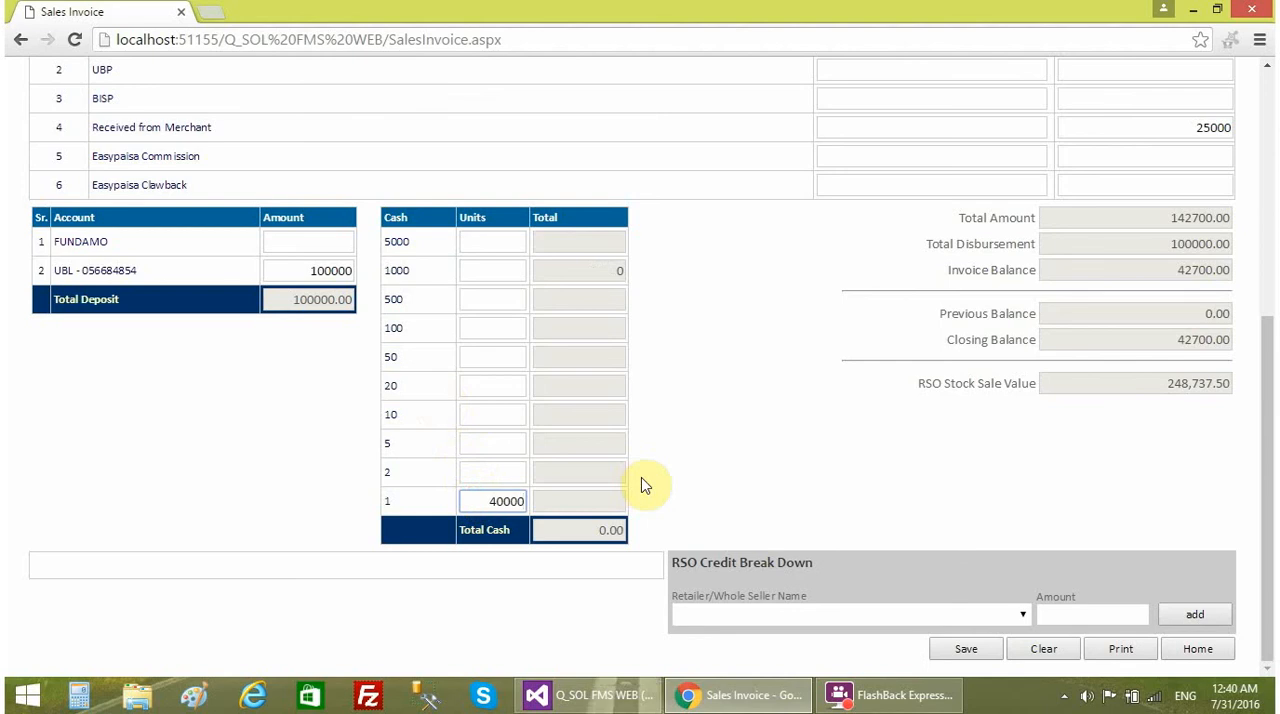
text(40000)
click(643, 485)
- Clear the 1 note units and re-enter 40 units of the 1000 note
click(481, 507)
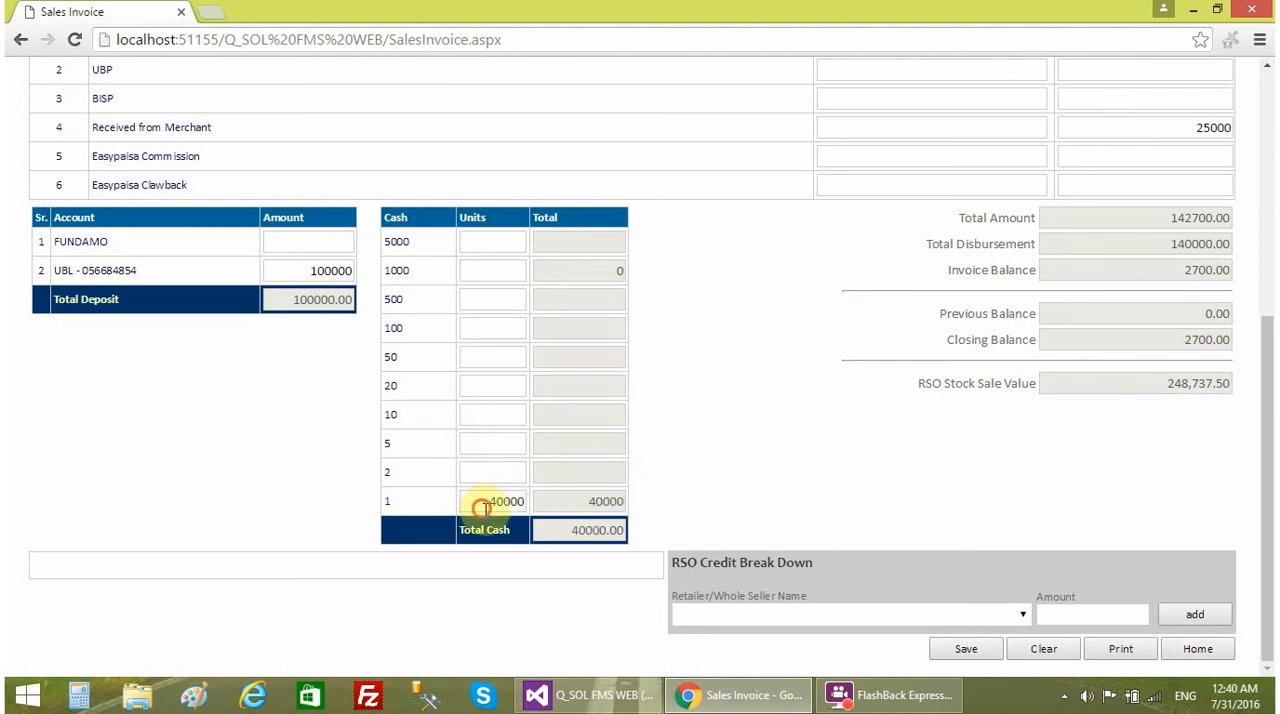
double_click(481, 507)
key(BackSpace)
click(492, 272)
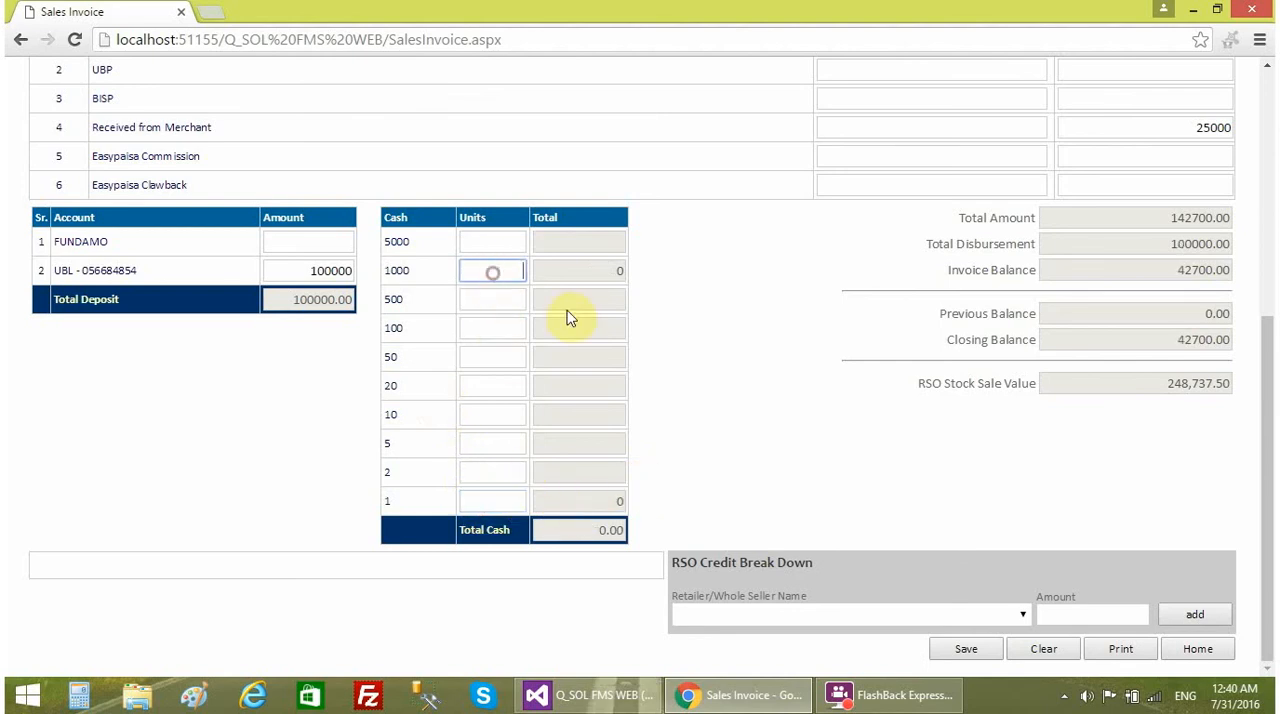
text(40)
click(680, 342)
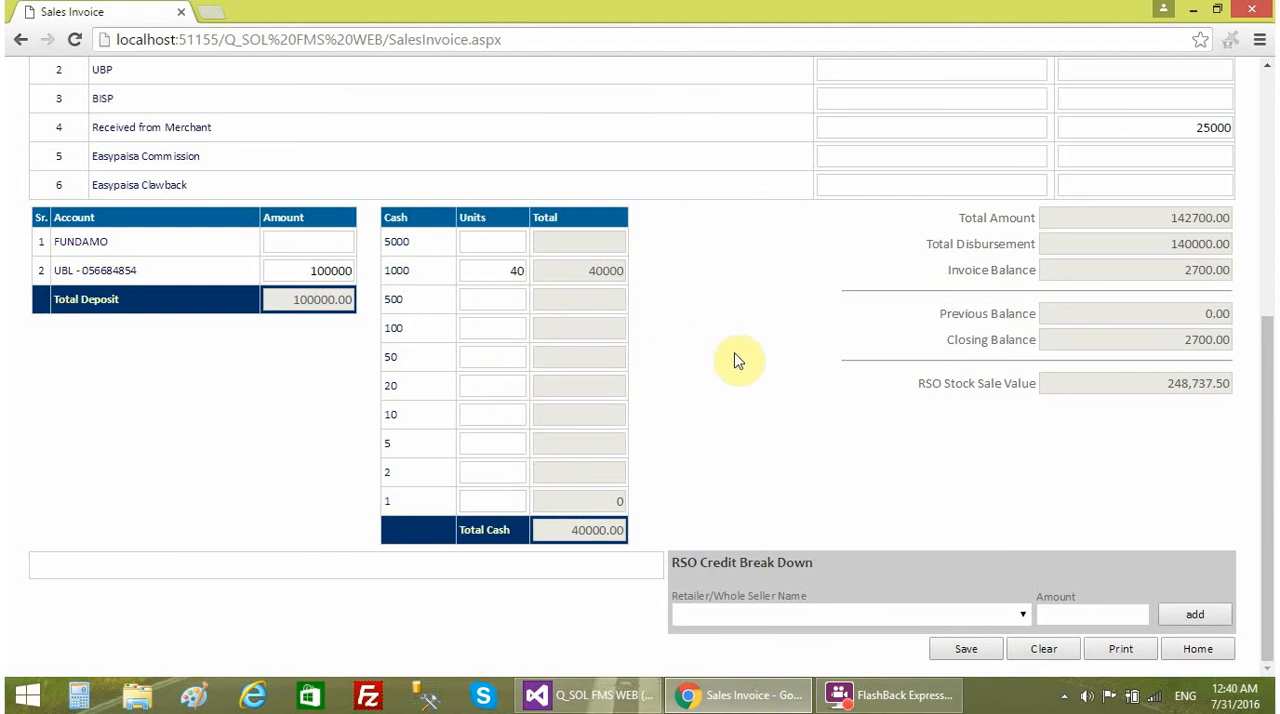
- Review the invoice's product sale lines and Fundamo activities alongside the deposit, cash and balance figures
scroll(755, 375, up, 1)
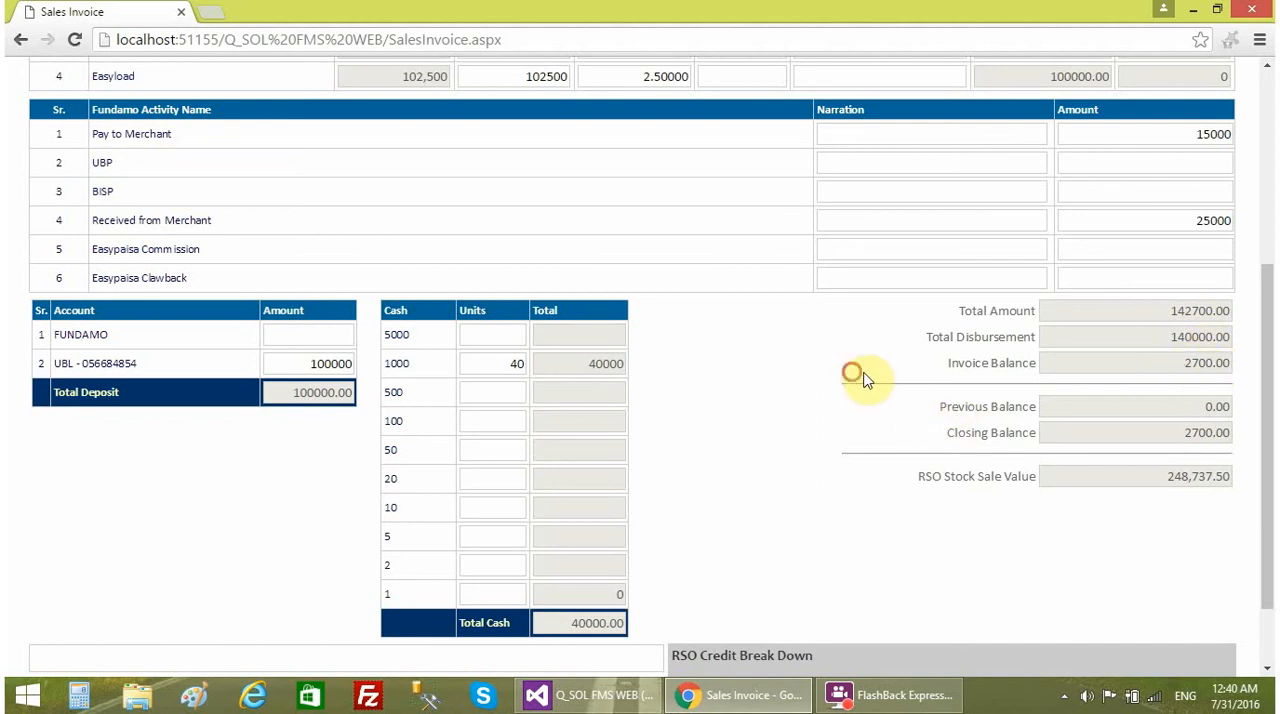
scroll(780, 475, down, 2)
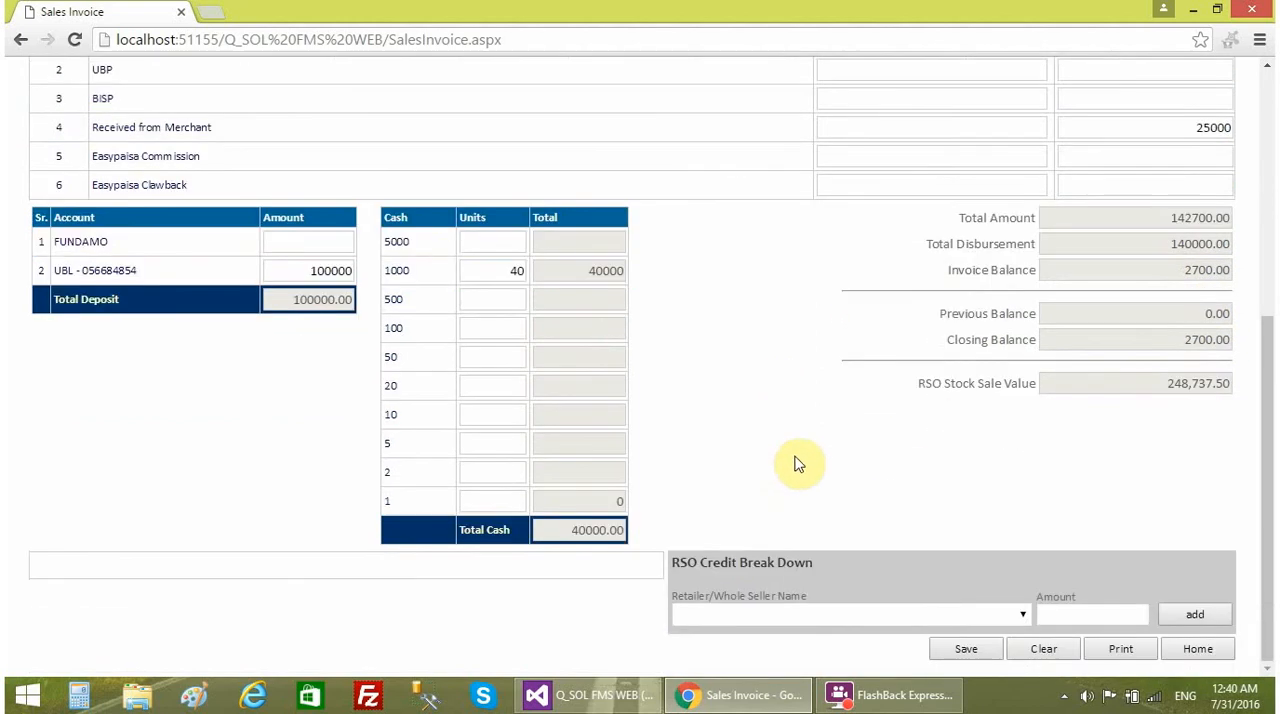
scroll(800, 457, up, 2)
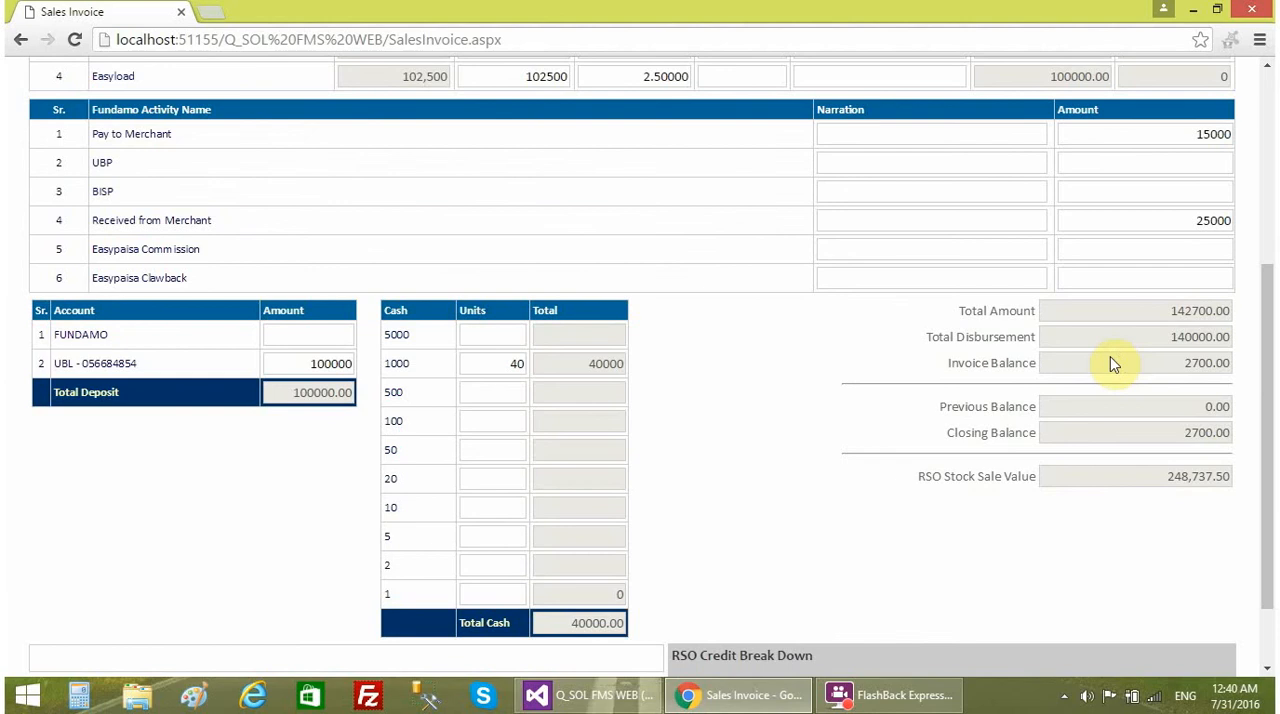
scroll(880, 470, up, 6)
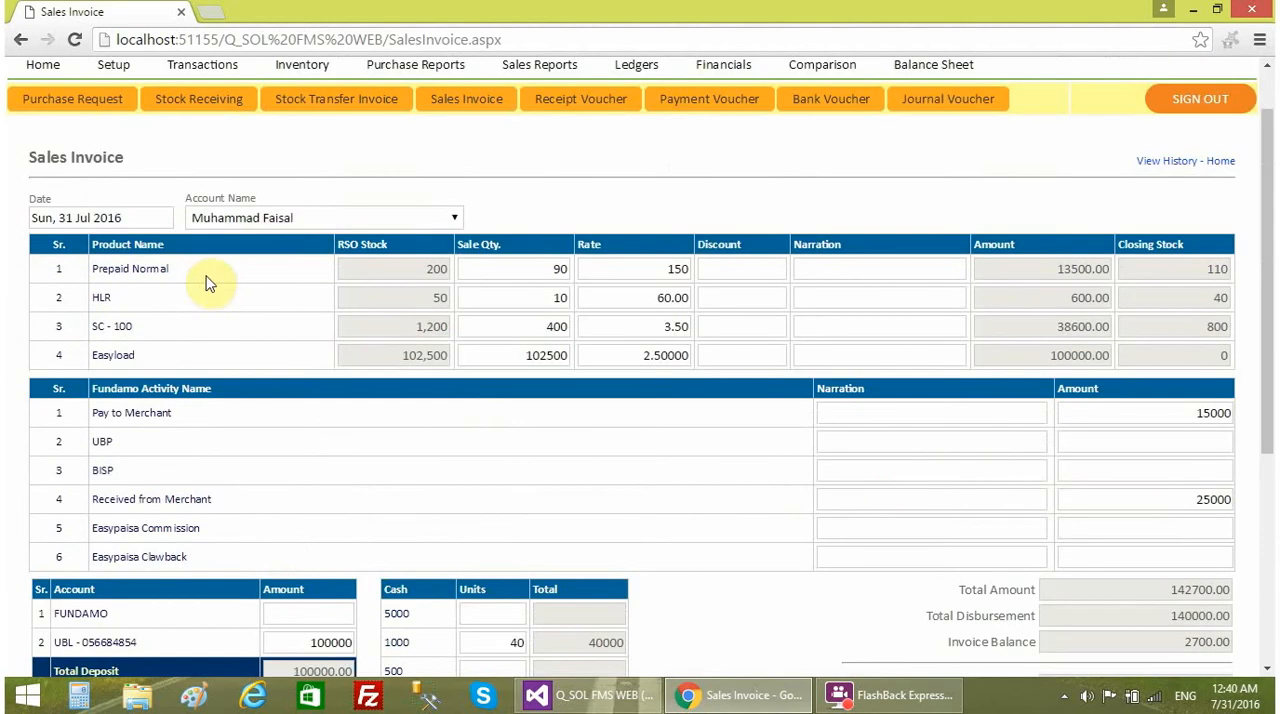
scroll(921, 476, down, 6)
scroll(880, 470, up, 2)
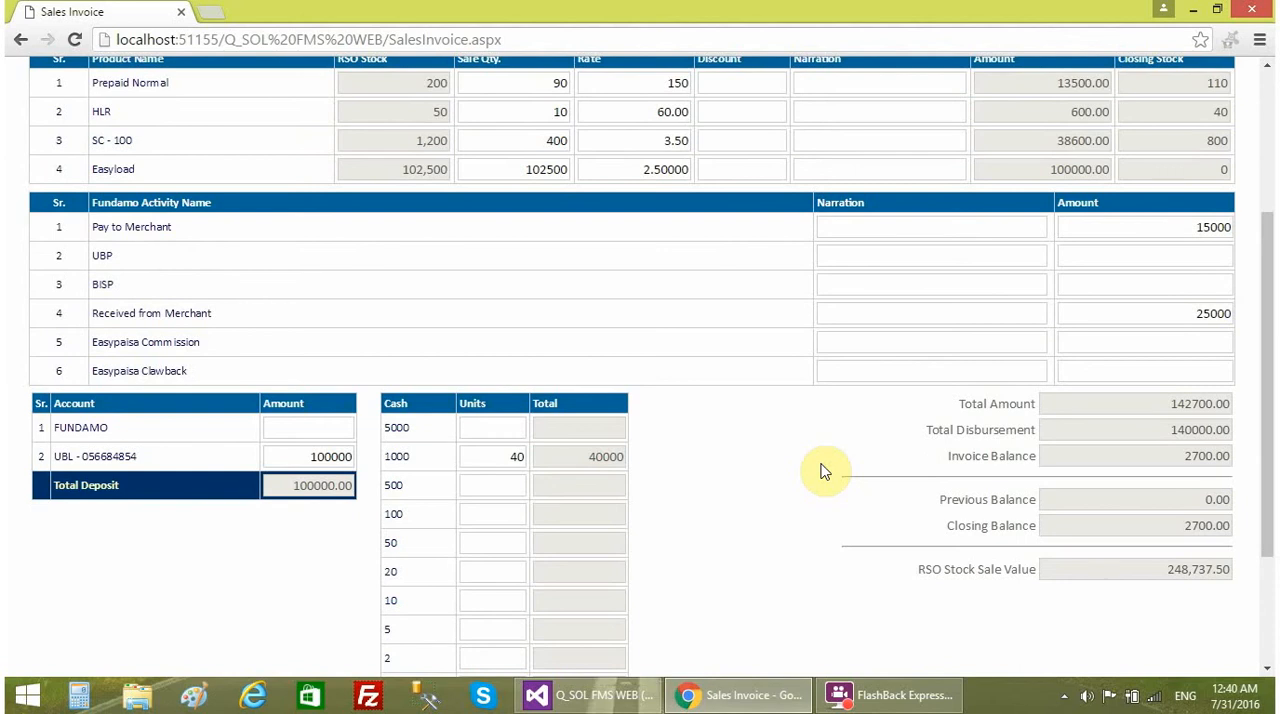
- Enter "remarks" as the note below the deposit and cash tables
scroll(835, 471, down, 2)
click(240, 560)
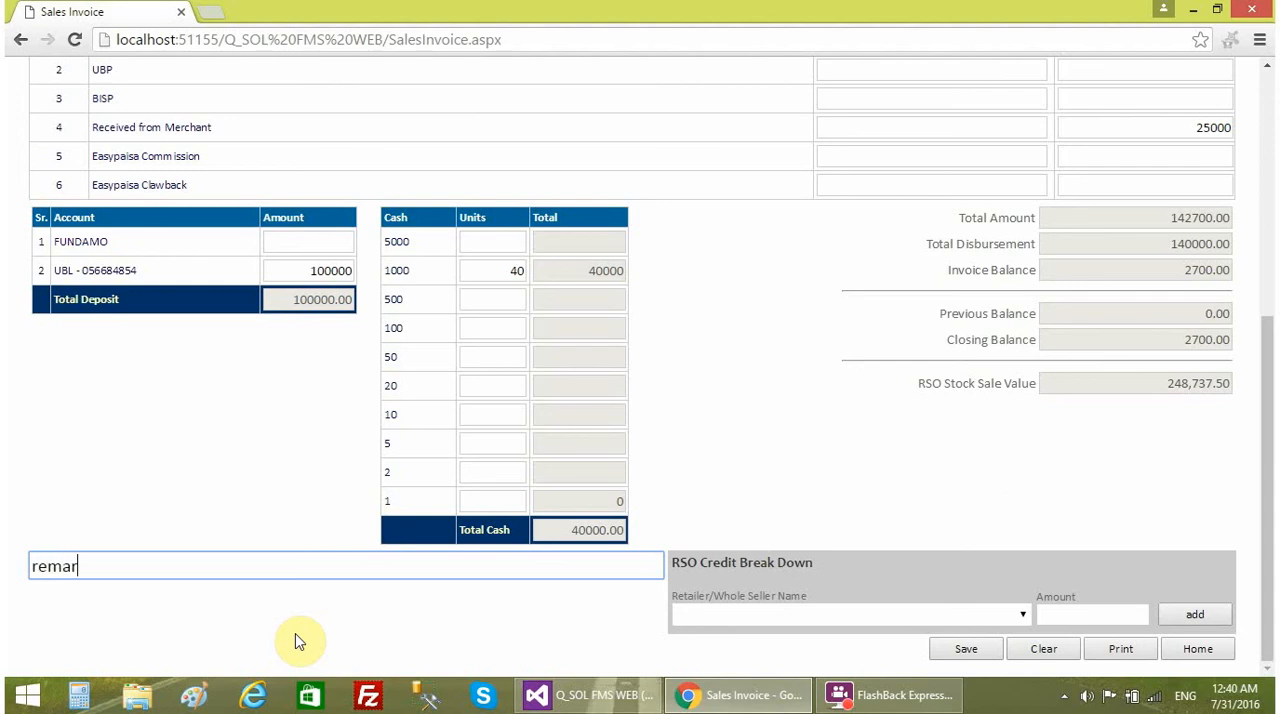
click(822, 430)
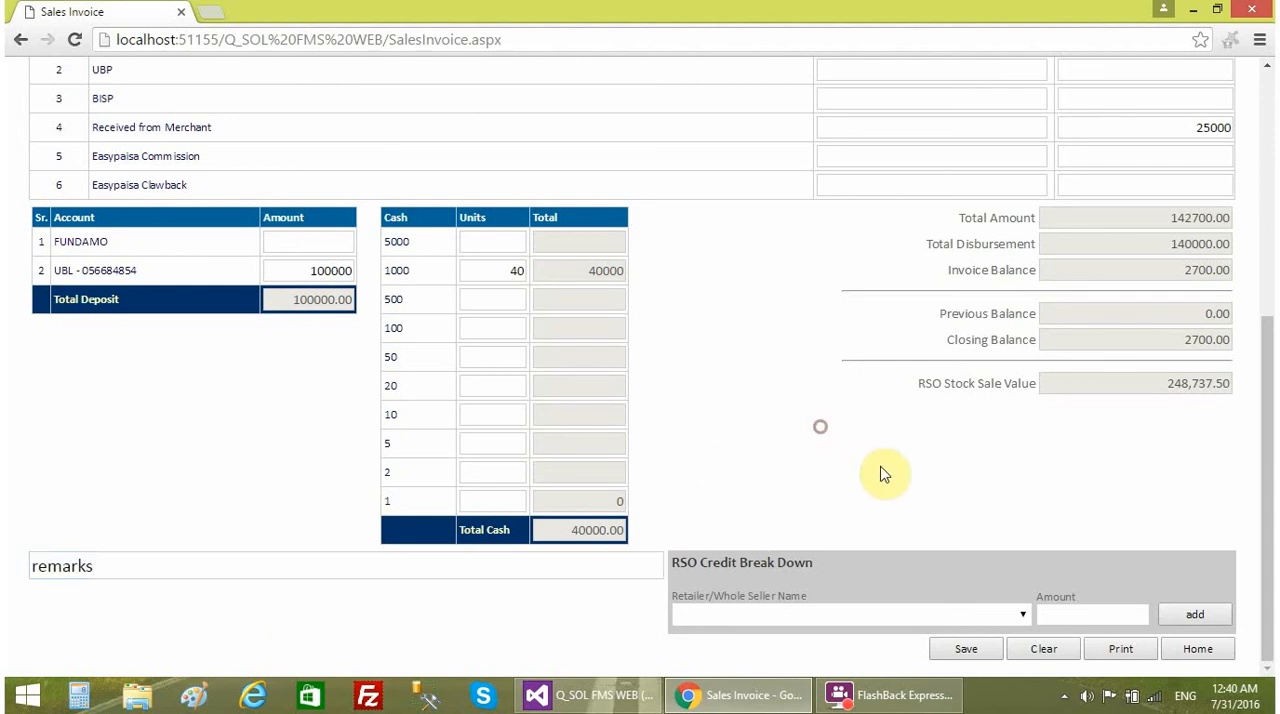
- Examine the RSO Credit Break Down section and its available retailers and wholesellers without choosing one
drag(670, 562, 824, 560)
click(862, 567)
click(878, 616)
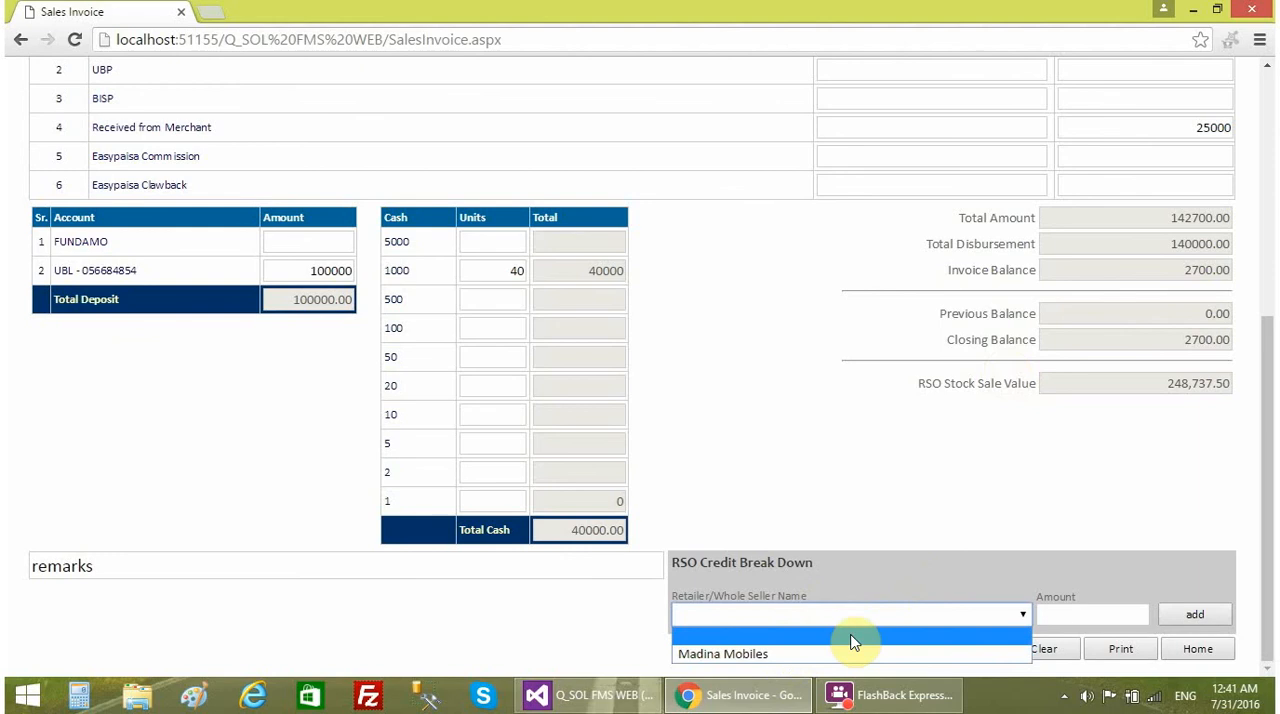
click(931, 538)
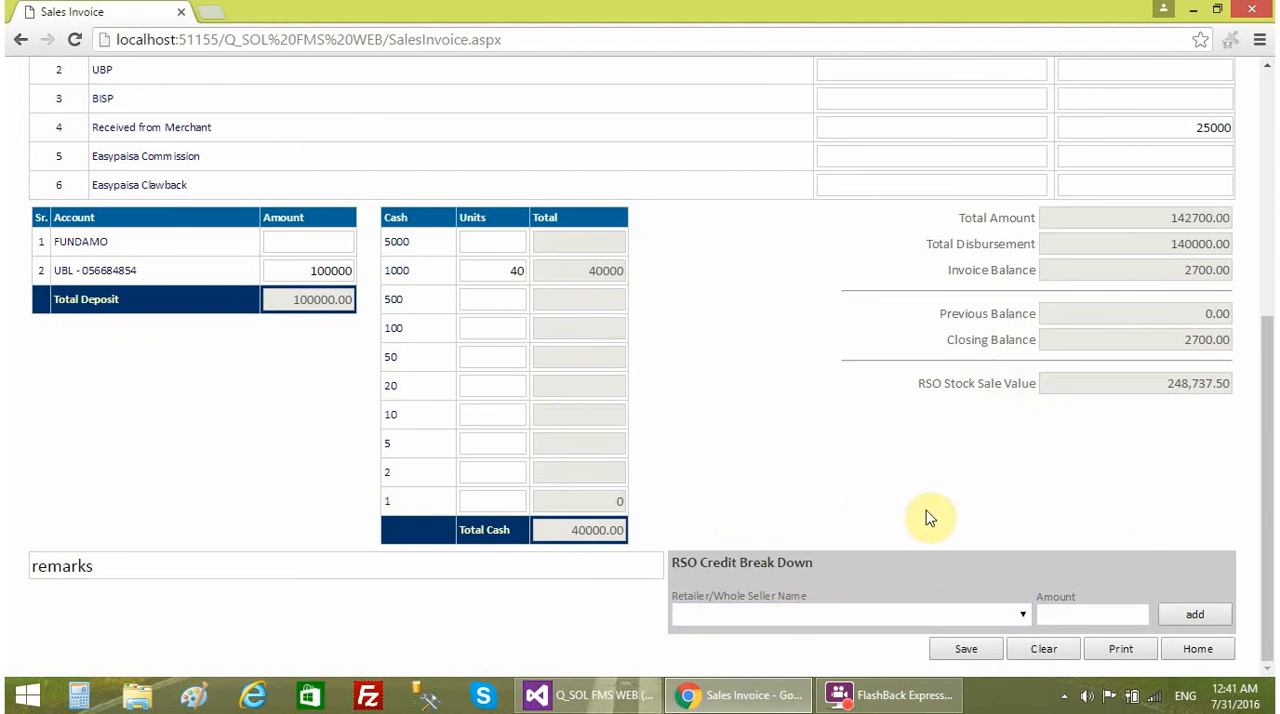
click(808, 615)
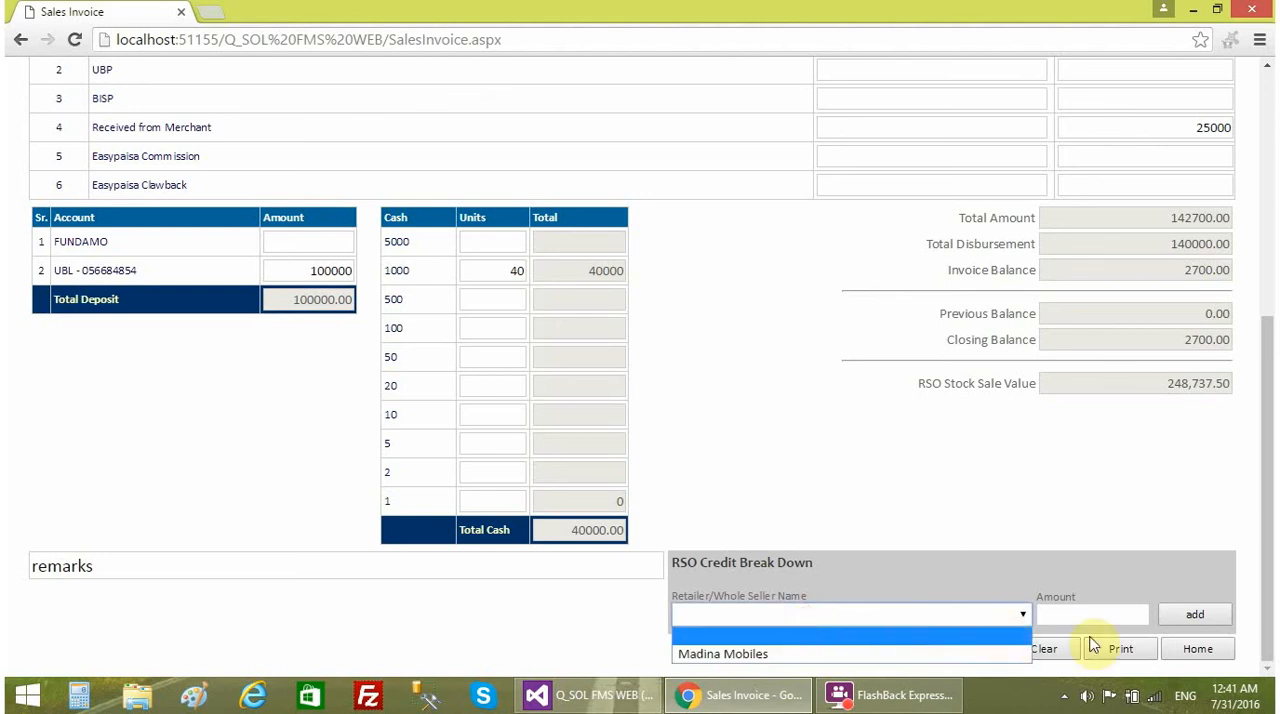
click(997, 518)
- Recheck the completed invoice, from product quantities and closing stock through Fundamo amounts to deposits, cash and closing balance
scroll(894, 503, up, 1)
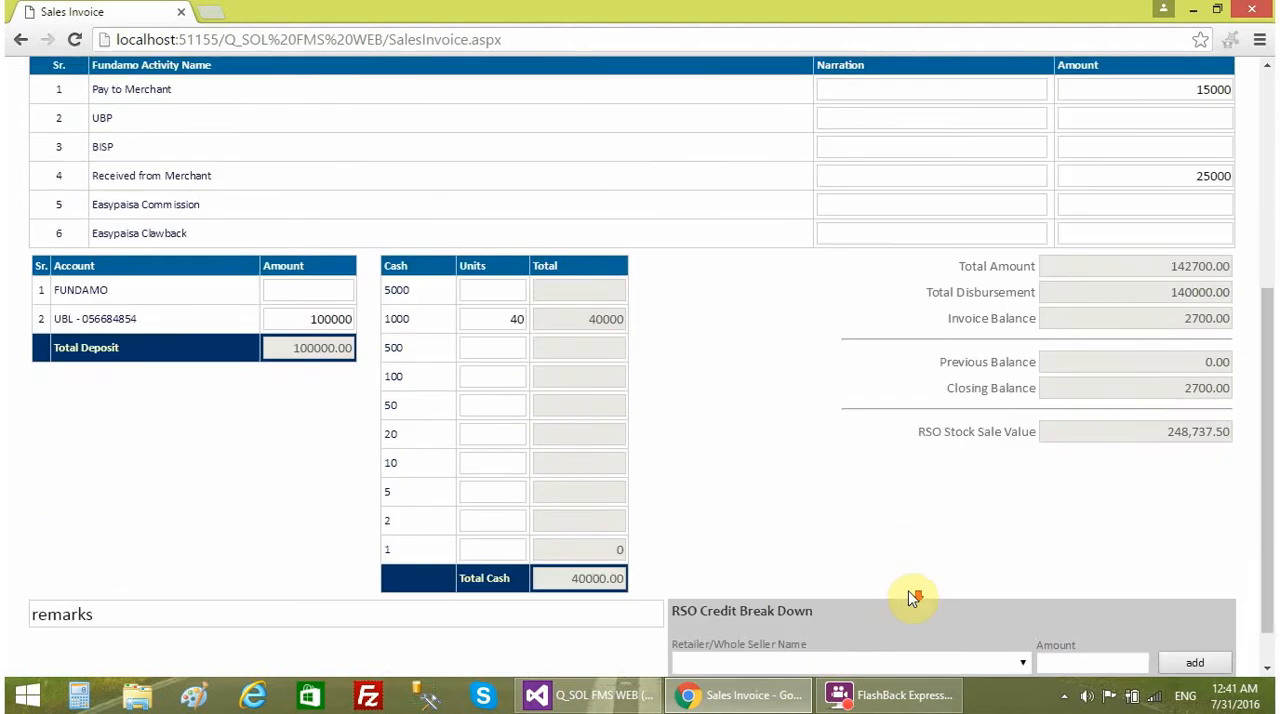
scroll(908, 597, down, 2)
scroll(908, 550, up, 1)
scroll(910, 556, up, 5)
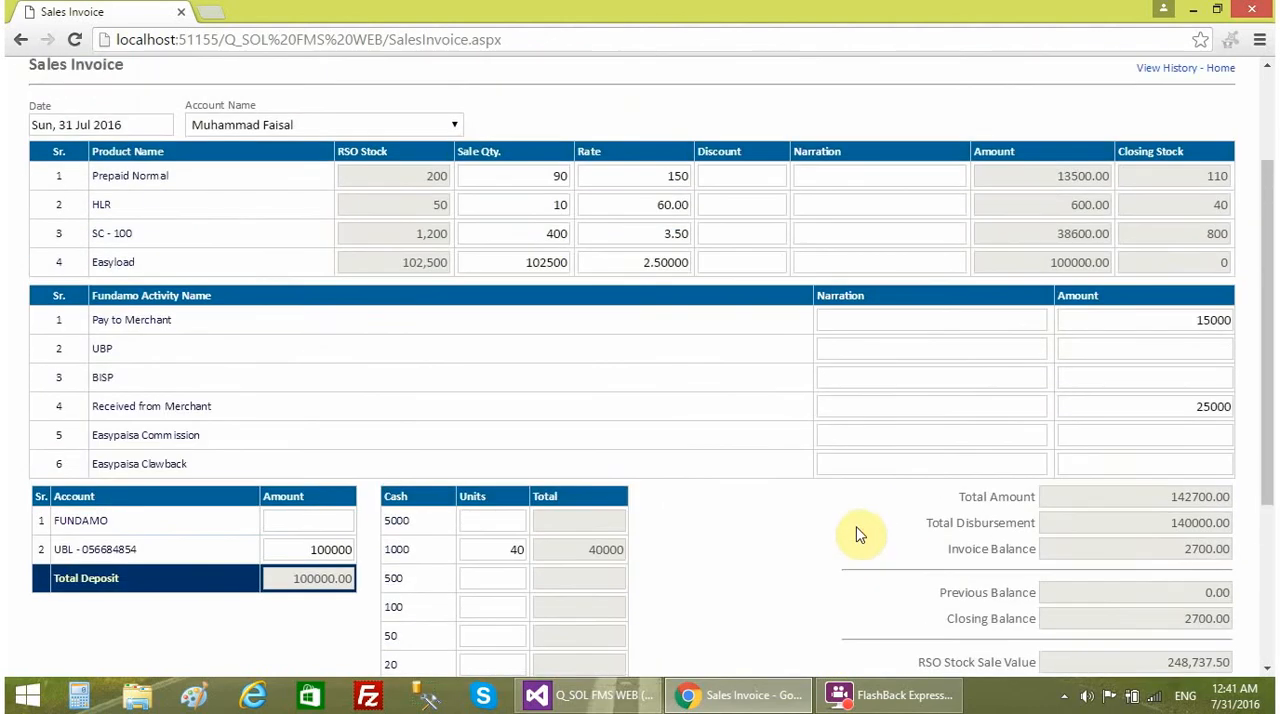
scroll(852, 518, down, 5)
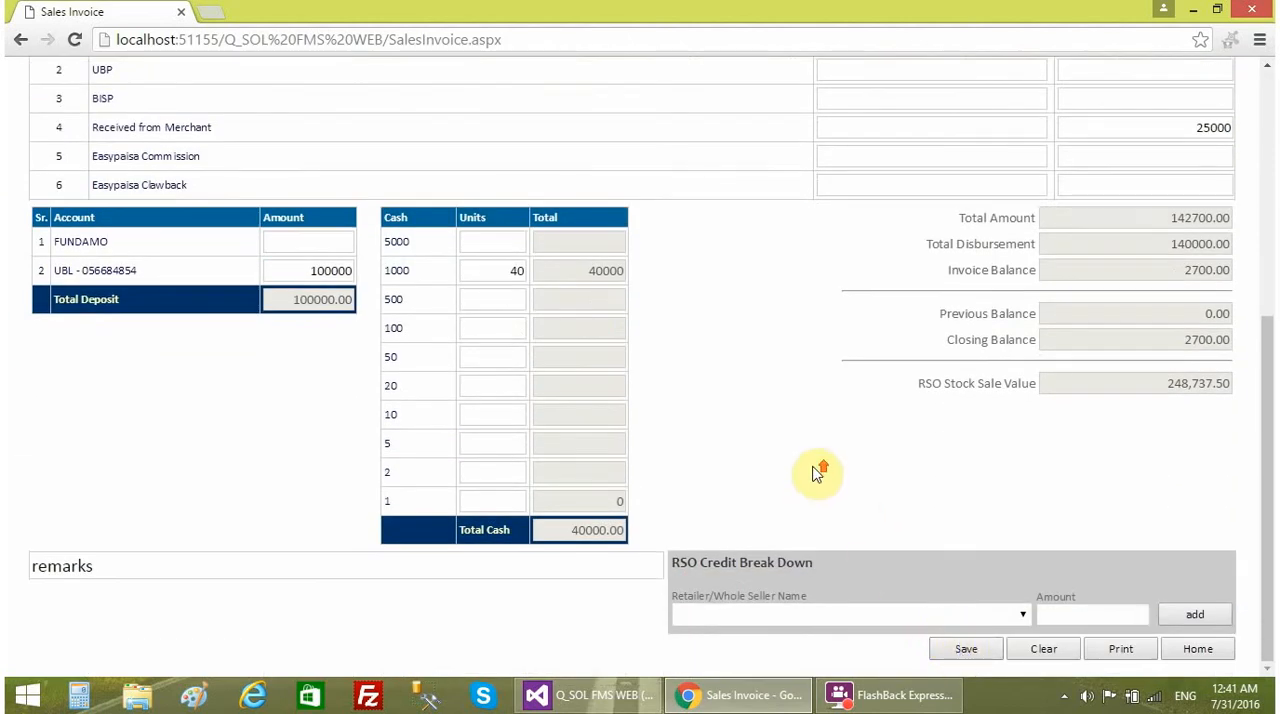
scroll(817, 474, up, 4)
scroll(791, 502, down, 3)
scroll(800, 475, down, 1)
scroll(797, 470, up, 3)
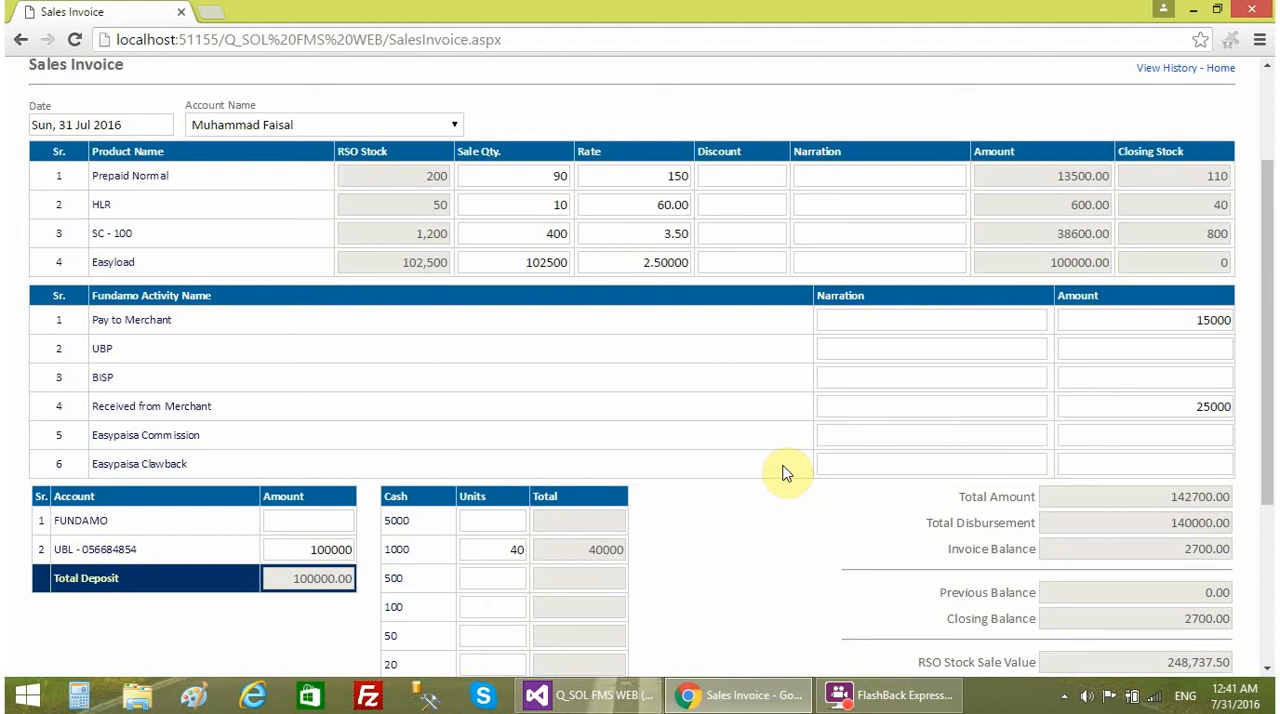
scroll(700, 435, down, 3)
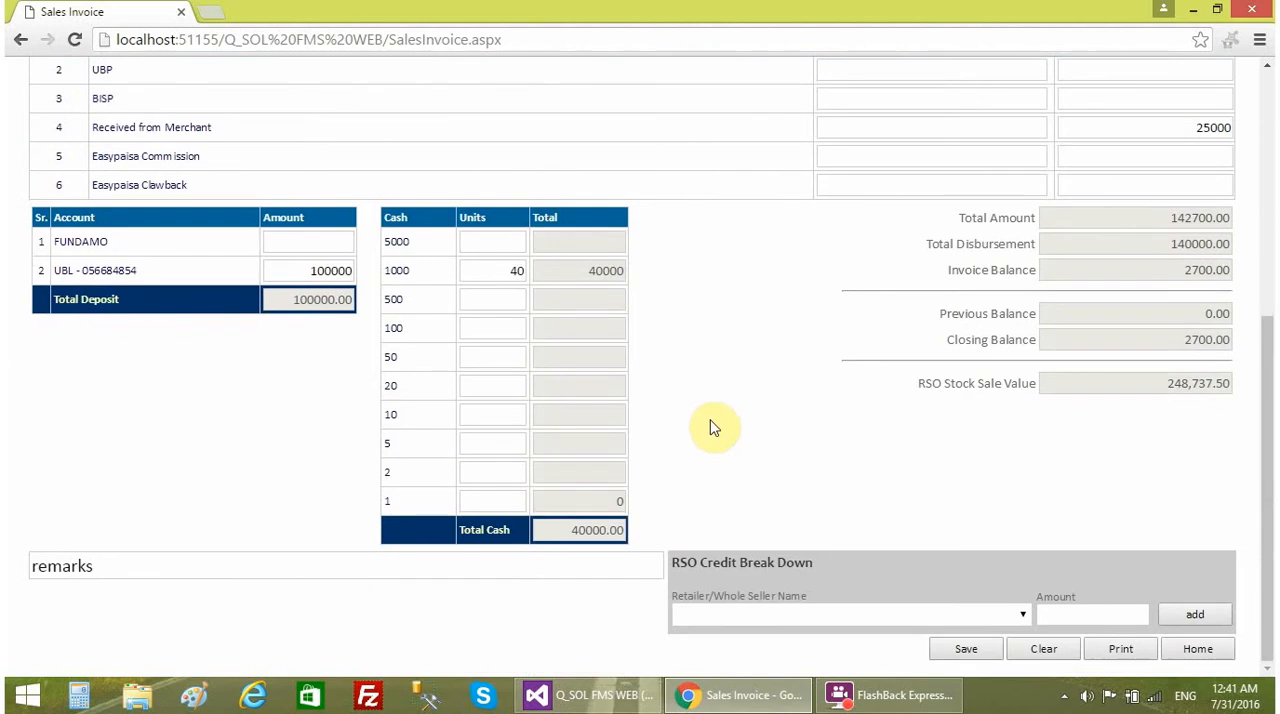
scroll(710, 428, up, 2)
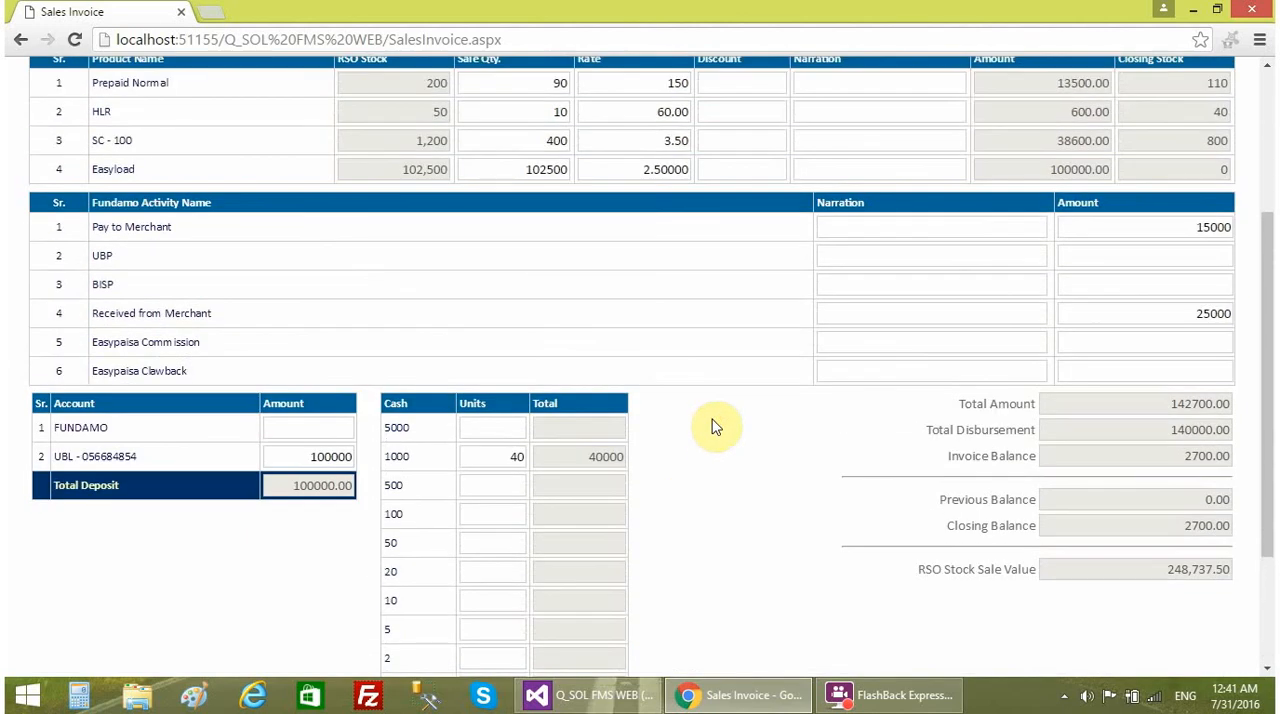
scroll(714, 427, up, 1)
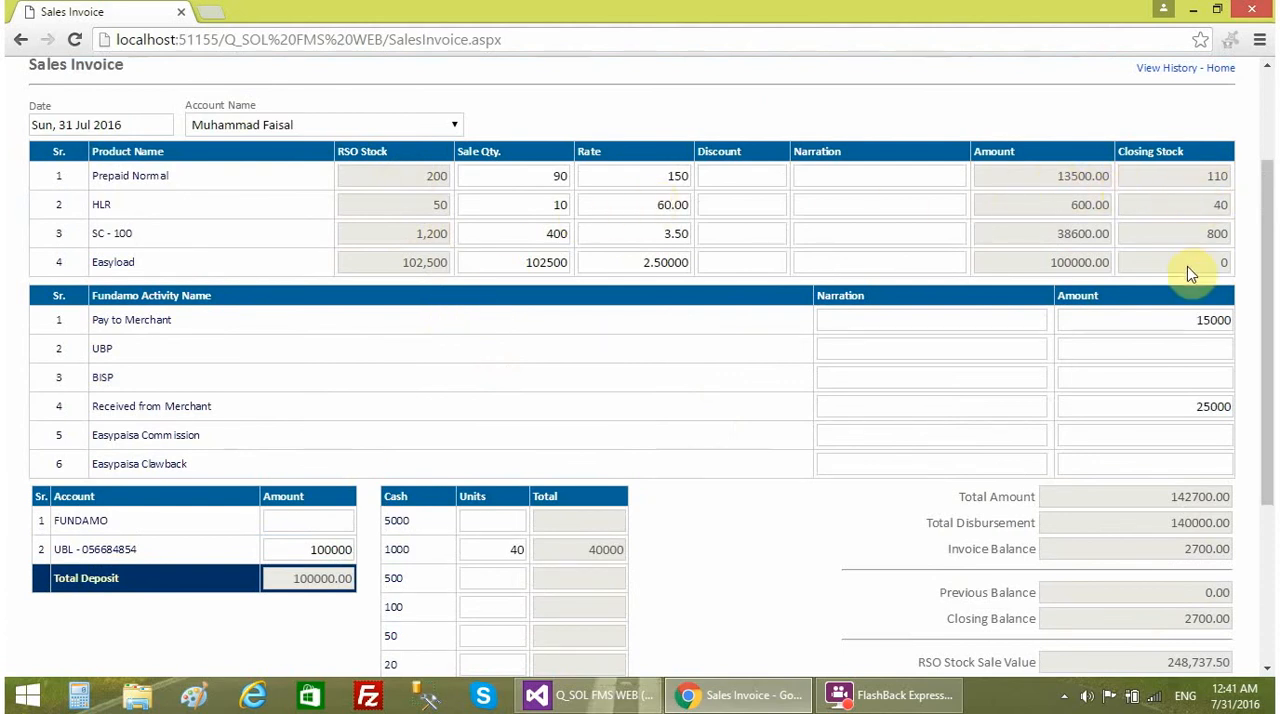
scroll(1085, 390, down, 1)
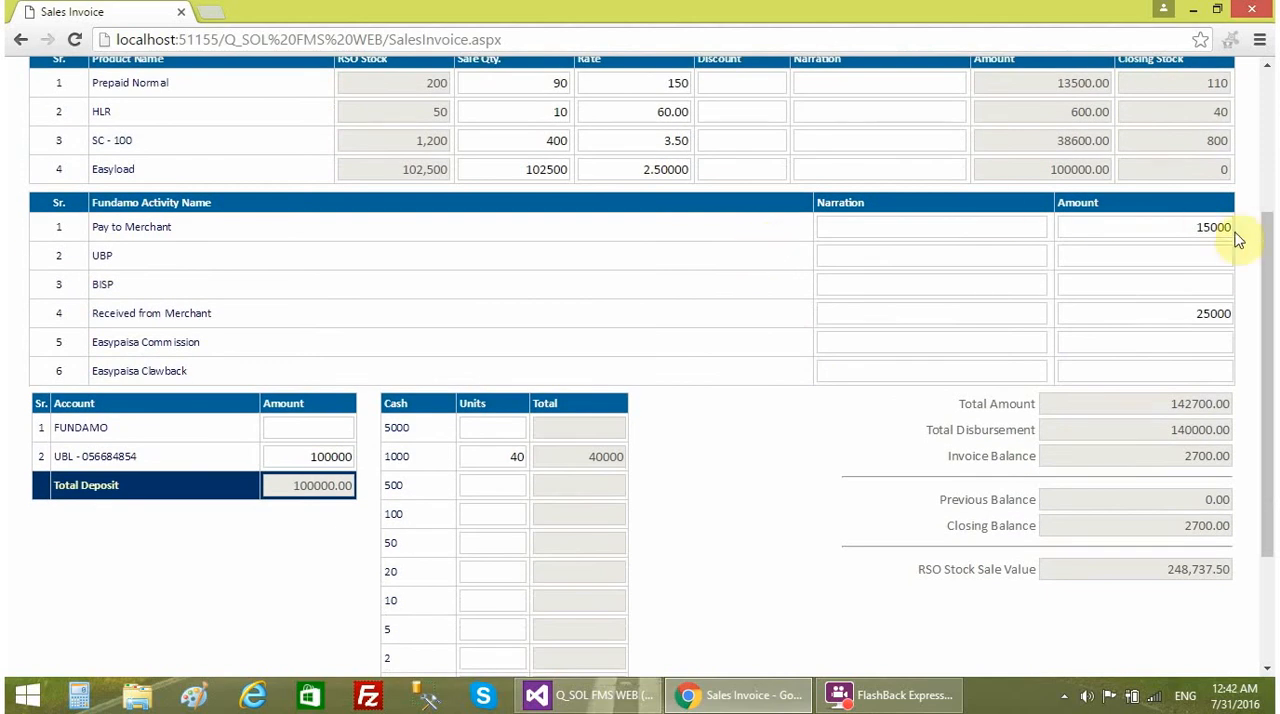
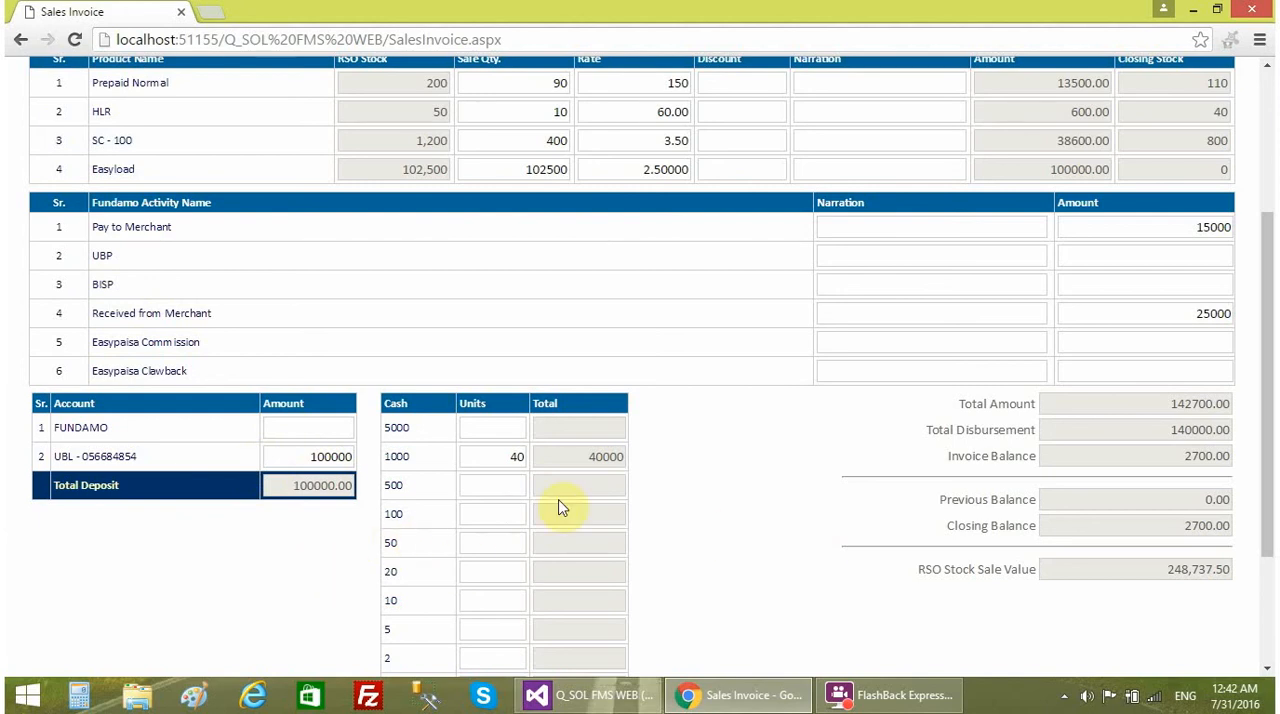
- Save the sales invoice after checking its product sales, Fundamo amounts, total disbursement and invoice balance
scroll(1072, 563, down, 1)
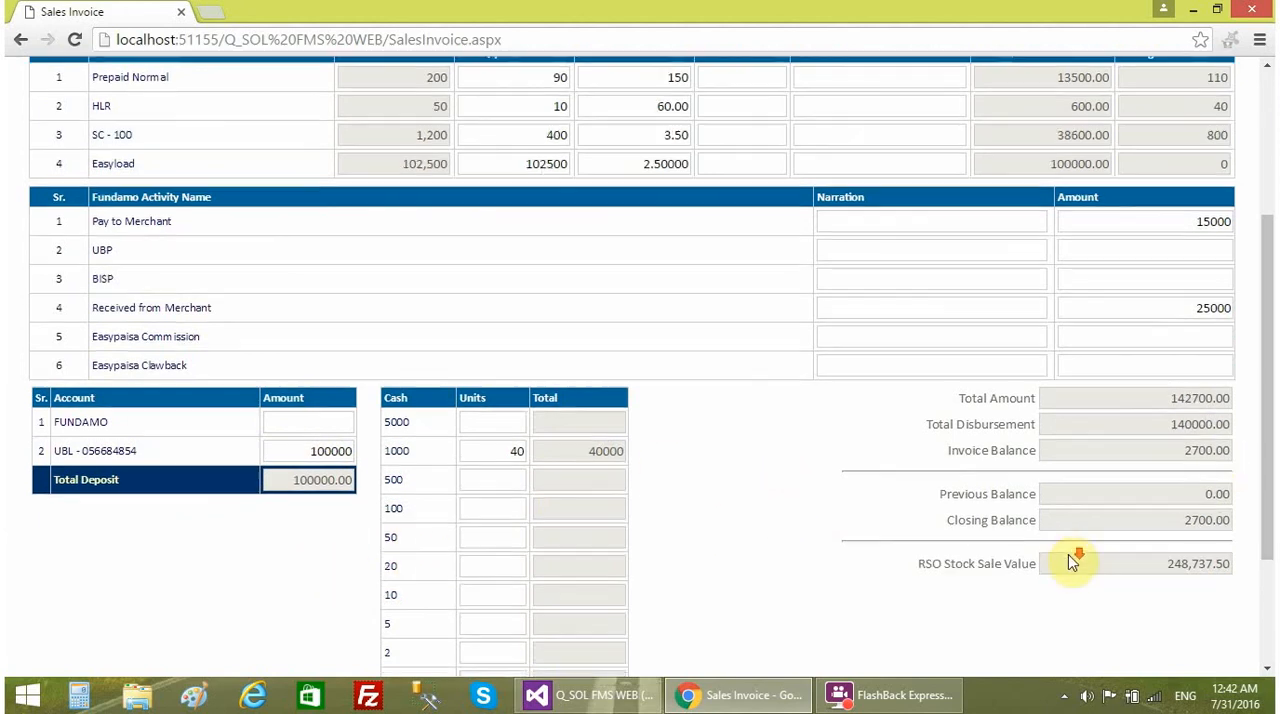
scroll(1072, 563, down, 3)
double_click(1191, 275)
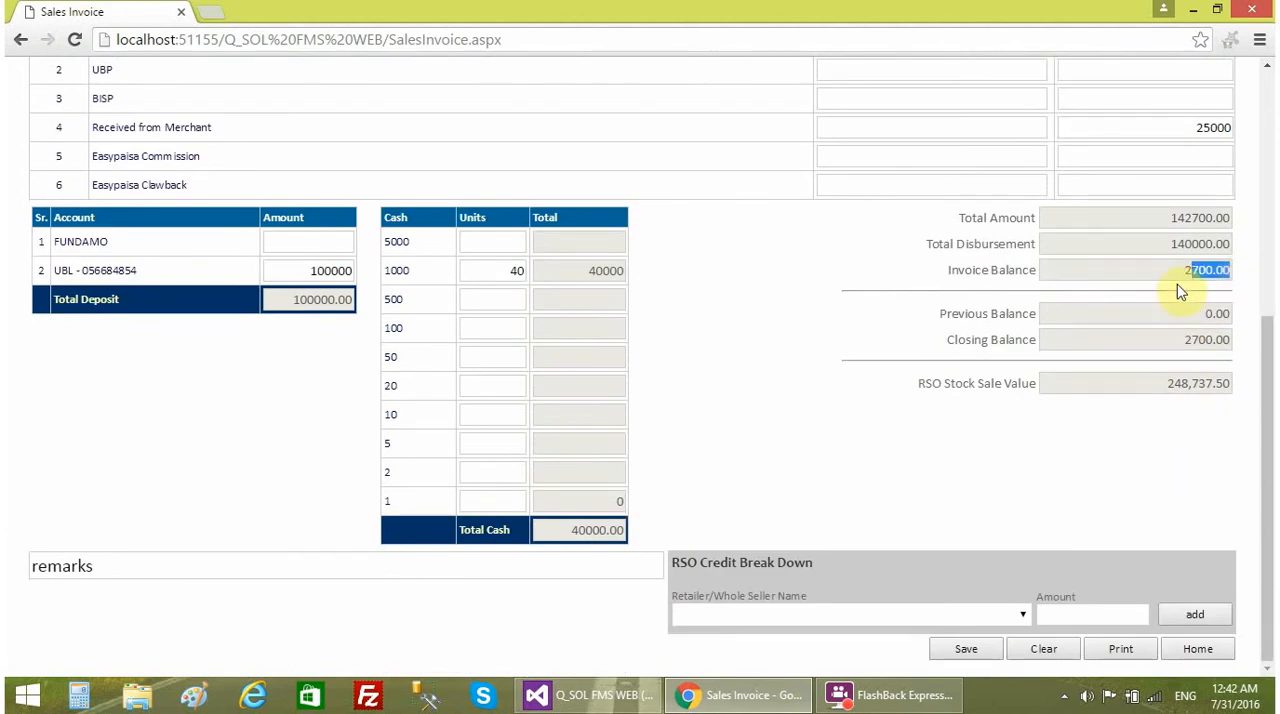
scroll(323, 357, up, 5)
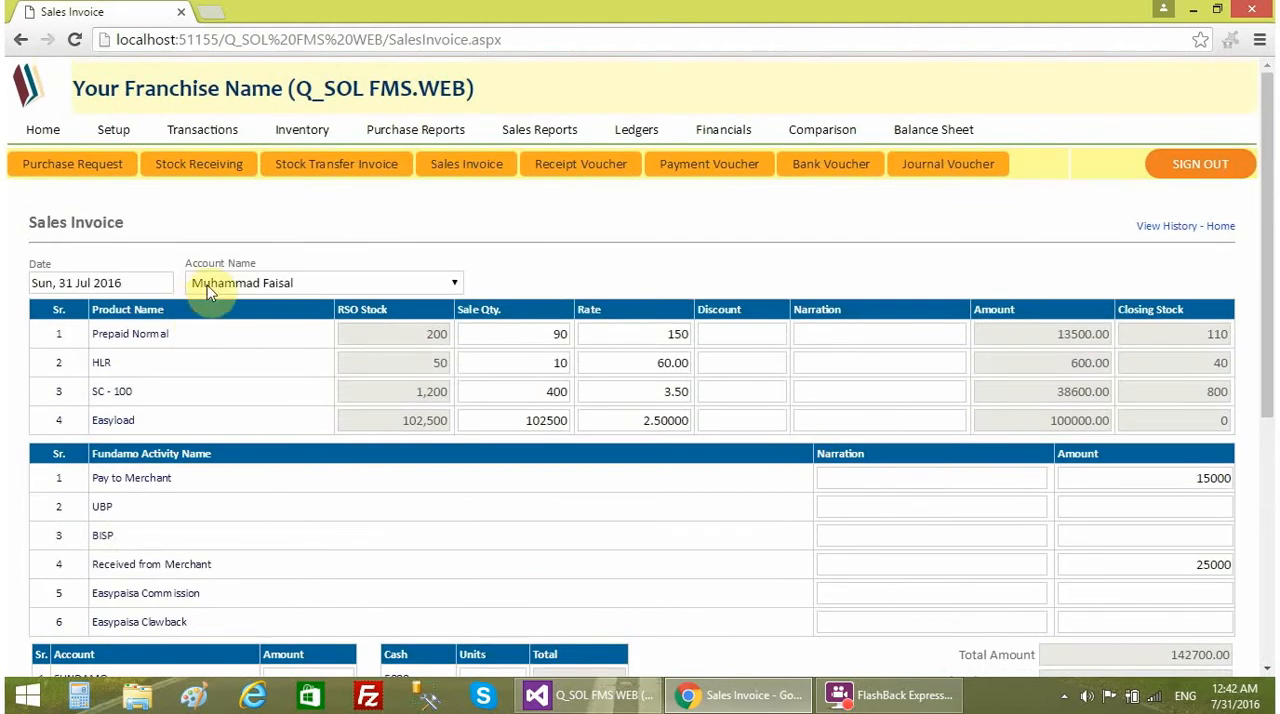
scroll(709, 434, down, 3)
scroll(748, 460, down, 1)
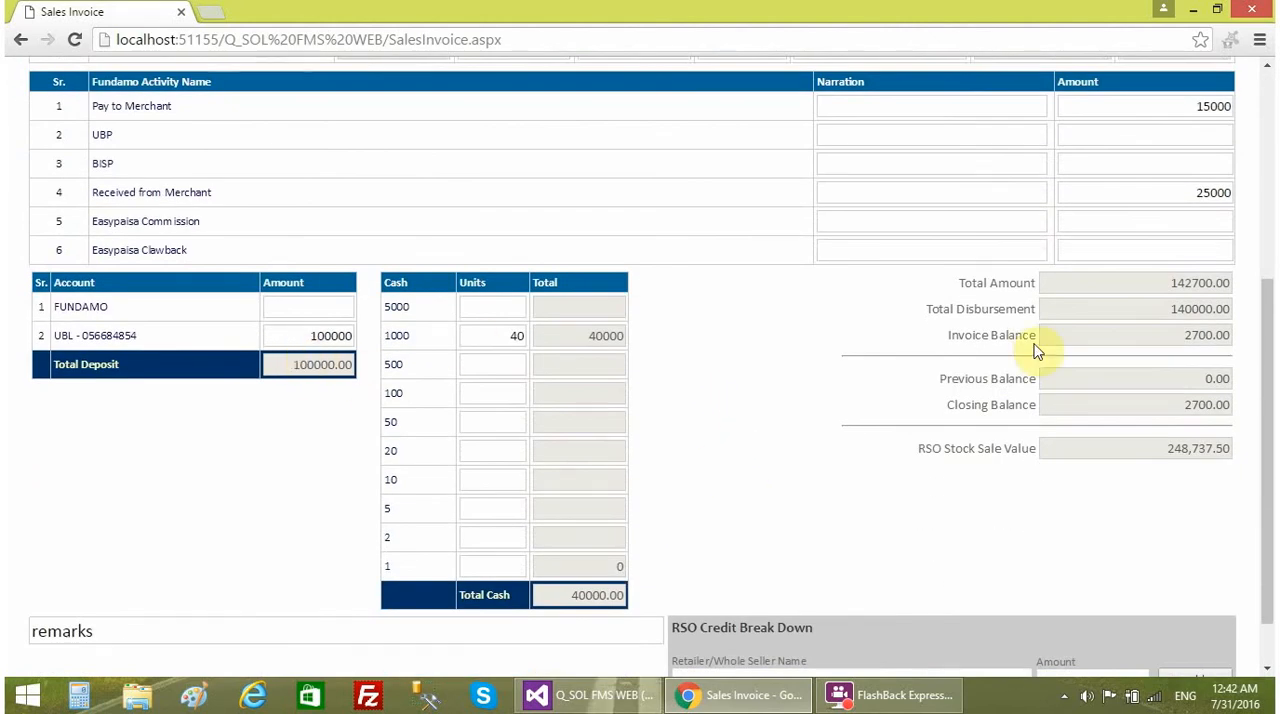
scroll(545, 280, up, 3)
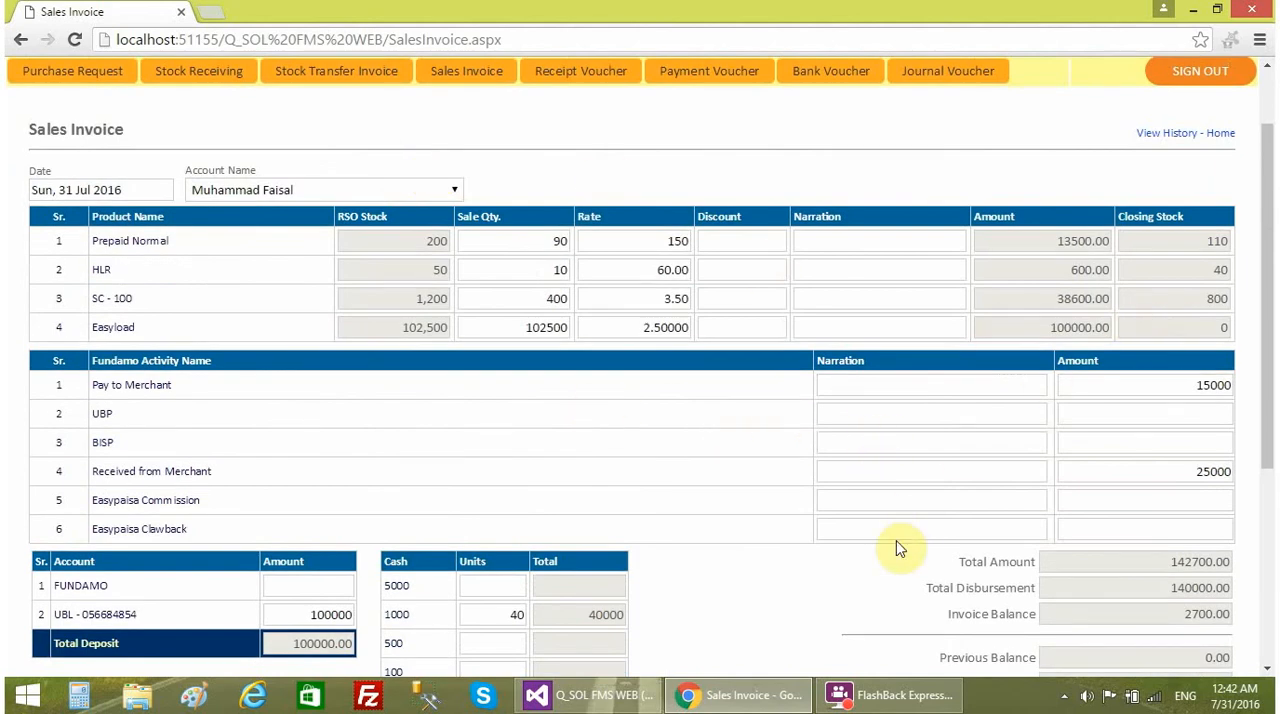
scroll(863, 580, down, 3)
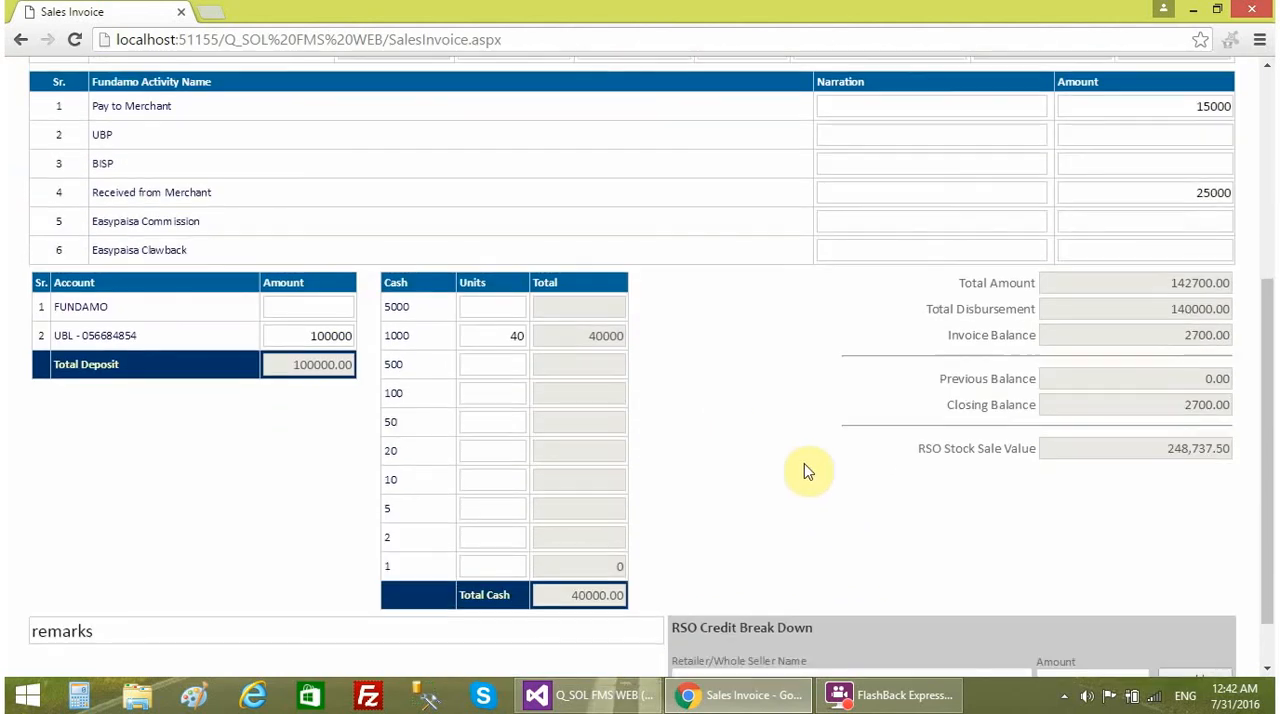
scroll(785, 462, down, 1)
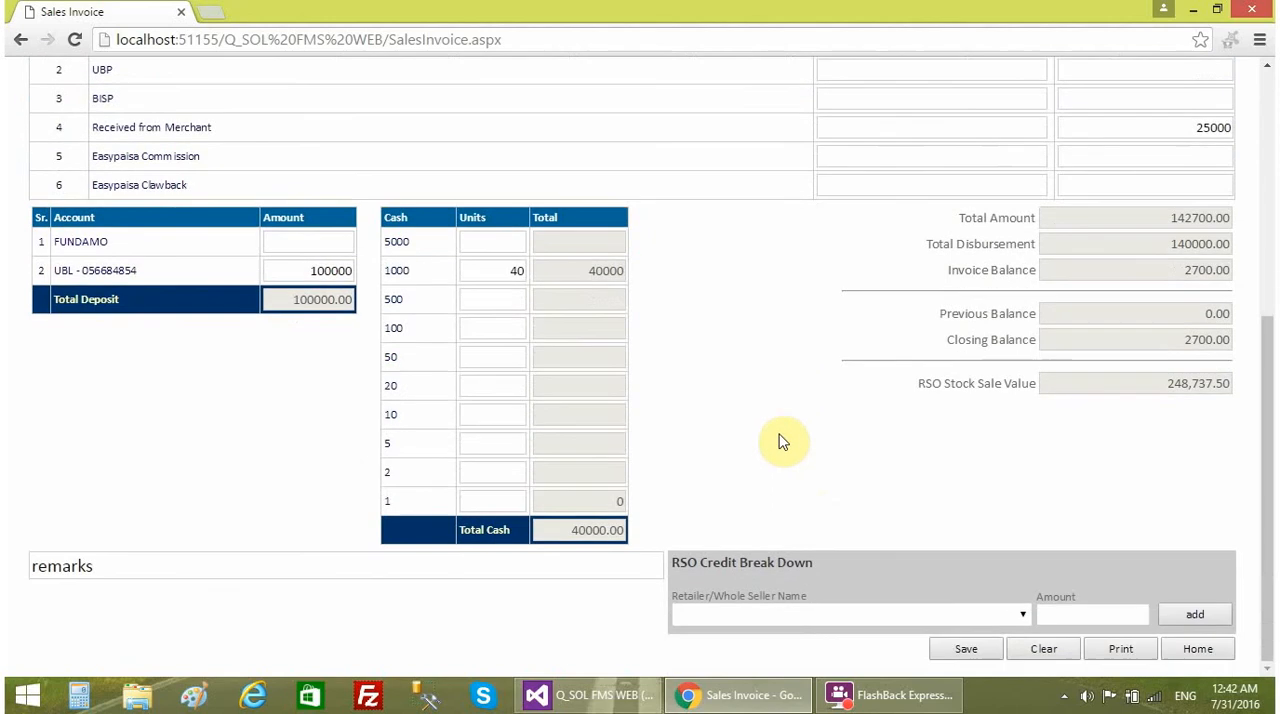
click(953, 652)
drag(22, 201, 446, 293)
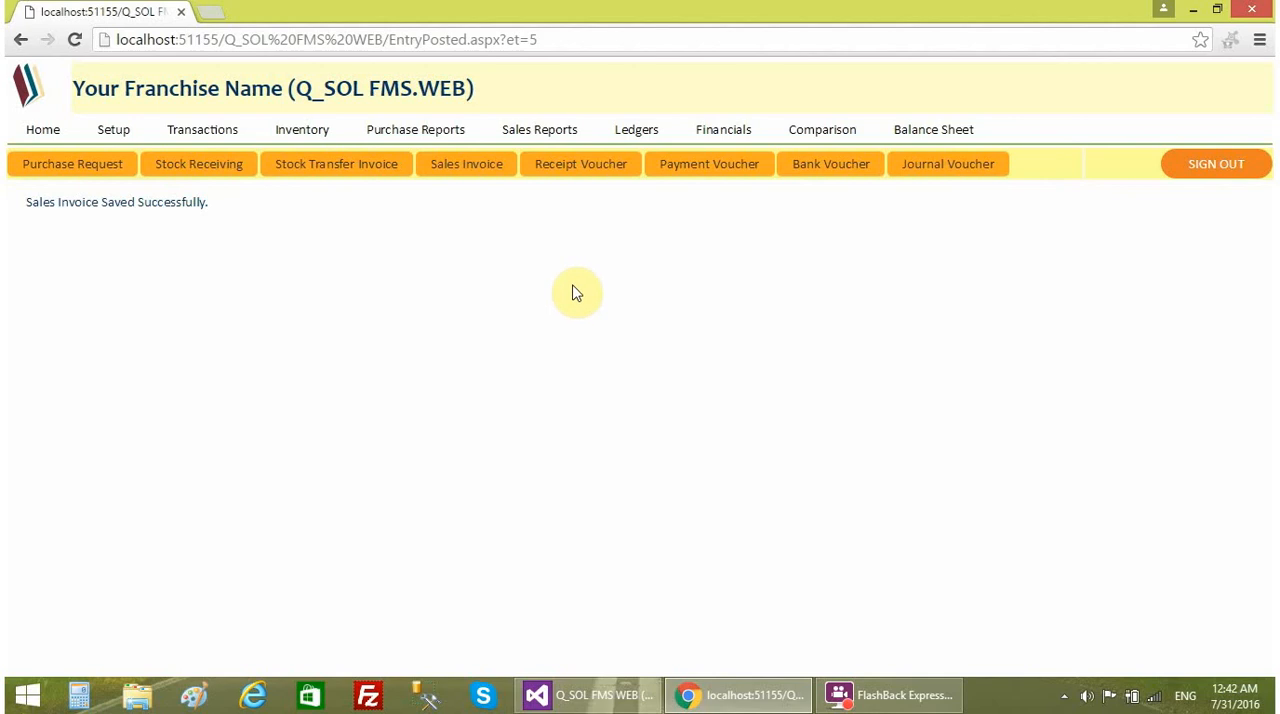
- Check the employee's RSO account balance and remaining stock on the home page, along with the FUNDAMO and bank balances
click(51, 134)
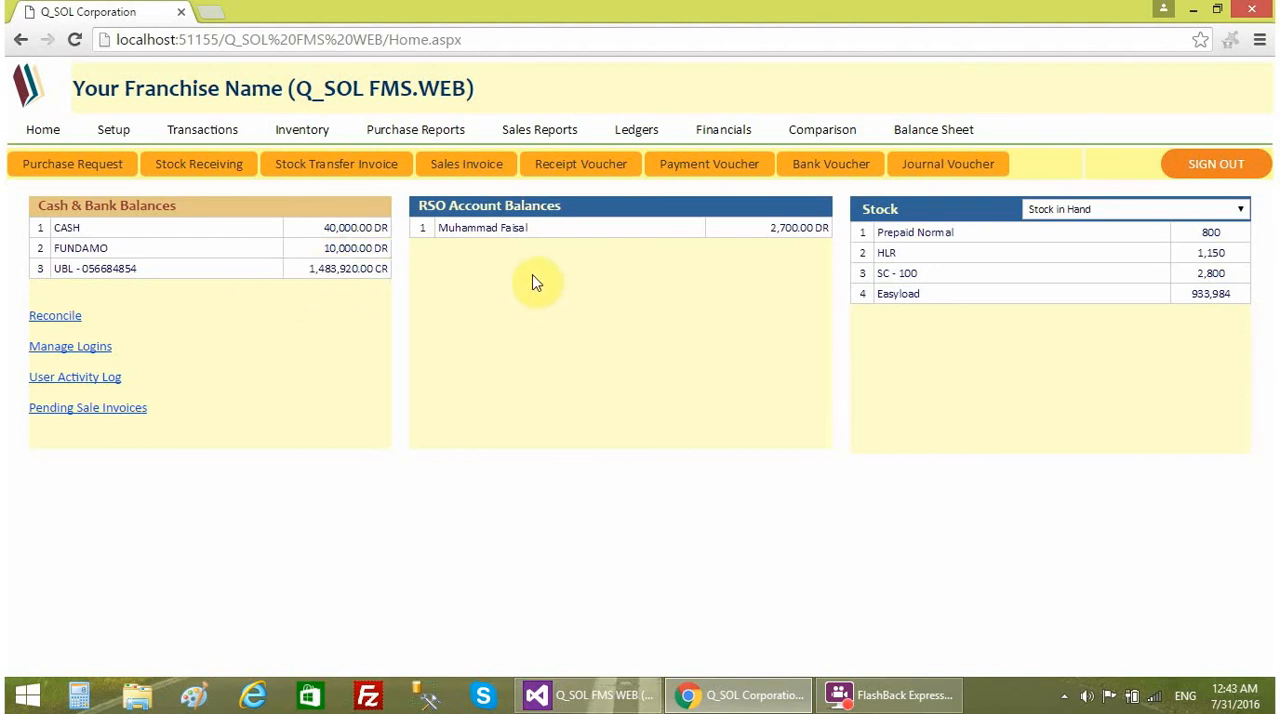
drag(410, 203, 573, 201)
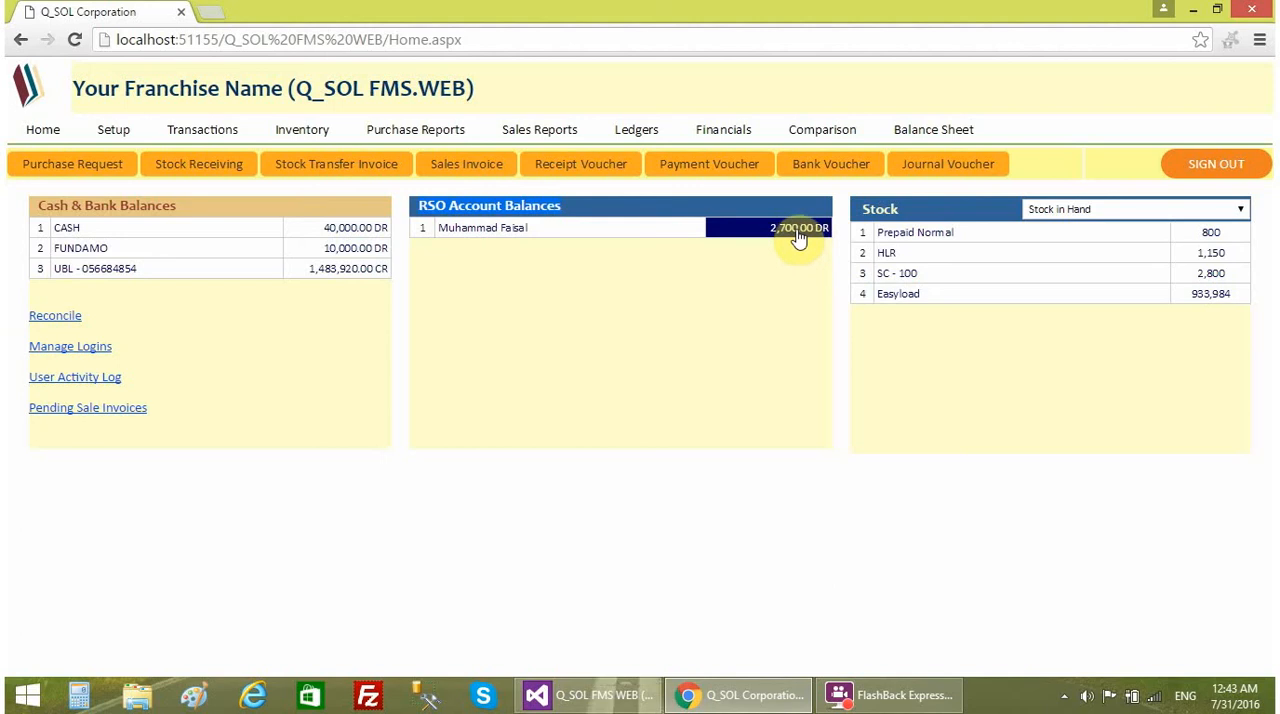
click(1237, 209)
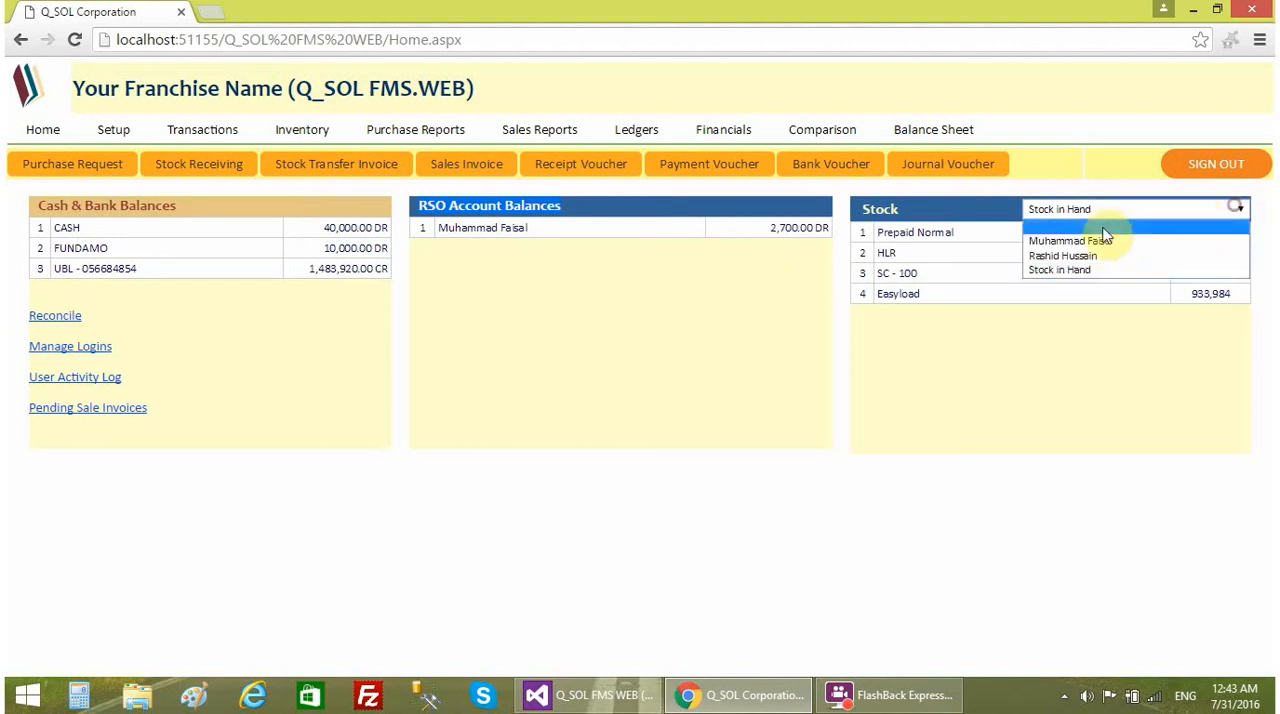
click(1094, 240)
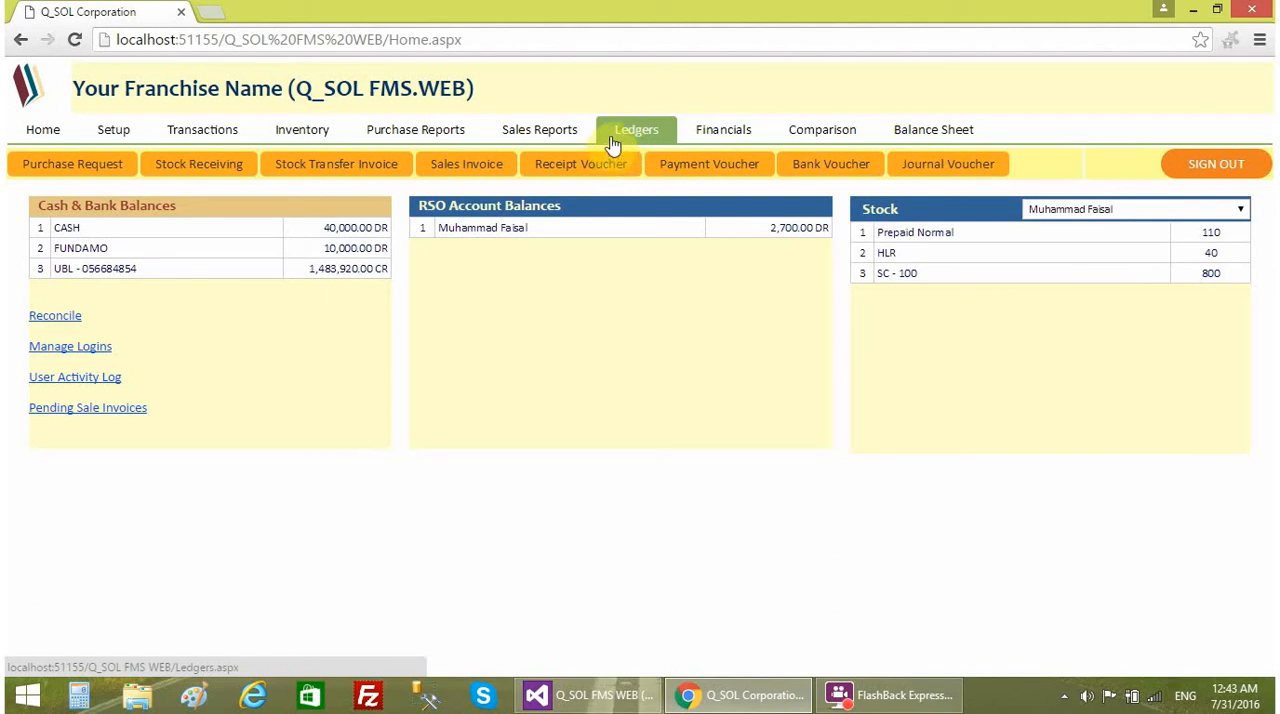
triple_click(343, 252)
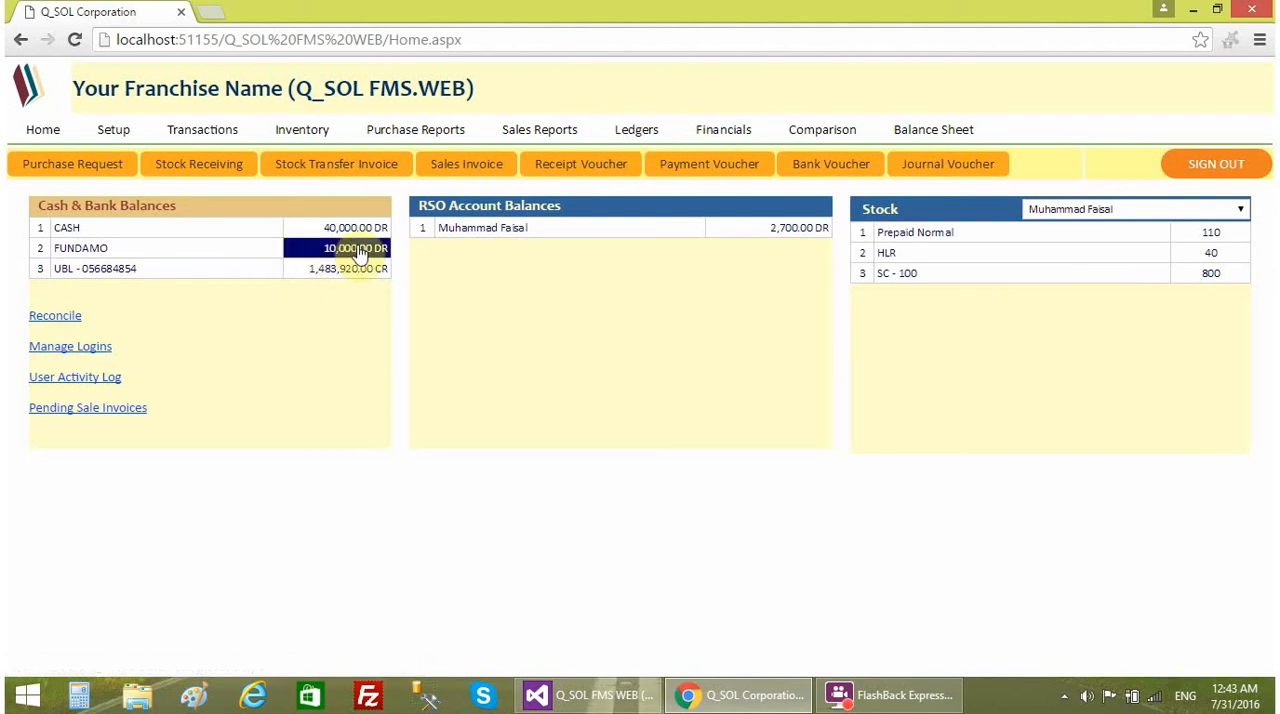
triple_click(348, 267)
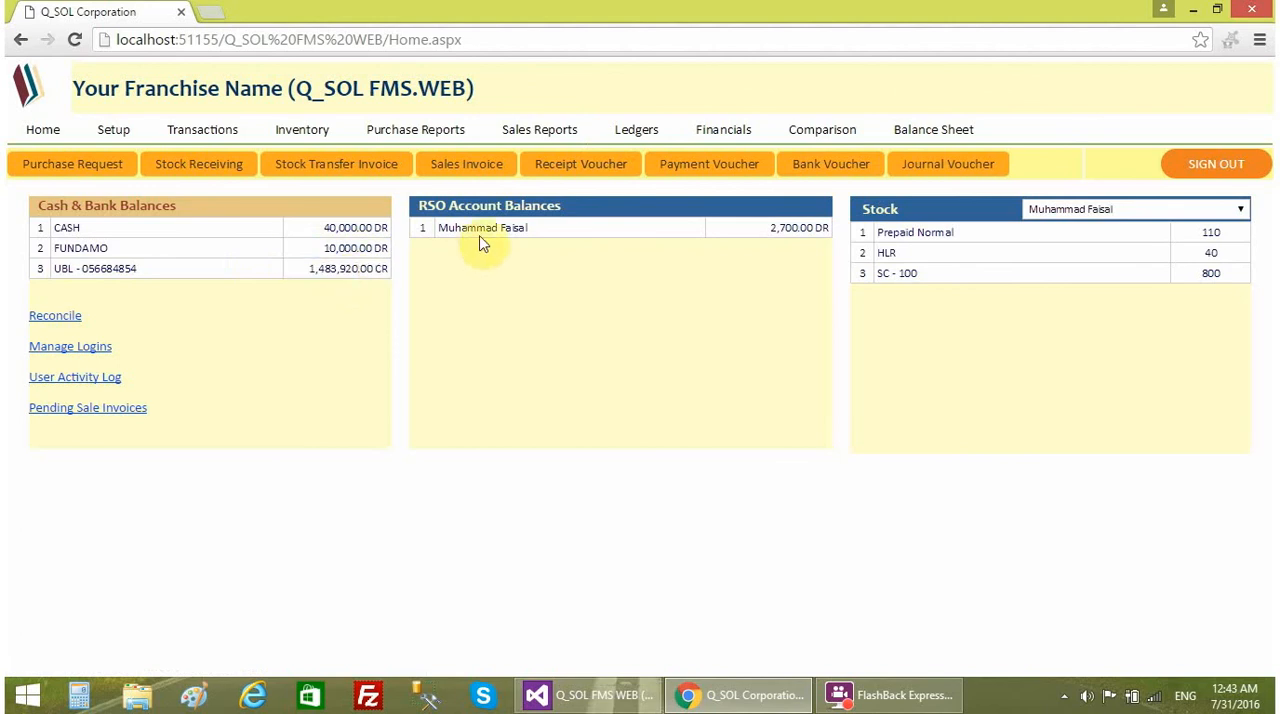
- View the FUNDAMO bank ledger for 31 Jul 2016 and examine its merchant payment, merchant receipt and balance entries
click(628, 133)
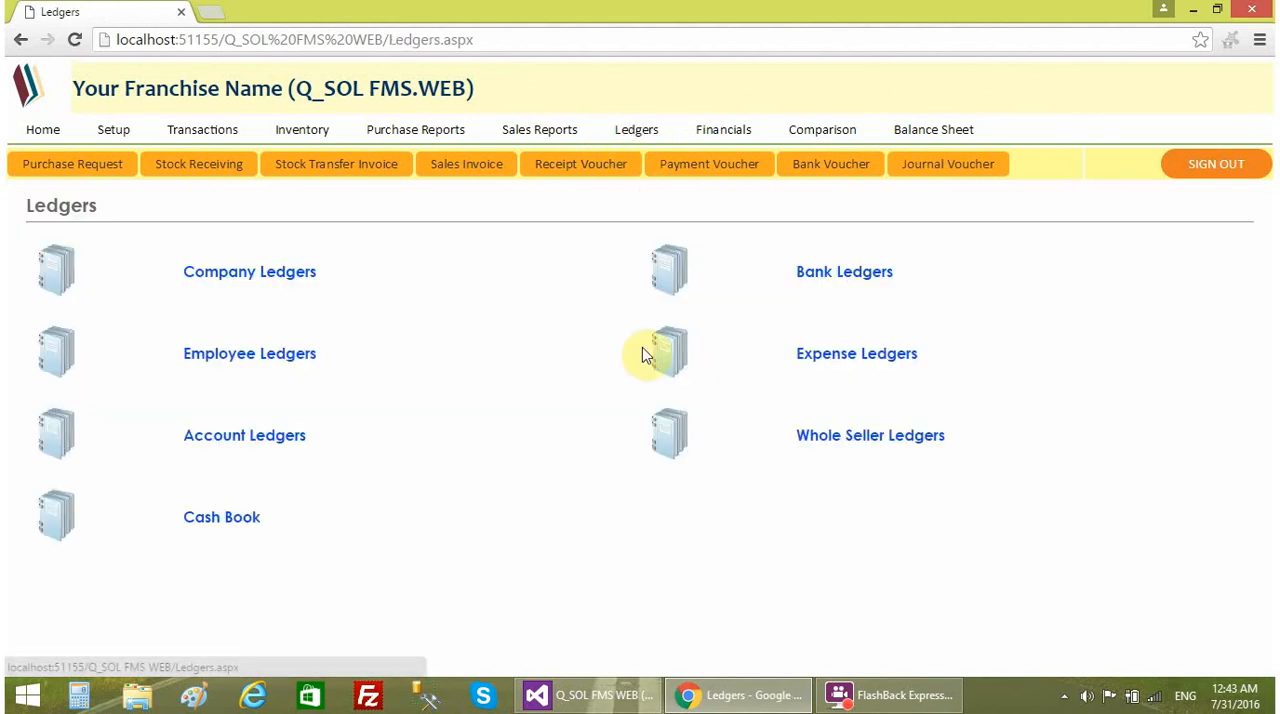
click(838, 272)
click(455, 281)
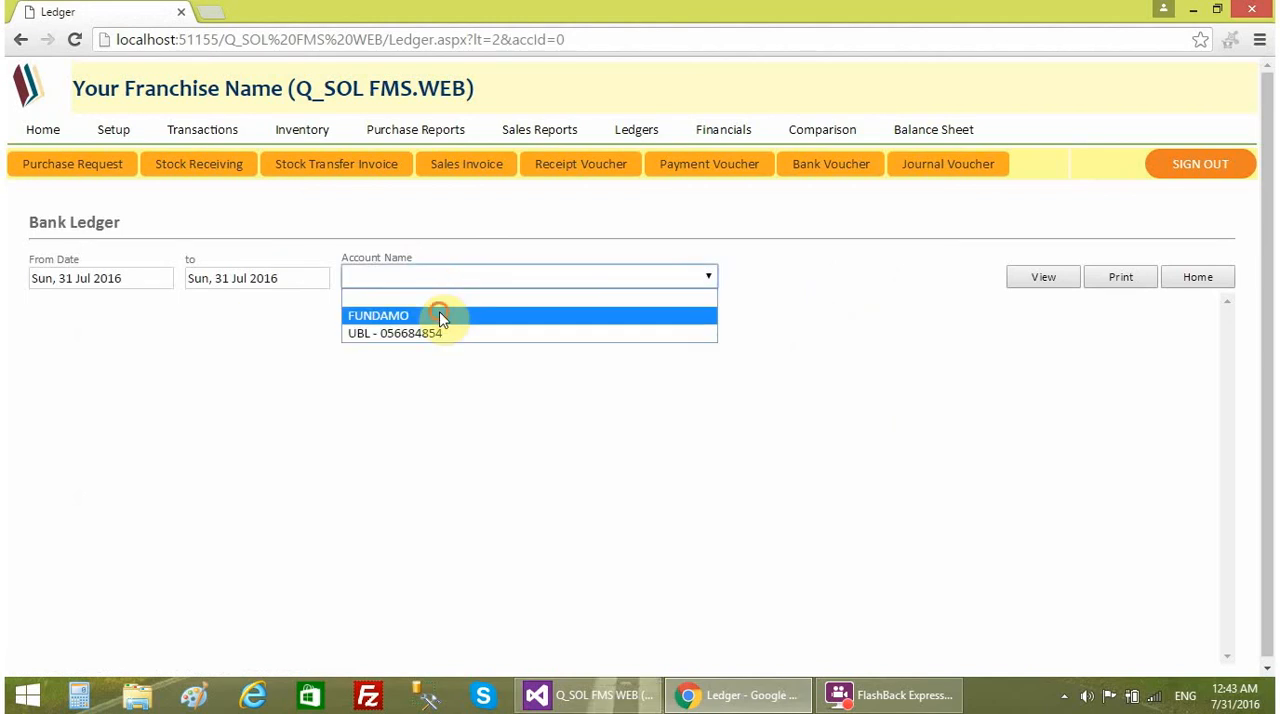
click(437, 314)
click(1020, 281)
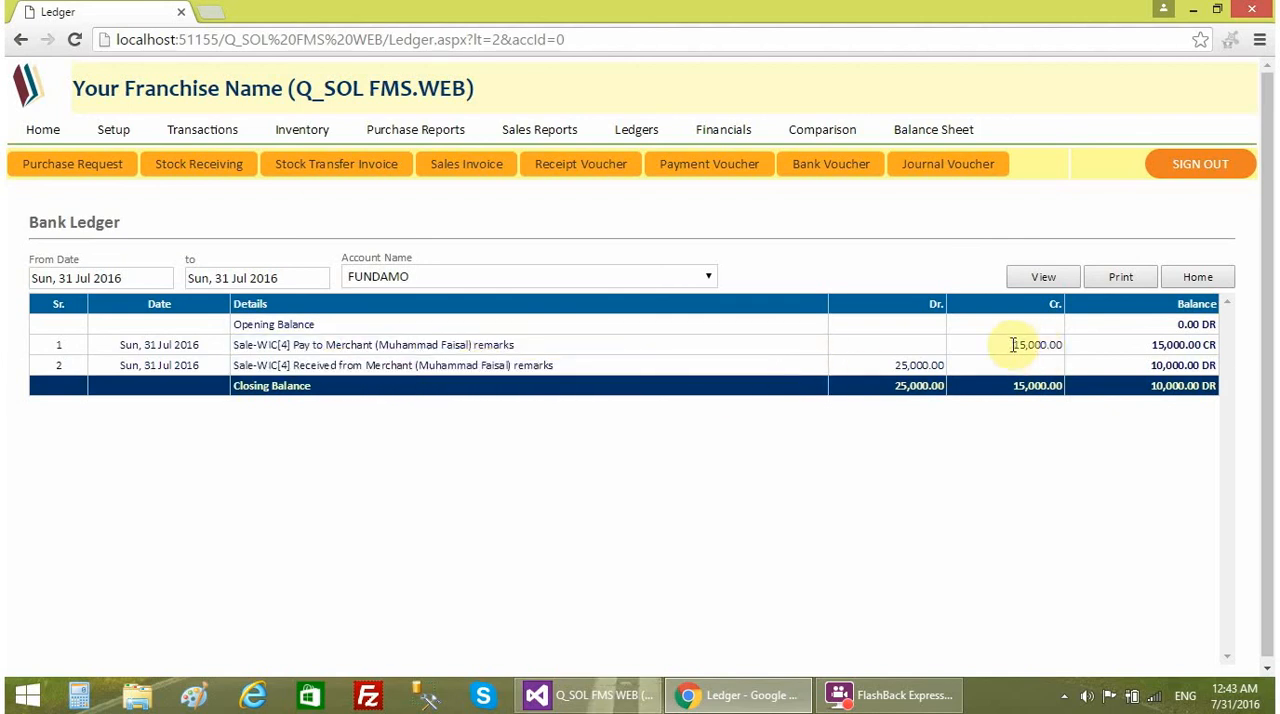
drag(1007, 345, 1055, 344)
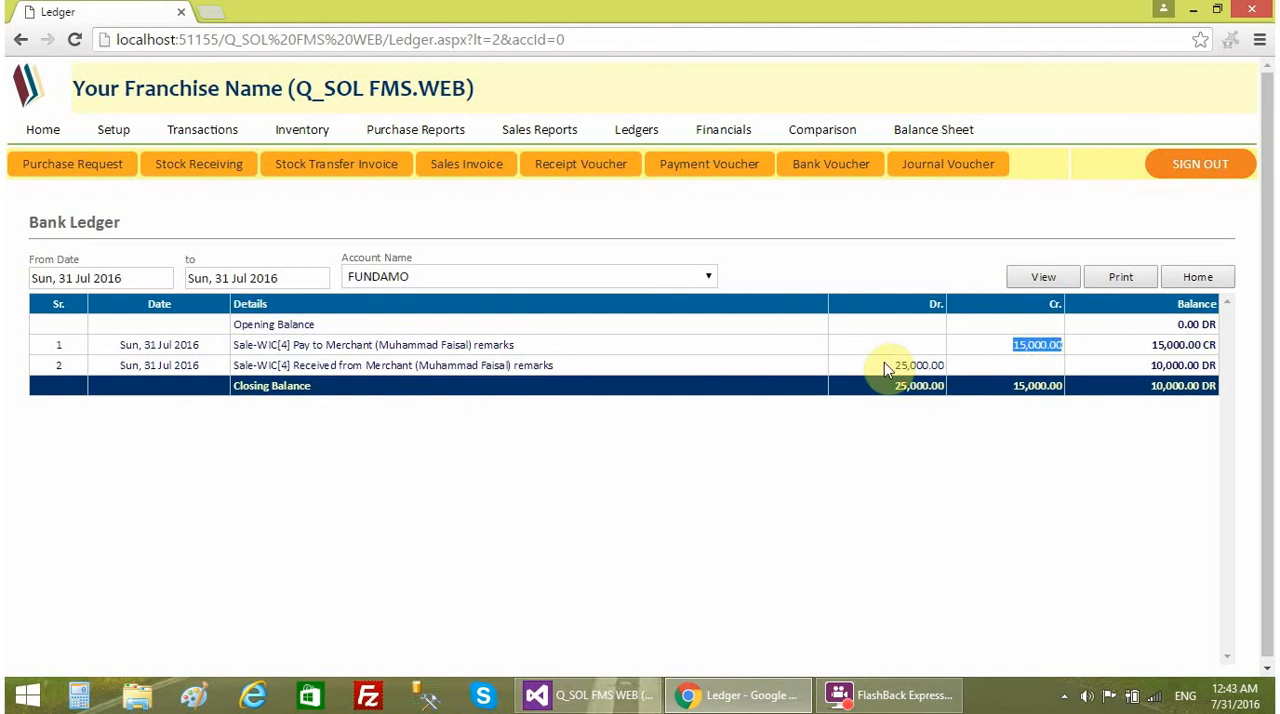
drag(886, 363, 955, 370)
click(1089, 346)
- View the sales employee's ledger for 31 Jul 2016 and check the invoice entry and closing balance
click(645, 131)
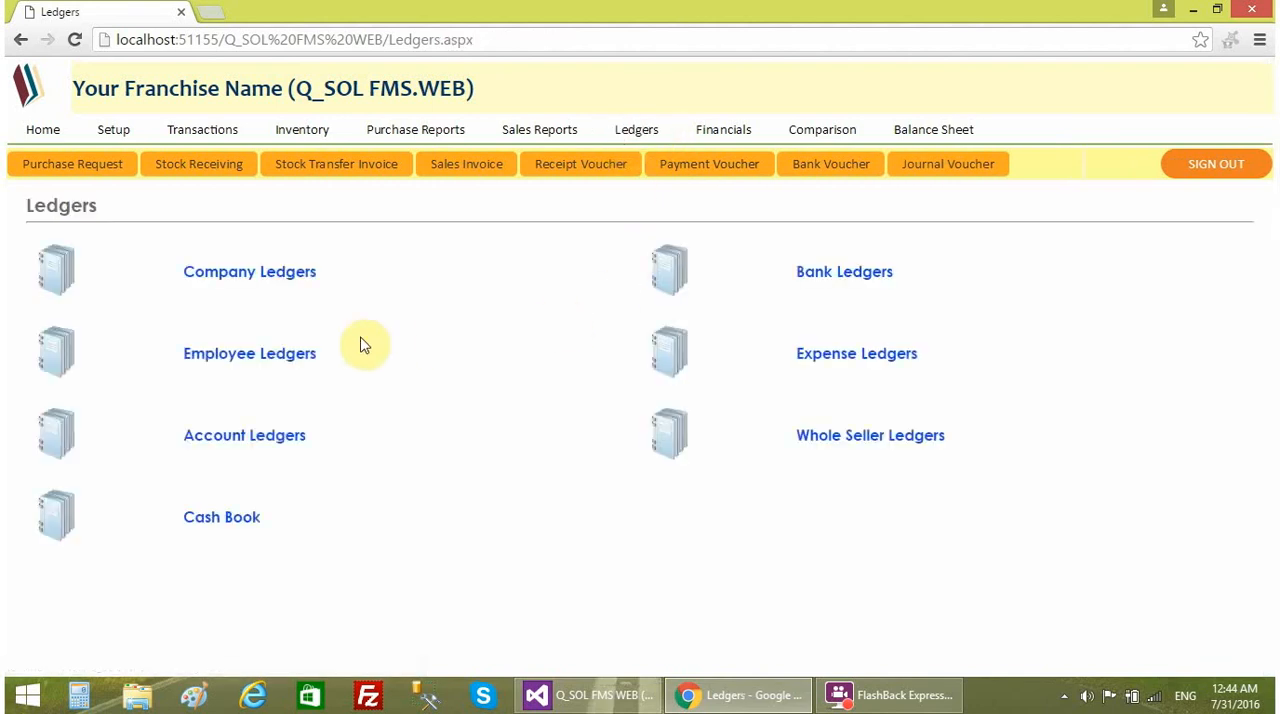
click(286, 360)
click(415, 281)
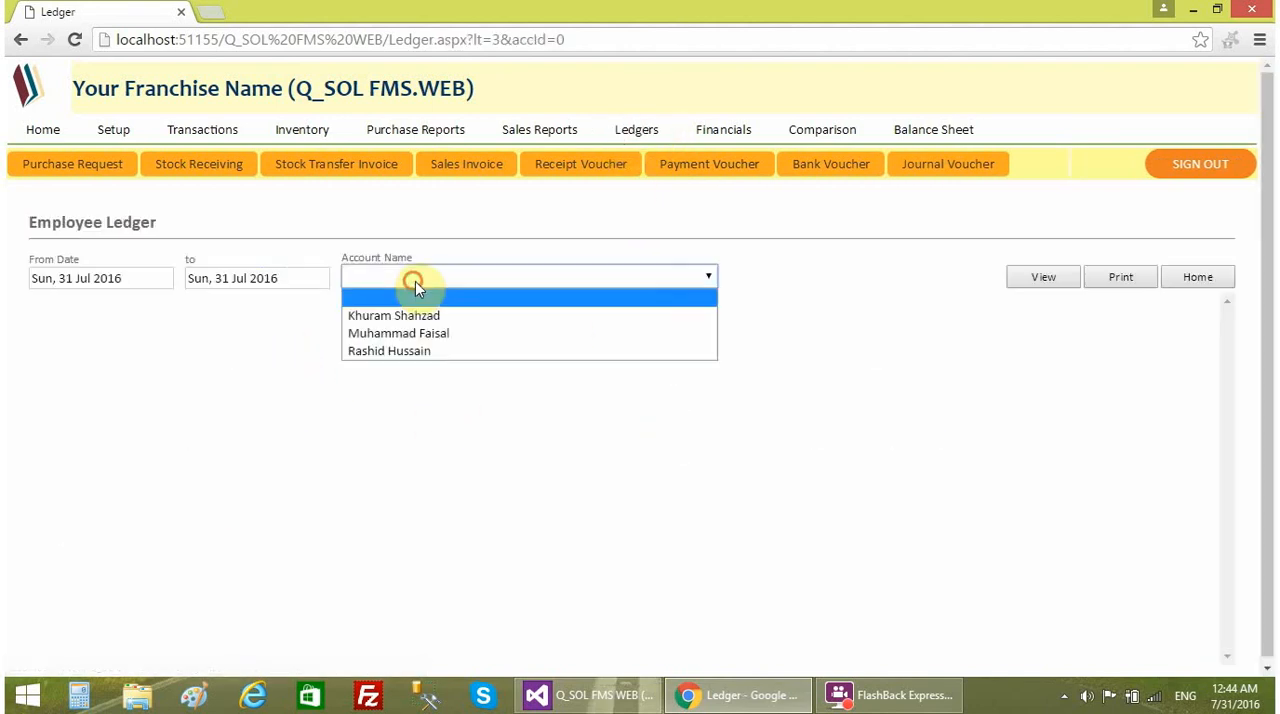
click(415, 336)
click(1050, 277)
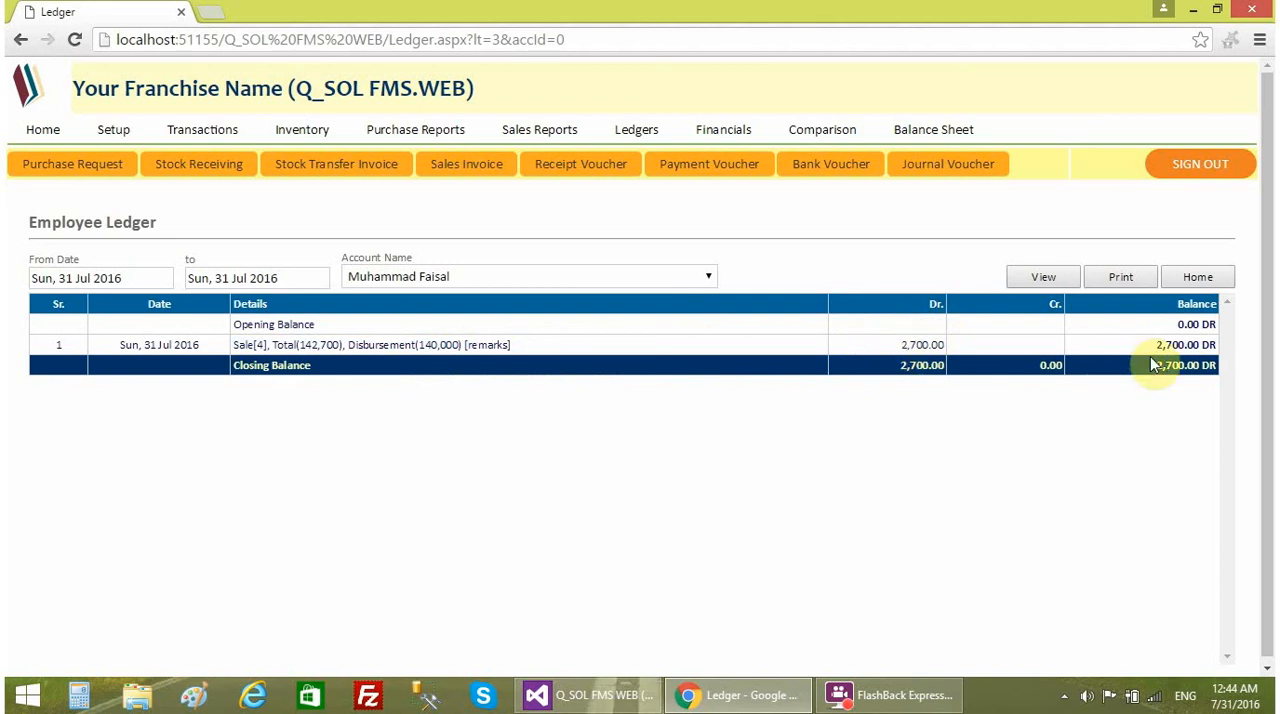
- View the UBL account's bank ledger for 31 Jul 2016 and check the purchase payment and the employee's deposit
click(636, 130)
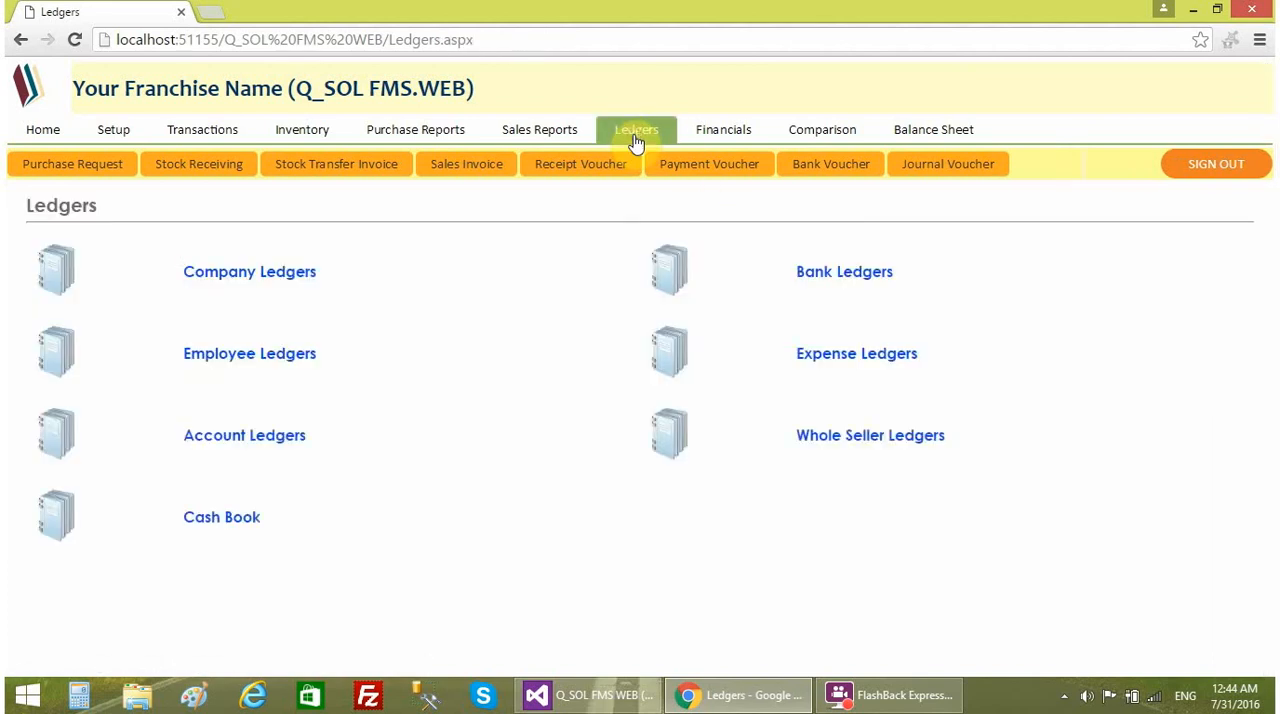
click(795, 276)
click(366, 283)
click(395, 332)
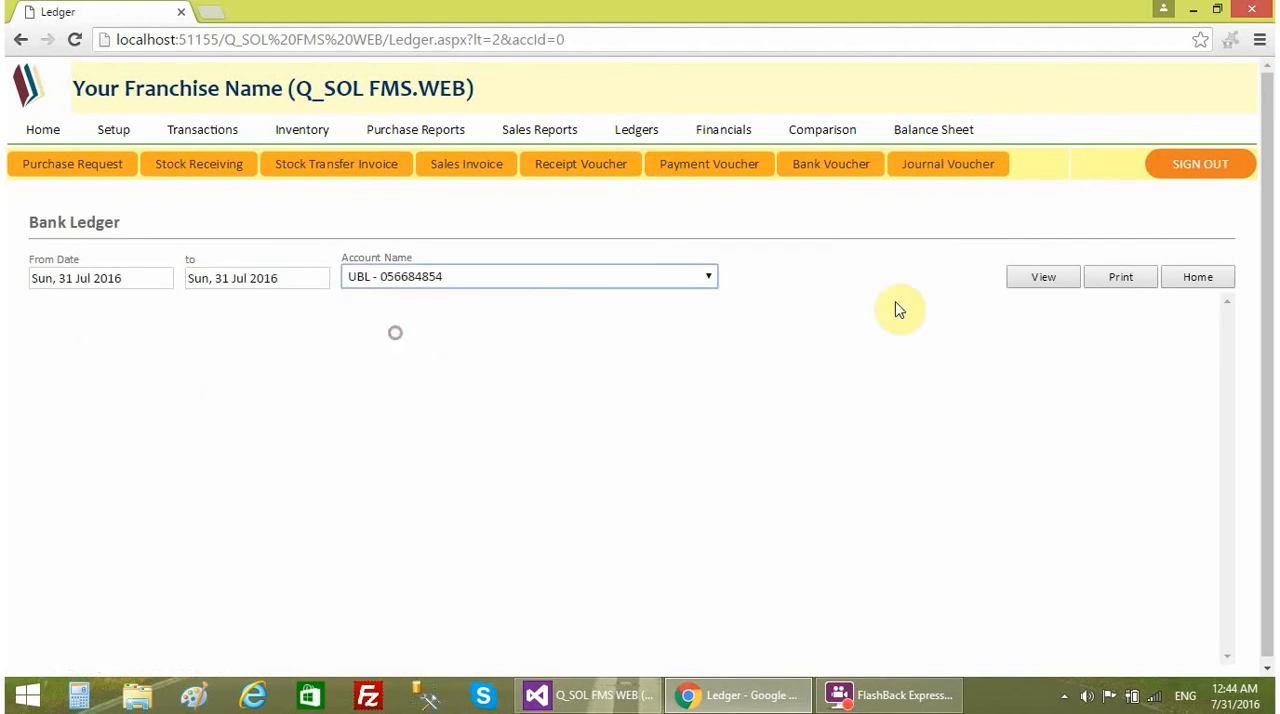
click(1025, 284)
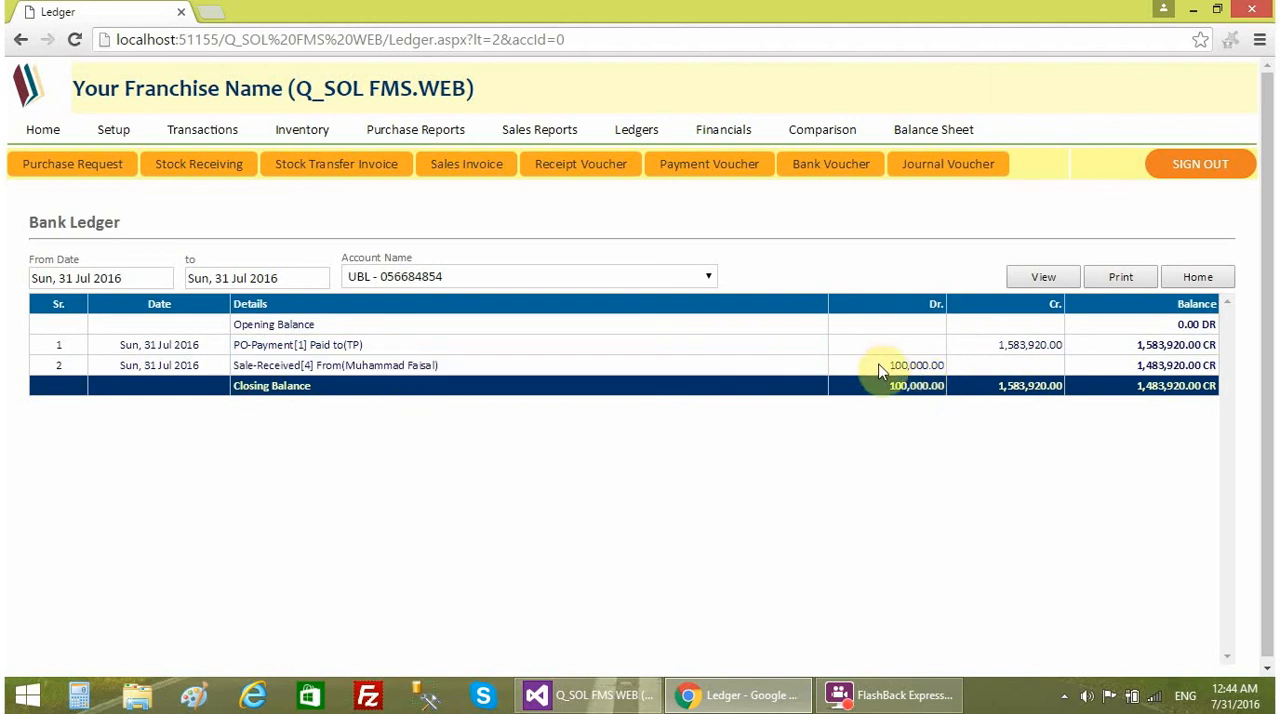
- Revisit the home page balances and look over the blank Sales Invoice and Receipt Voucher forms
click(60, 131)
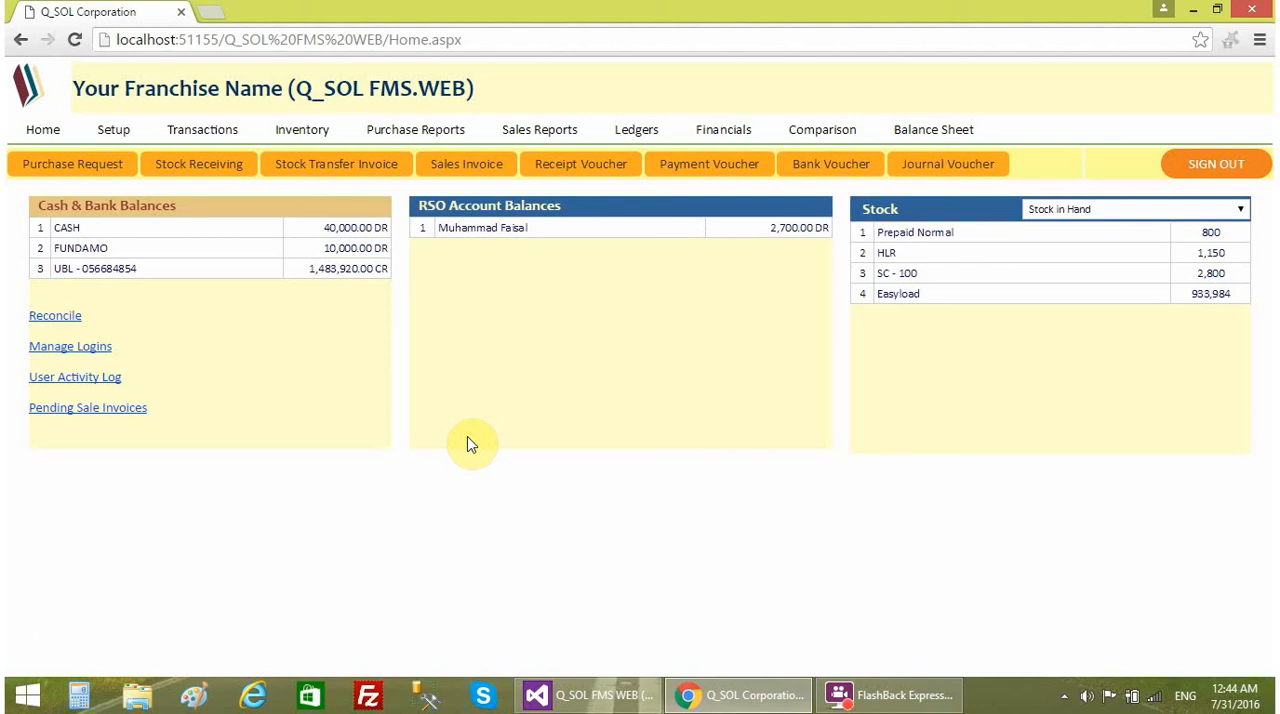
click(484, 165)
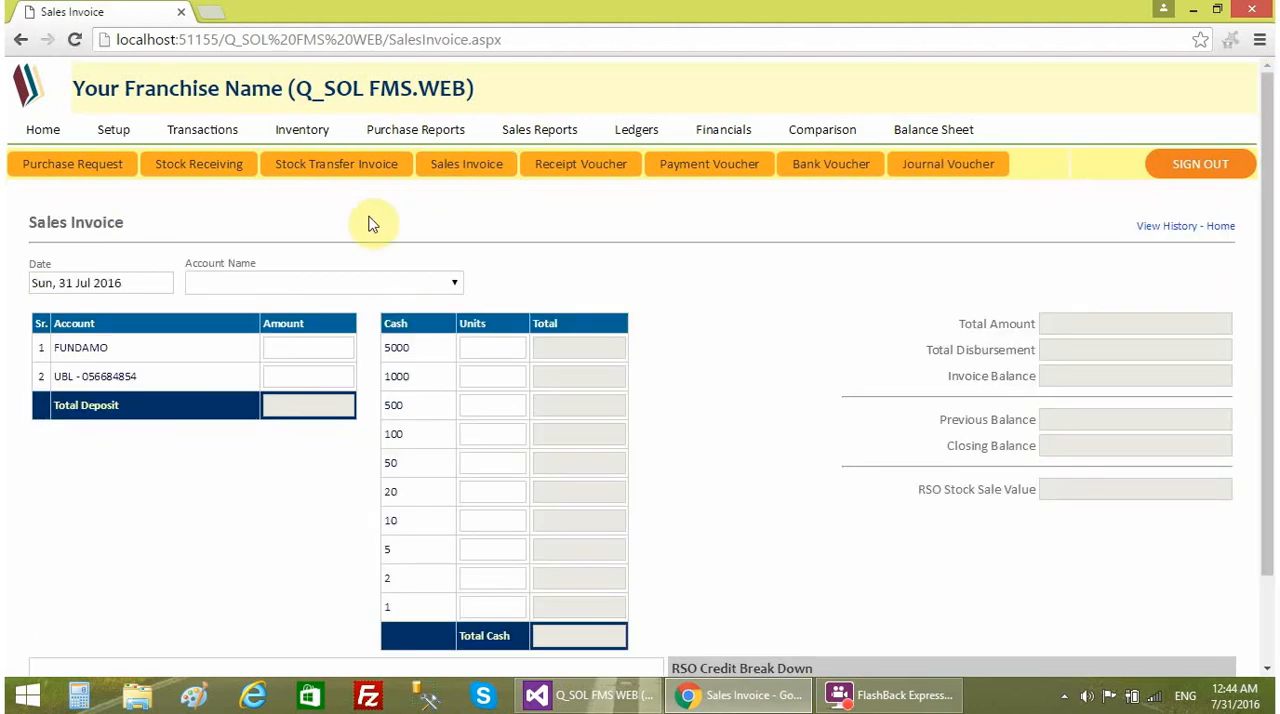
click(40, 132)
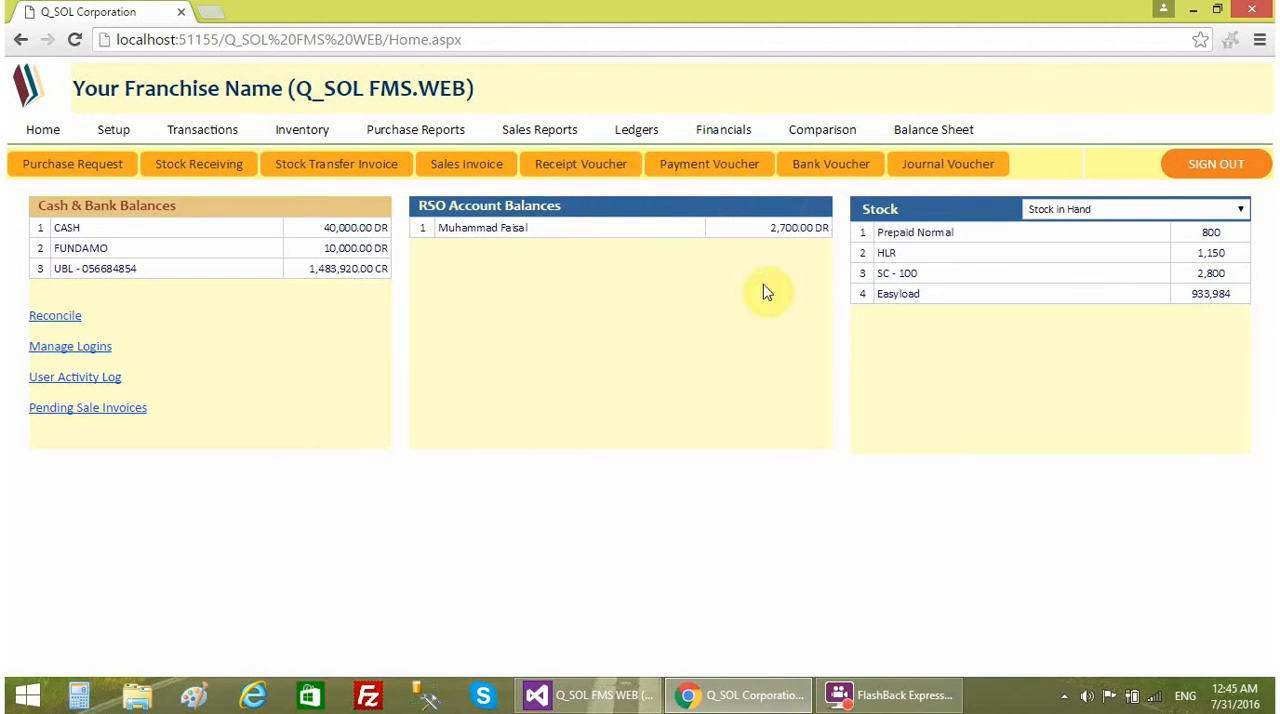
click(605, 180)
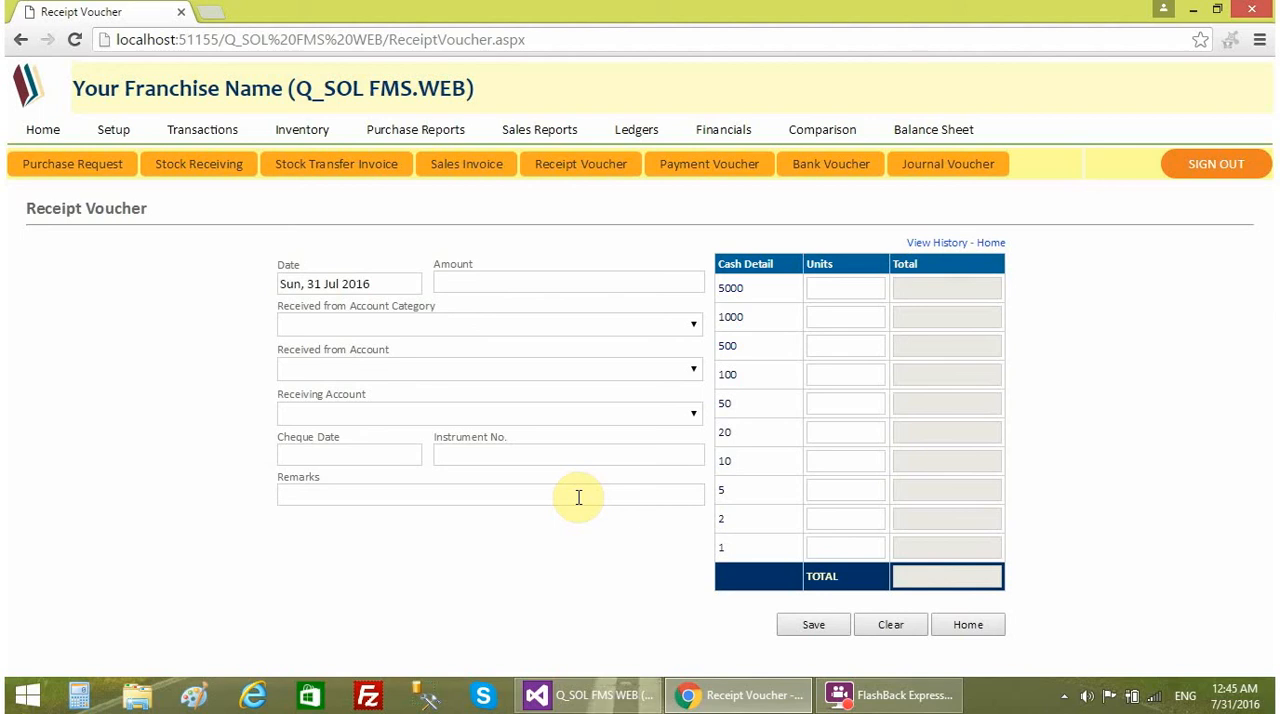
click(502, 175)
scroll(663, 603, down, 1)
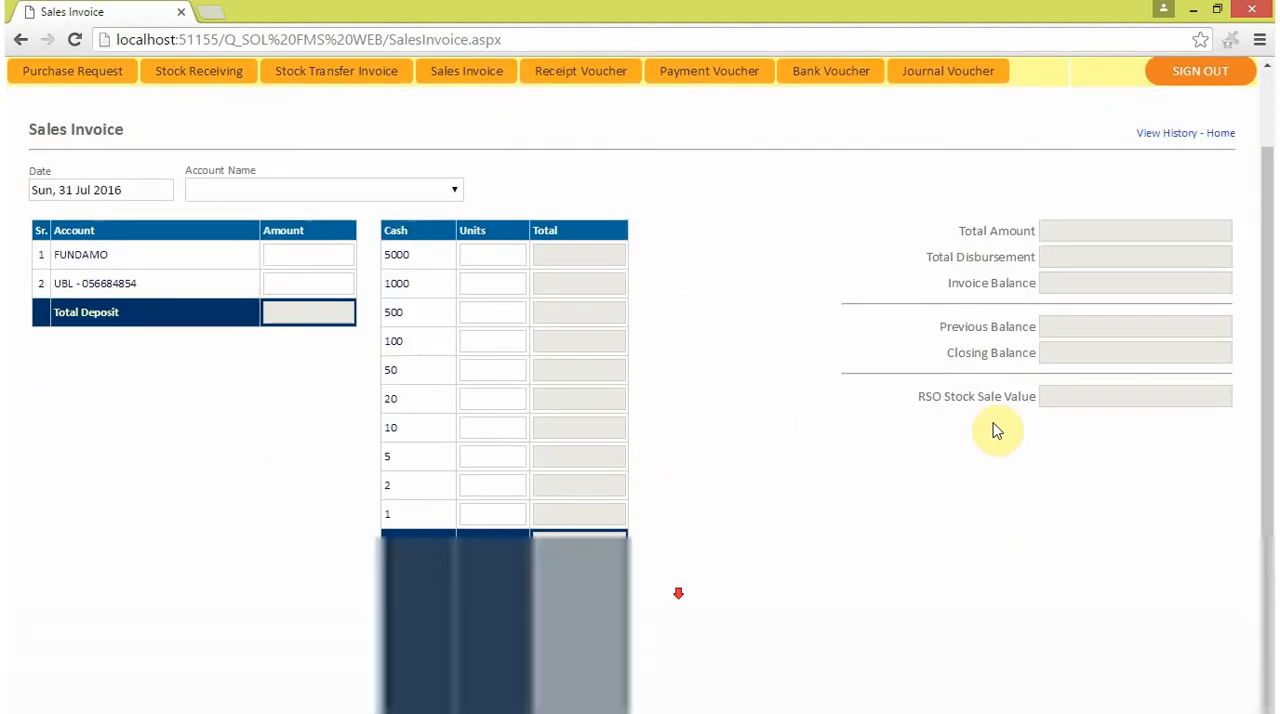
scroll(820, 500, up, 1)
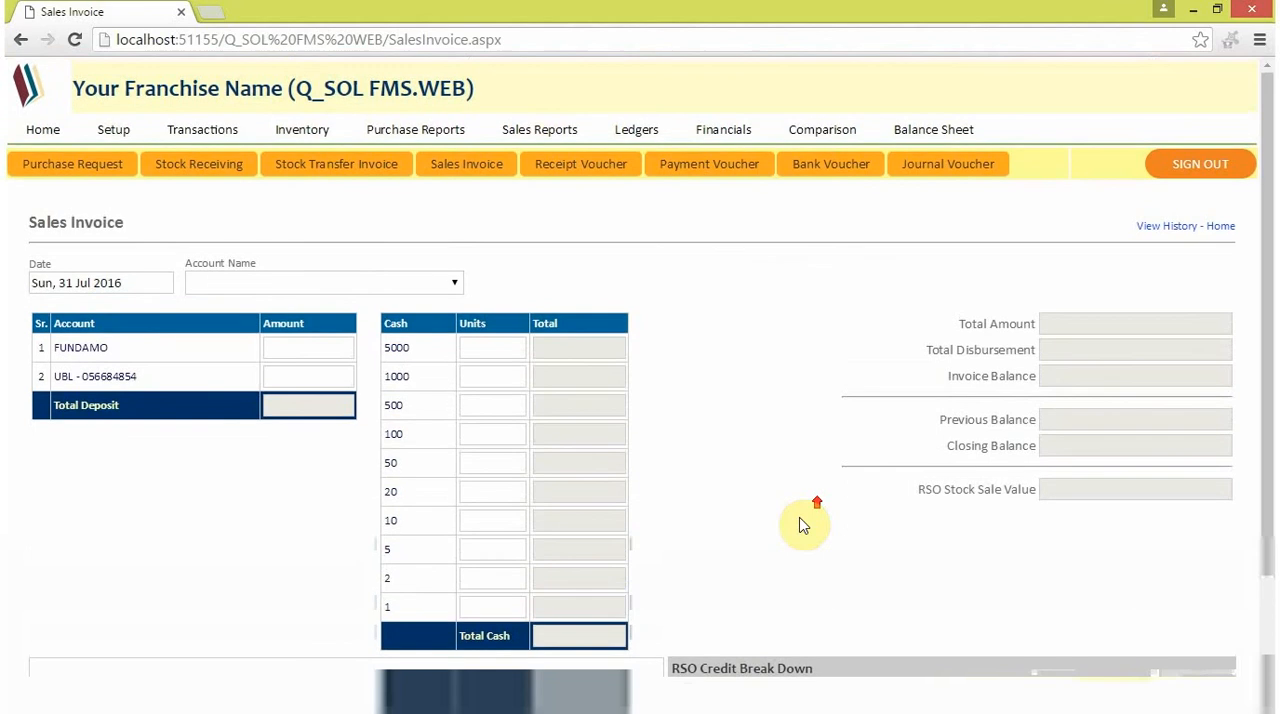
click(600, 168)
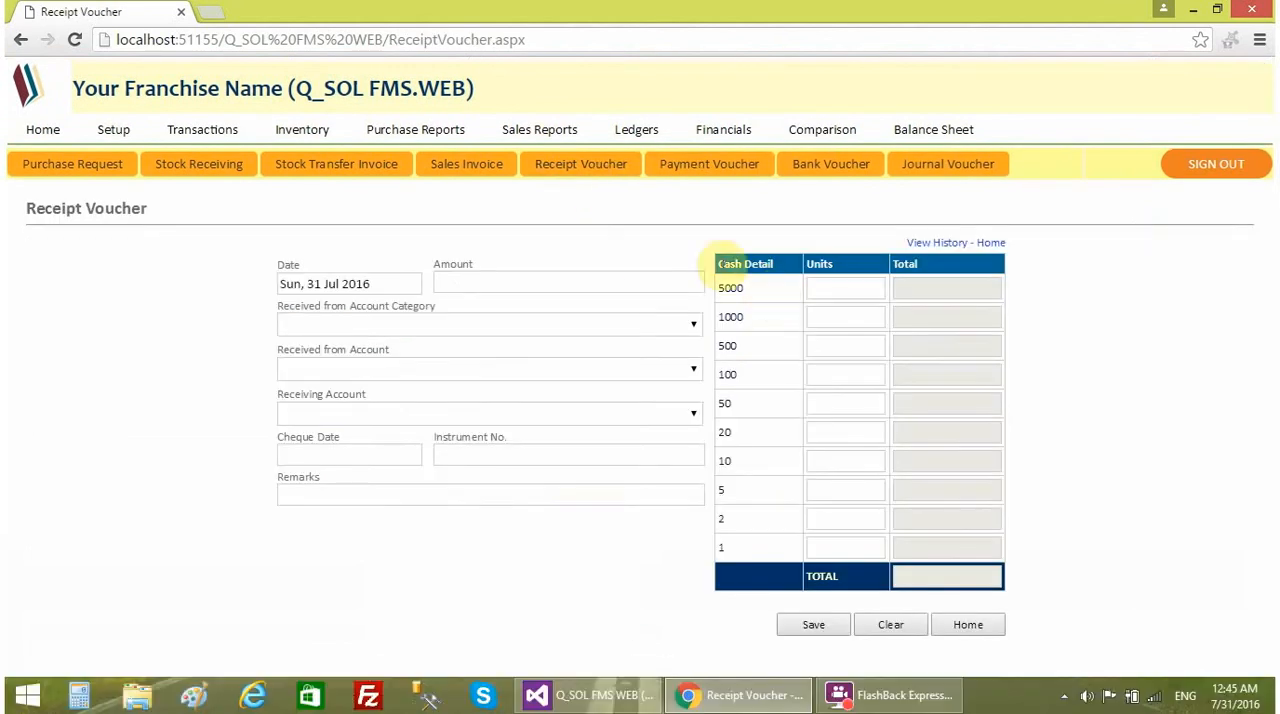
click(655, 281)
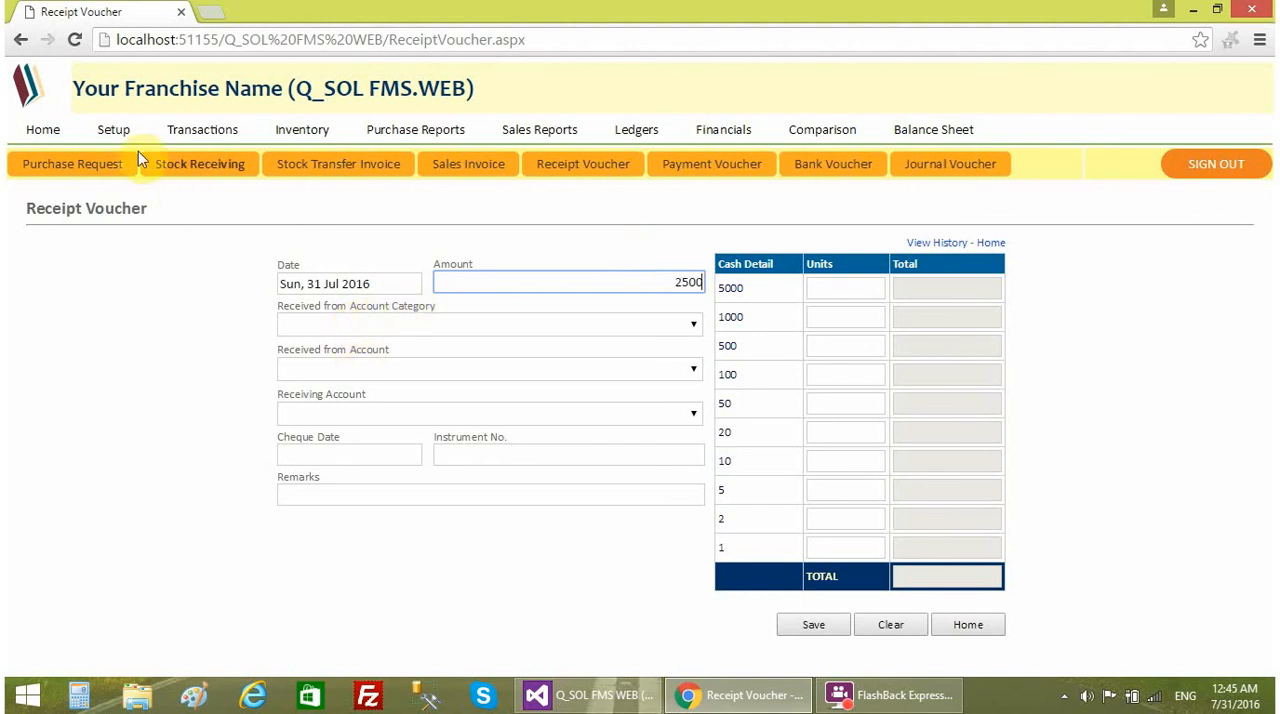
click(113, 129)
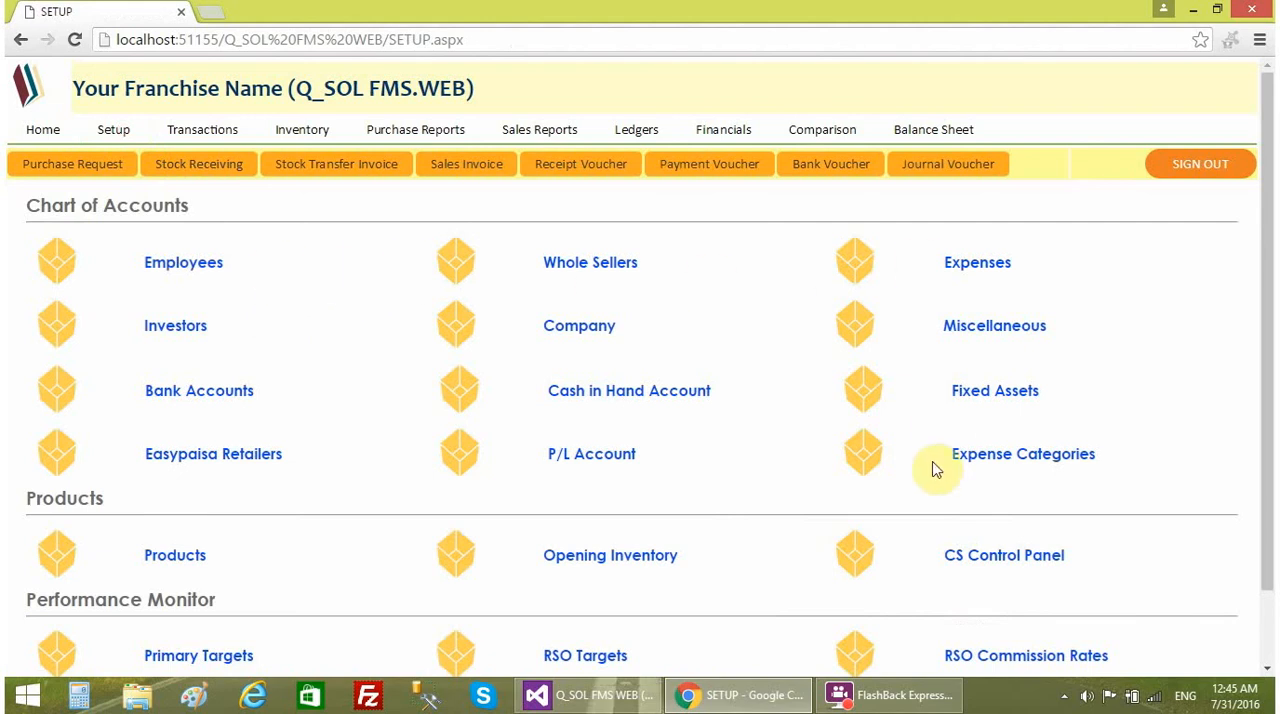
- Start a receipt voucher for 2500, received from the sales employee's account in the Employees category
click(595, 180)
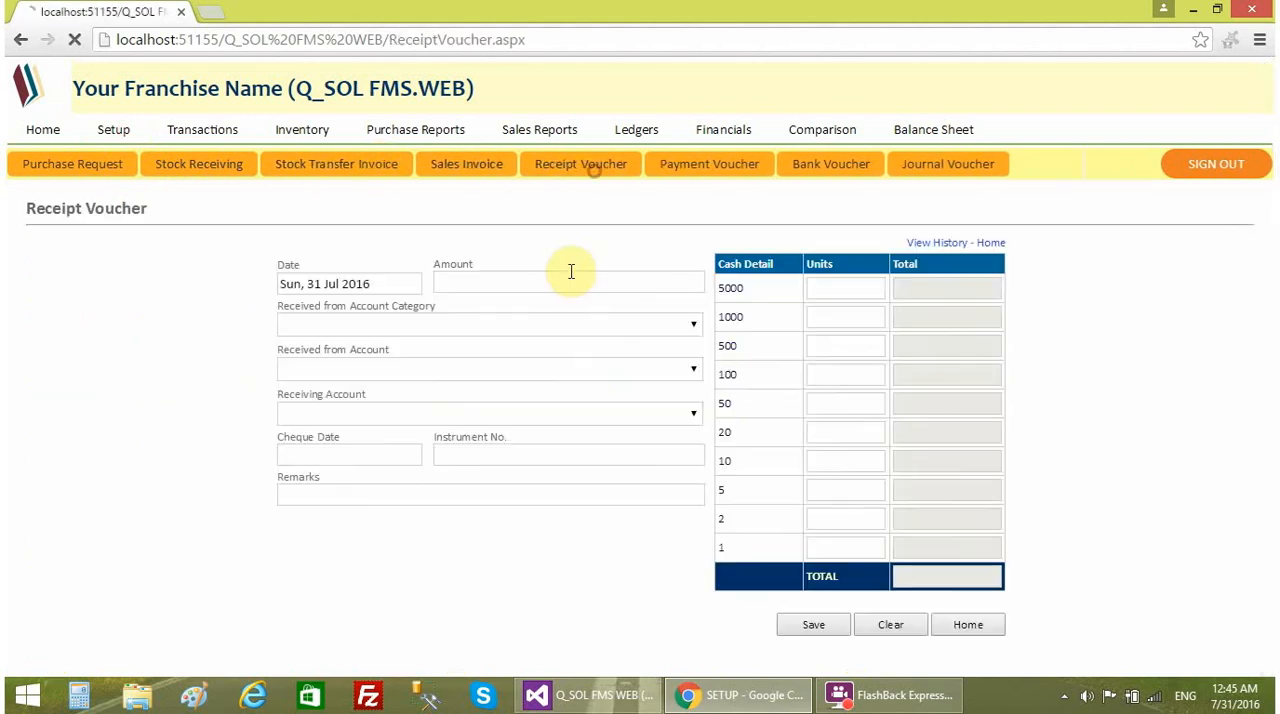
text(2500)
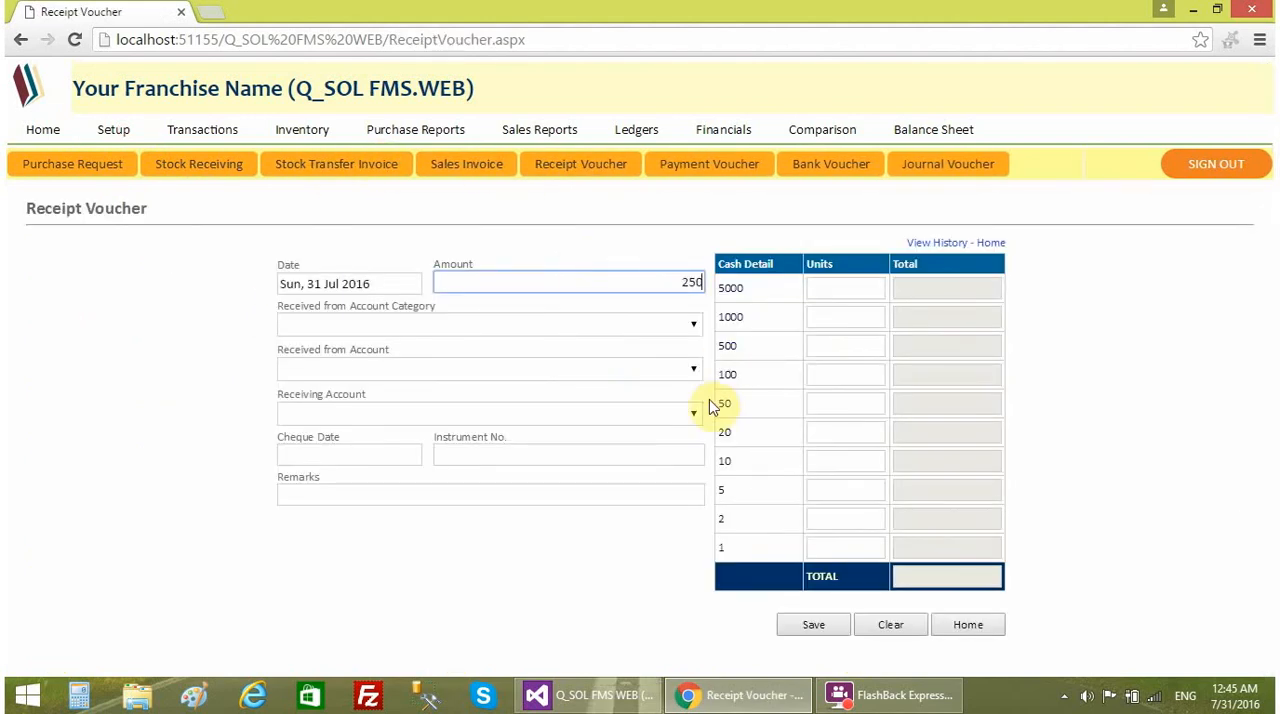
click(339, 336)
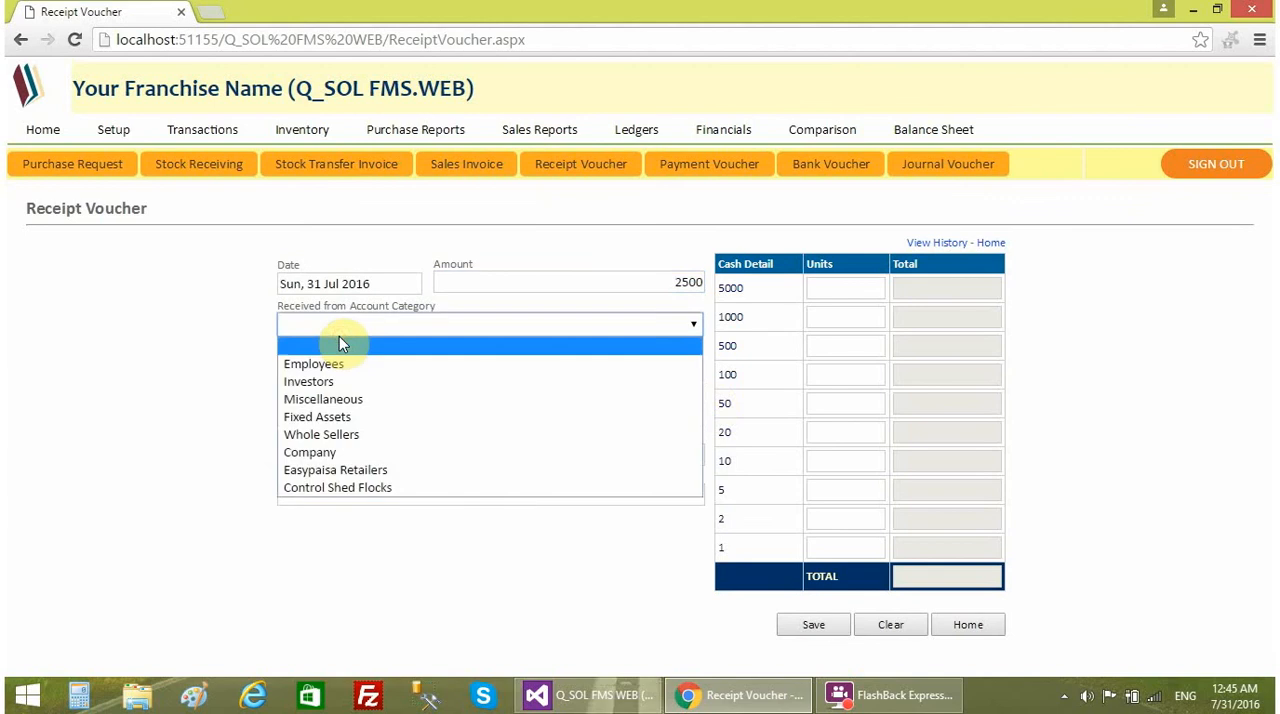
click(334, 363)
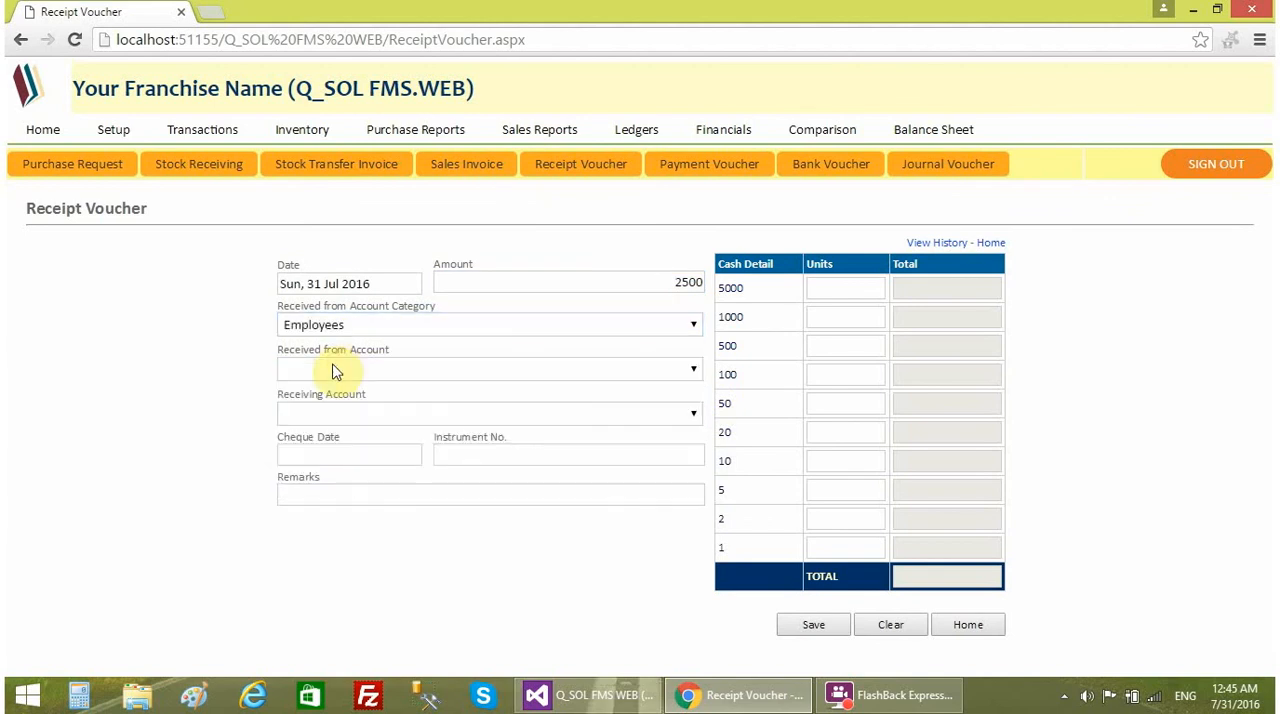
click(332, 372)
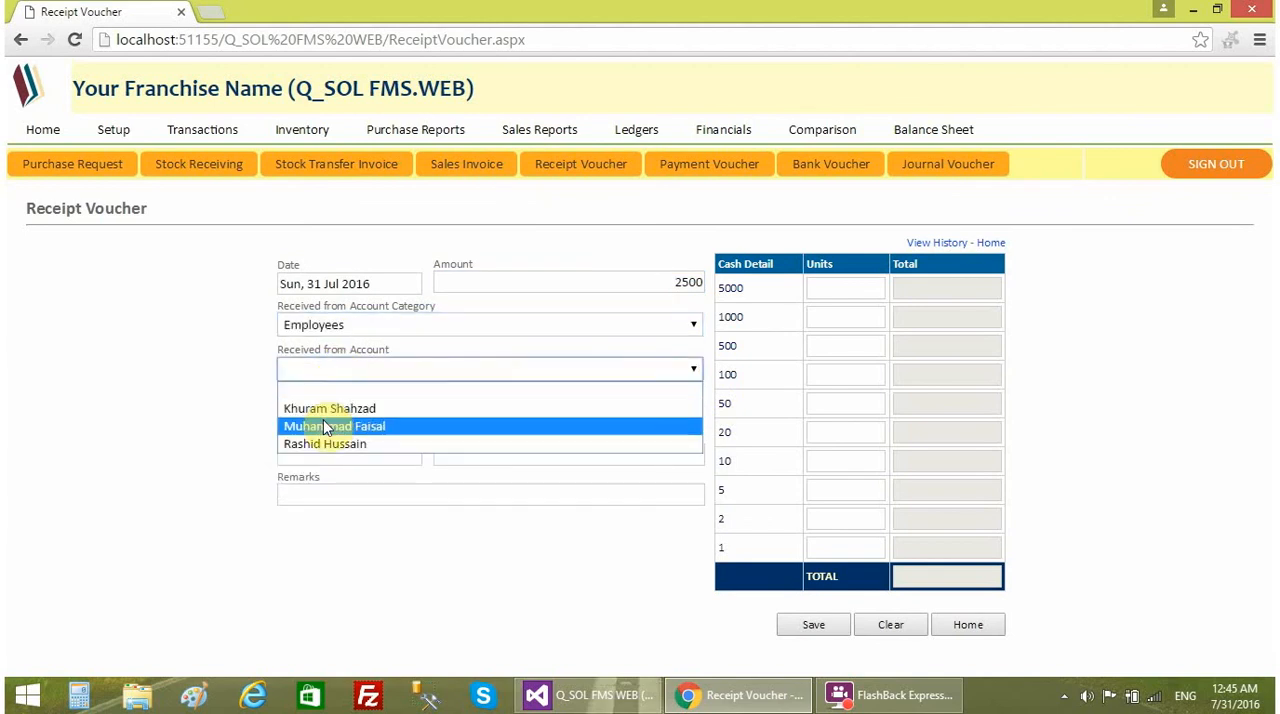
click(323, 428)
- Set CASH as the voucher's receiving account, add the remark "market recovery" and save the receipt voucher
click(318, 413)
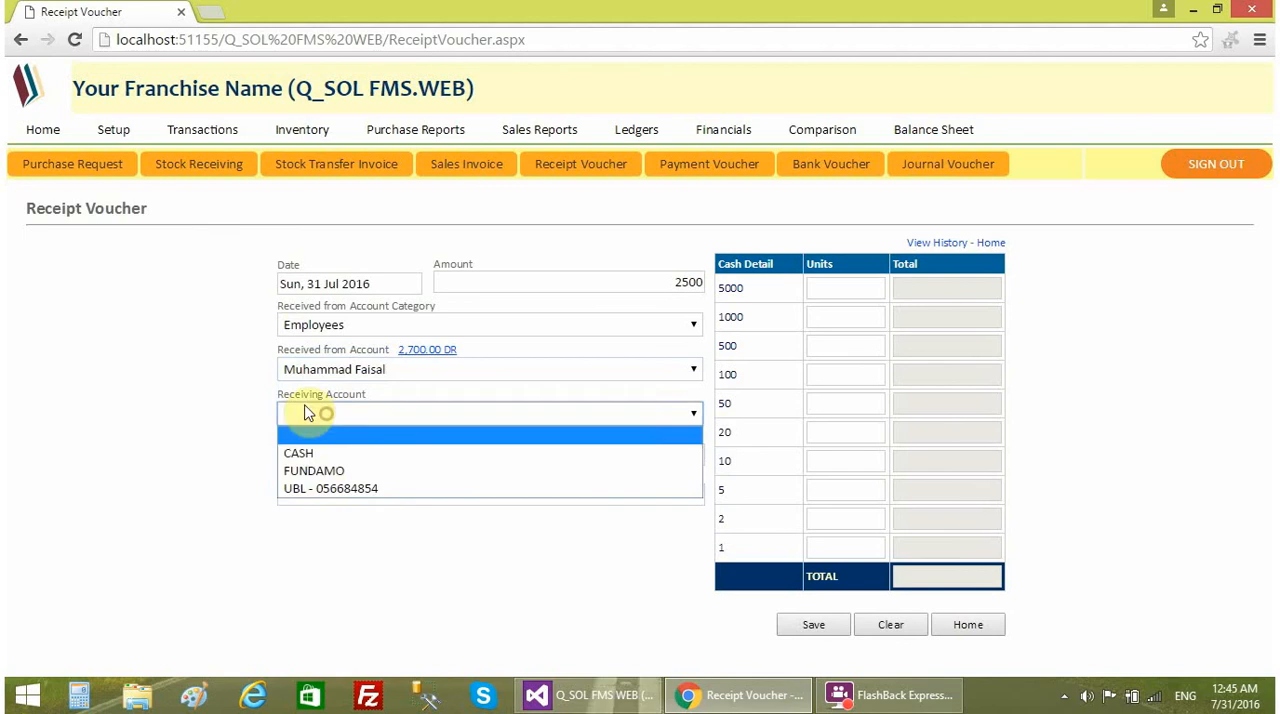
click(326, 453)
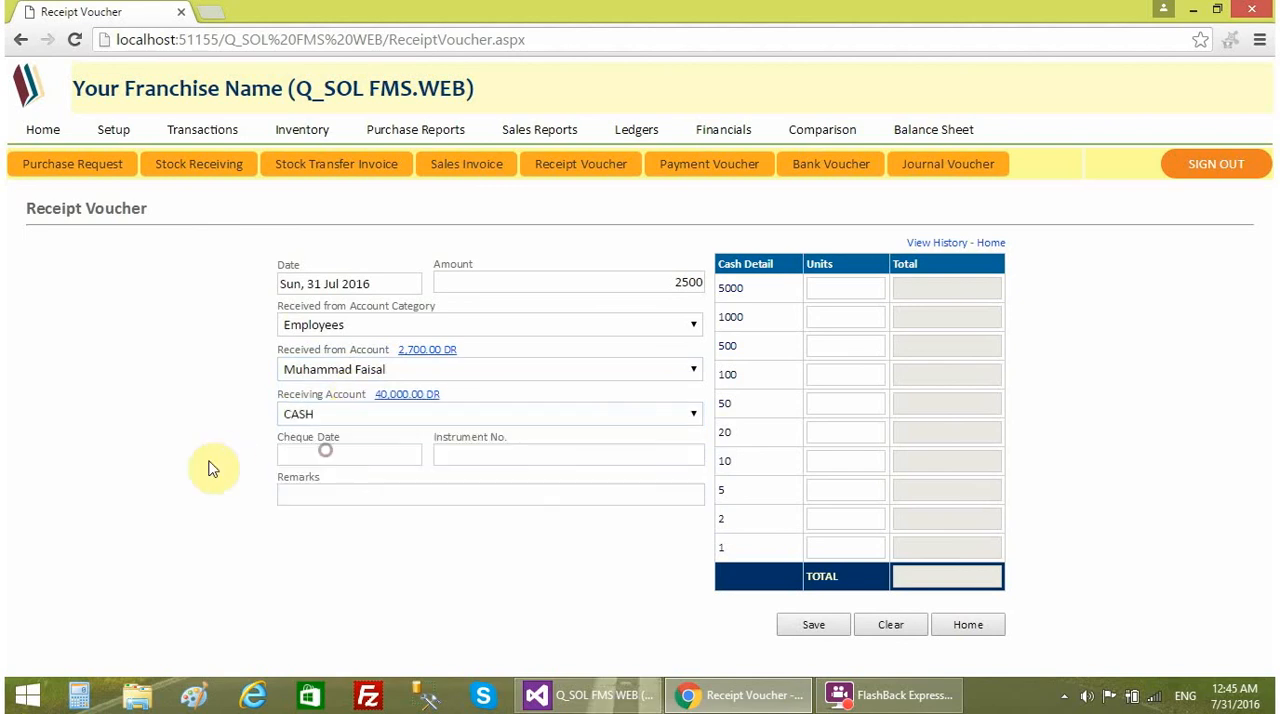
click(323, 494)
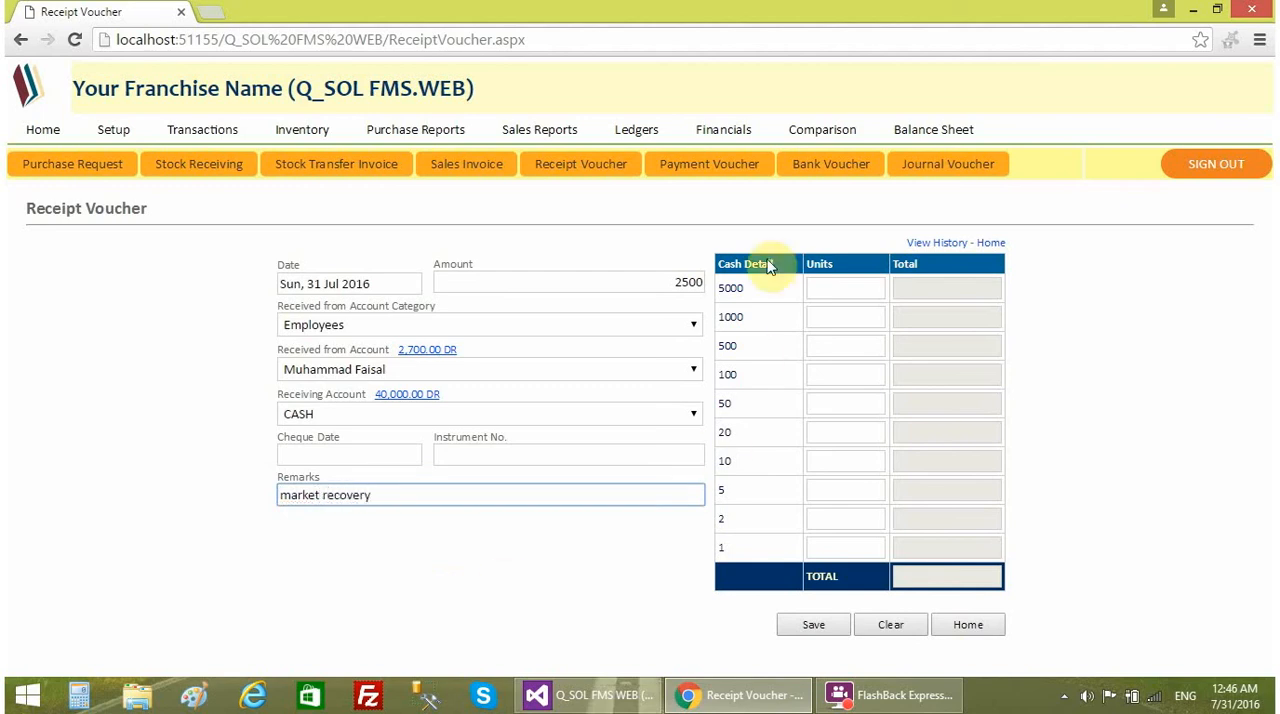
click(825, 627)
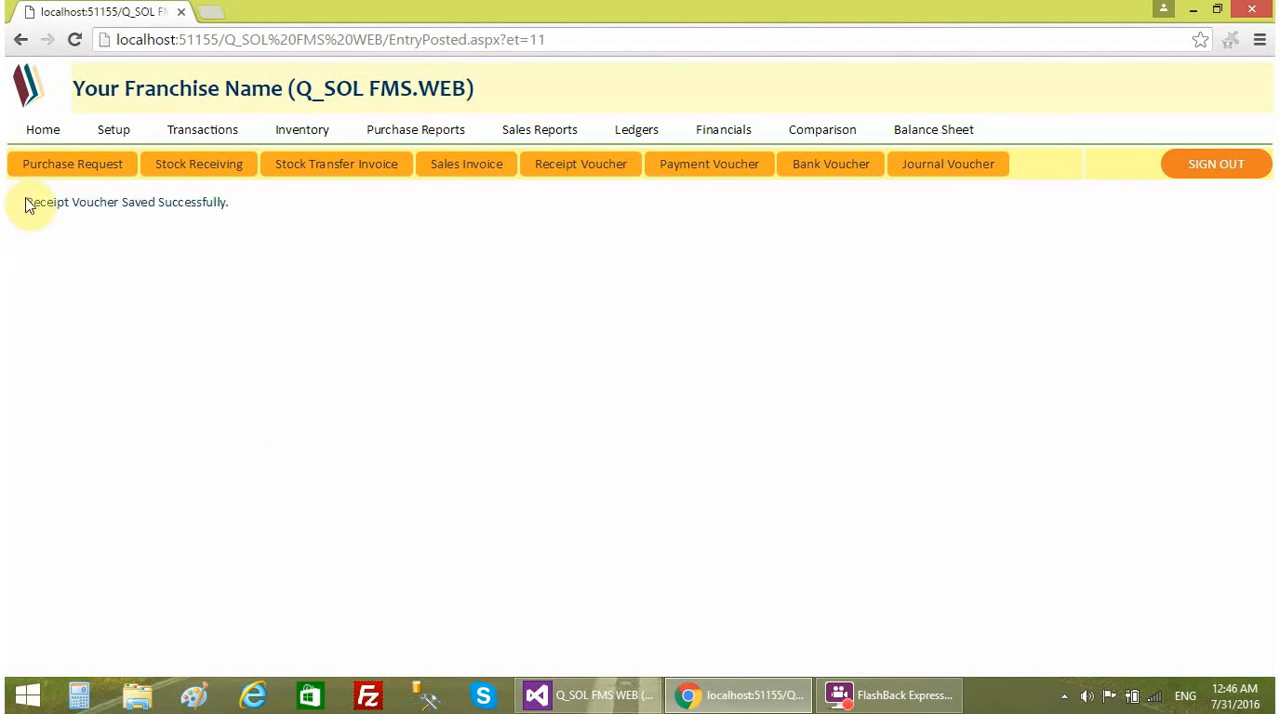
drag(22, 200, 226, 206)
click(389, 252)
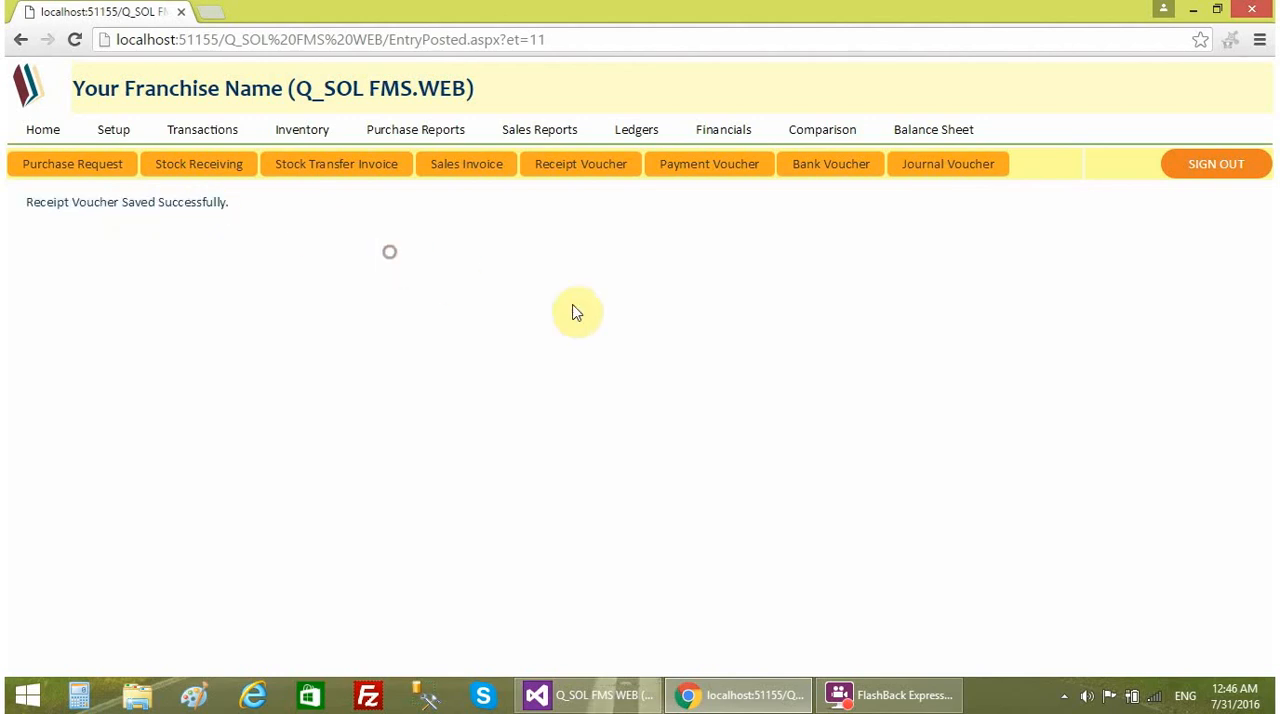
- Check the home page balances and open the Cash Book from the CASH balance to examine its entries and closing balance
click(57, 143)
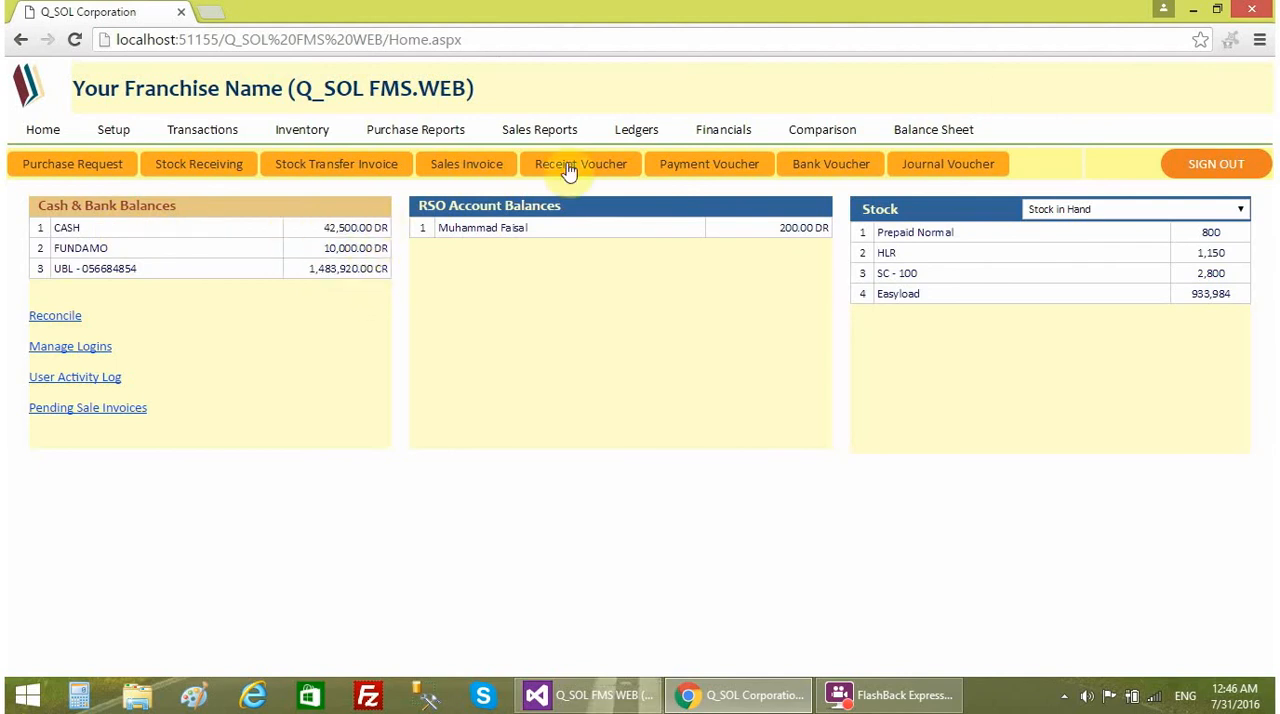
click(636, 129)
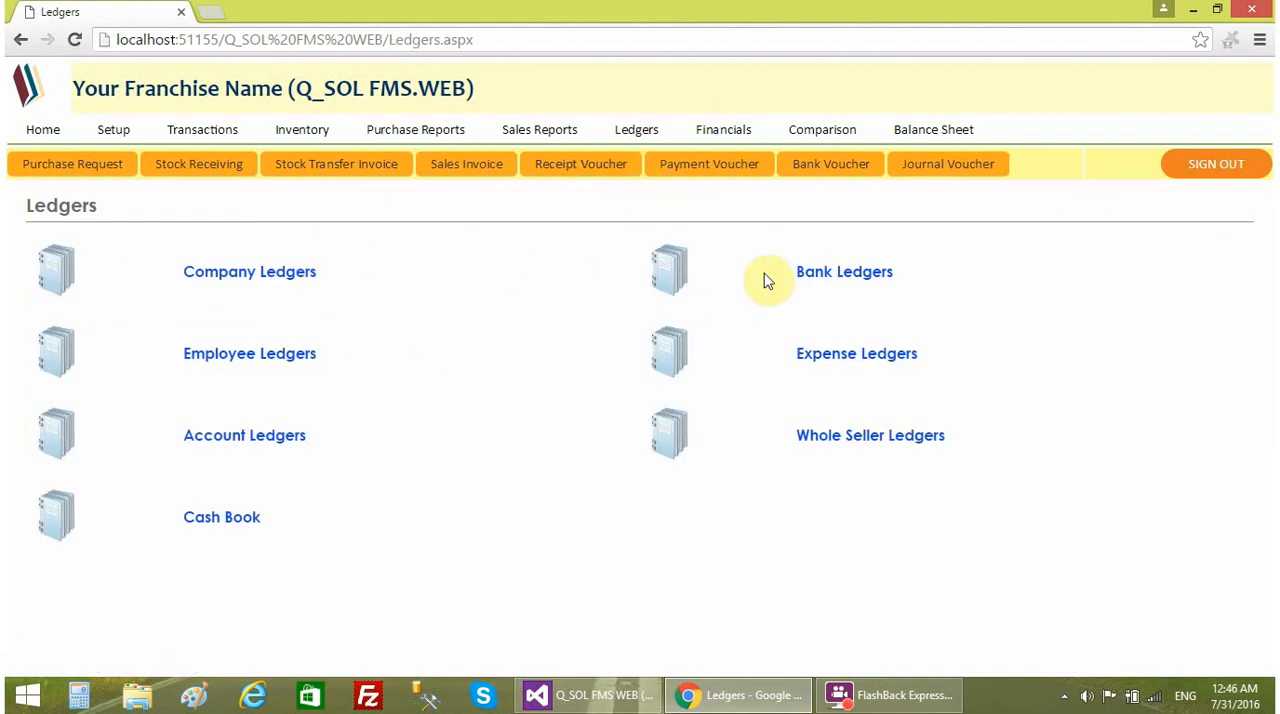
click(845, 274)
click(48, 133)
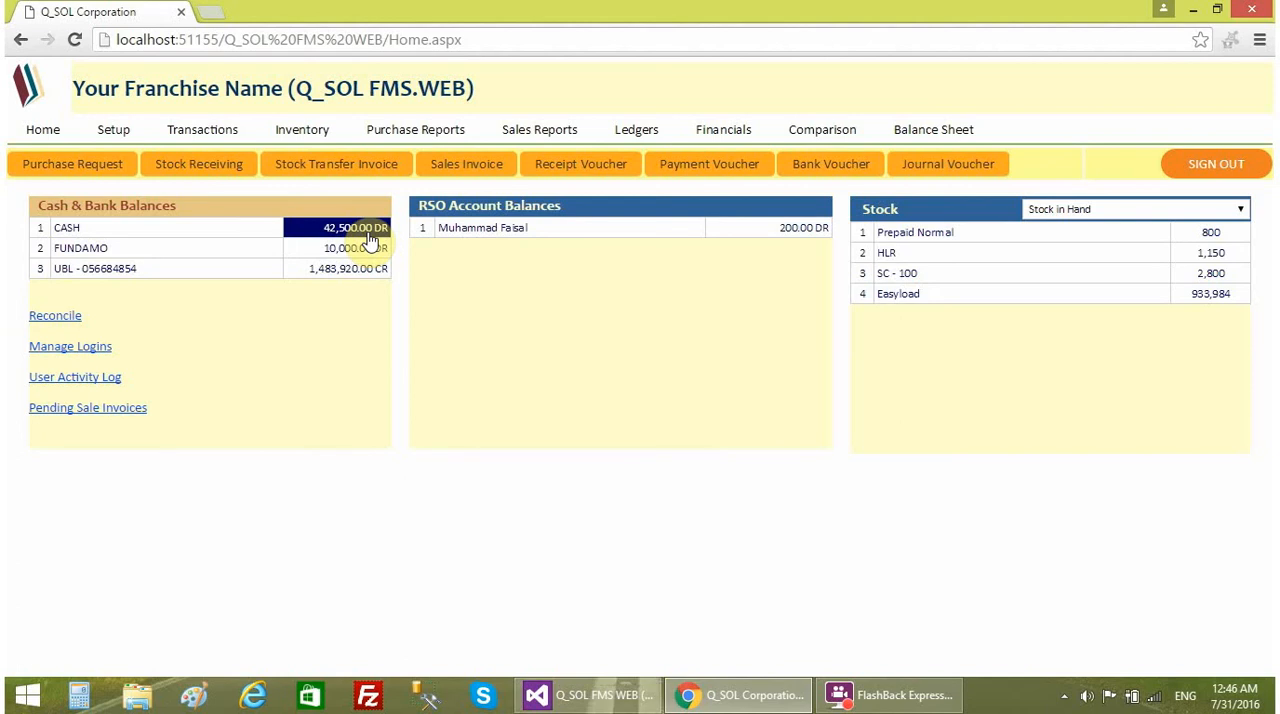
click(368, 236)
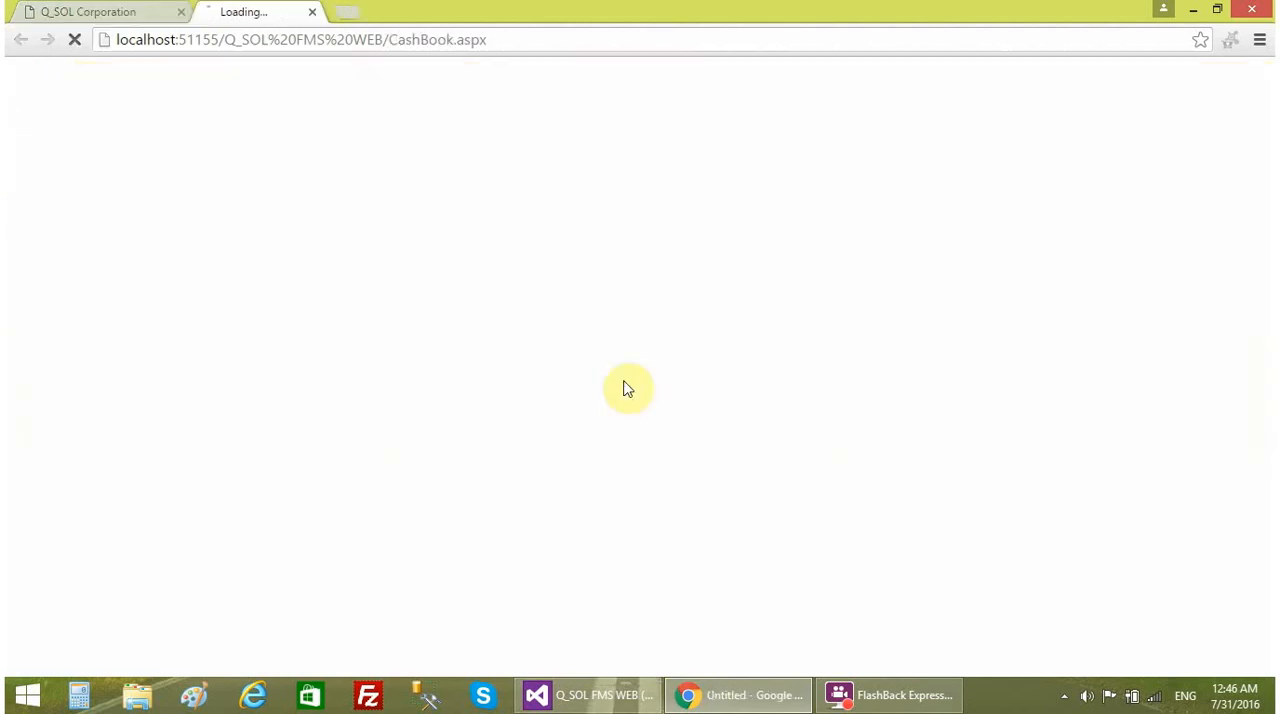
drag(37, 224, 289, 237)
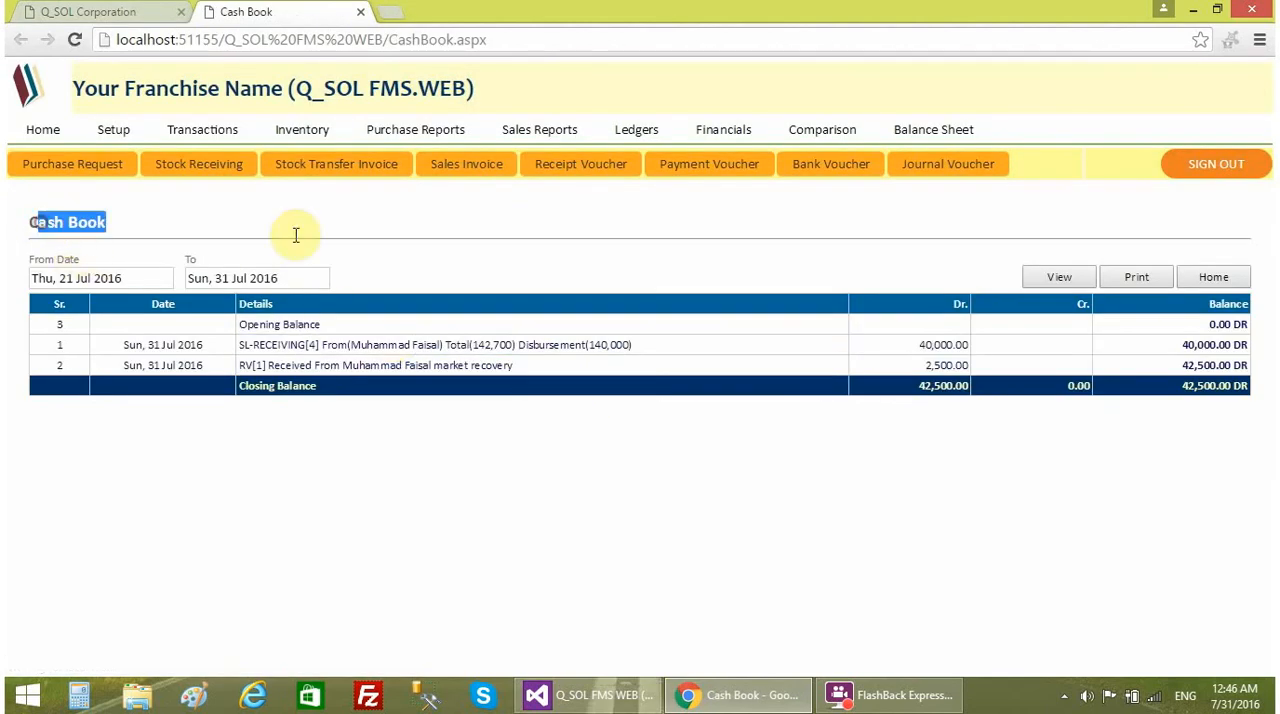
click(882, 346)
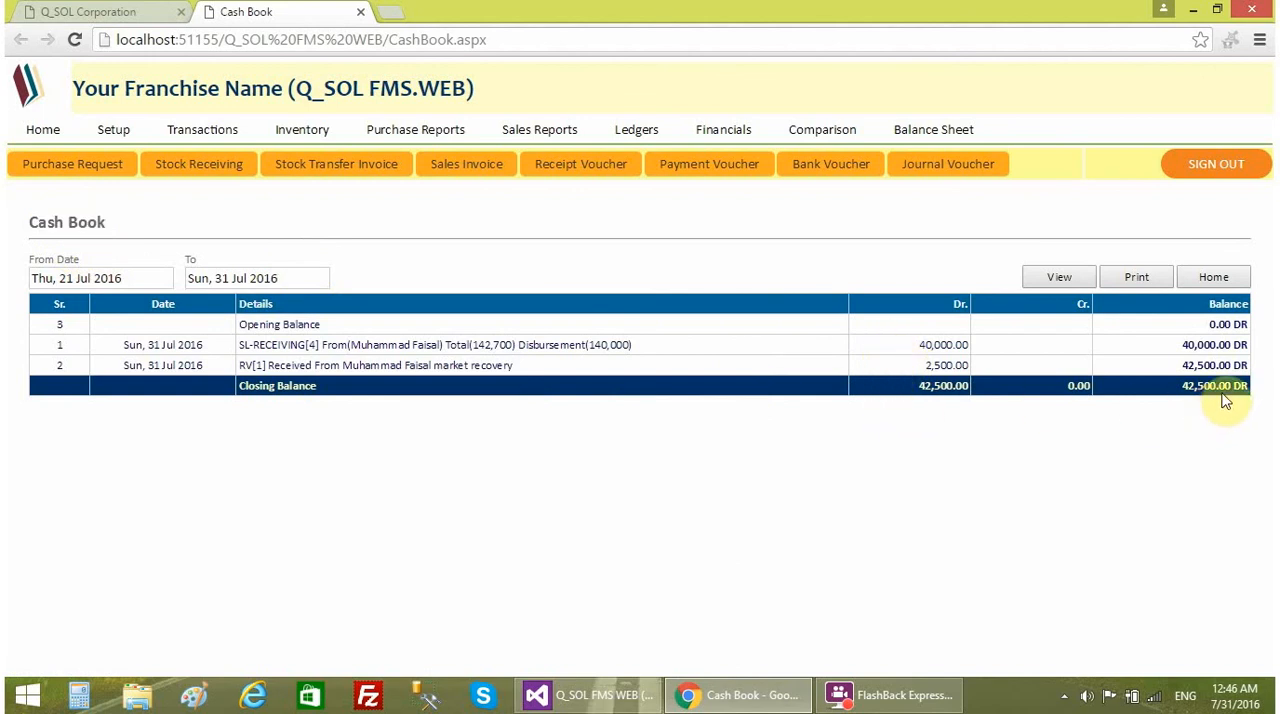
click(361, 12)
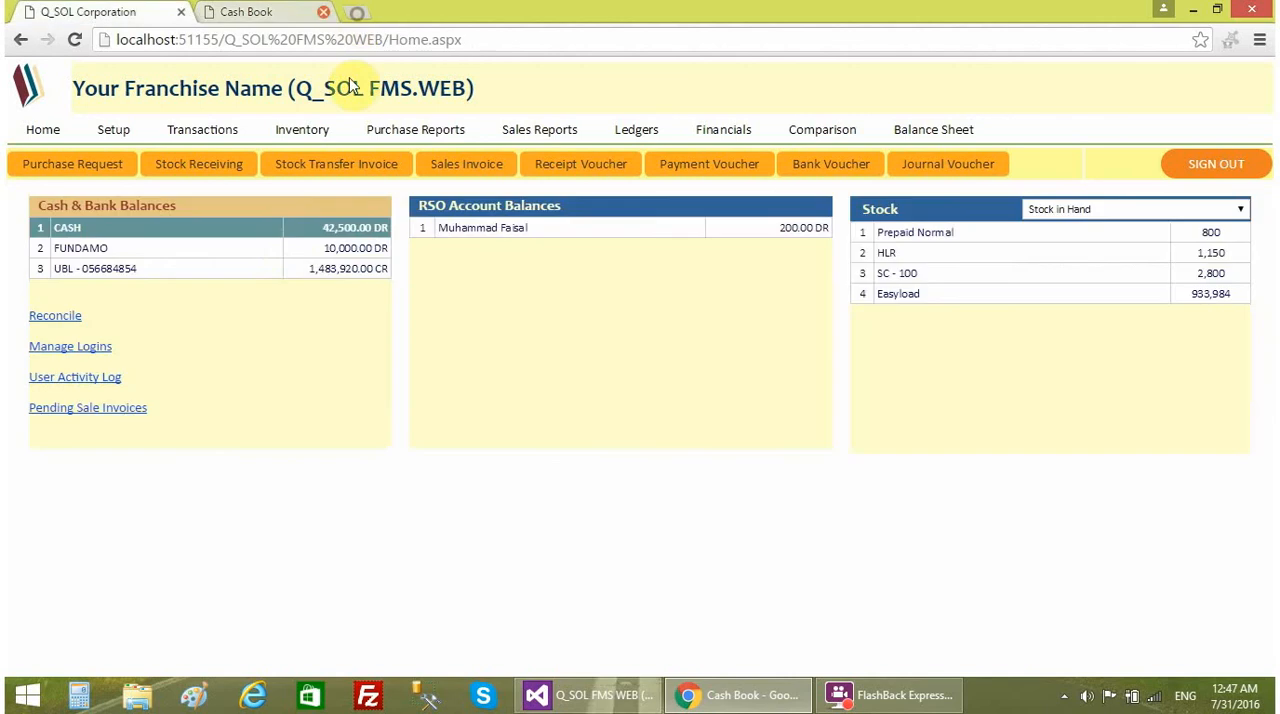
- View the sales employee's ledger from the RSO account balances and again as an Employee Ledger for 31 Jul 2016
click(808, 228)
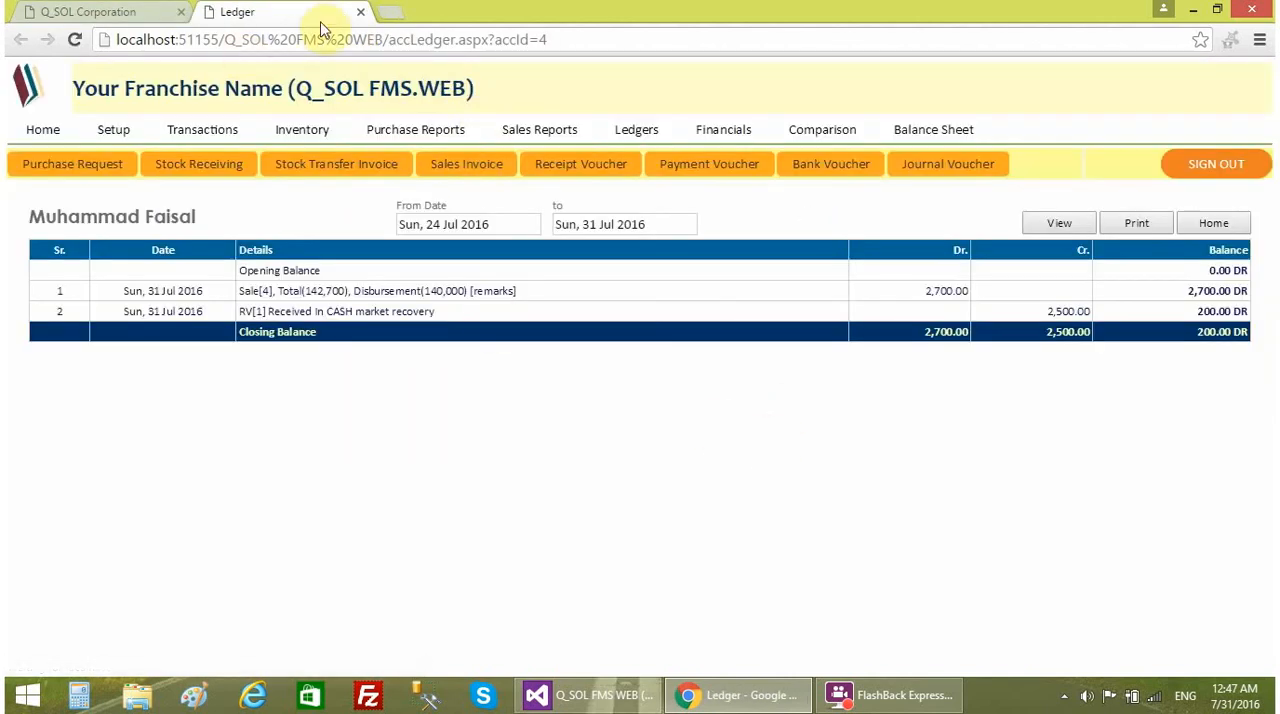
click(357, 14)
click(636, 129)
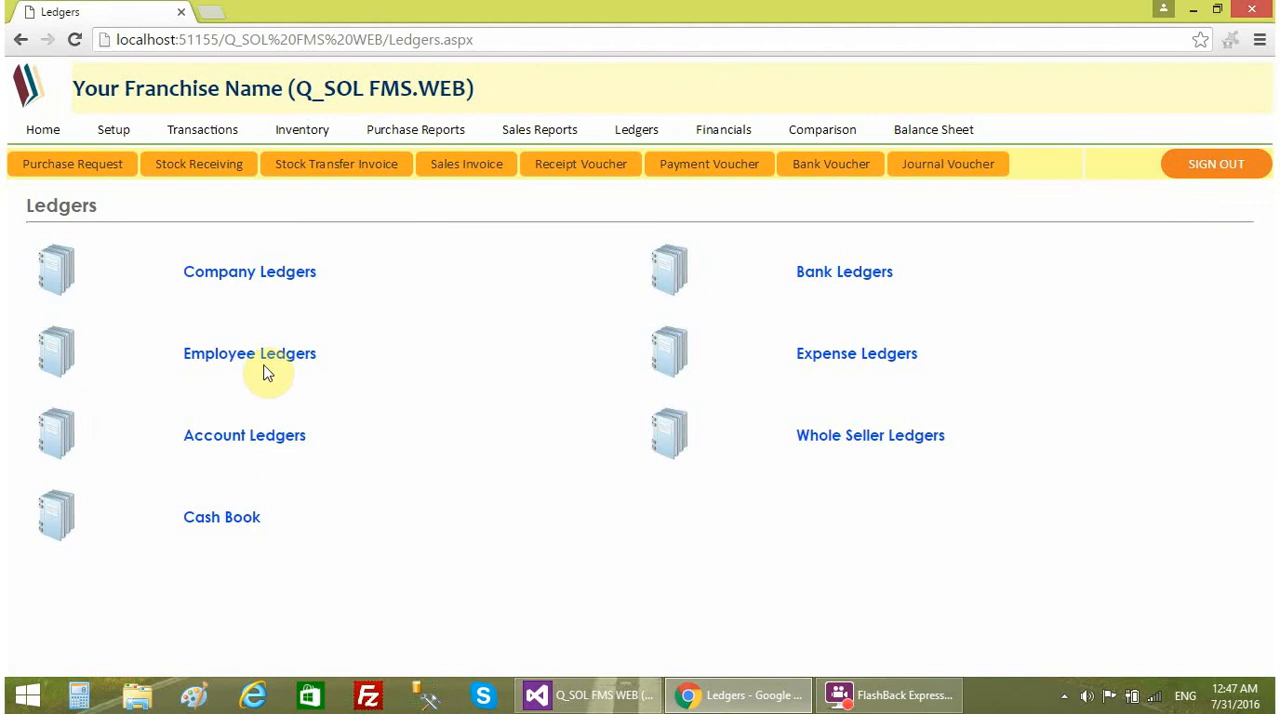
click(263, 354)
click(494, 278)
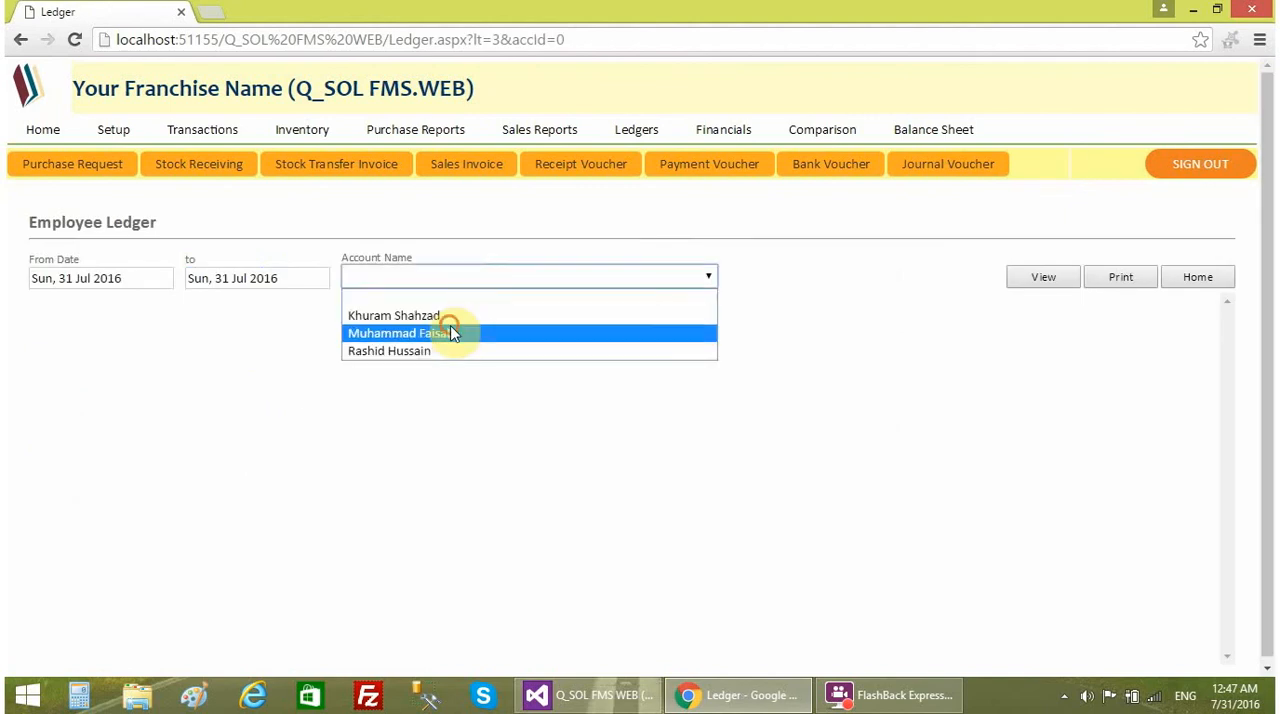
click(449, 331)
click(1045, 279)
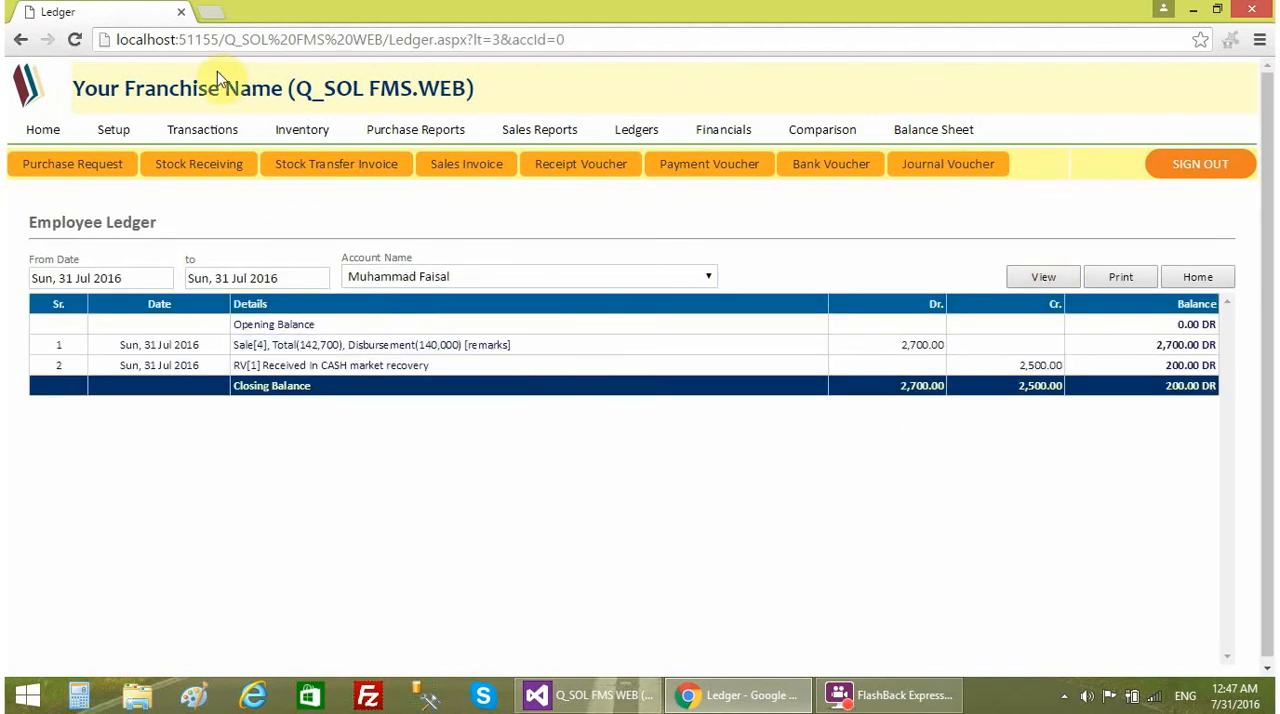
- Return to the home page balances and recheck the ledger behind the employee's RSO account balance
click(52, 132)
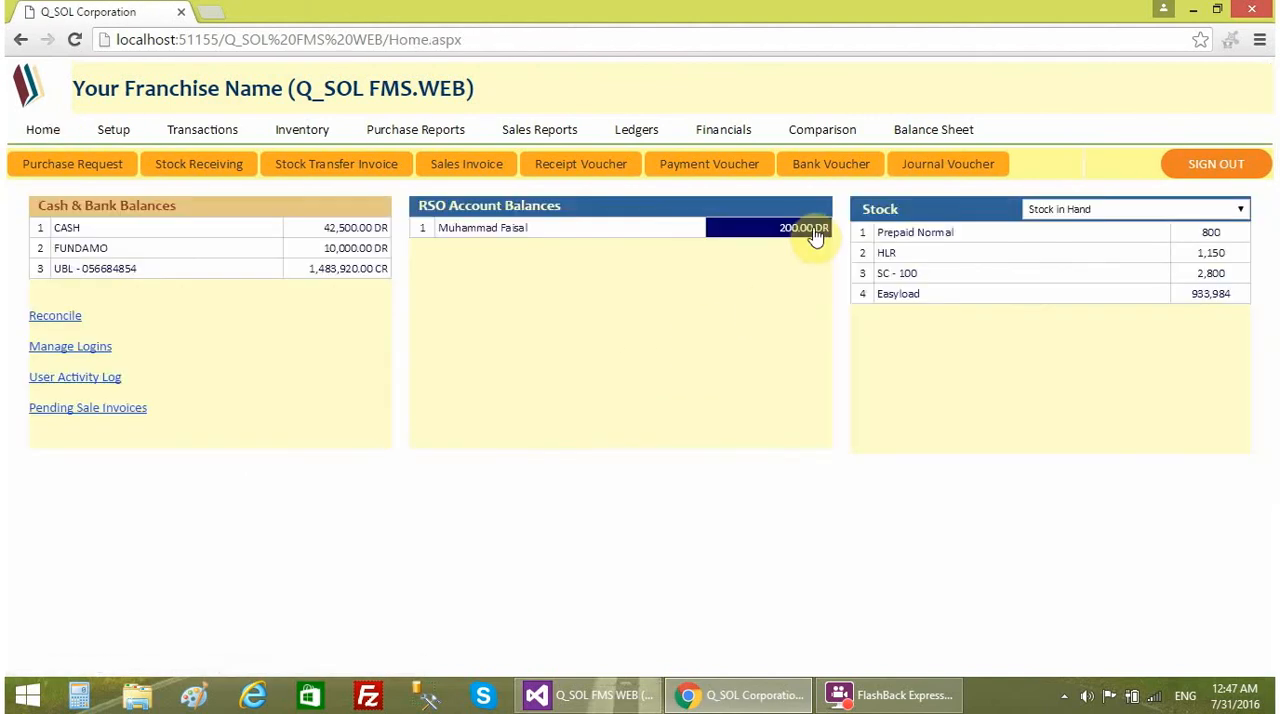
click(815, 230)
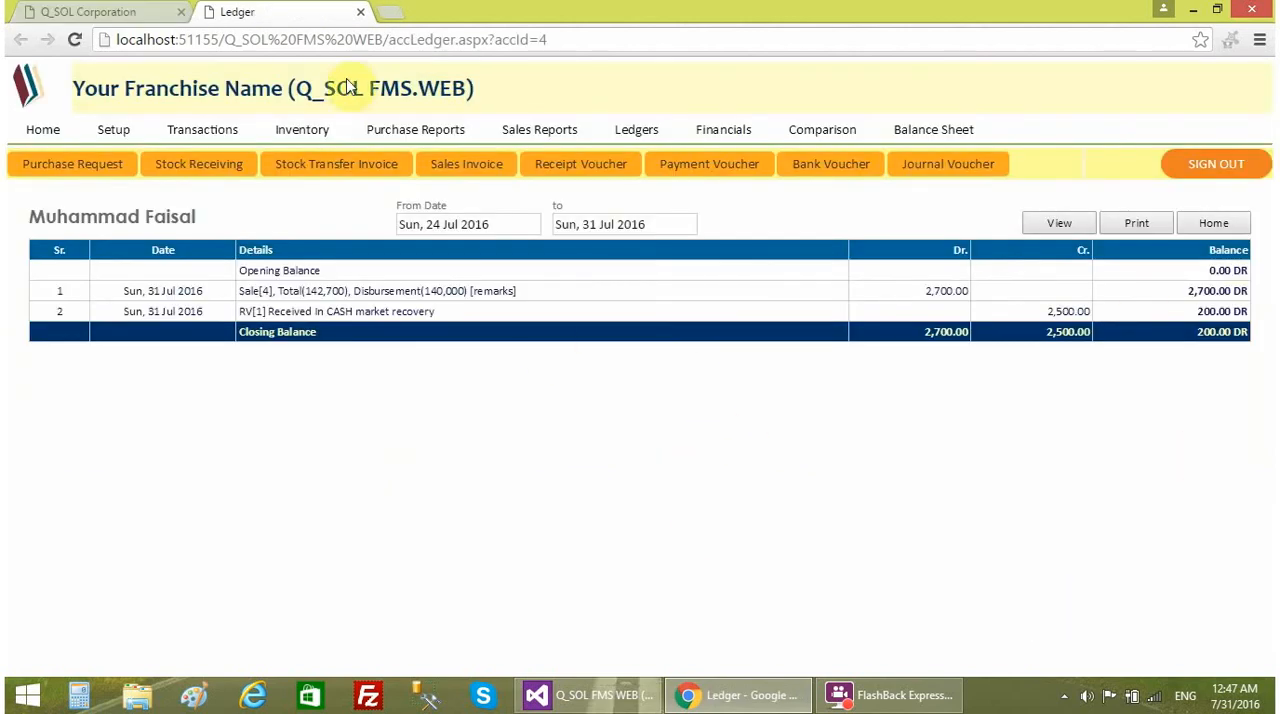
click(362, 16)
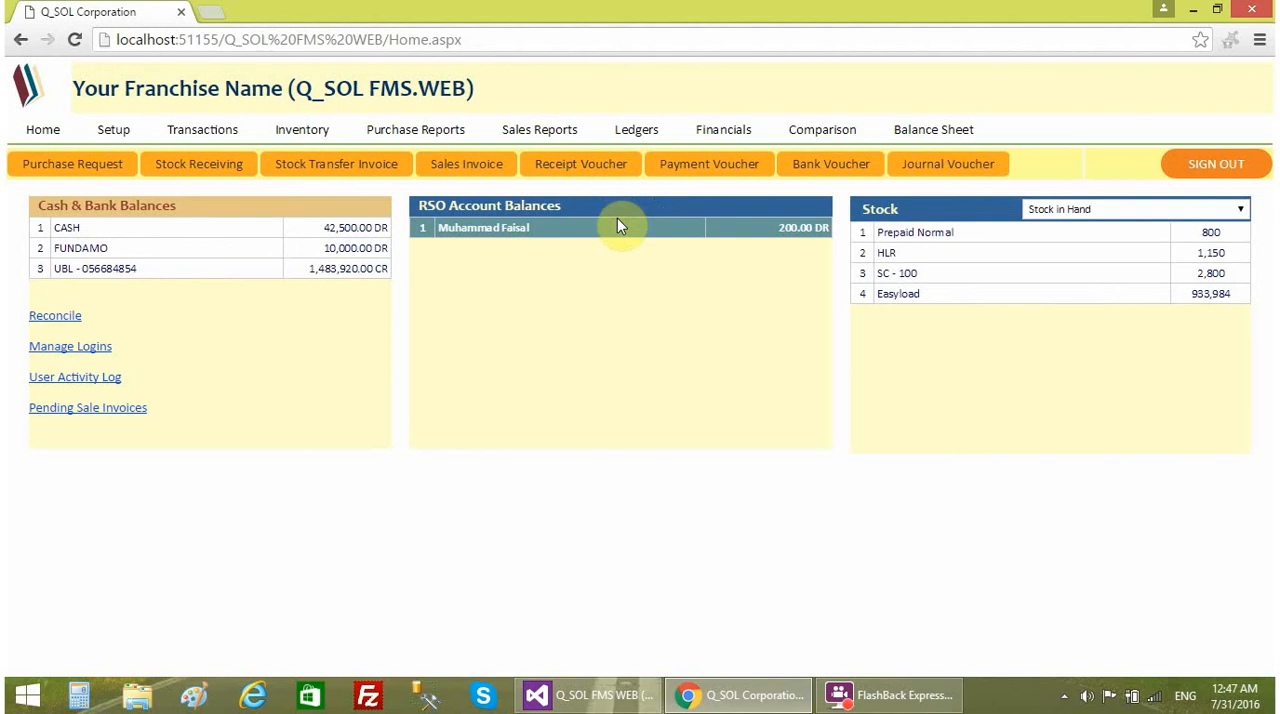
- Look over the blank Payment Voucher form and the payment details of a Purchase Request for the TP account
click(700, 166)
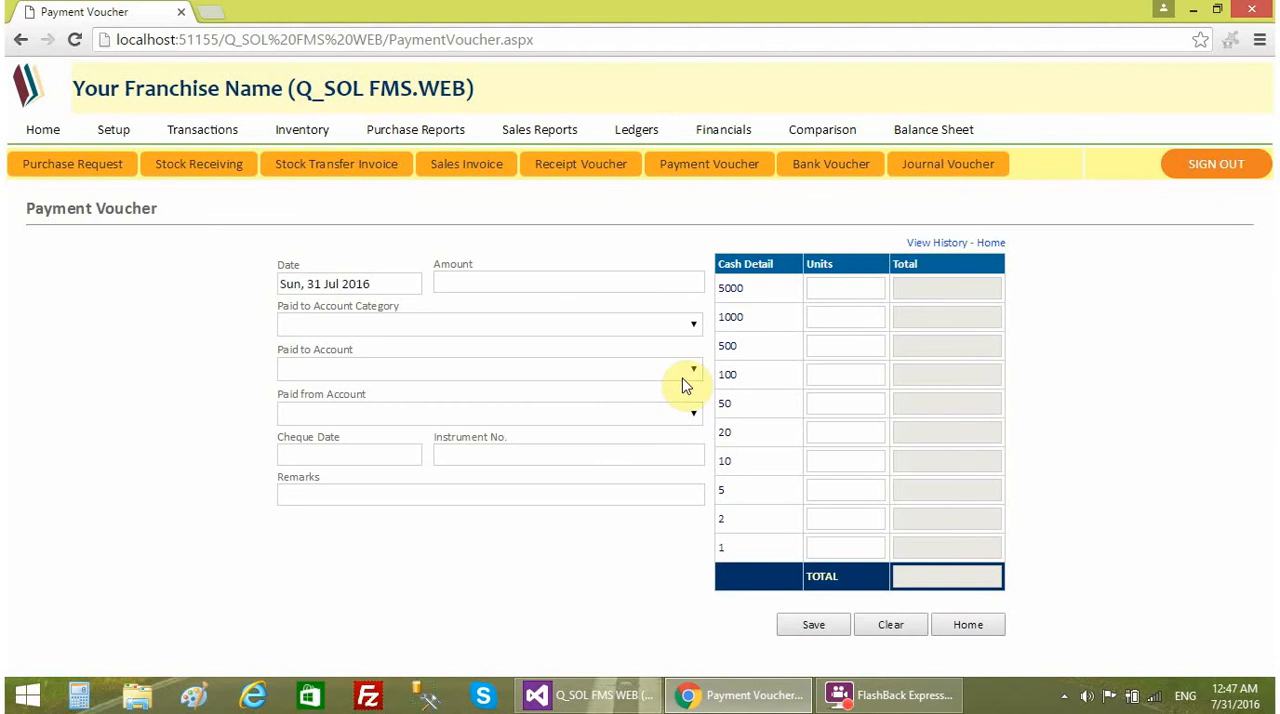
click(114, 164)
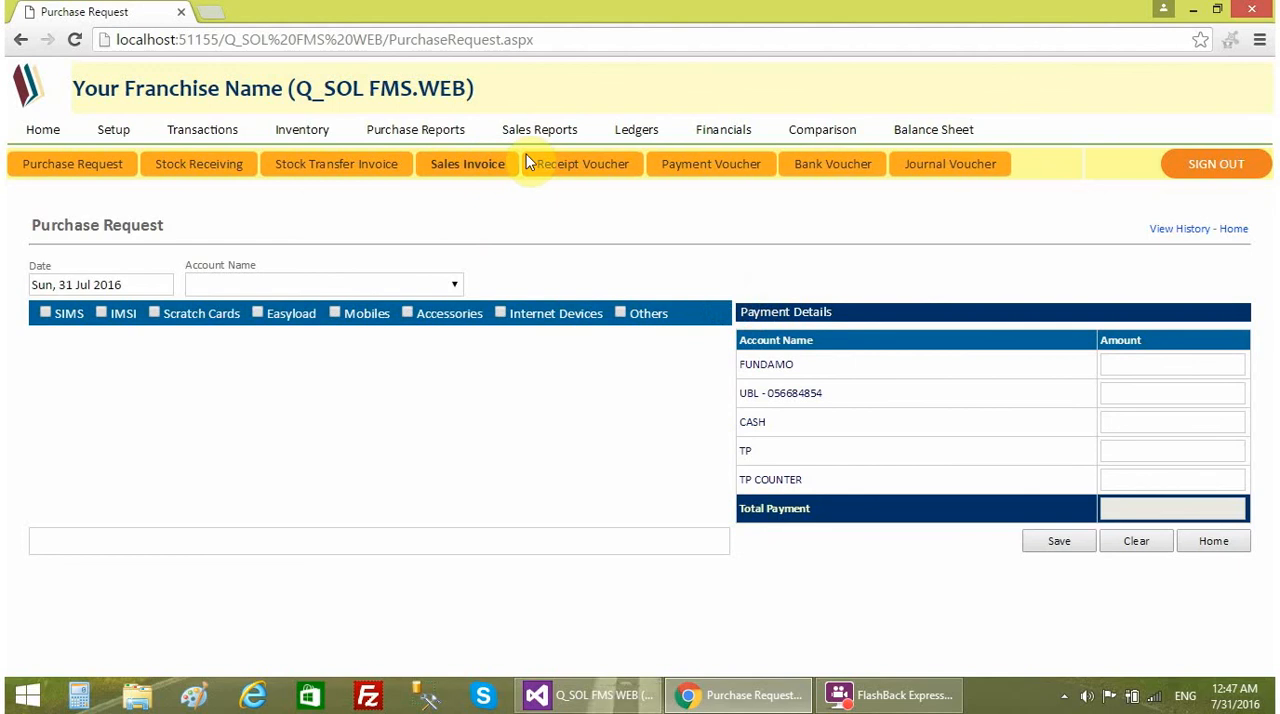
click(303, 290)
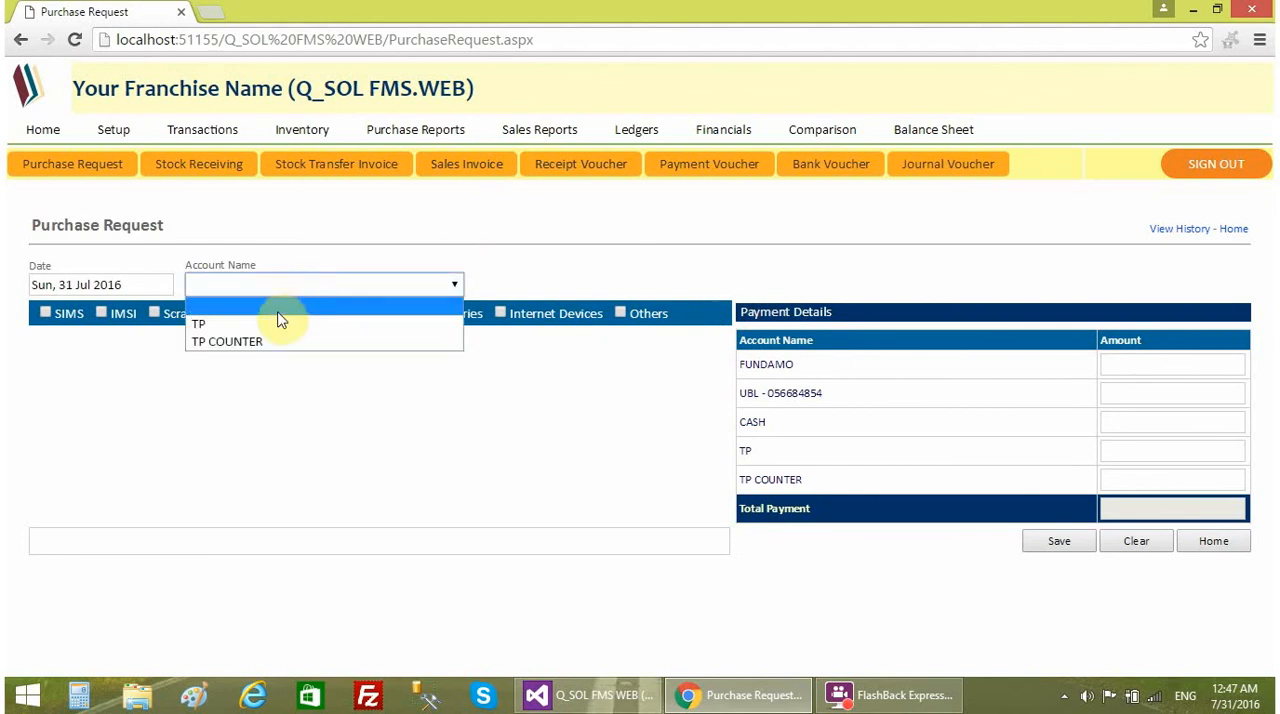
click(282, 321)
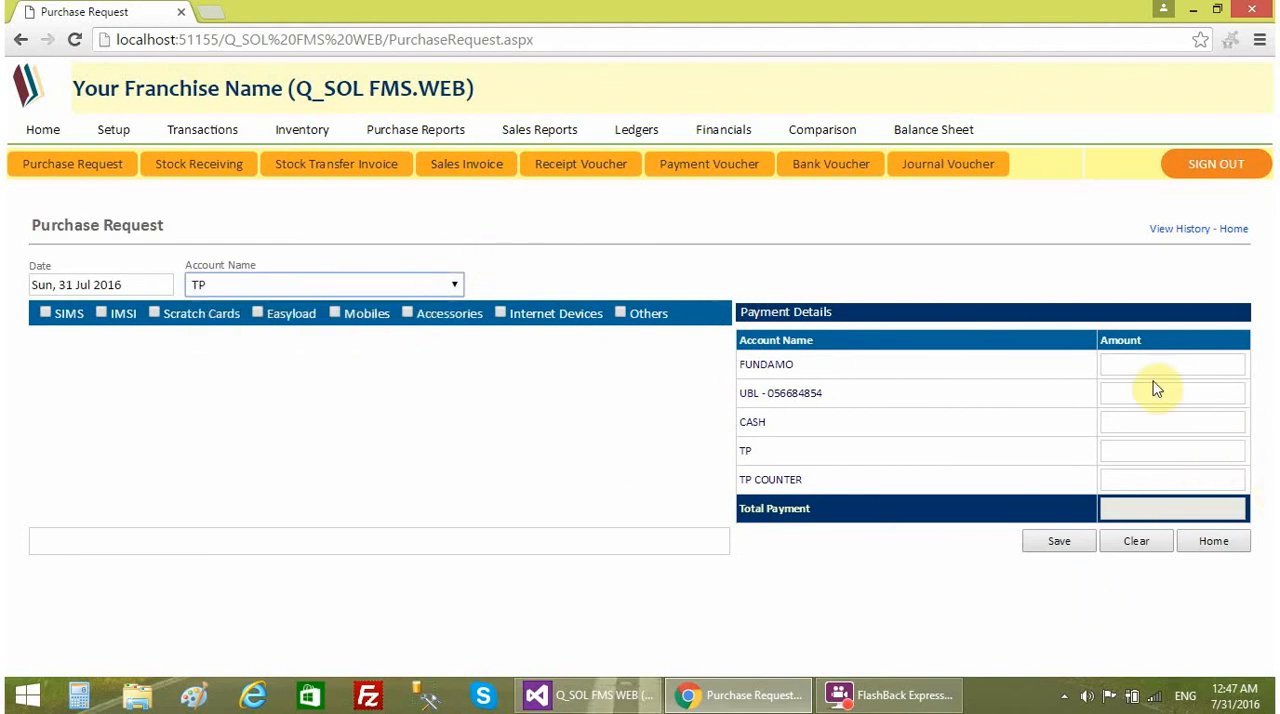
click(700, 165)
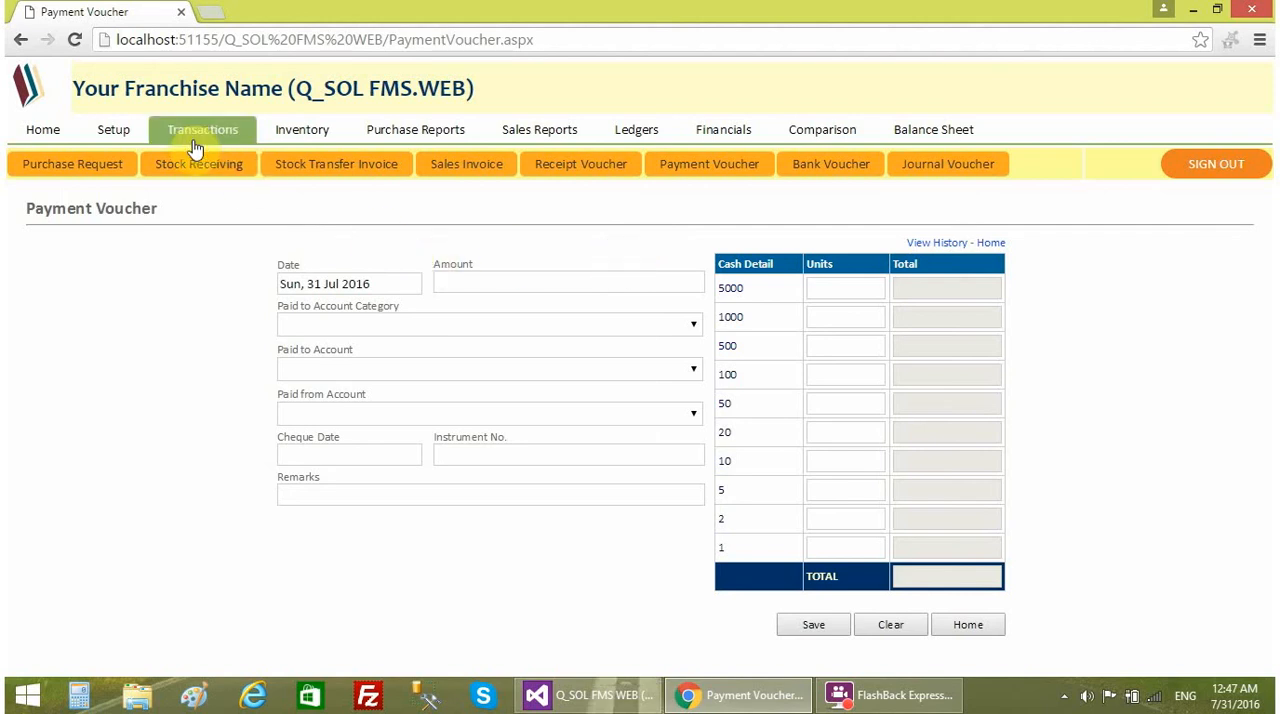
- Review the Building Rent and Electricity Bill expense accounts and their categories in the chart of accounts
click(113, 130)
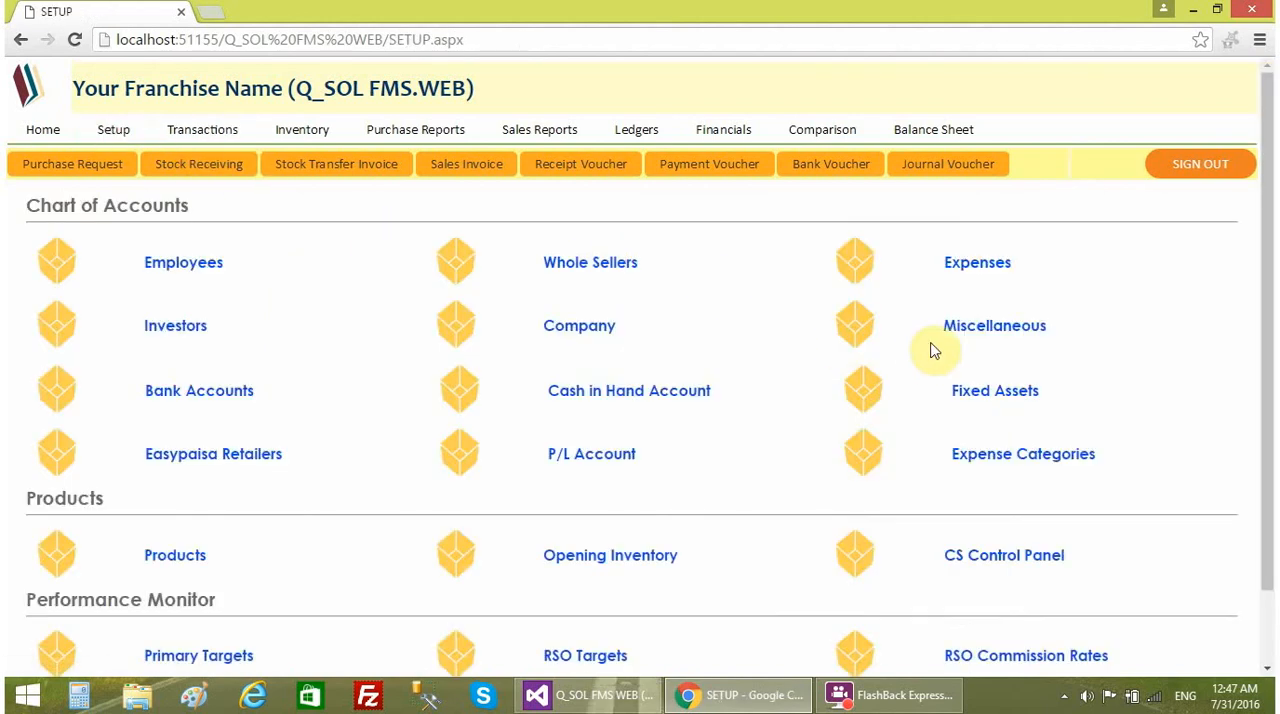
click(992, 266)
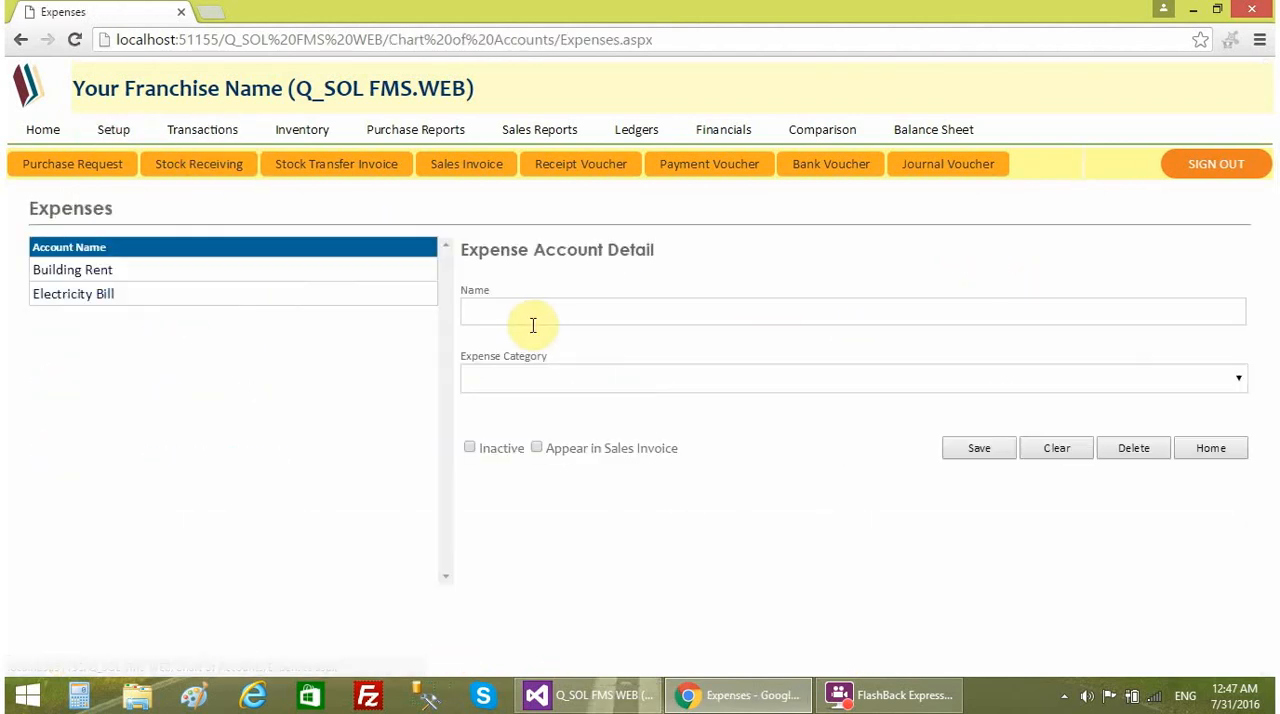
click(210, 273)
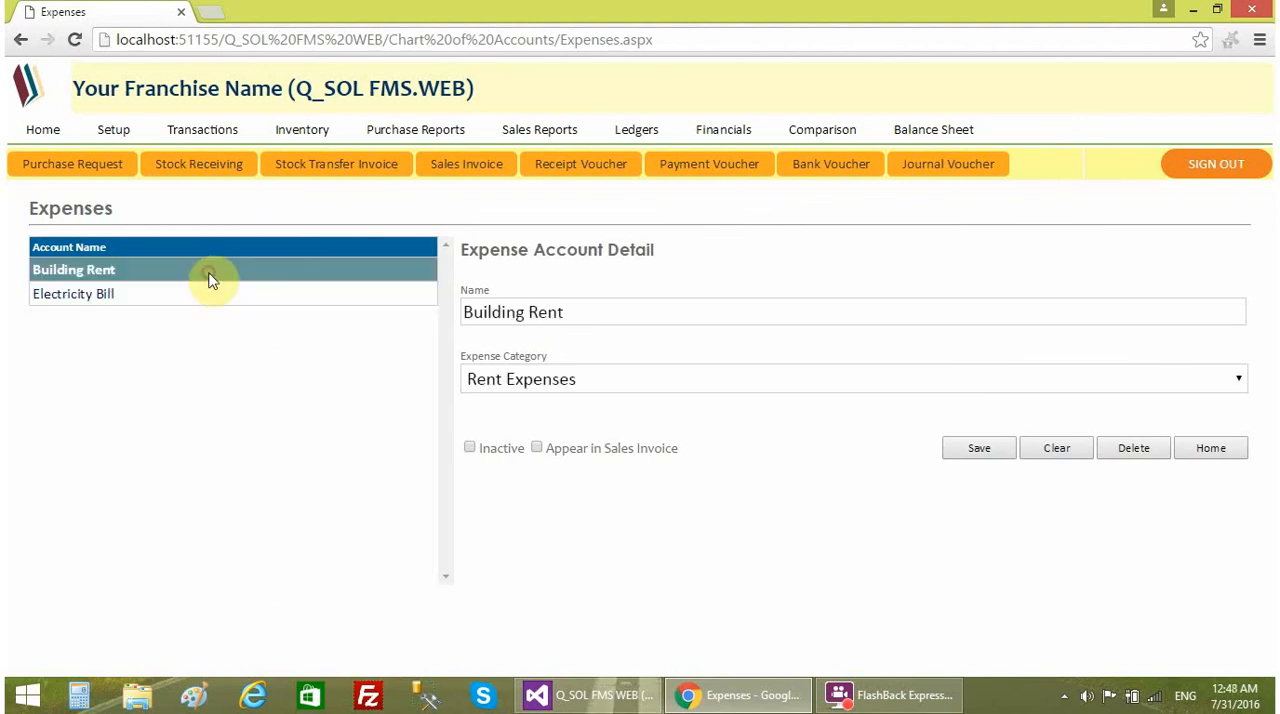
click(201, 291)
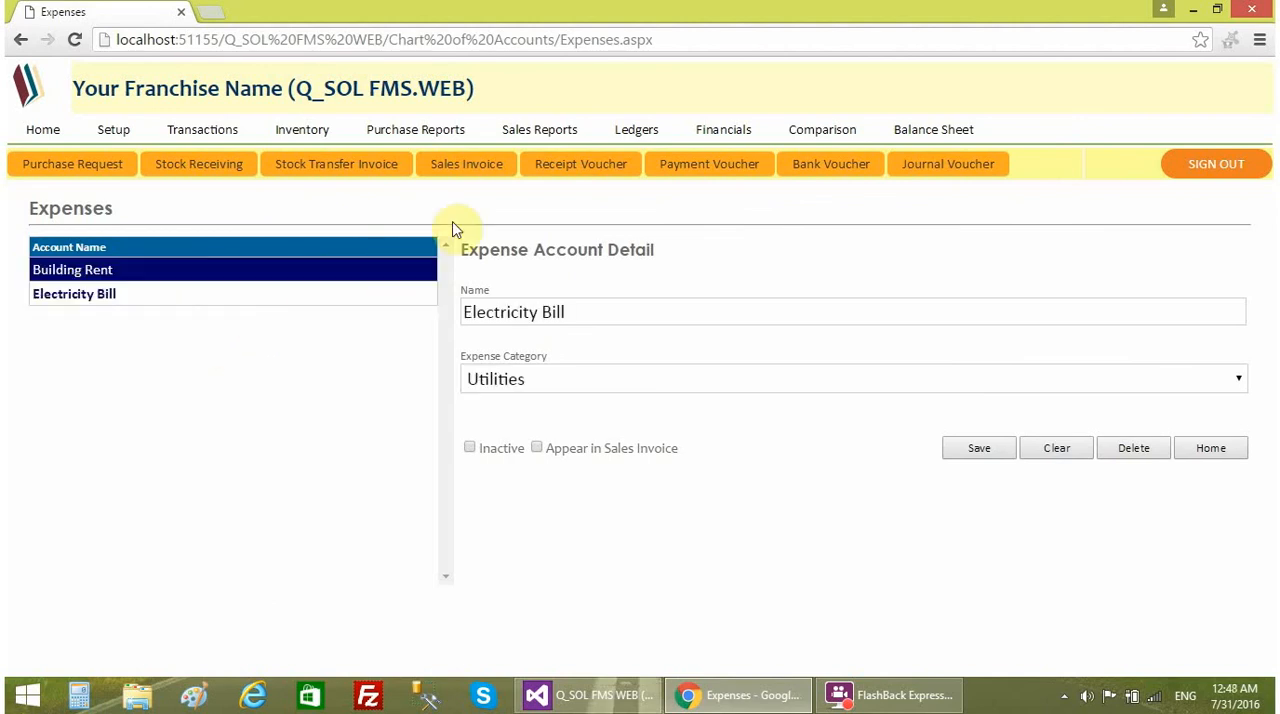
- Start a payment voucher for 3500 paid to the Electricity Bill account in the Expenses category
click(699, 176)
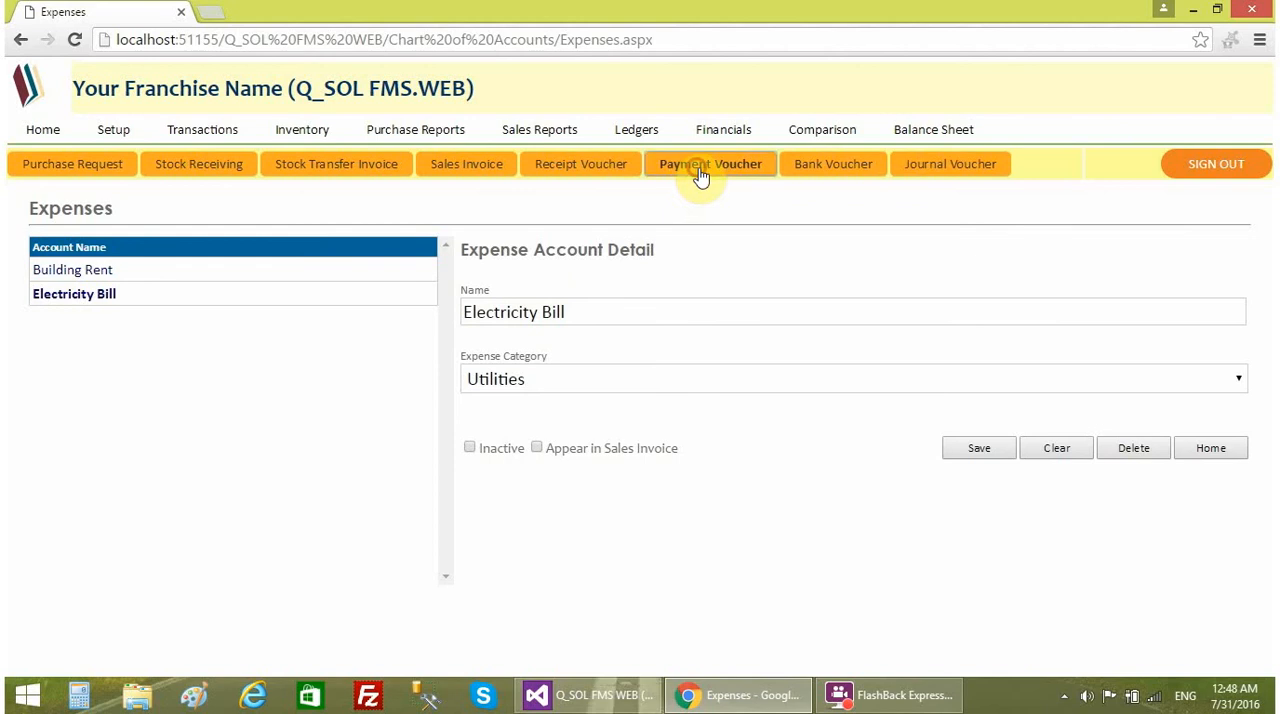
click(651, 283)
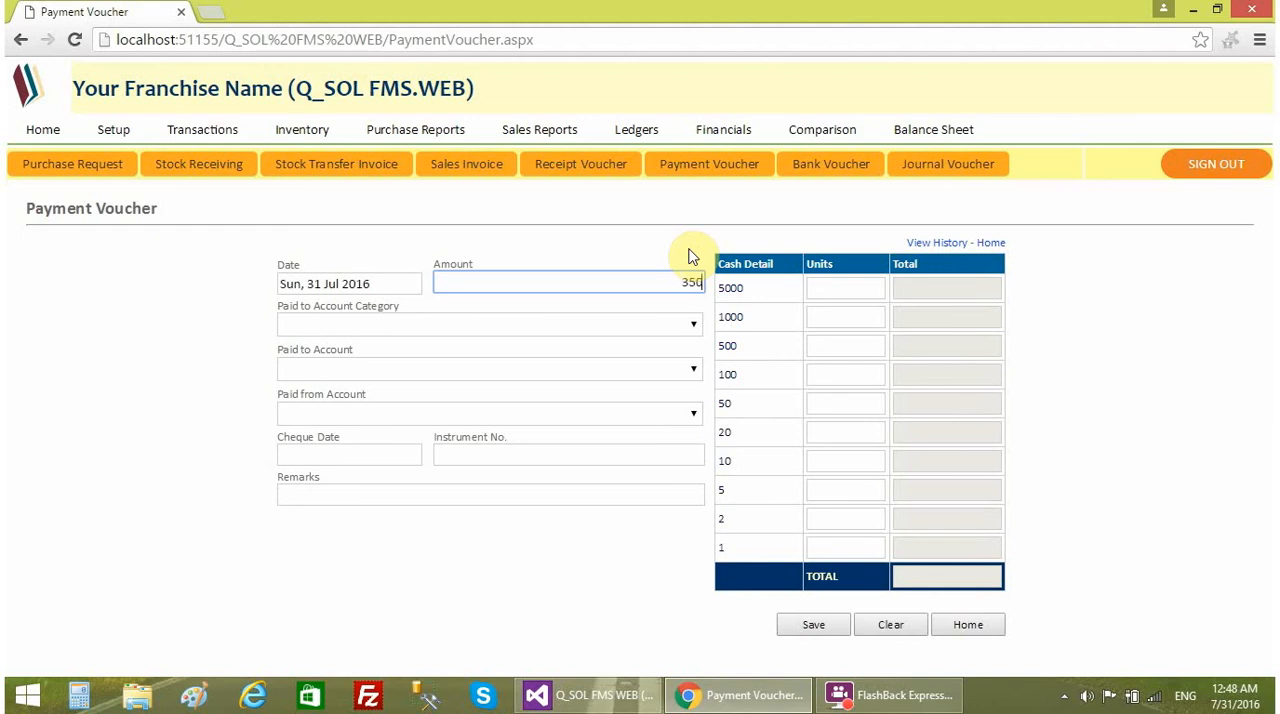
click(386, 334)
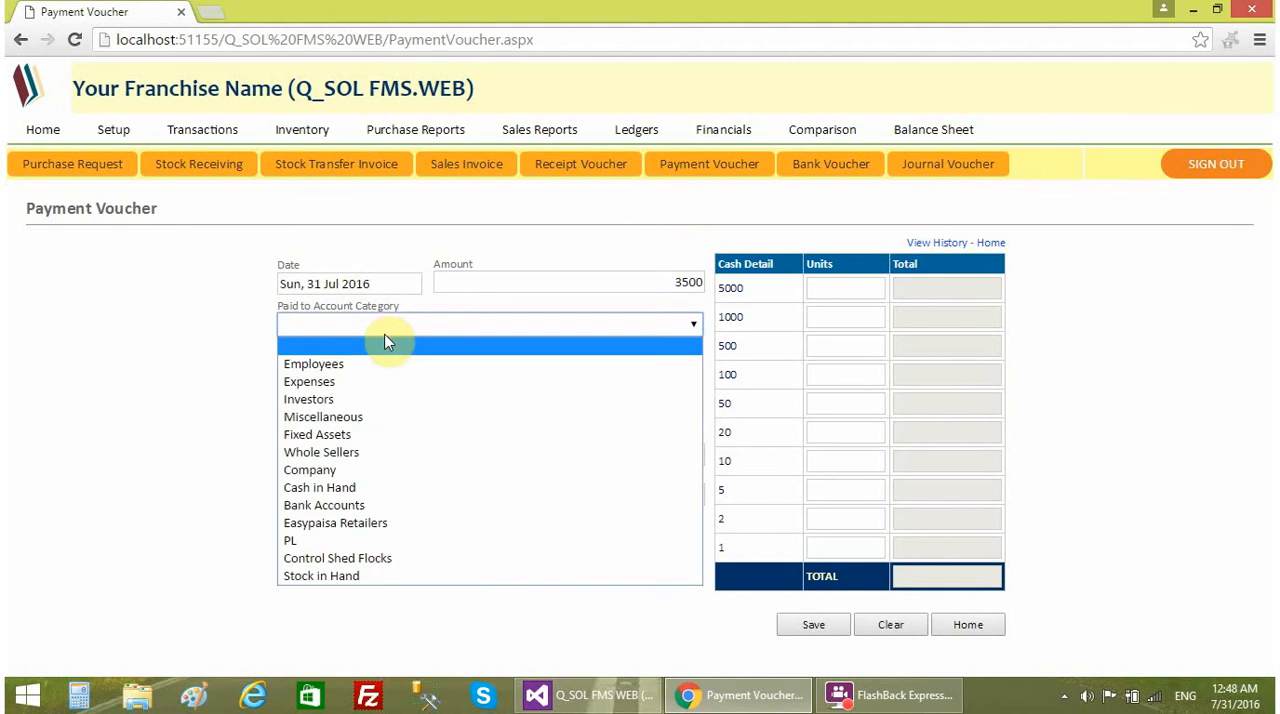
click(350, 390)
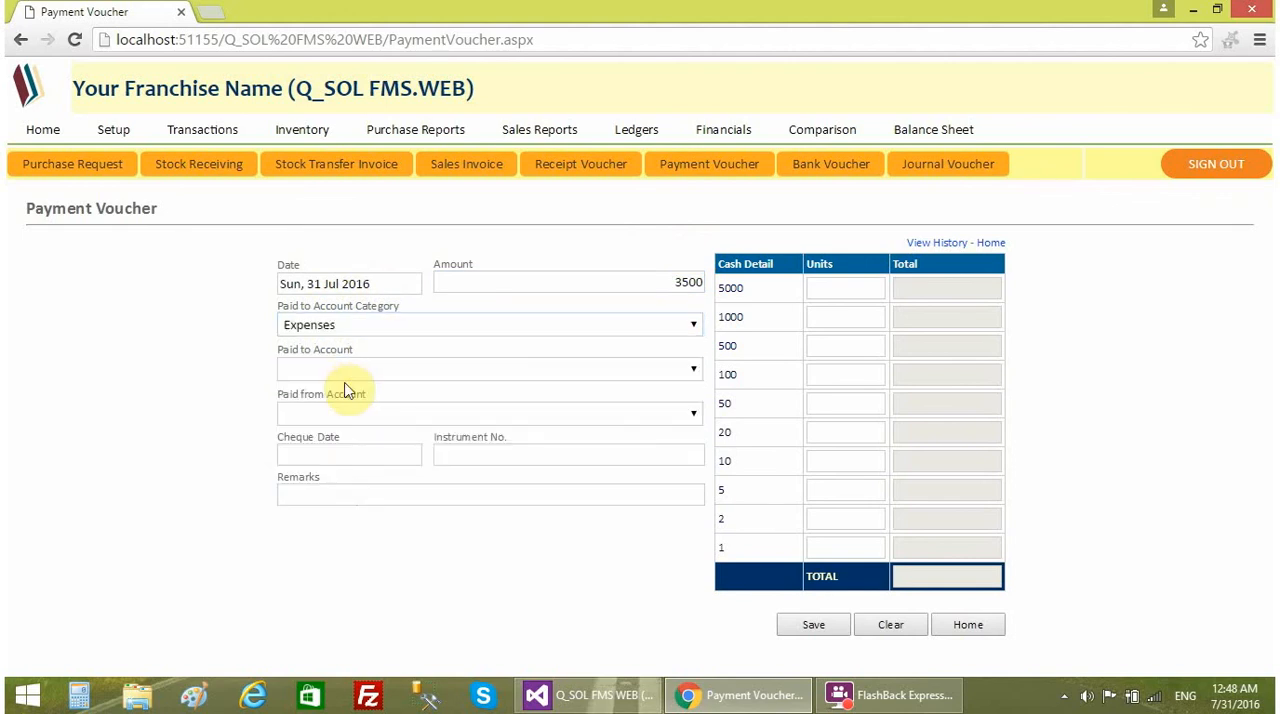
click(341, 370)
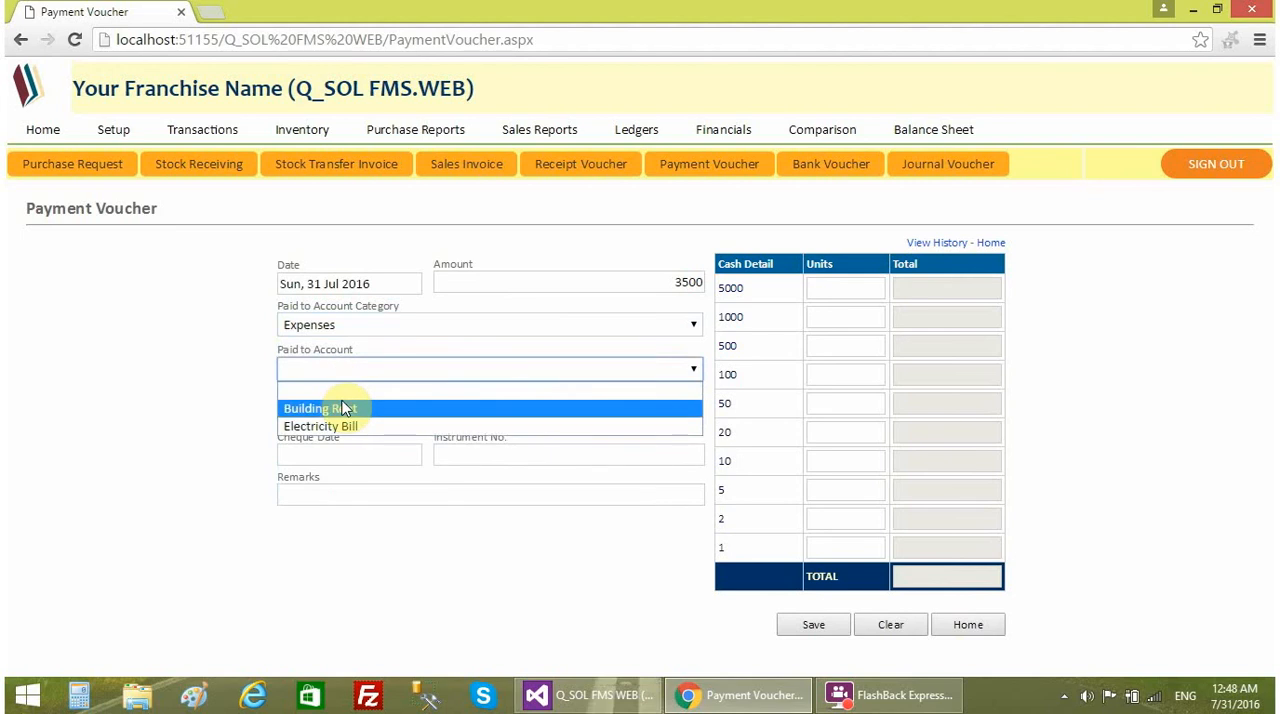
click(329, 427)
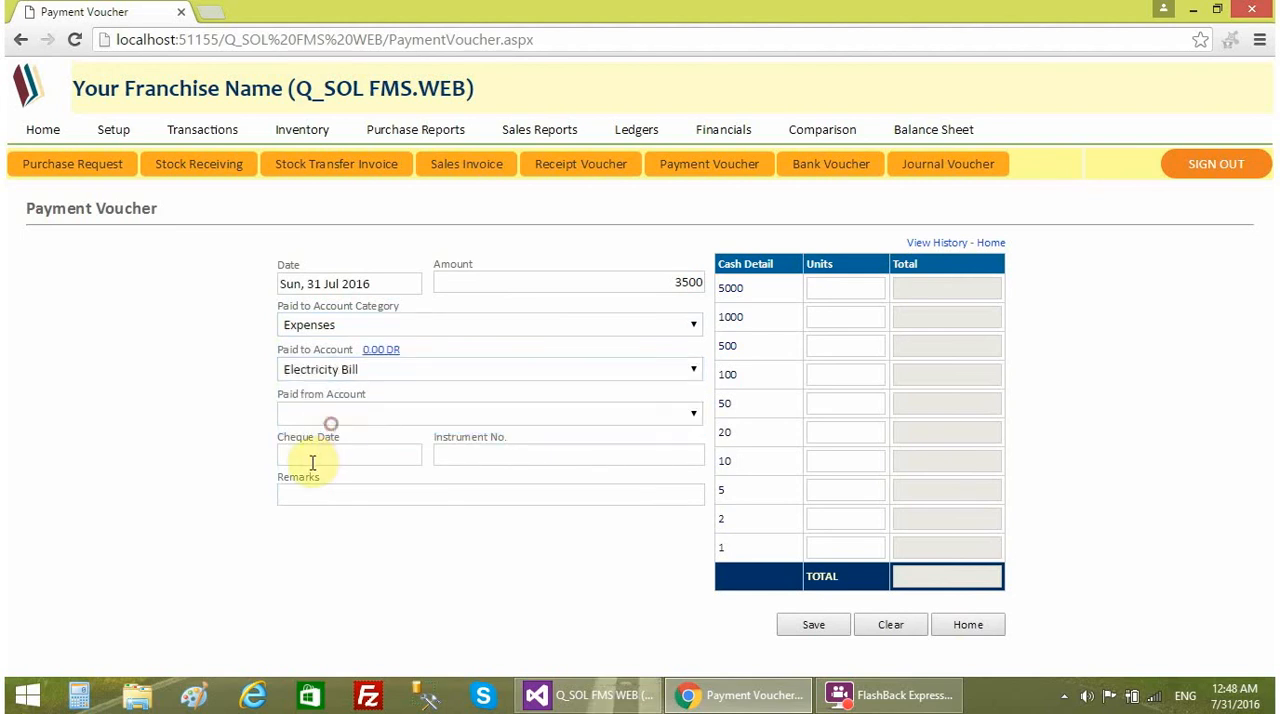
- Pay the voucher from CASH, add the remark "bill for june 2016" and save it
click(333, 418)
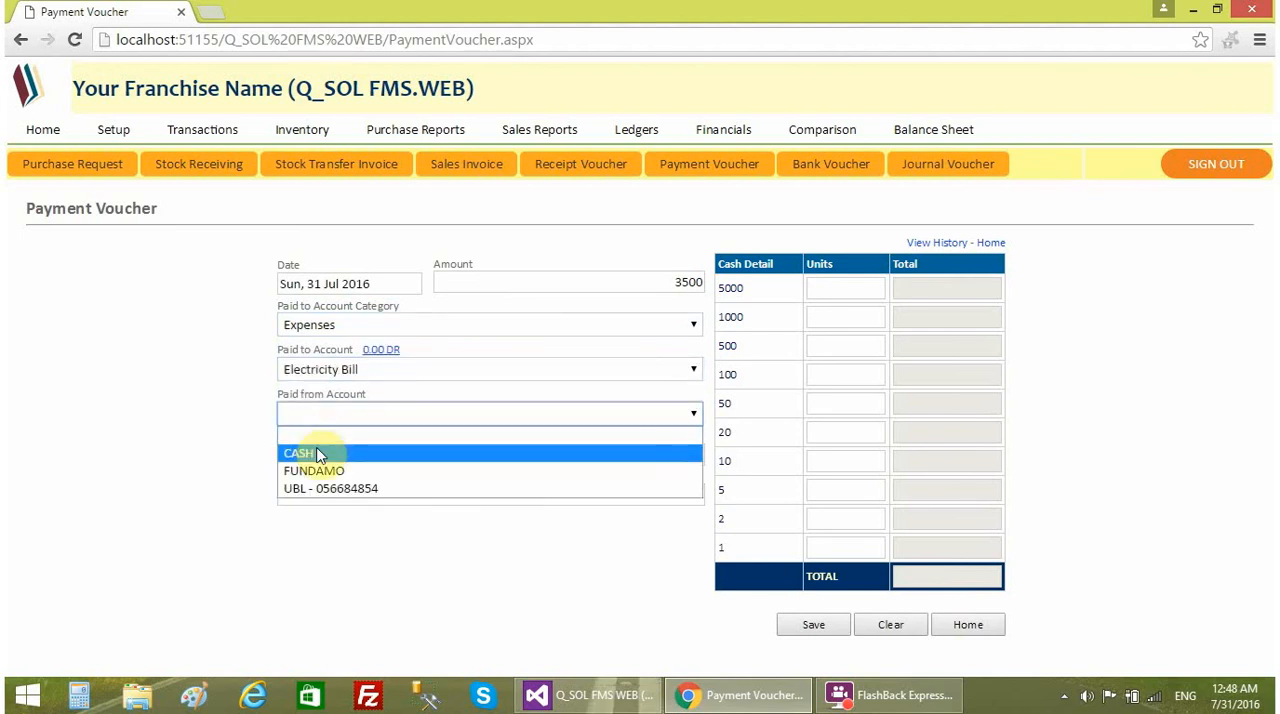
click(316, 454)
click(320, 497)
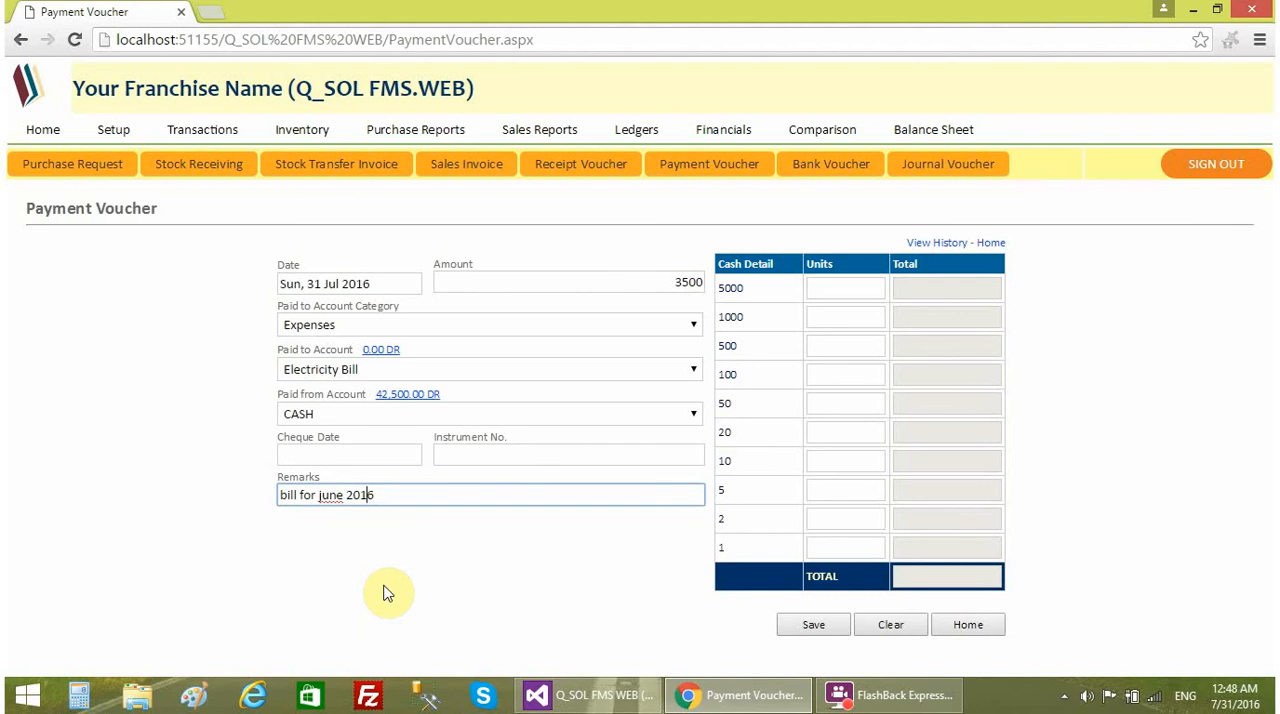
text(bill for june 2016)
click(1117, 344)
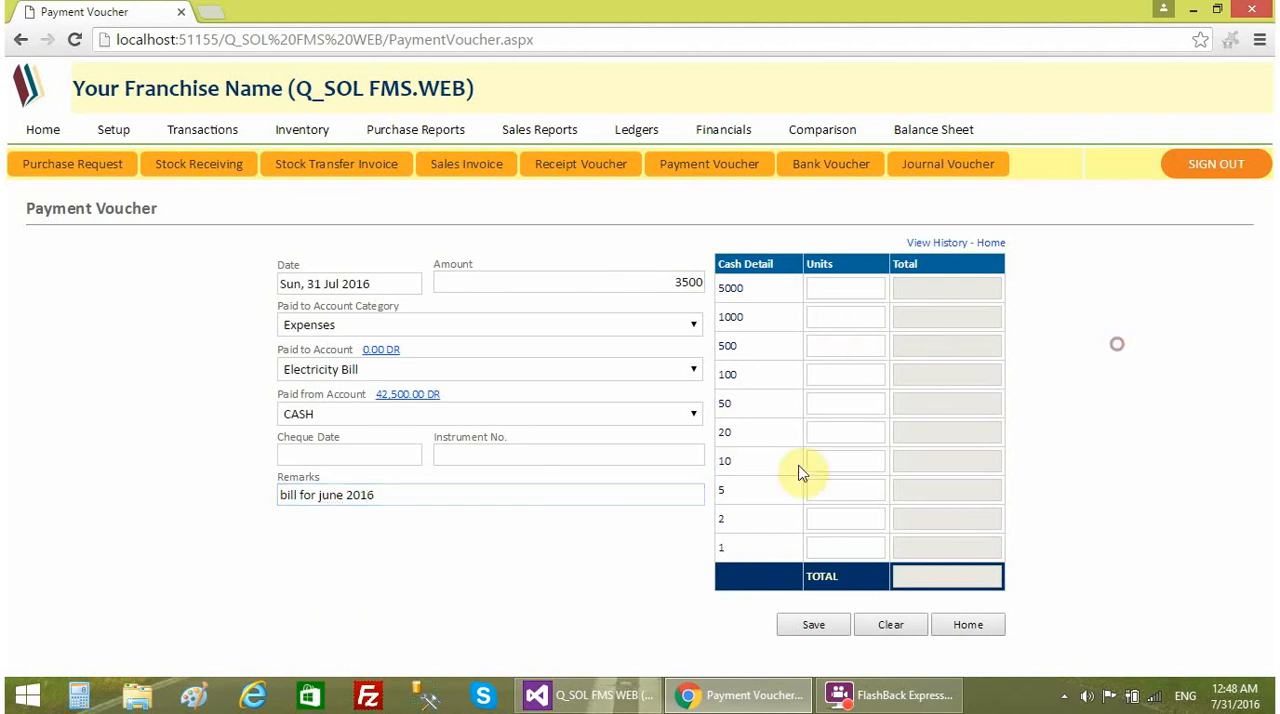
click(795, 626)
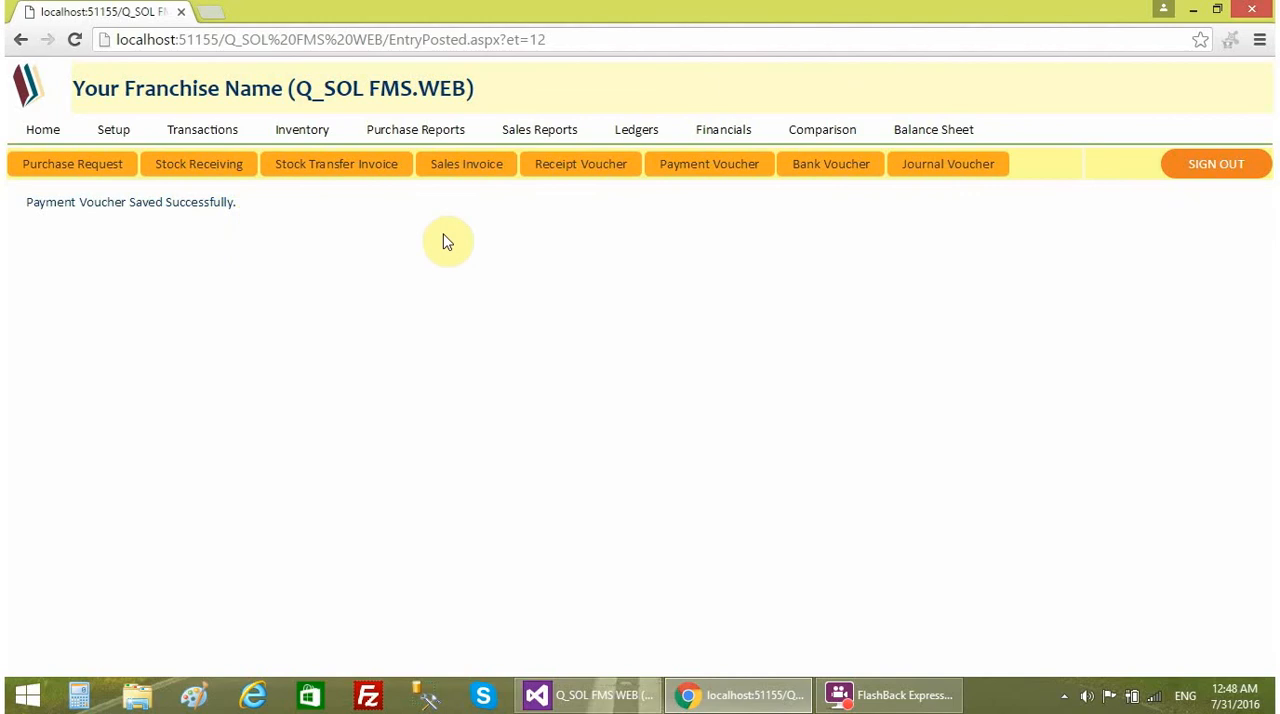
- Check the Cash Book behind the home page's CASH balance, including its closing balance, and close it
click(45, 129)
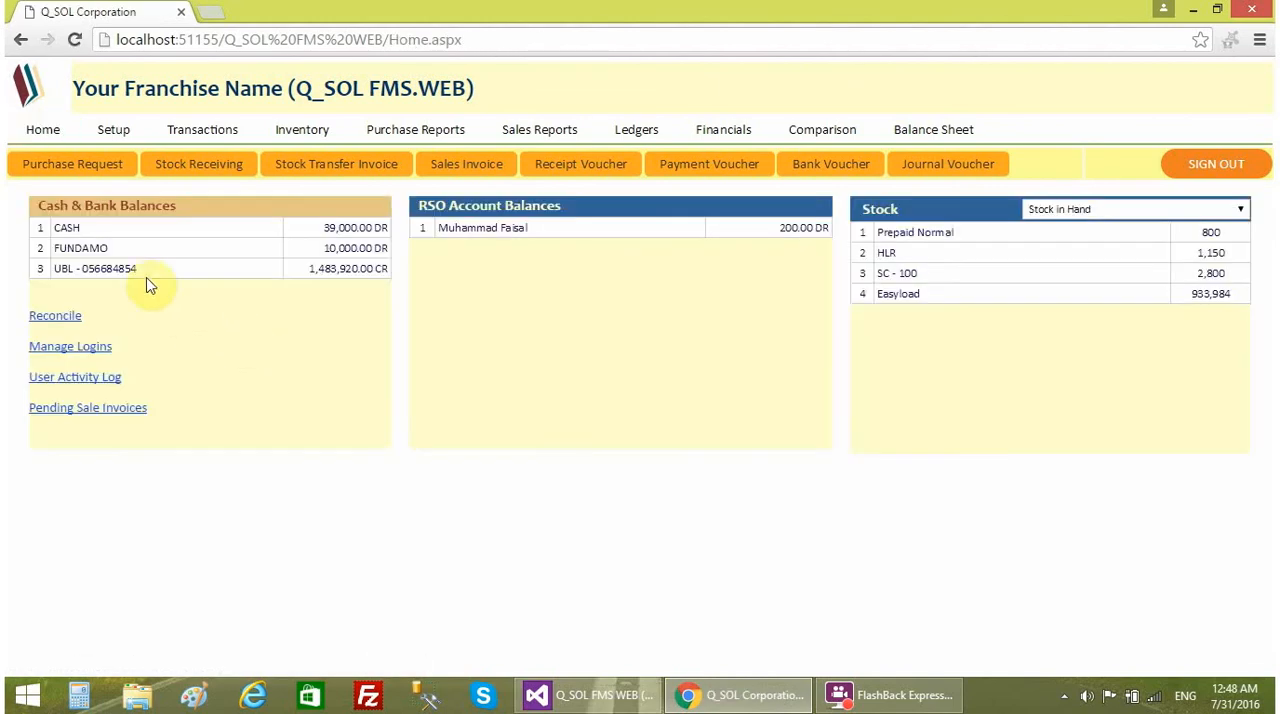
click(366, 232)
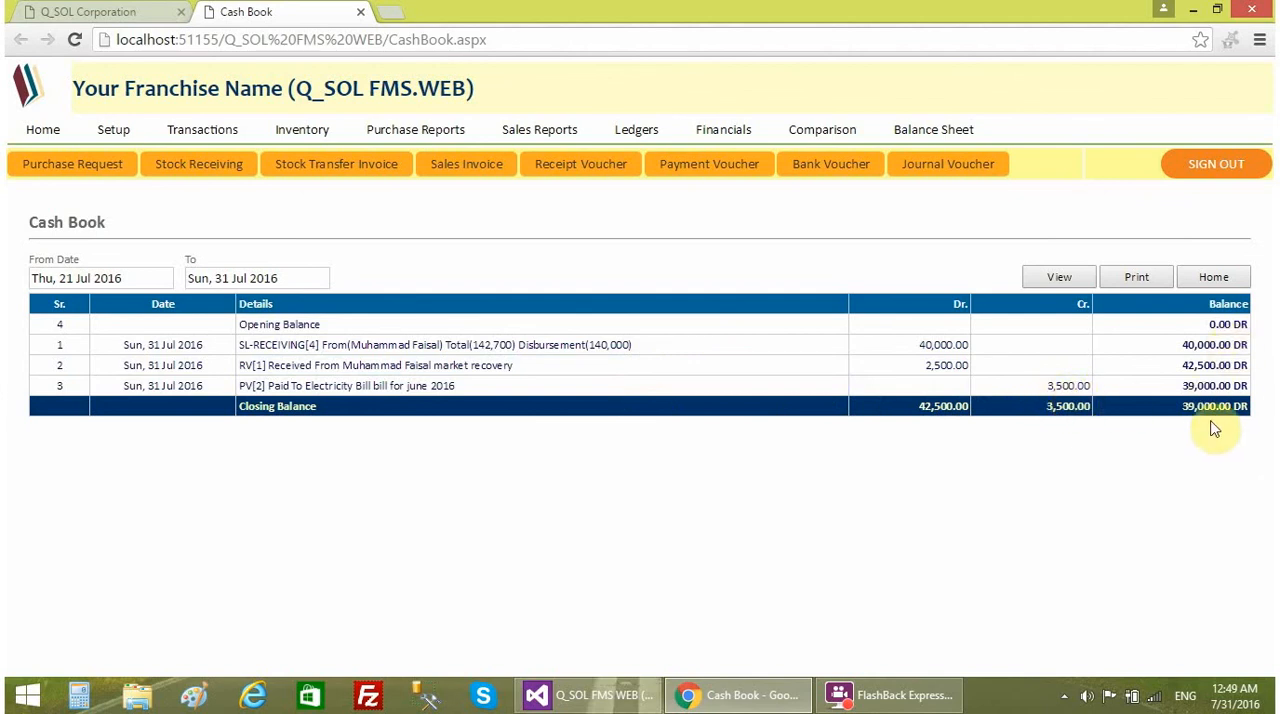
drag(1169, 415, 1248, 407)
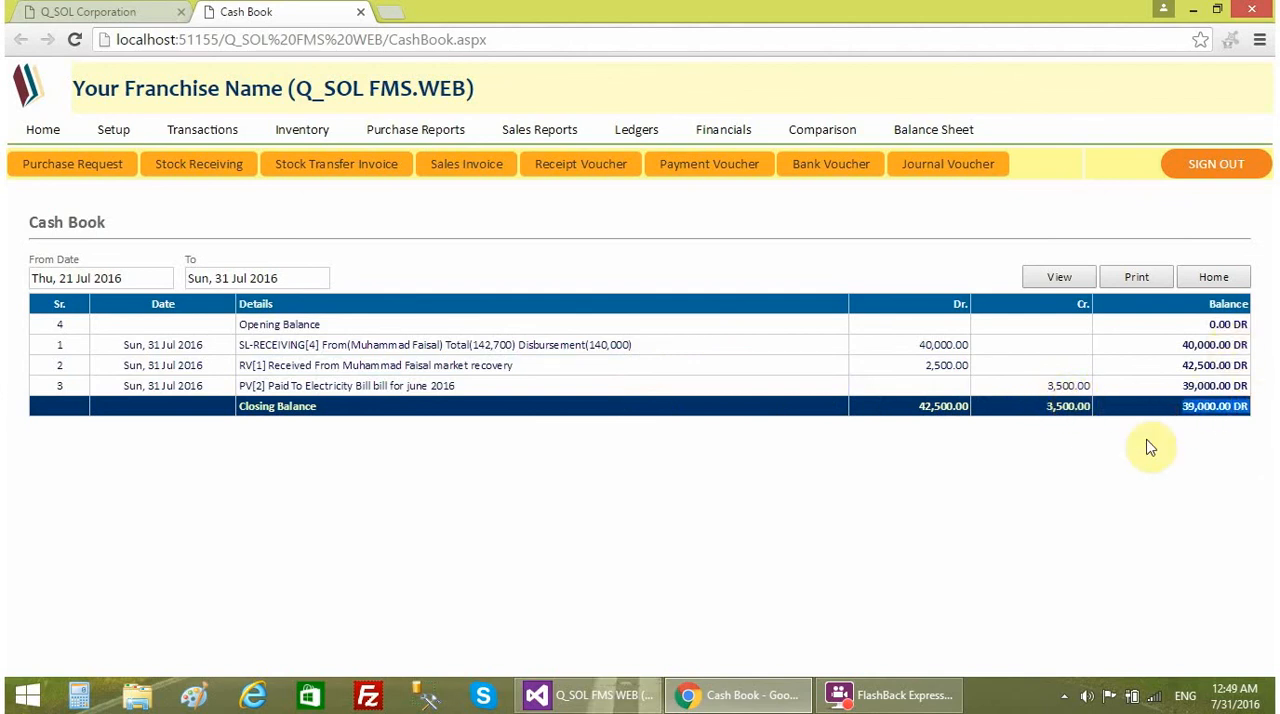
click(361, 12)
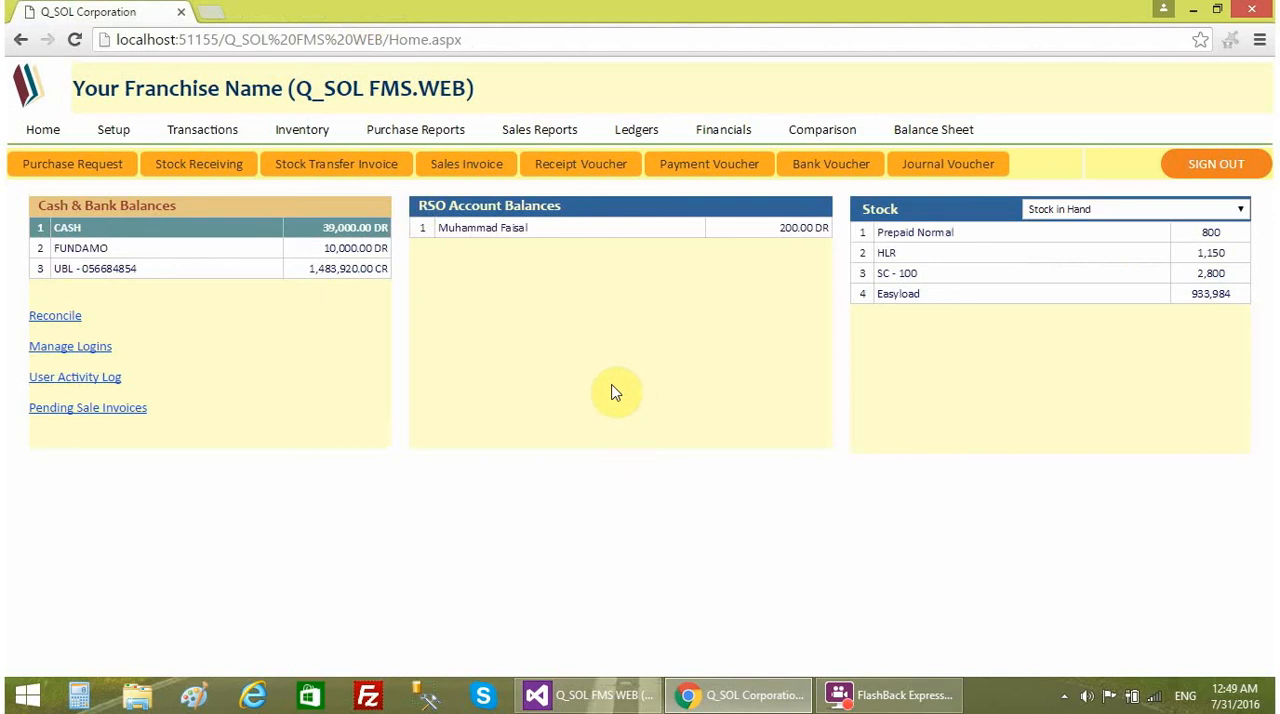
- Review the electricity payment's account, remarks and amount in the Expenditure Report, and return to the home page via the Financials list
click(722, 129)
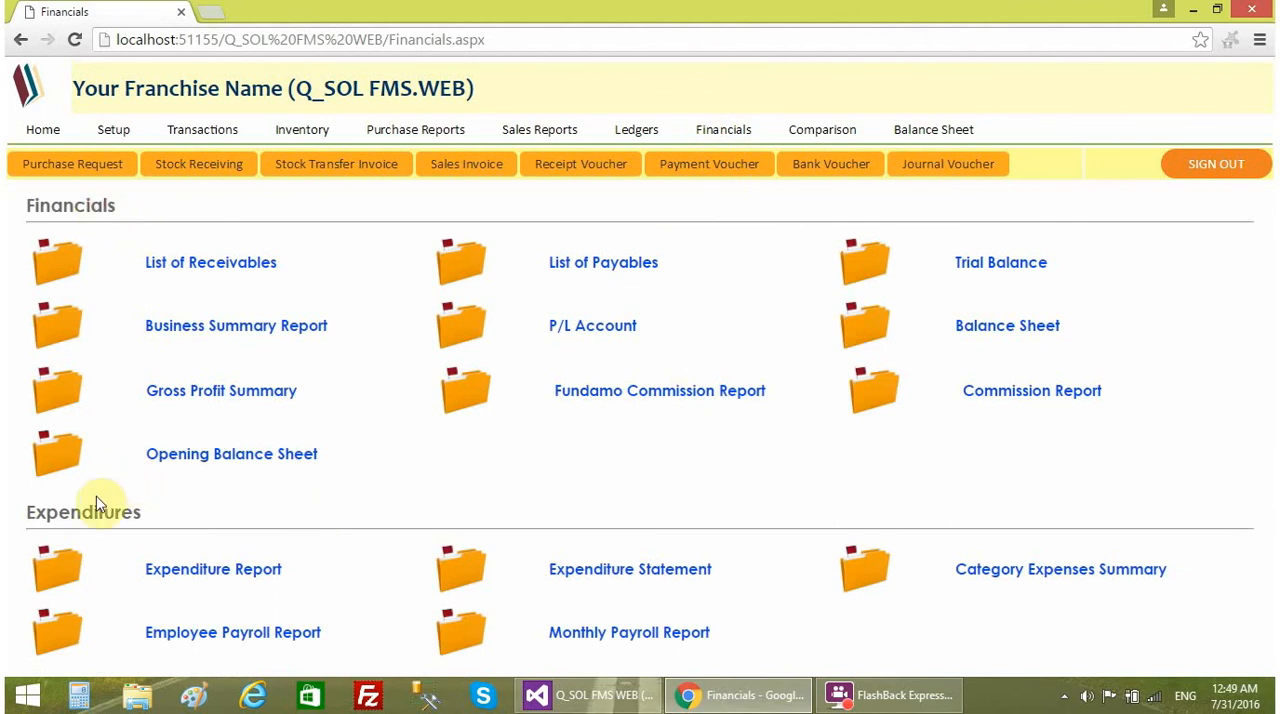
click(252, 576)
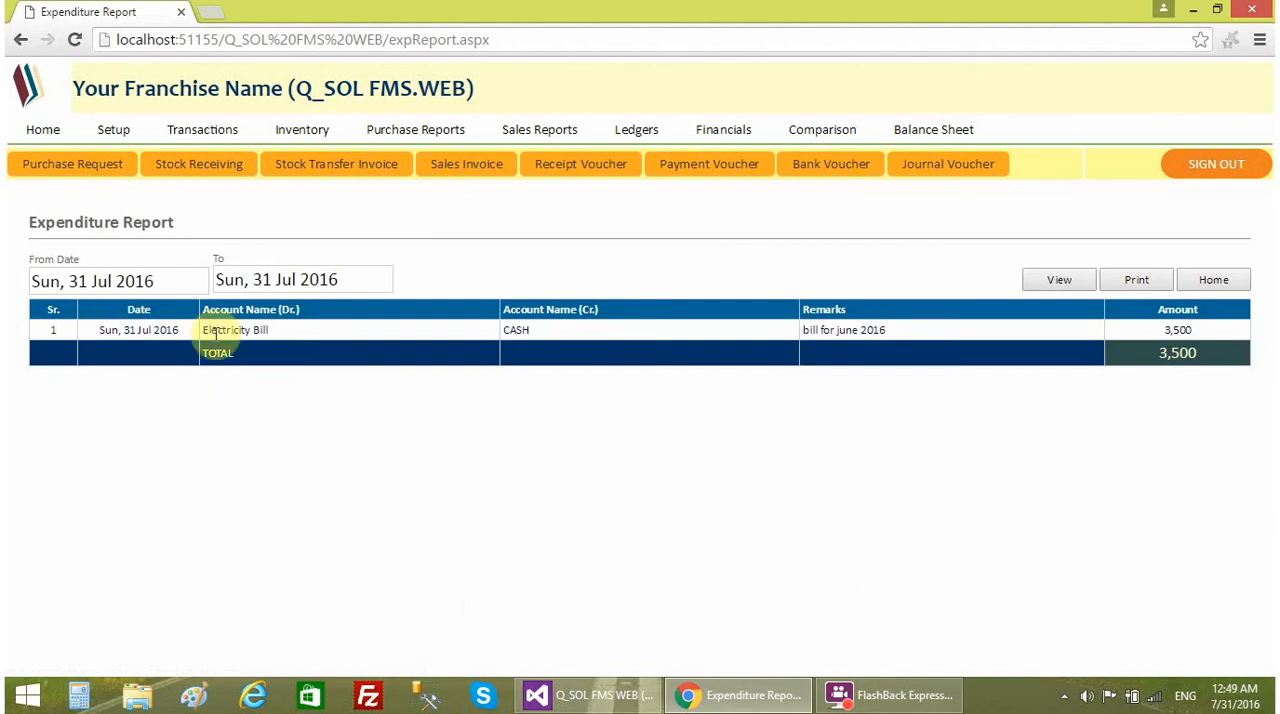
drag(210, 334, 505, 335)
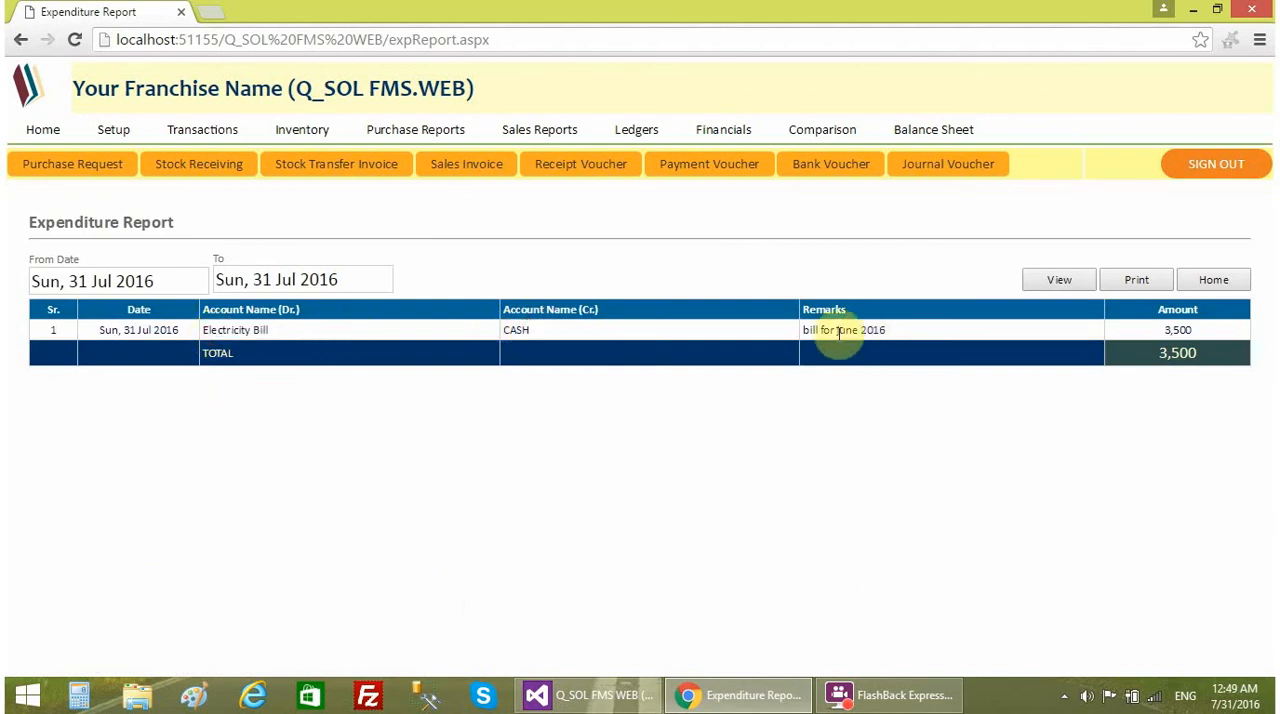
drag(804, 331, 922, 333)
drag(1148, 332, 1205, 332)
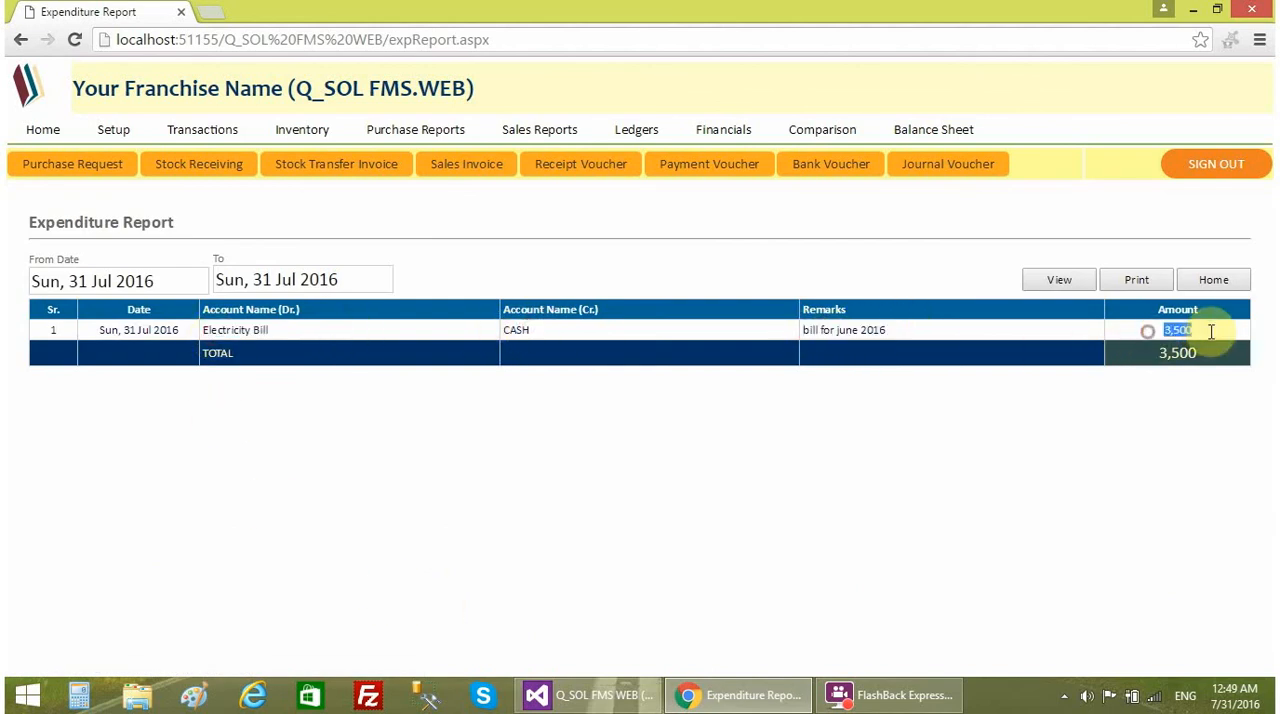
click(1063, 474)
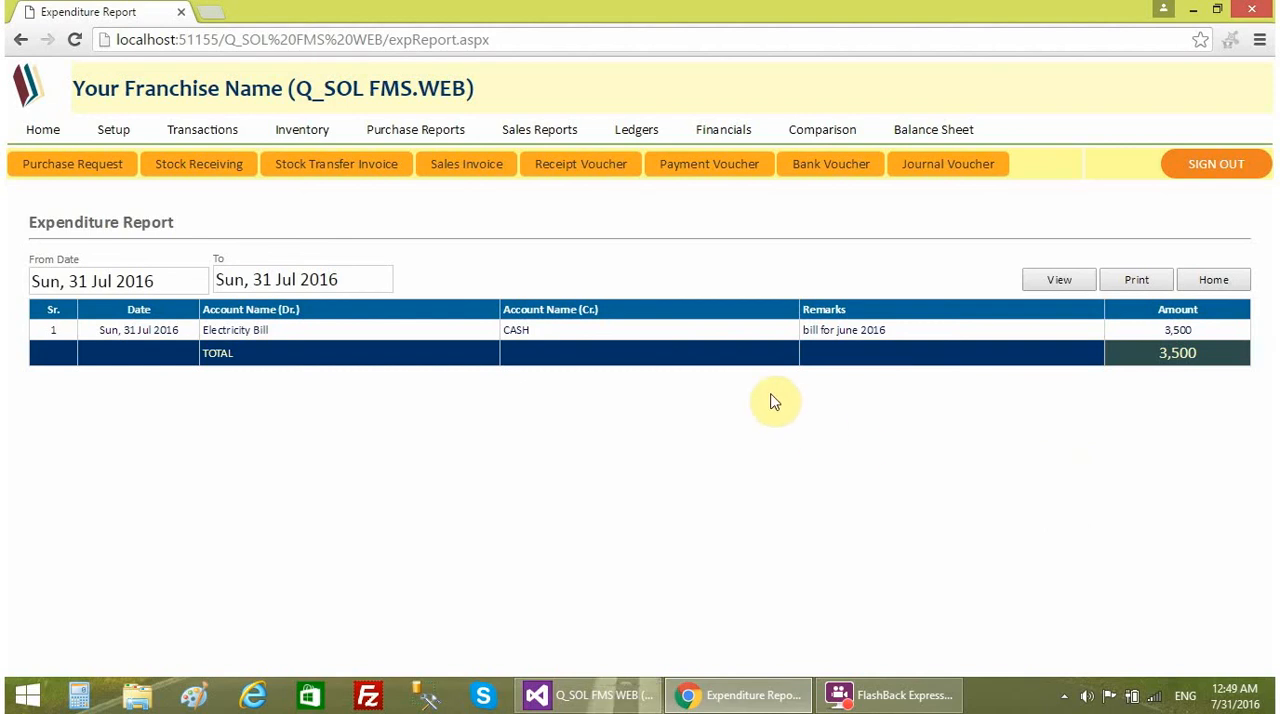
click(28, 128)
click(758, 141)
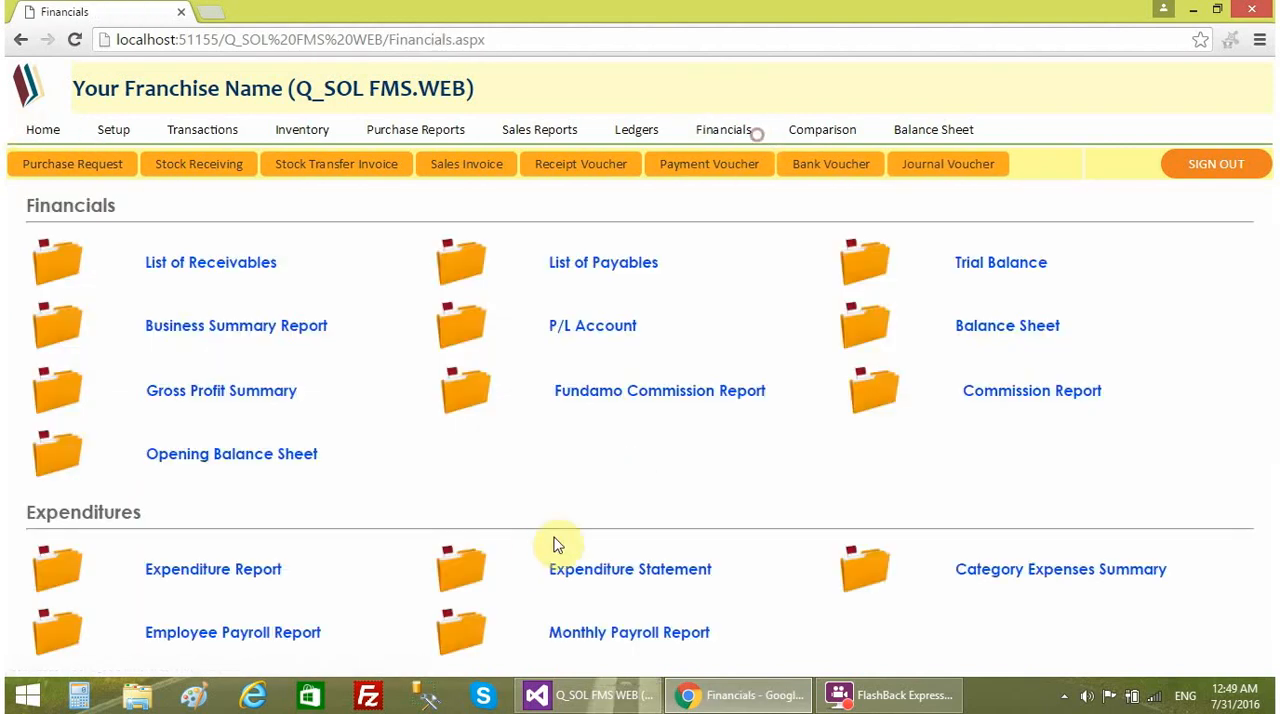
click(54, 140)
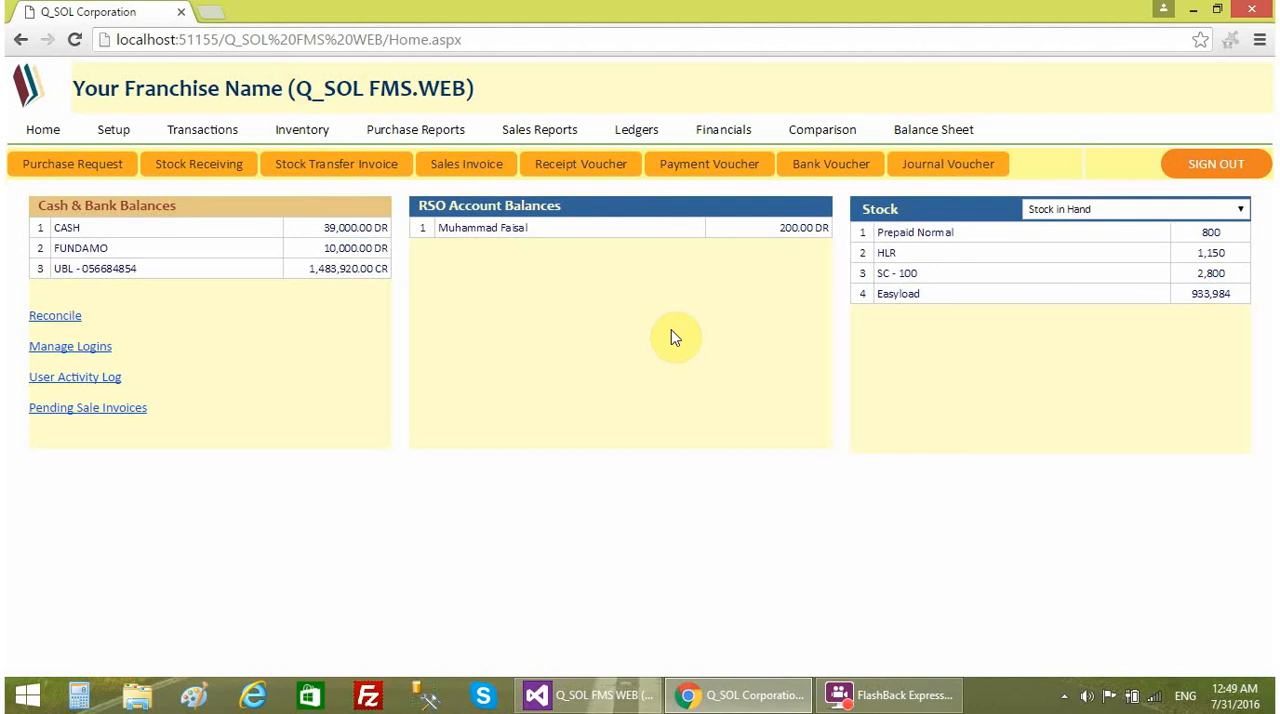
- Open a blank Bank Voucher and look over the accounts offered for its FROM and TO fields
click(839, 178)
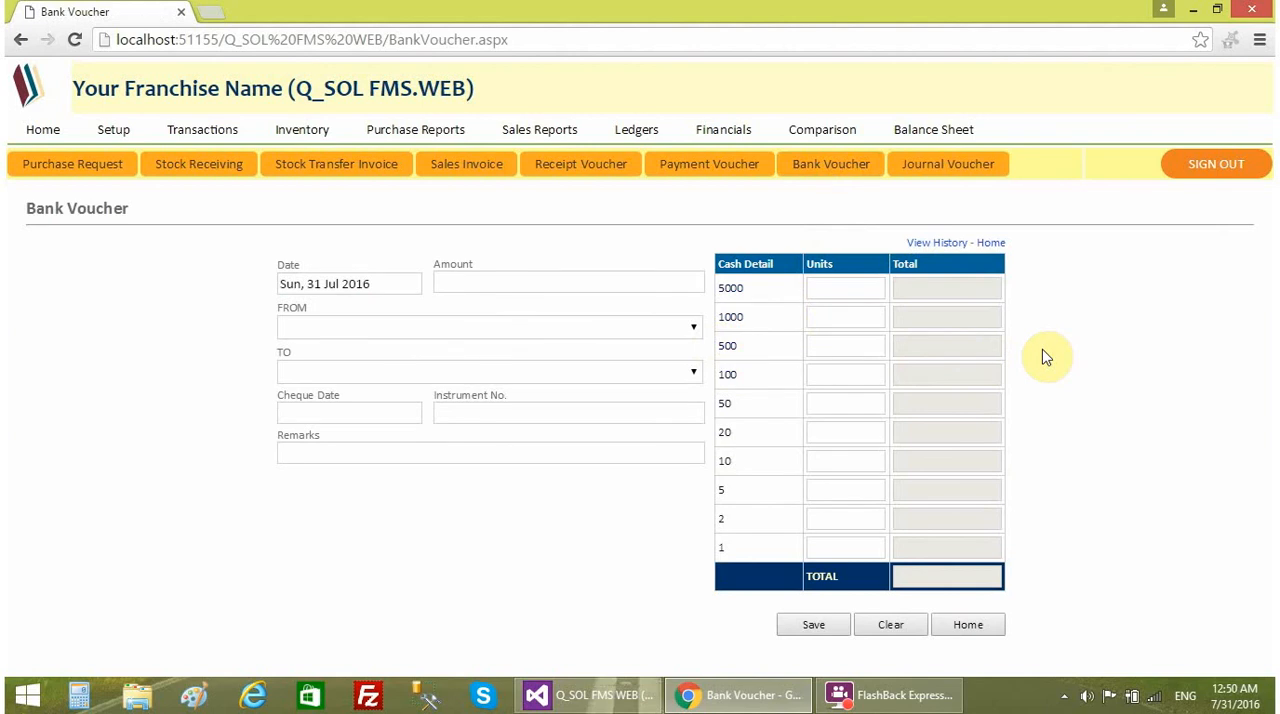
click(389, 329)
click(183, 362)
click(343, 328)
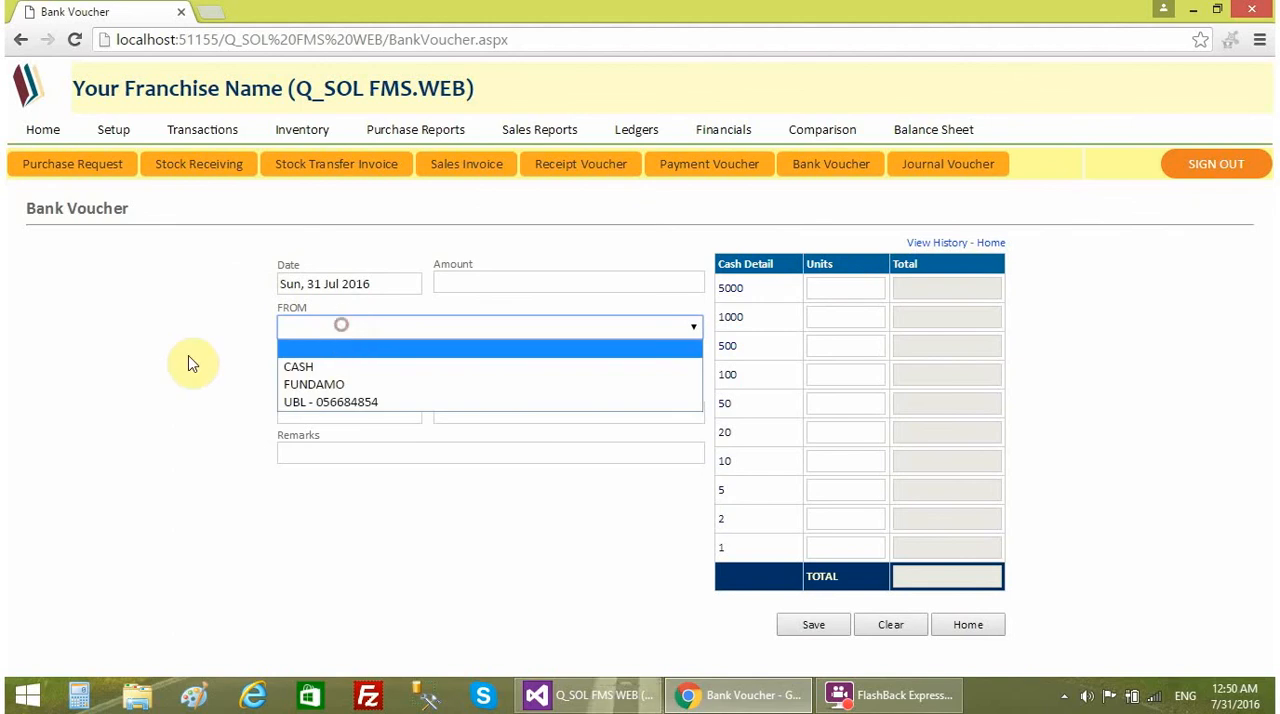
click(190, 364)
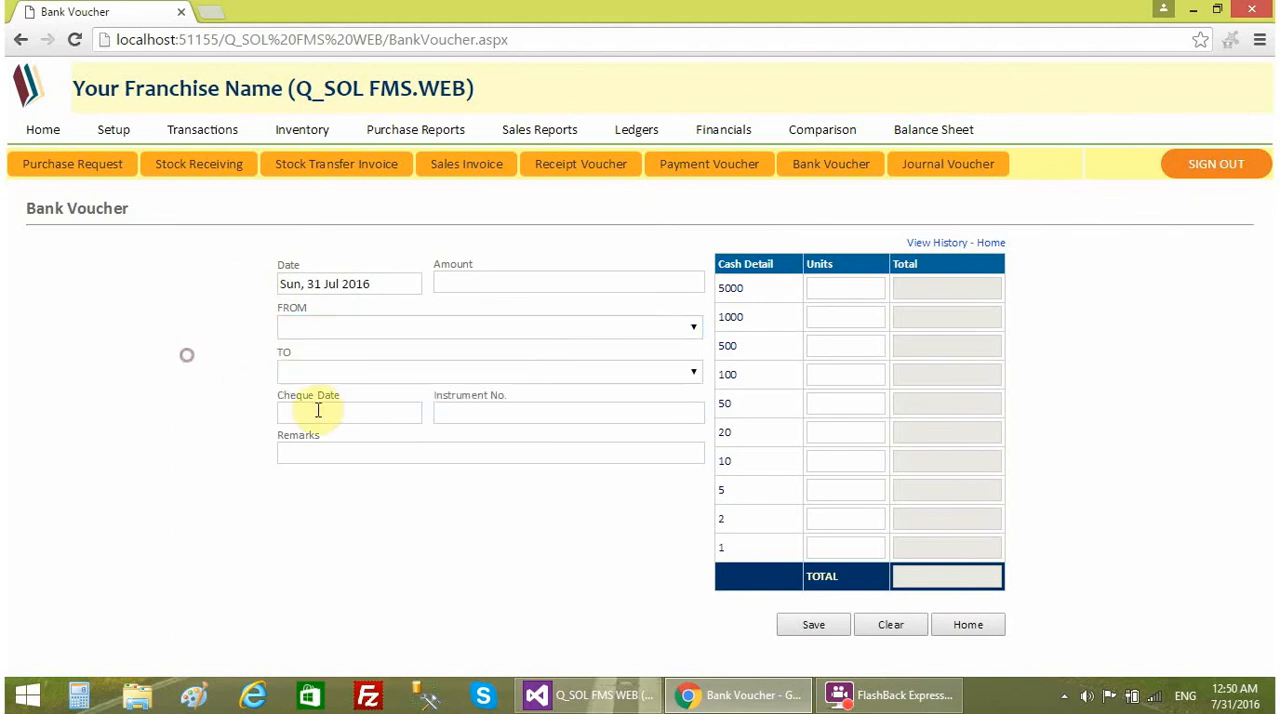
click(329, 372)
click(238, 400)
- Record and save a bank voucher transferring 400000 from the UBL bank account to FUNDAMO, with the remarks left blank
click(499, 279)
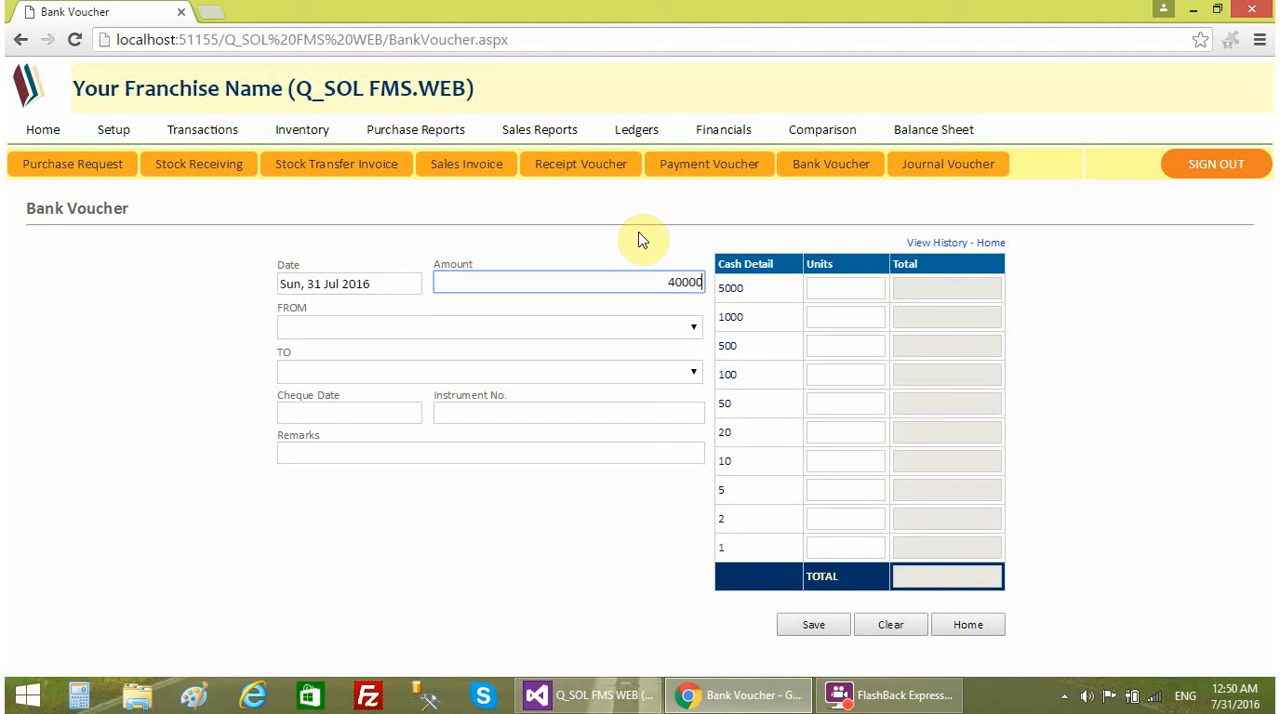
click(383, 330)
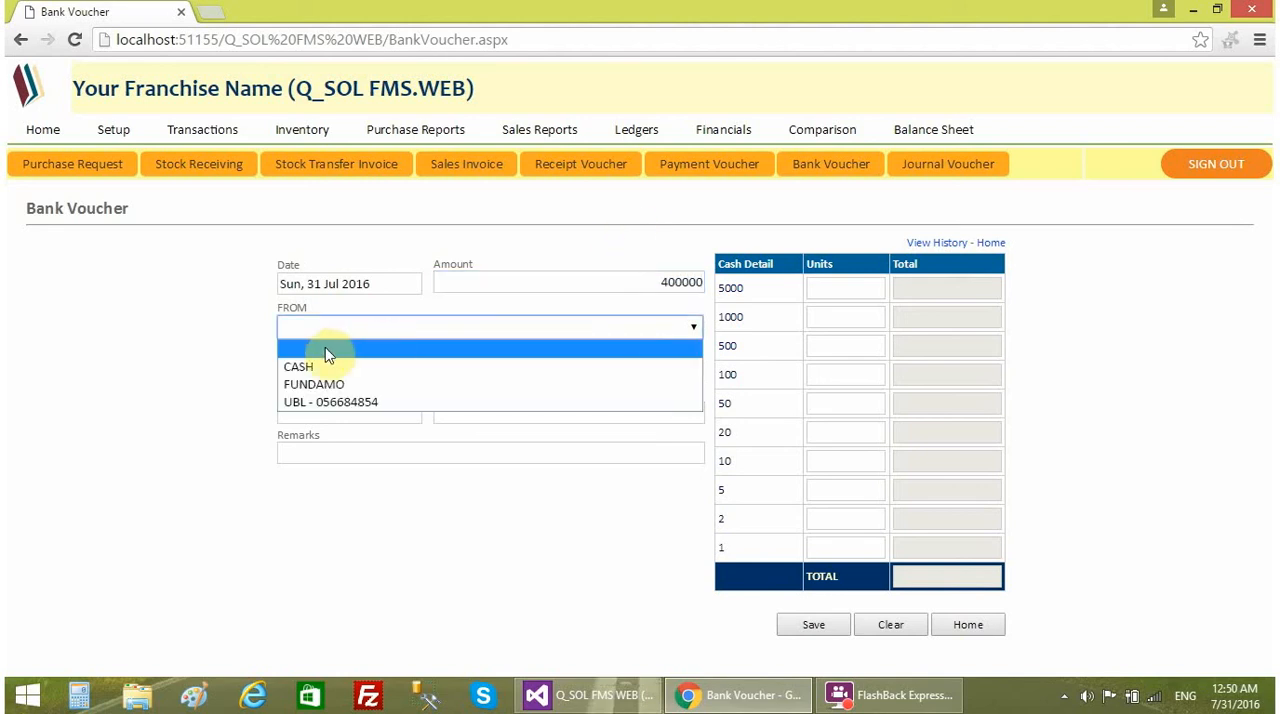
click(316, 402)
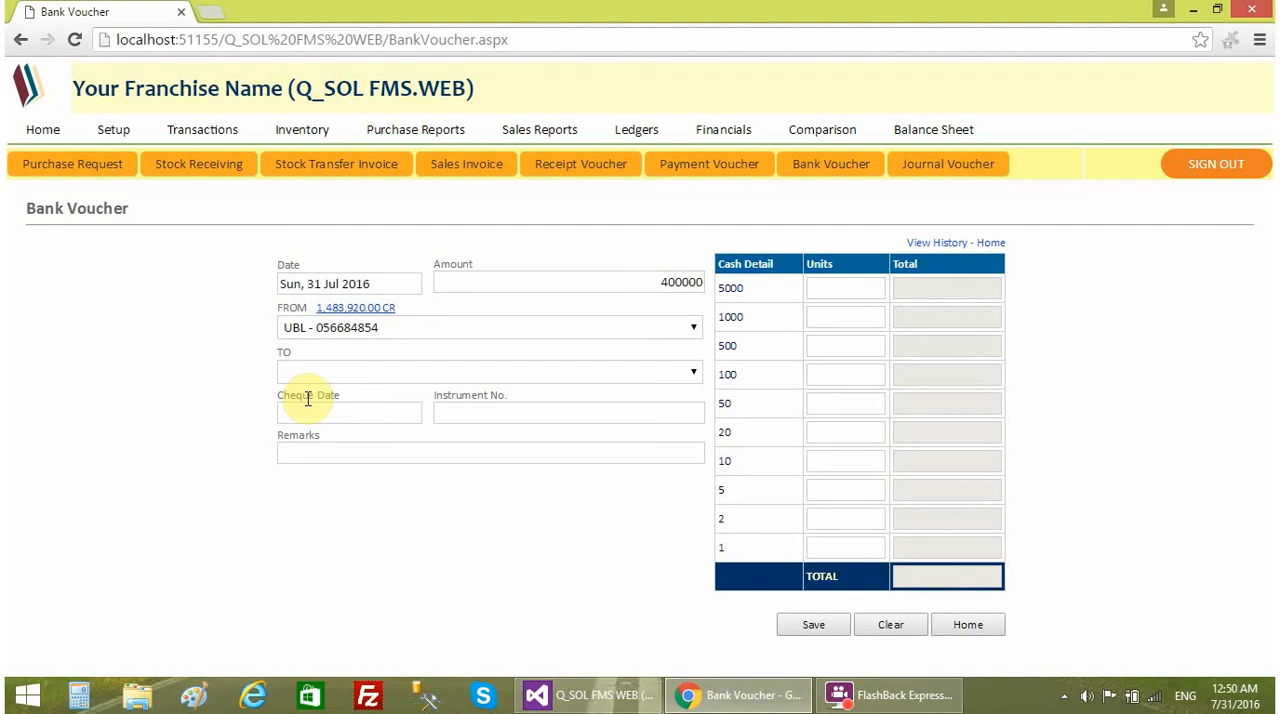
click(310, 381)
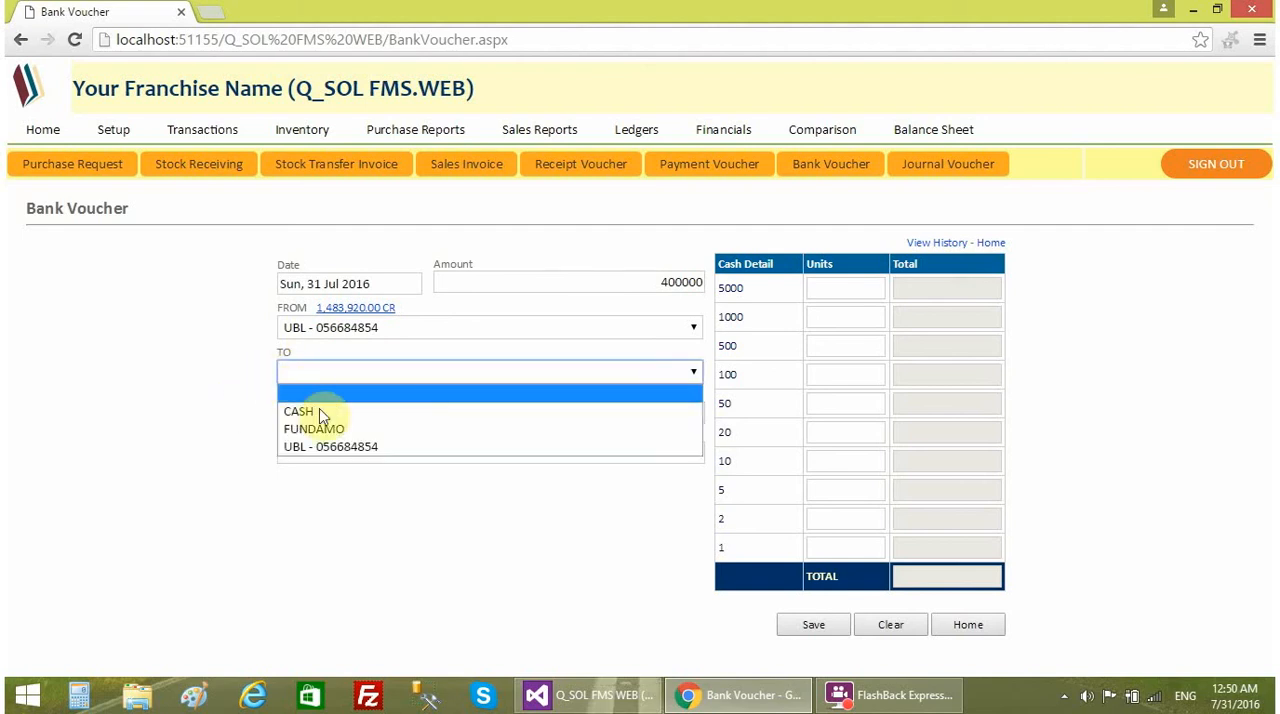
click(324, 429)
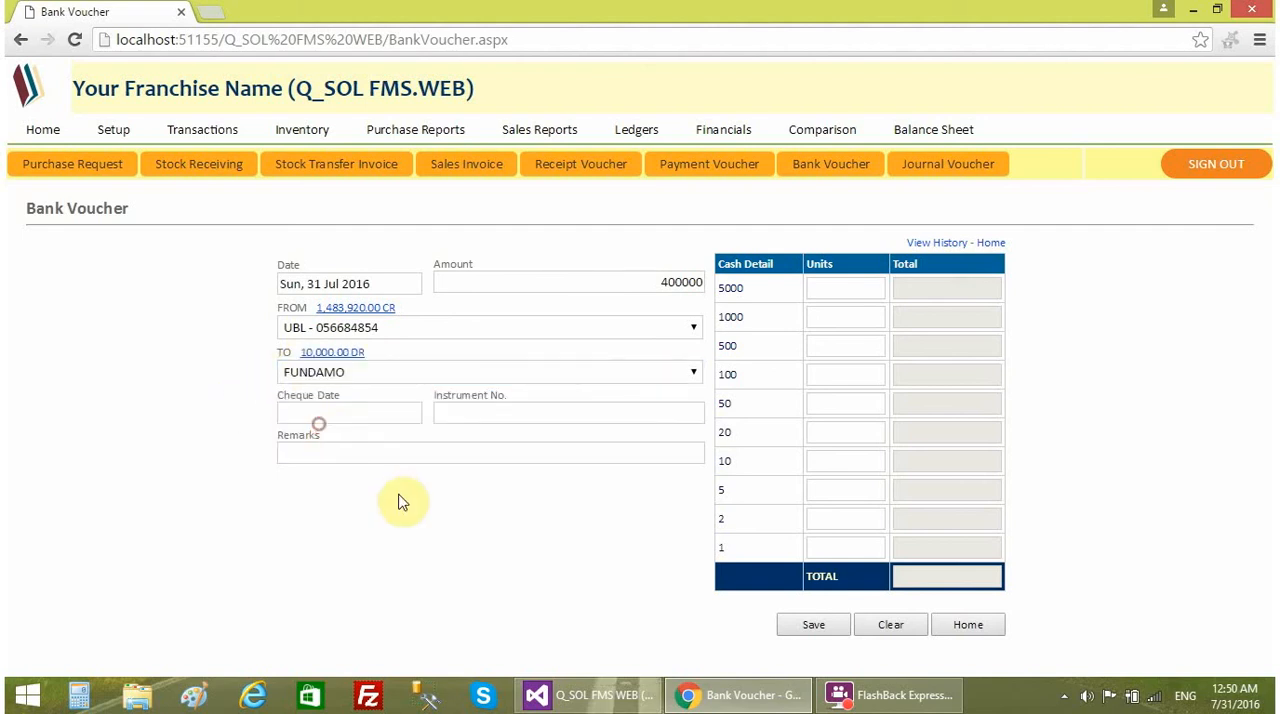
click(346, 452)
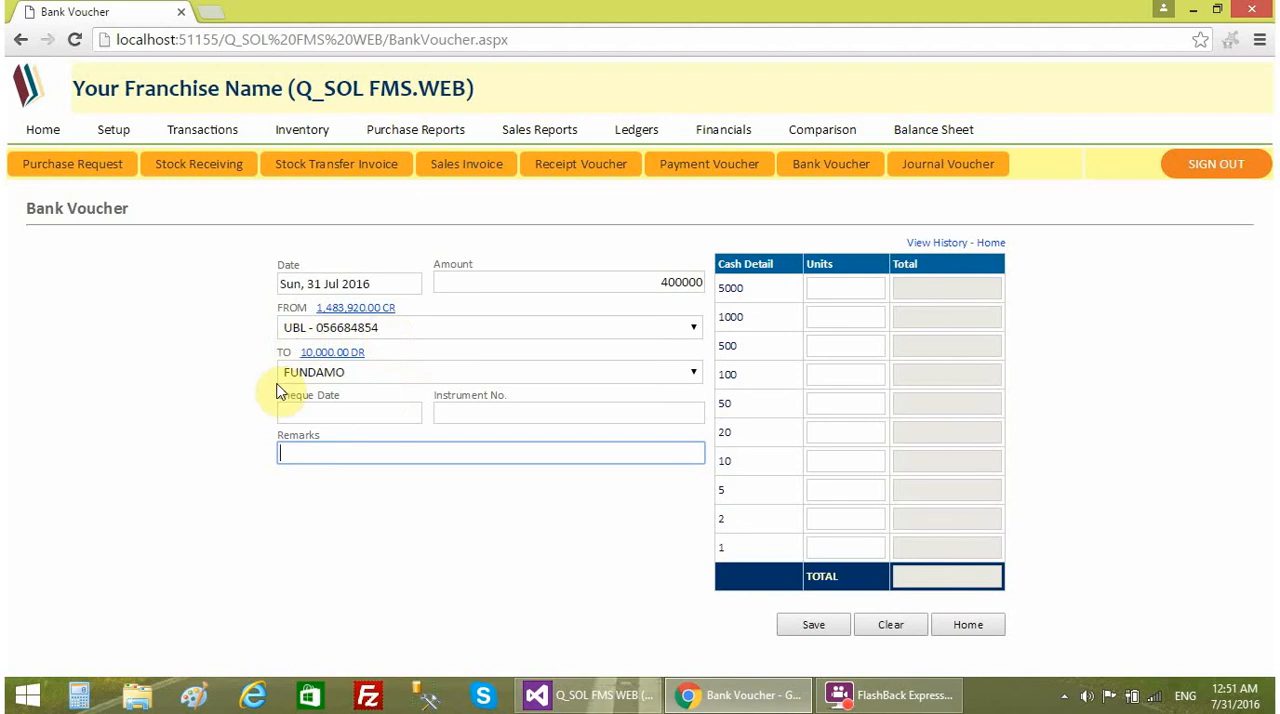
click(801, 630)
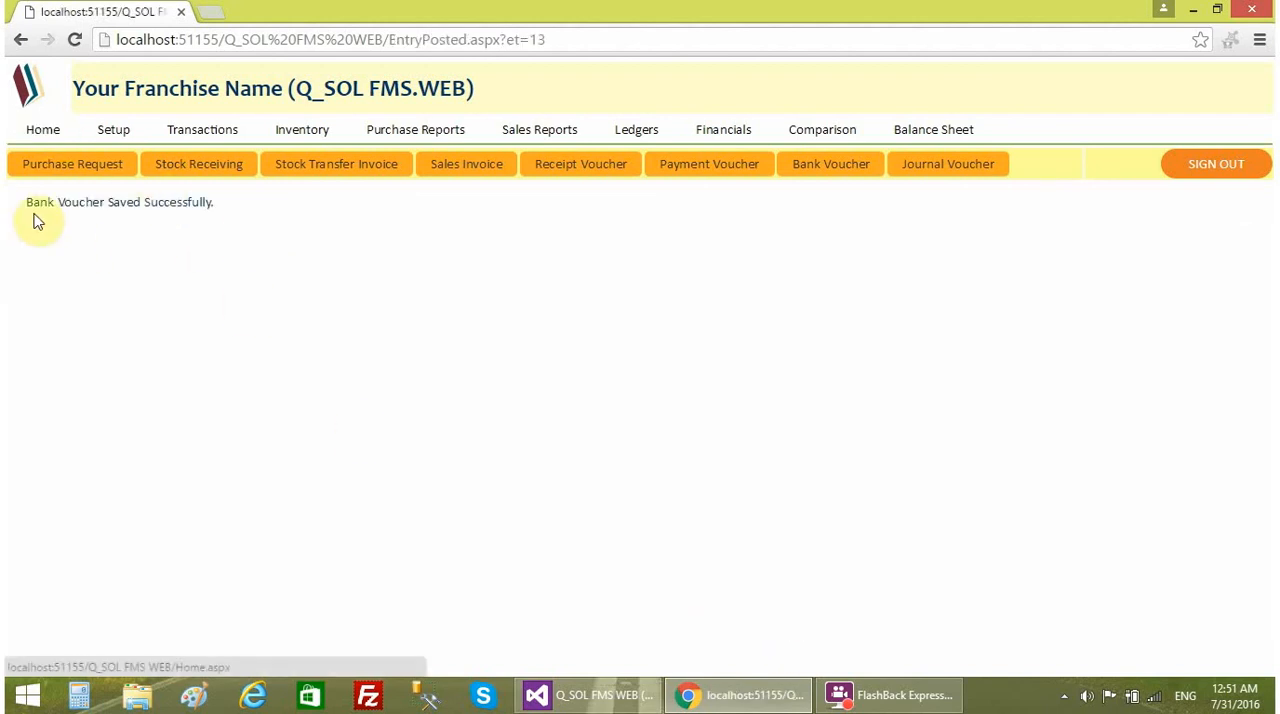
- Return to the home page balances and check the closing balance in the FUNDAMO ledger
click(47, 140)
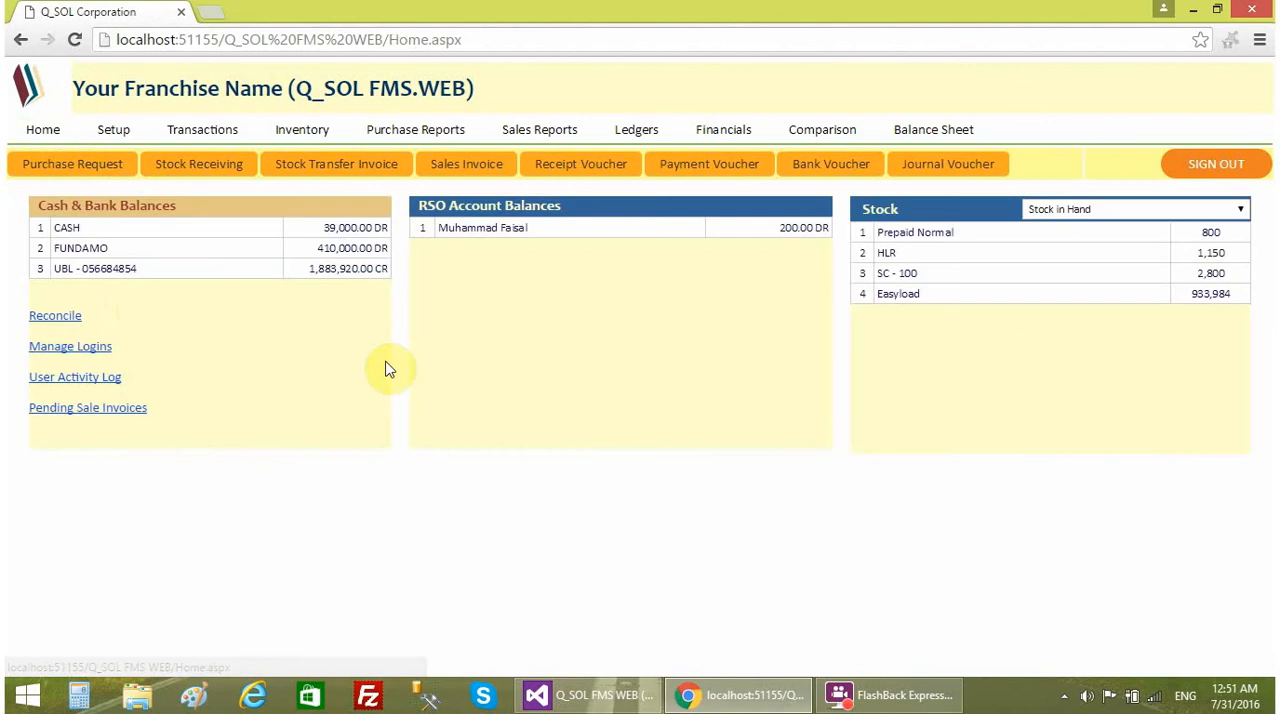
click(336, 258)
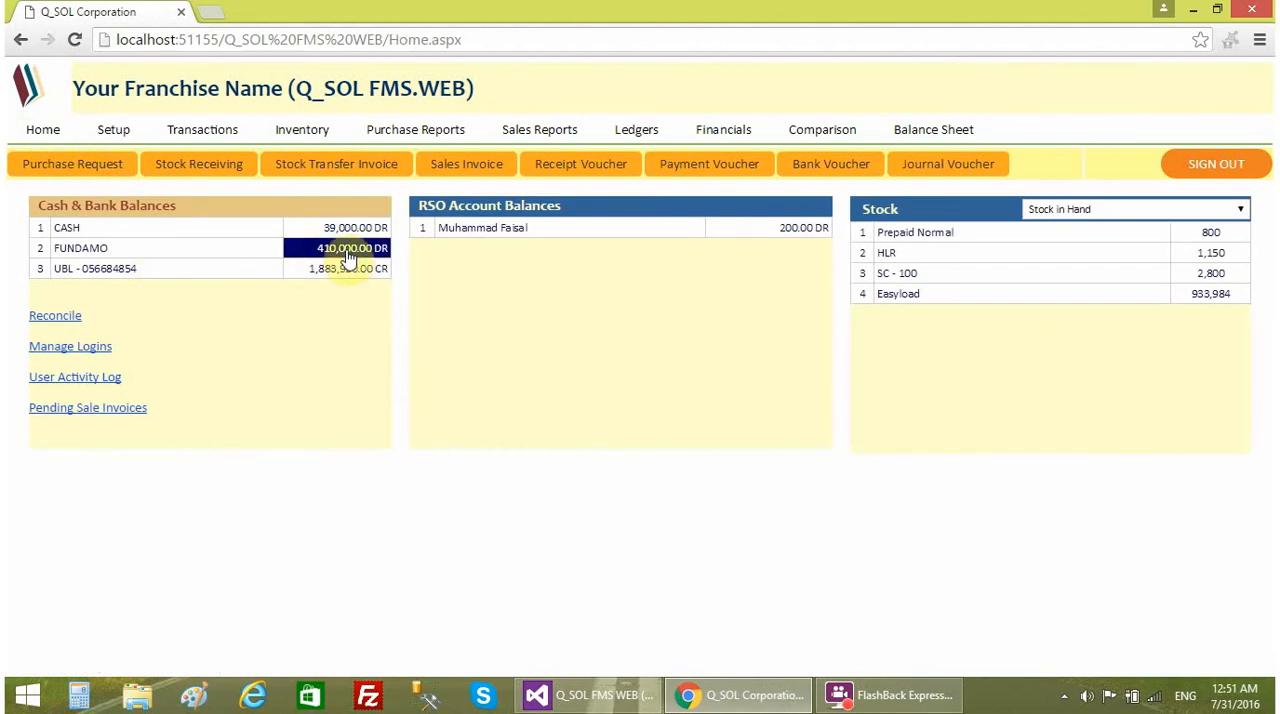
click(351, 252)
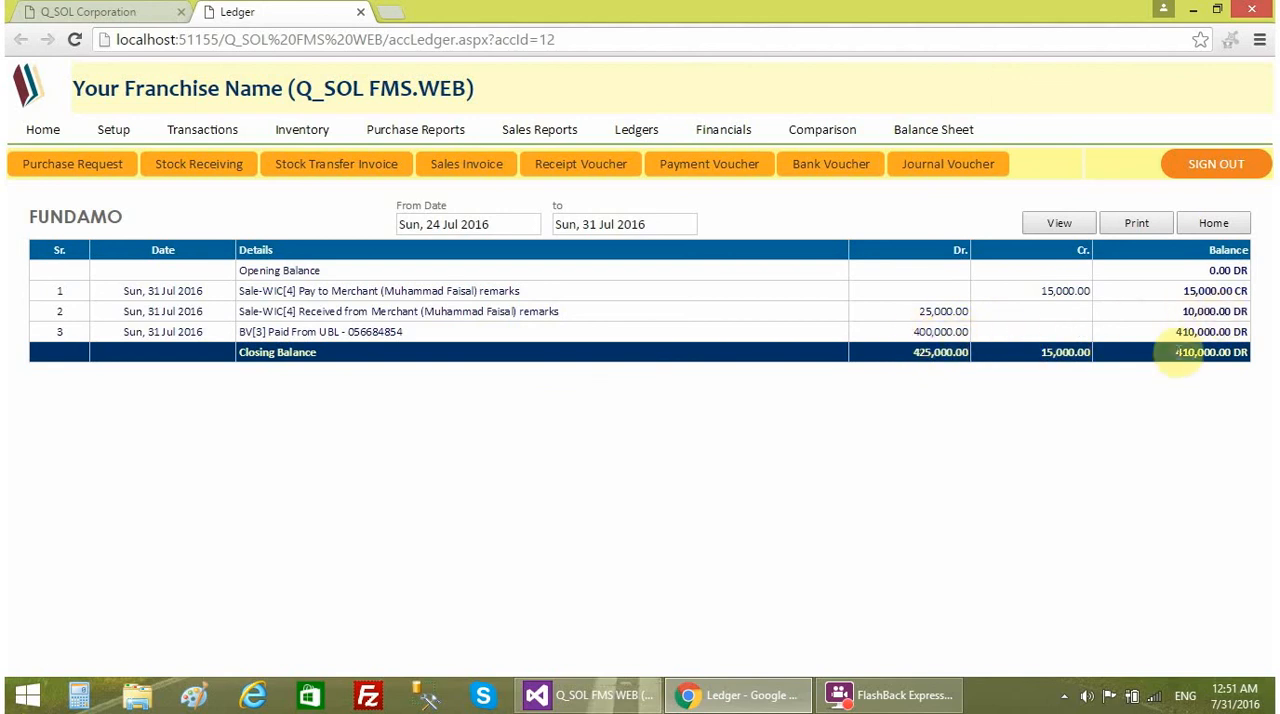
drag(1166, 354, 1259, 356)
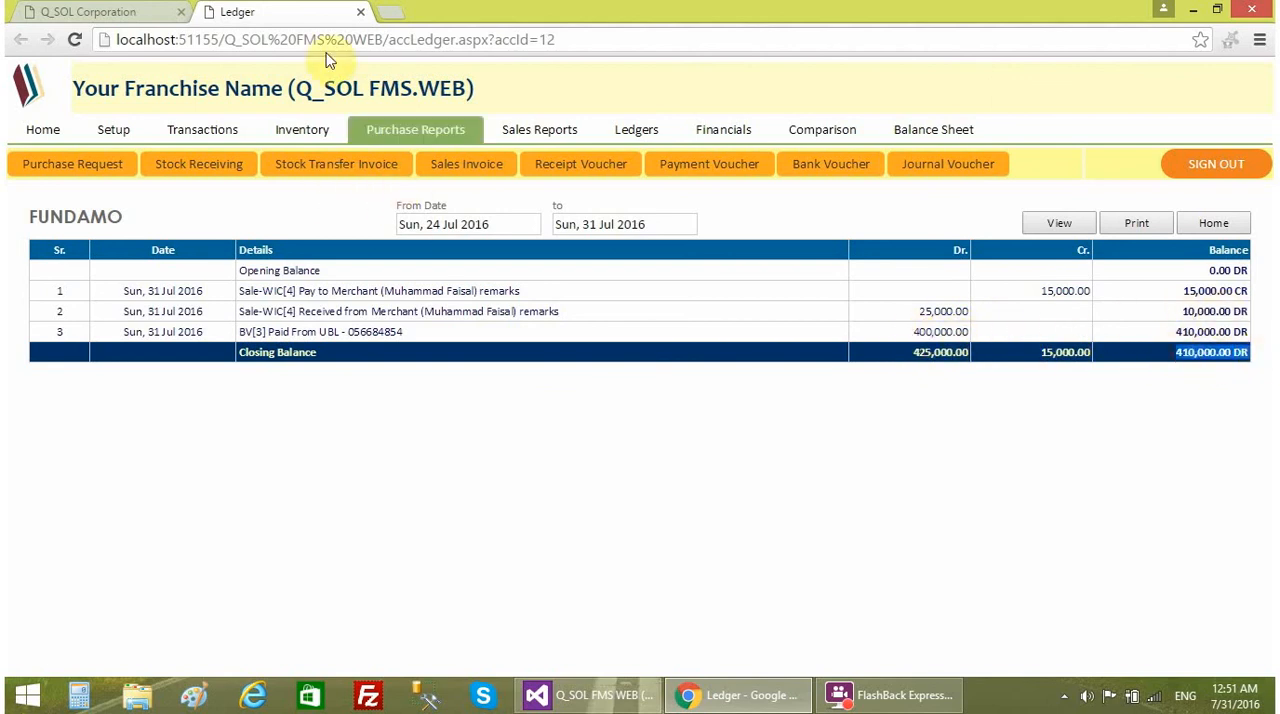
- Close the FUNDAMO ledger, check the UBL bank account's ledger for the transfer to FUNDAMO, and return to the home page balances
click(360, 12)
click(323, 268)
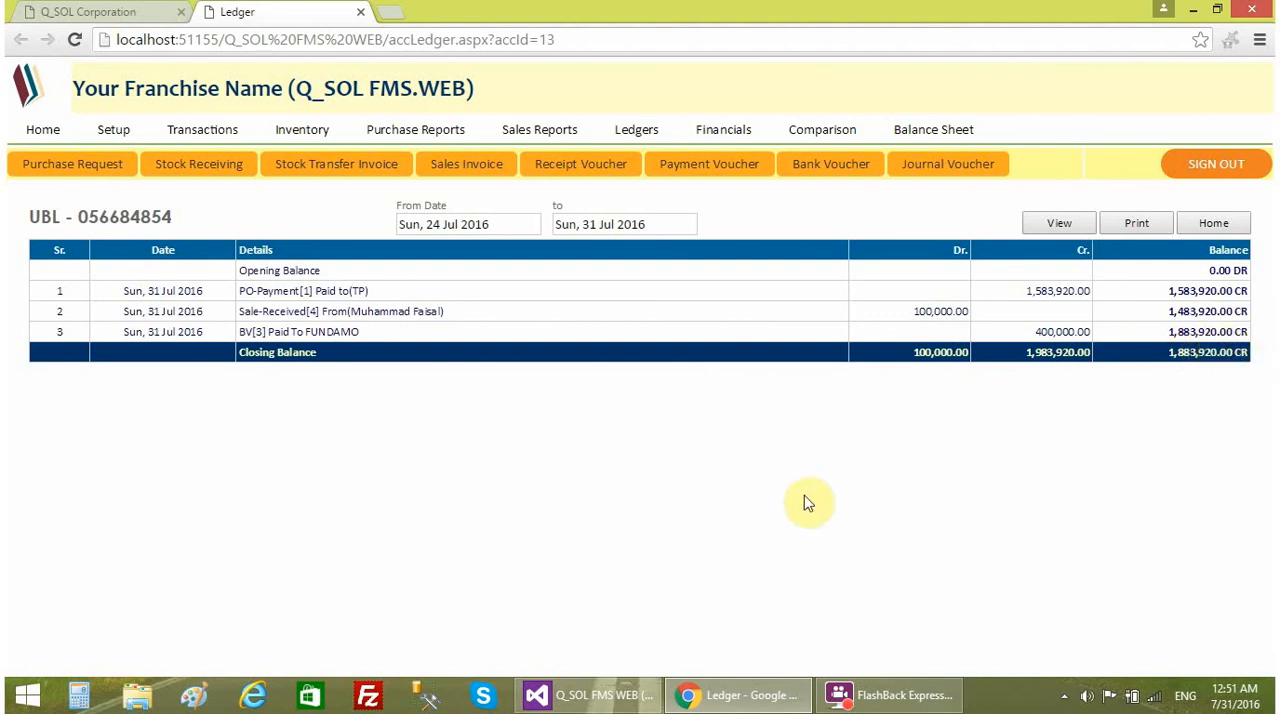
click(361, 12)
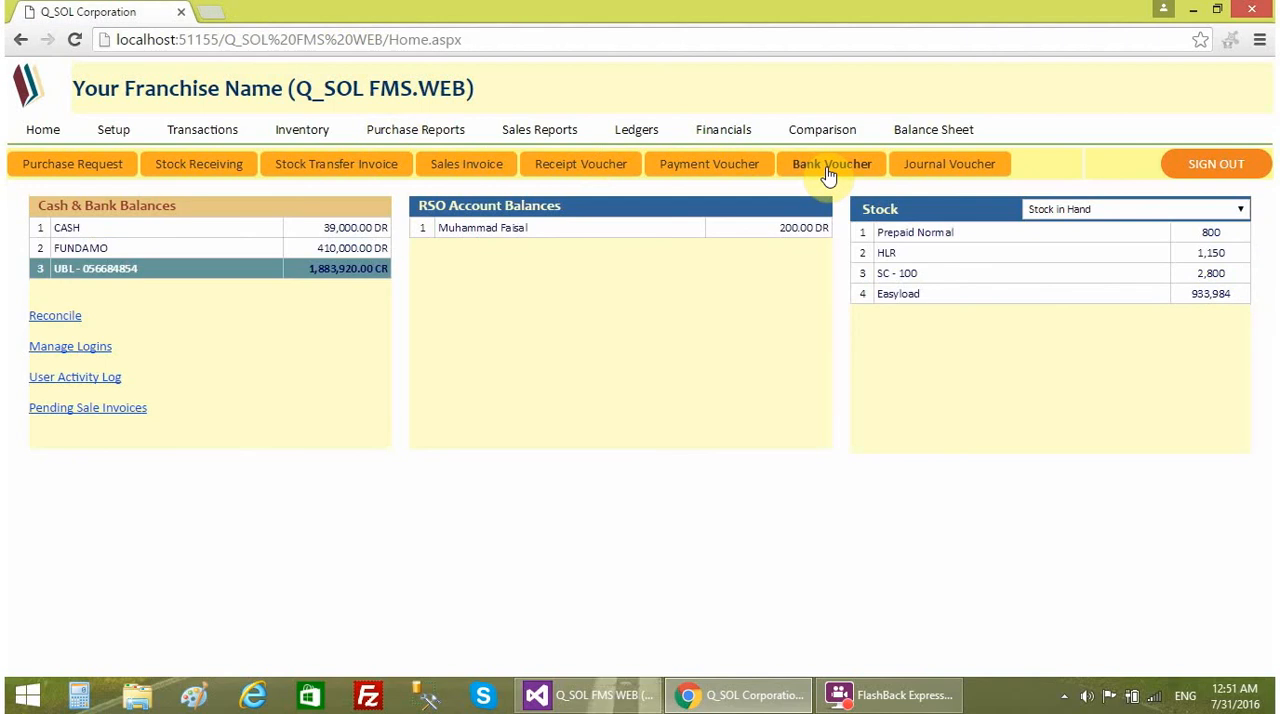
- Open a blank Journal Voucher, look over the account categories offered for debit and credit, and return to the home page
click(940, 170)
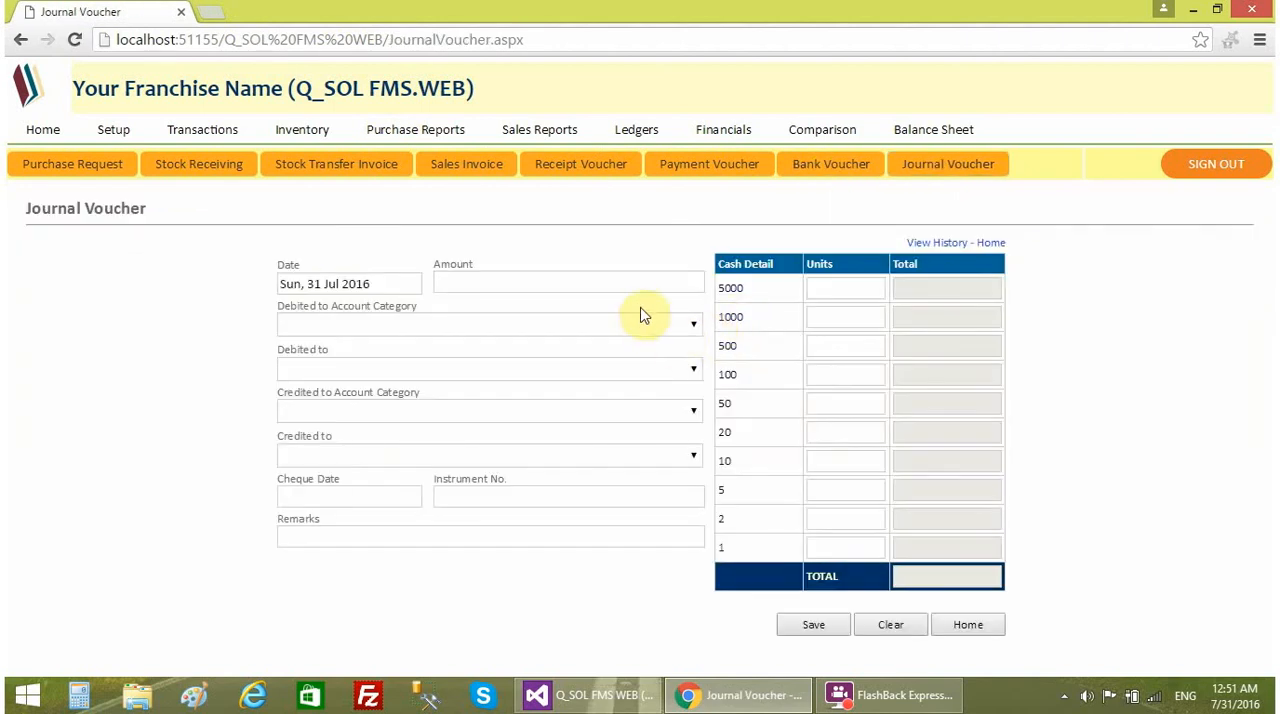
click(605, 326)
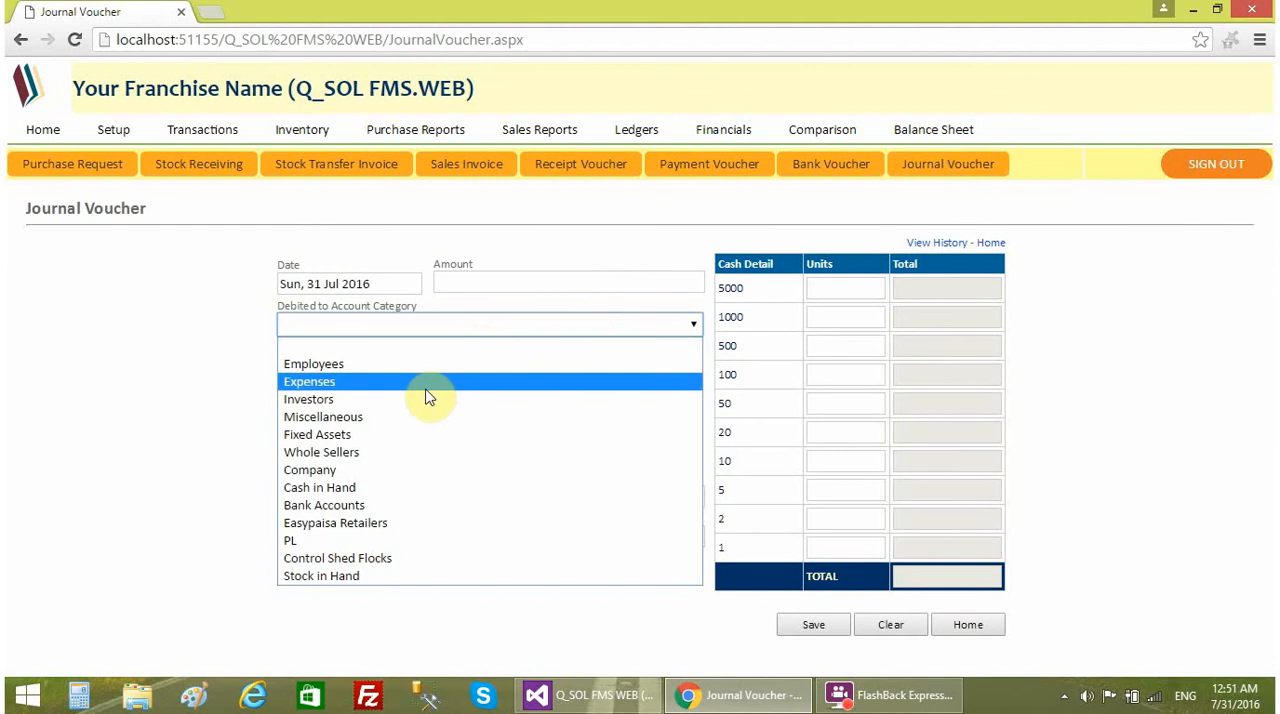
click(200, 376)
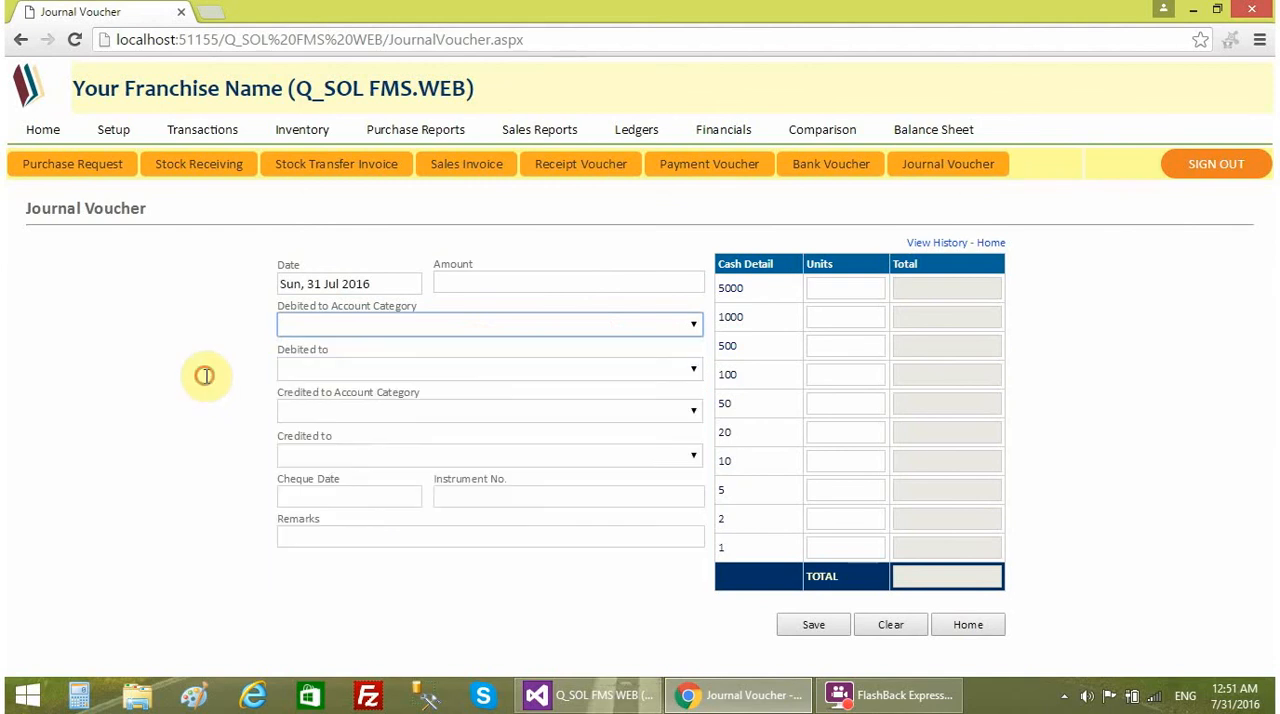
click(357, 410)
click(160, 450)
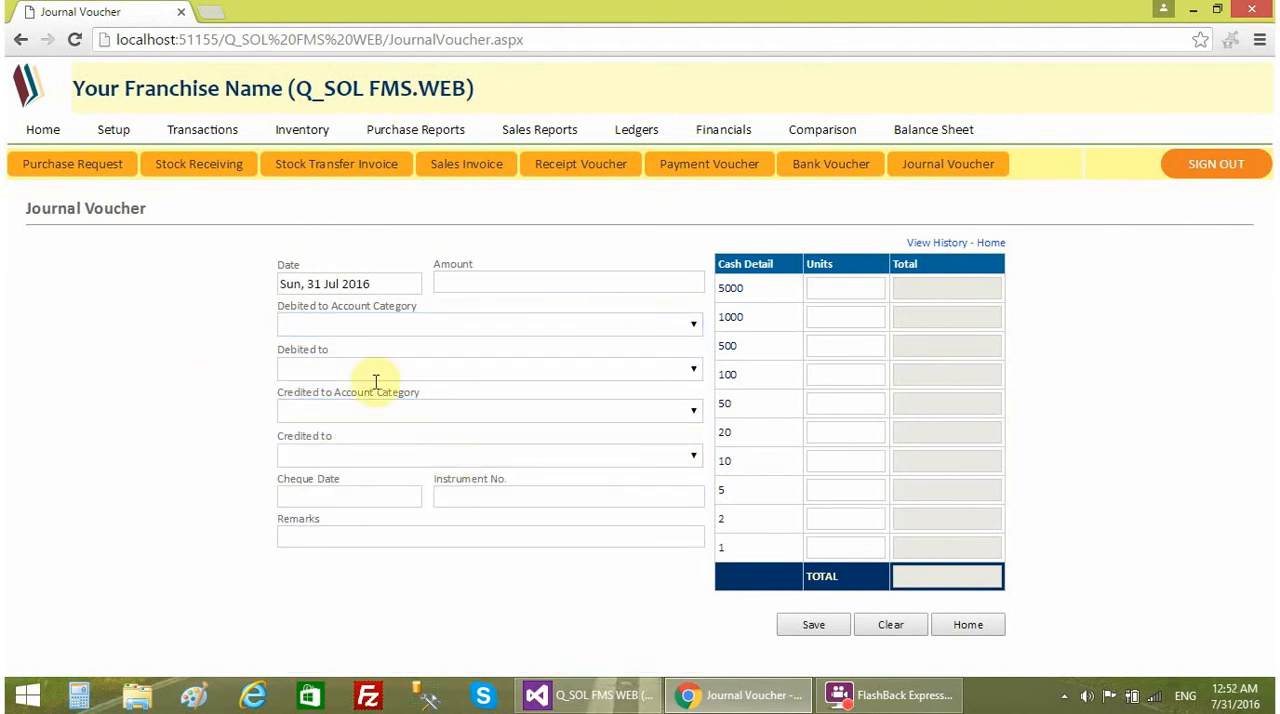
click(42, 129)
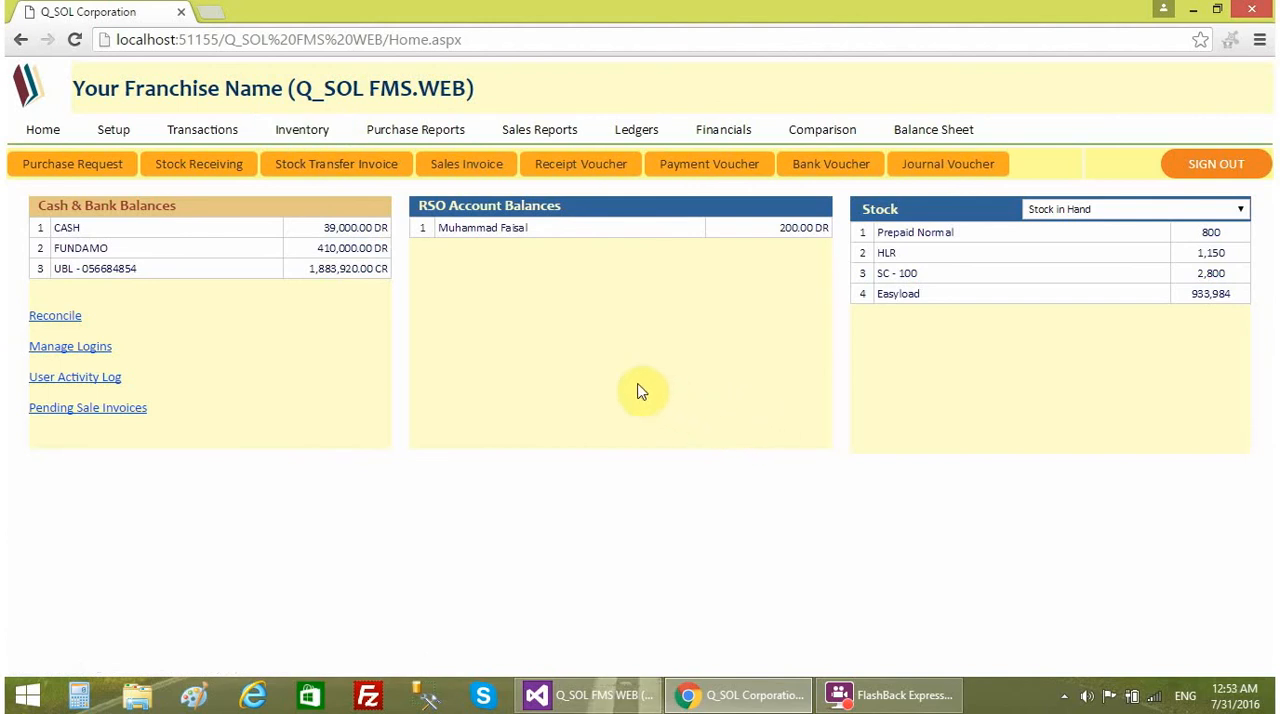
- Look over the Inventory and Purchase Reports lists, and review the products in the Sales Summary Report
click(288, 137)
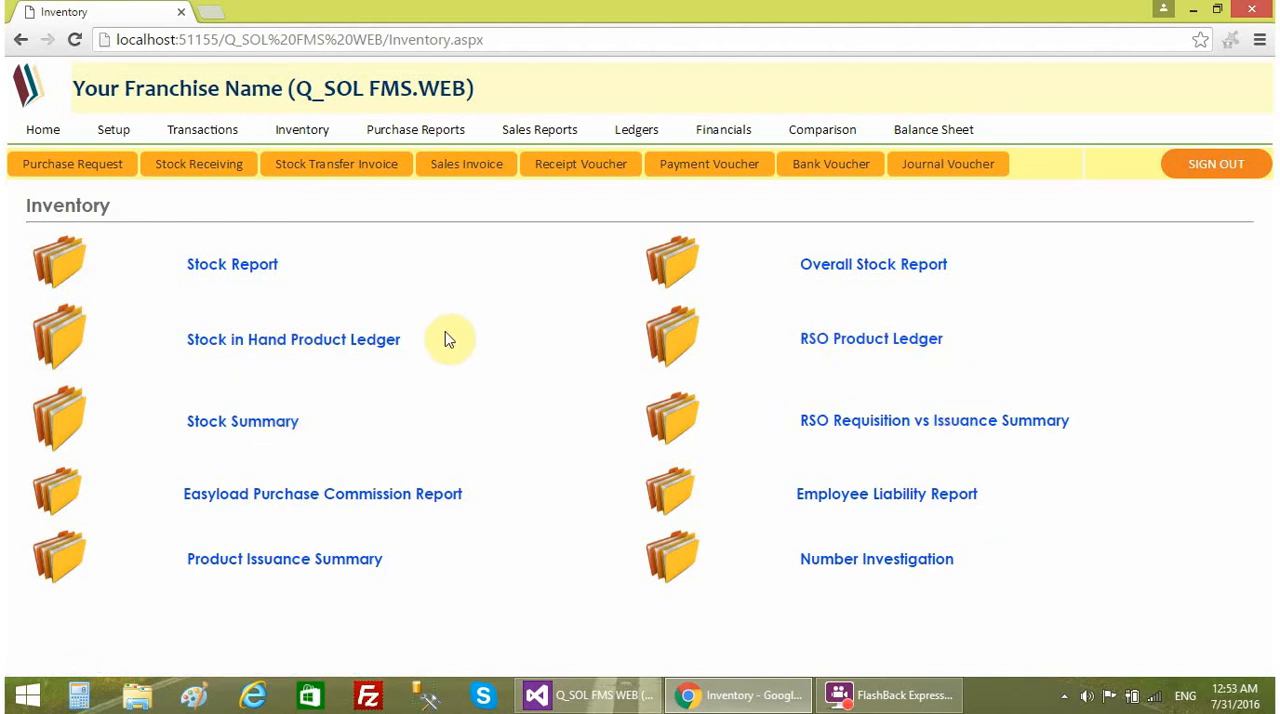
click(441, 134)
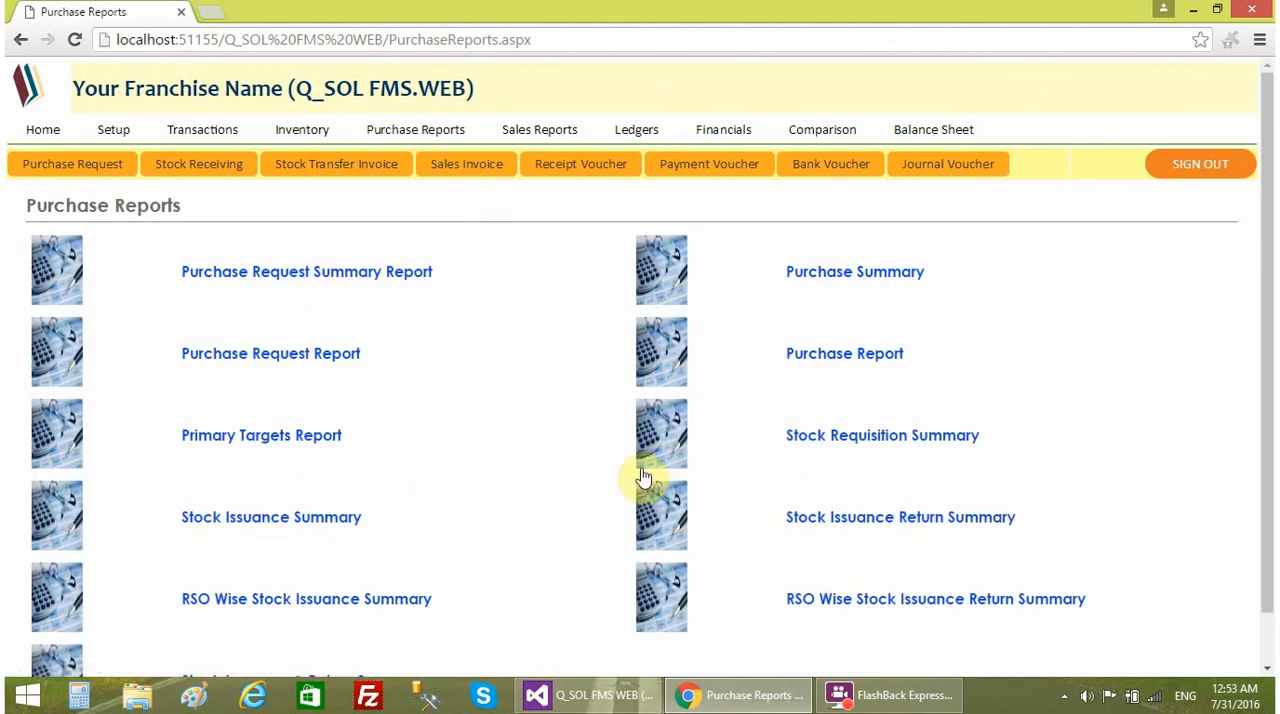
click(543, 131)
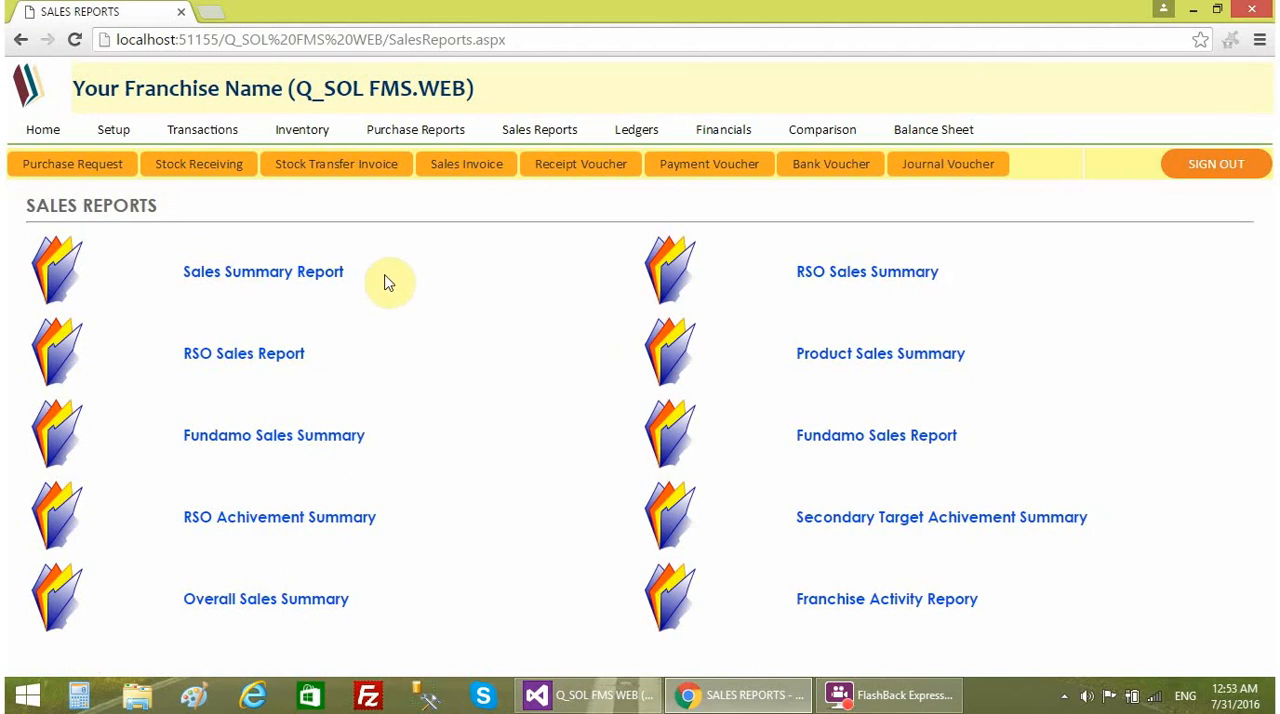
click(294, 273)
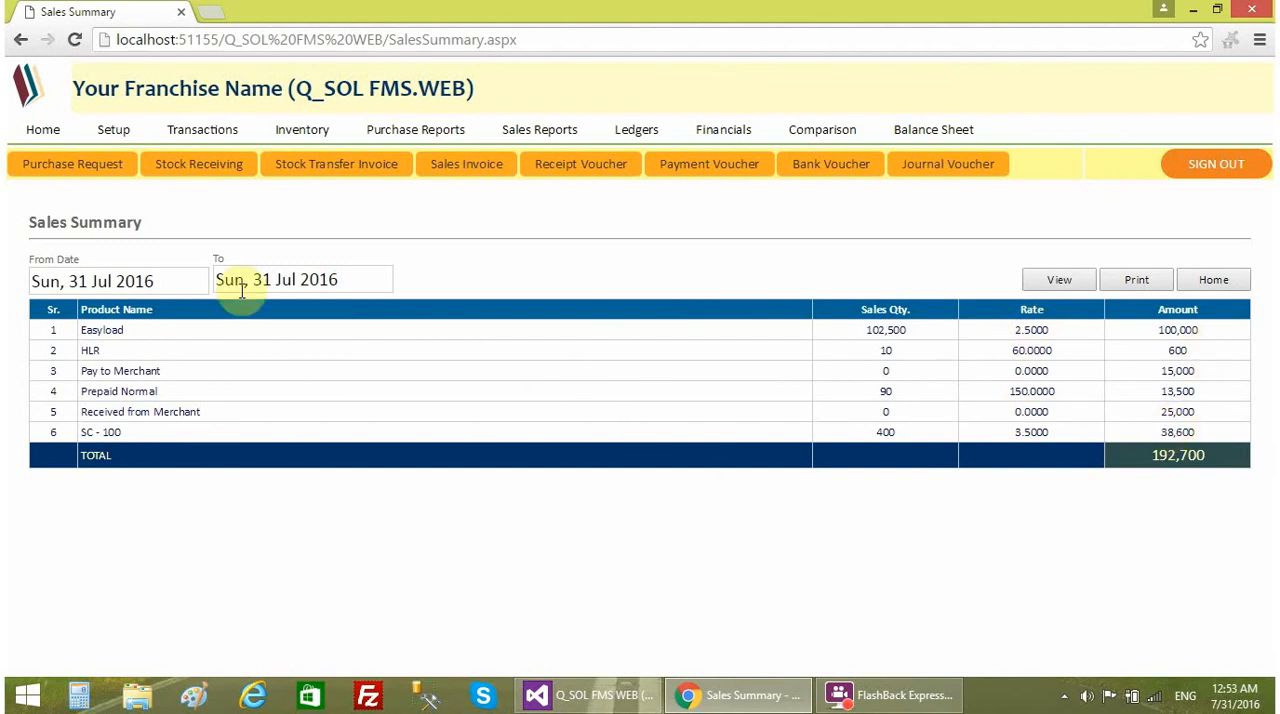
drag(108, 329, 136, 425)
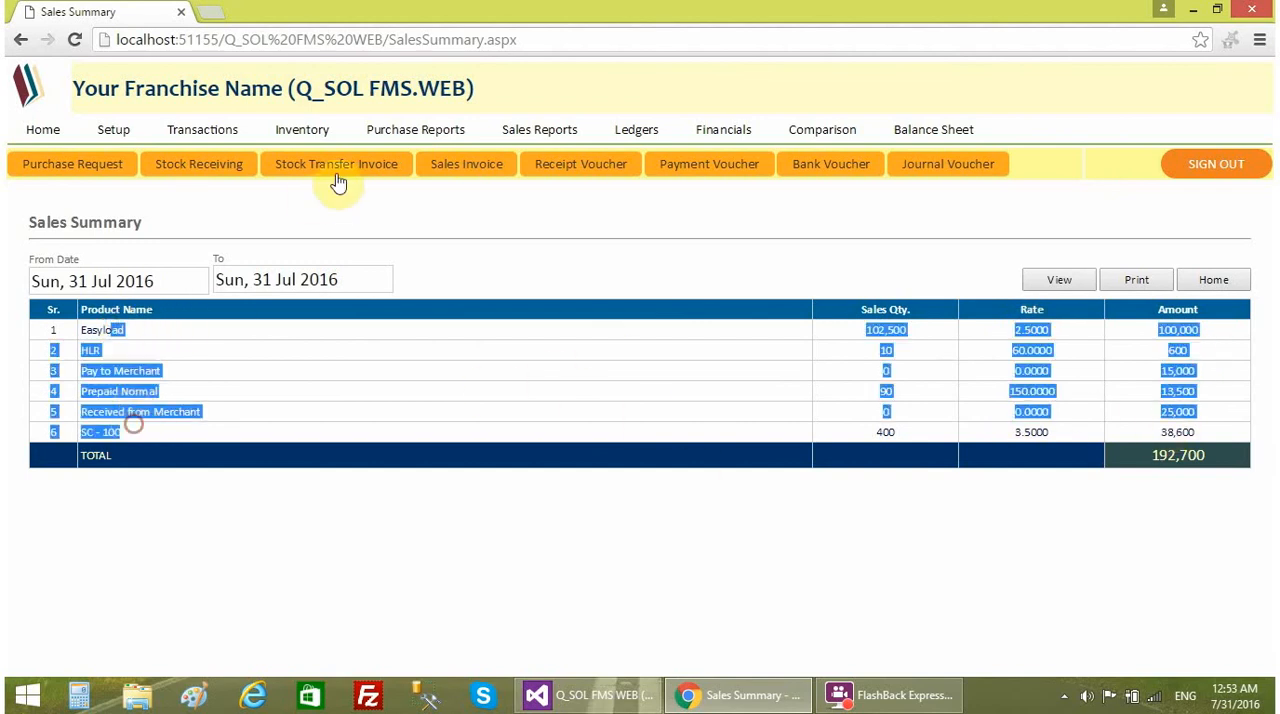
- View the RSO Sales Summary for the first listed RSO, dated 31 Jul 2016
click(555, 129)
click(860, 283)
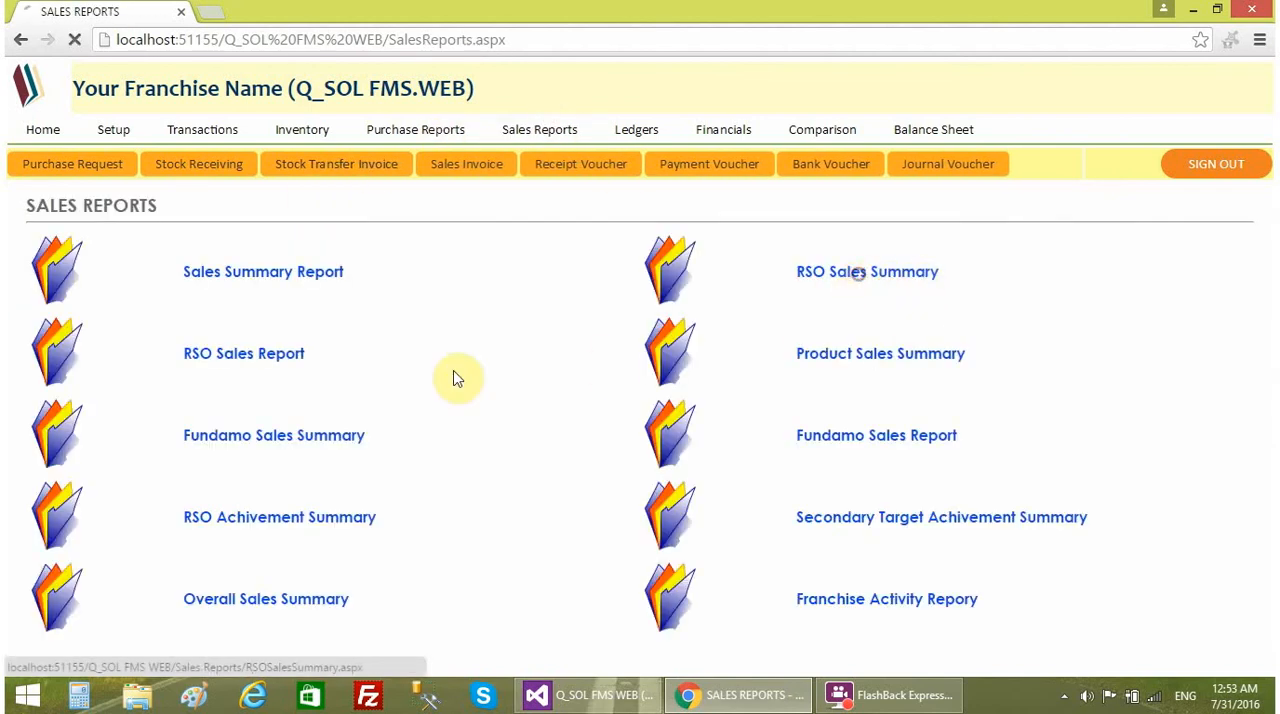
click(392, 280)
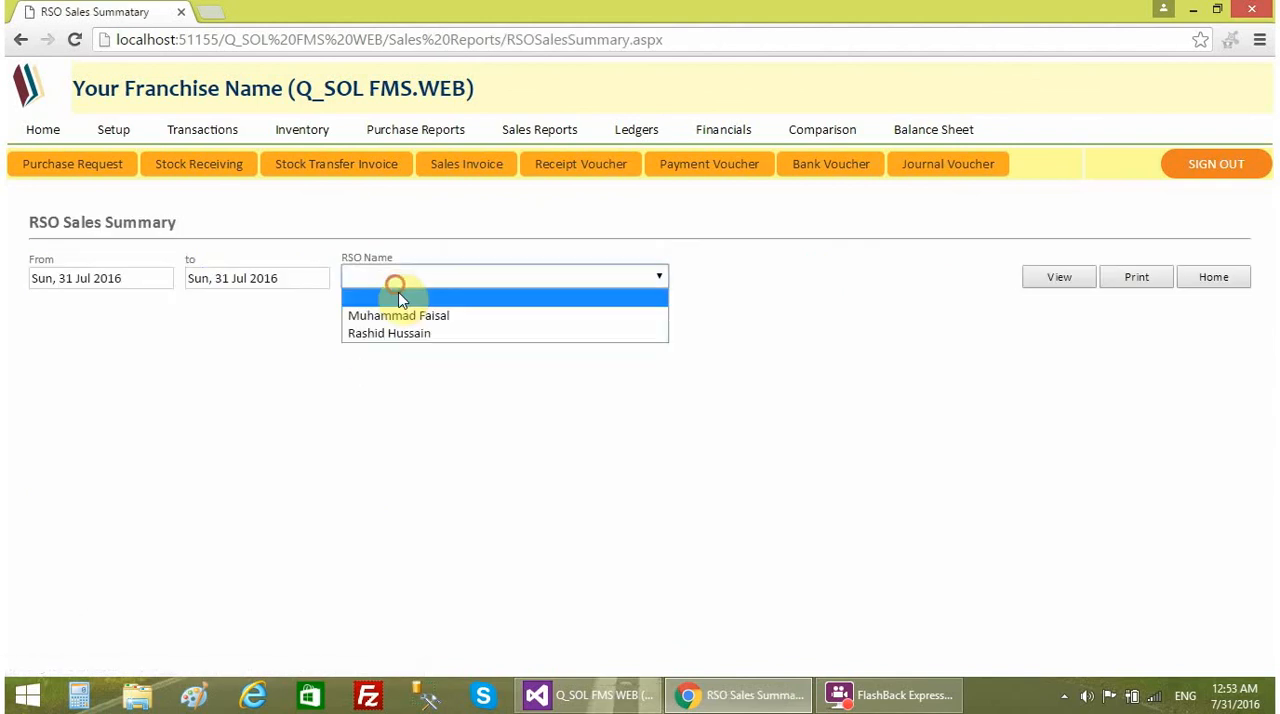
click(412, 315)
click(1040, 280)
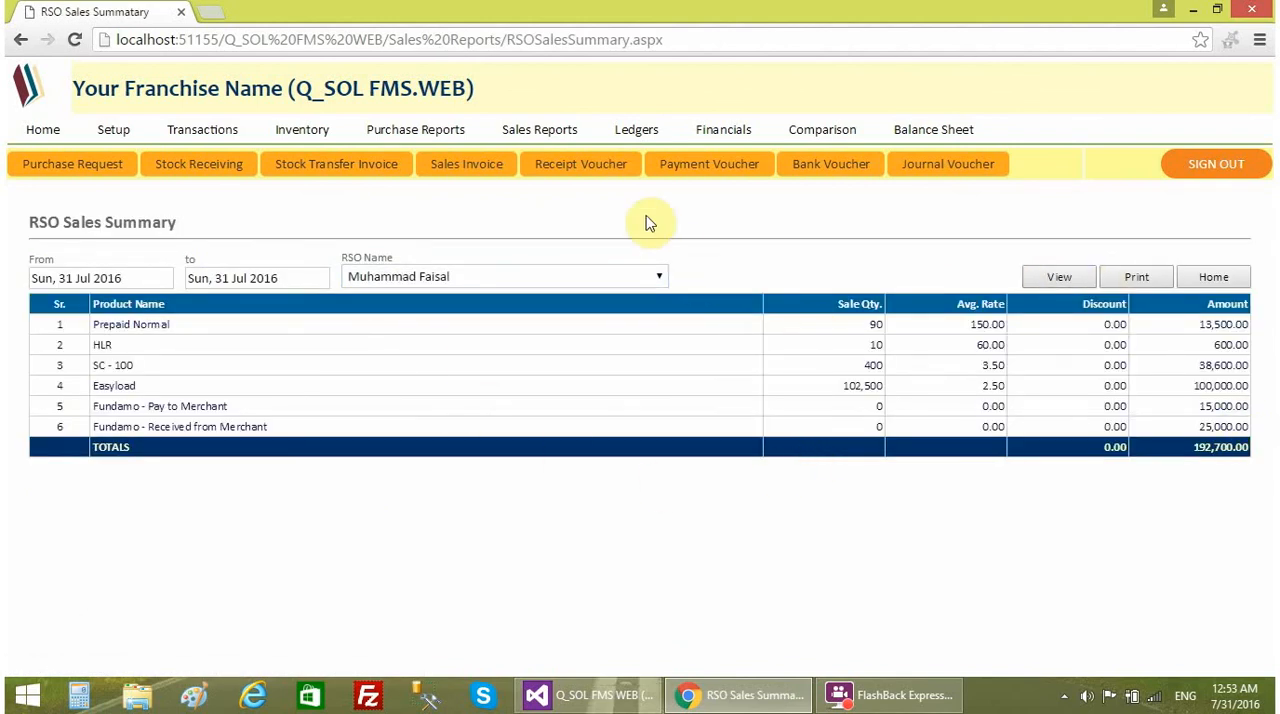
- Open the Franchise Activity Report from the Sales Reports list and examine its date range and Overall Stock Activity section
click(533, 134)
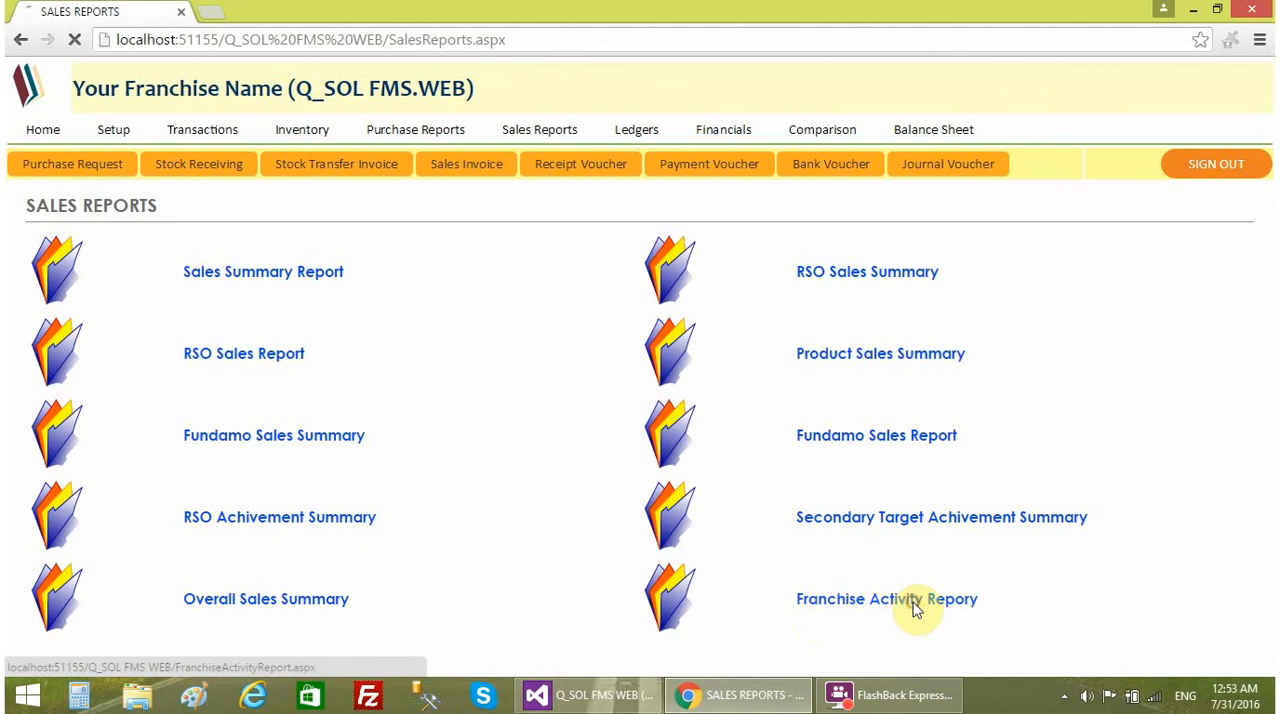
scroll(1146, 485, down, 2)
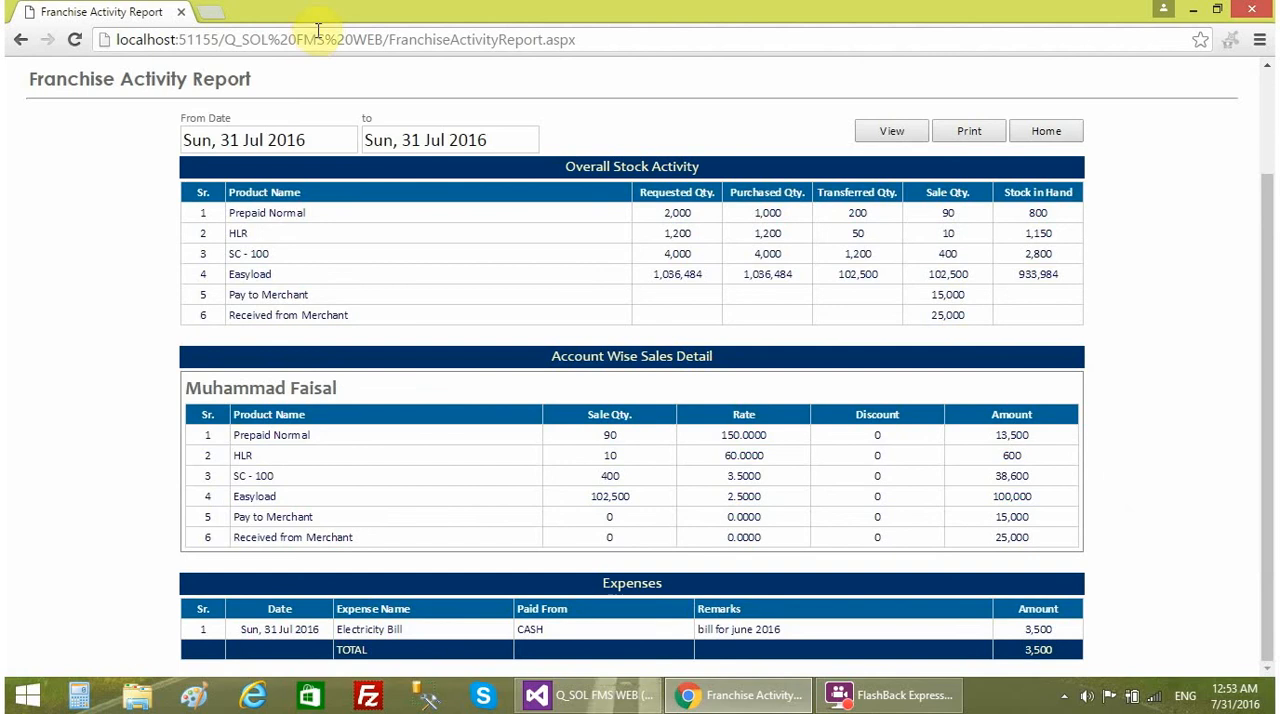
click(337, 133)
click(635, 133)
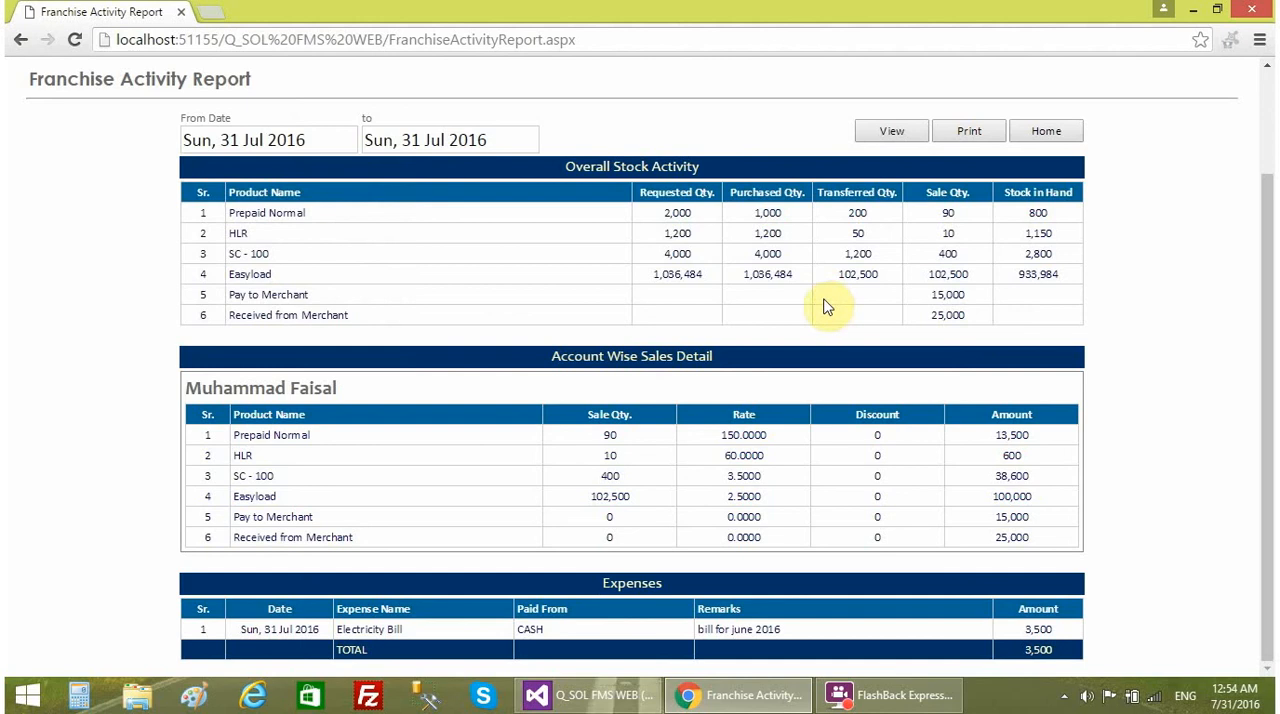
drag(561, 173, 700, 158)
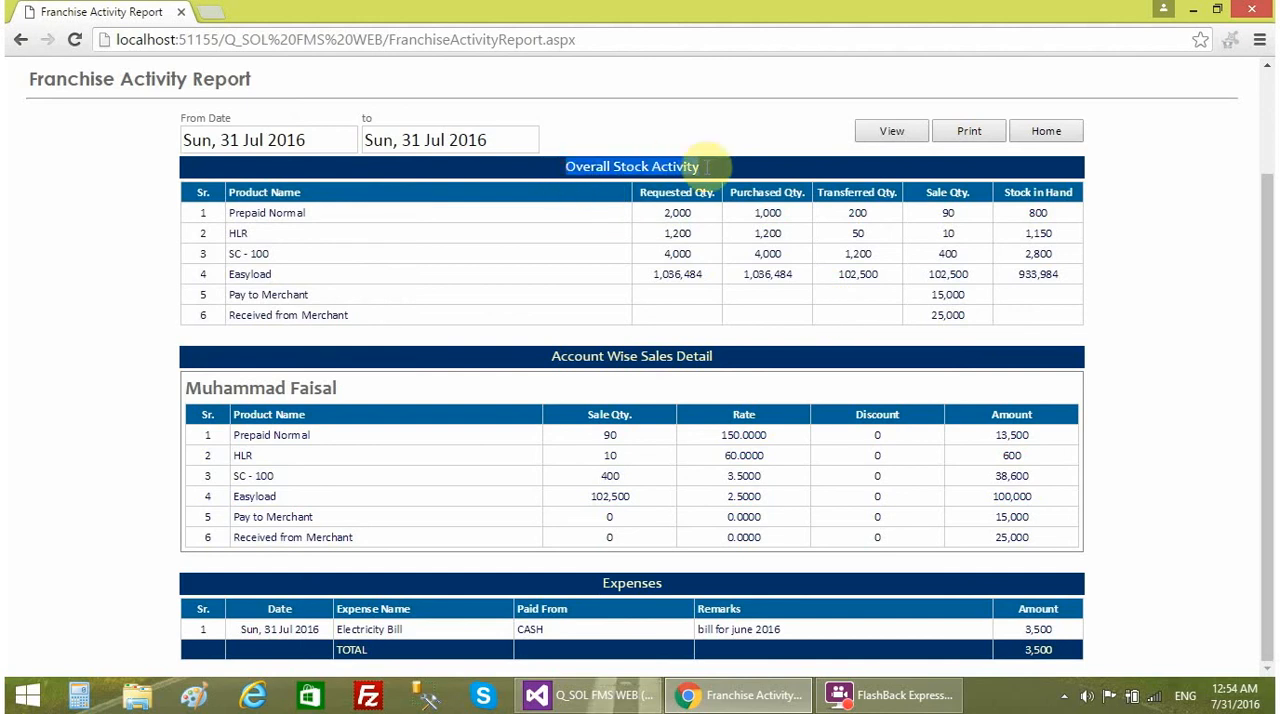
click(513, 253)
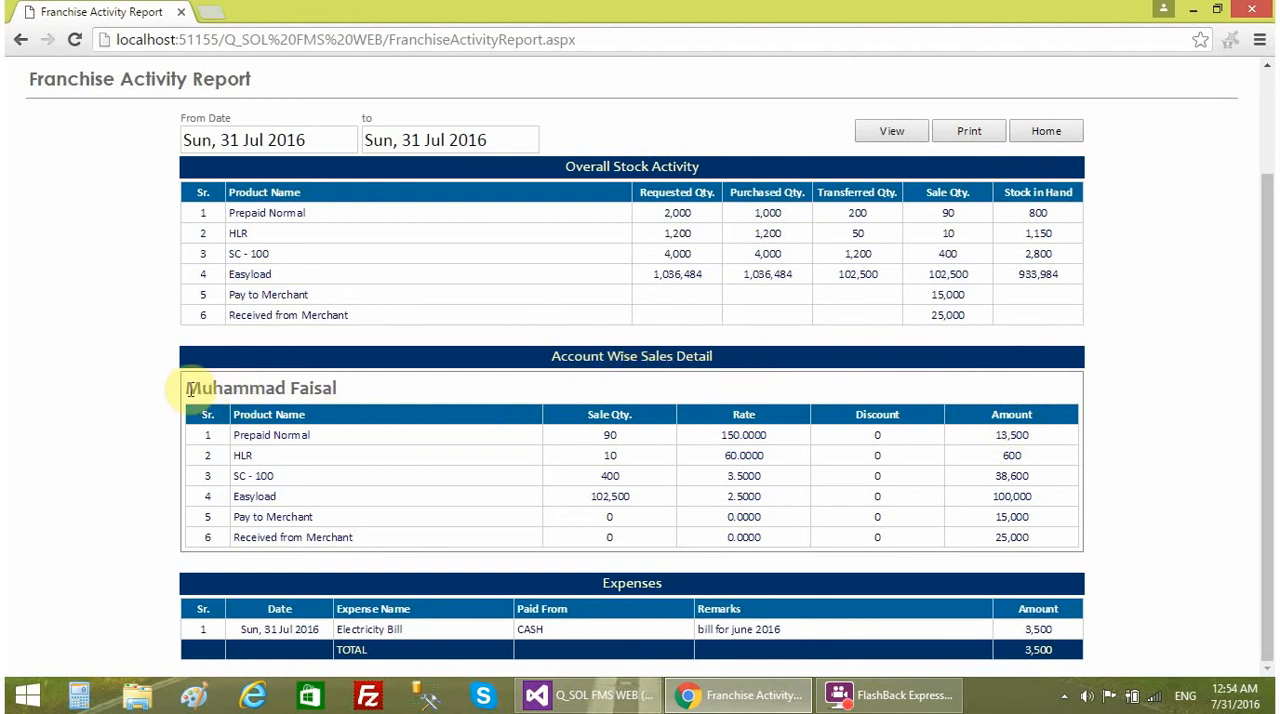
- Examine the RSO's Account Wise Sales Detail and the Expenses section of the Franchise Activity Report
drag(189, 389, 345, 388)
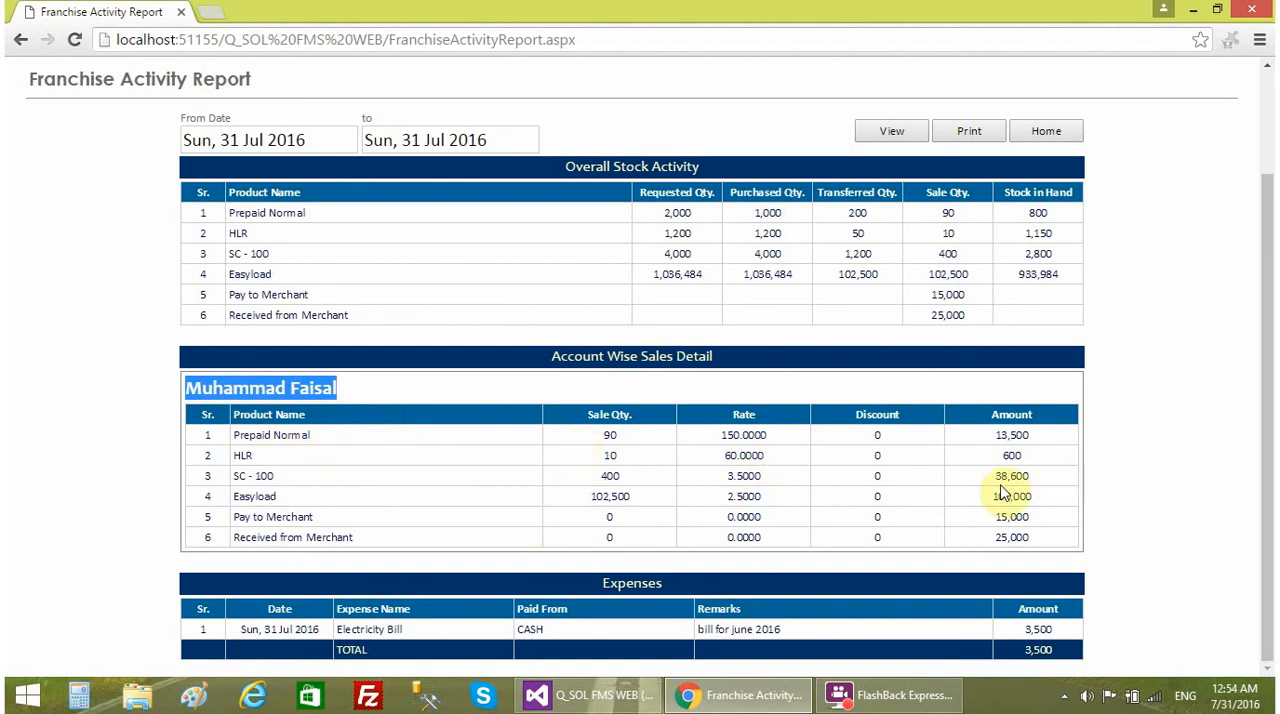
click(410, 508)
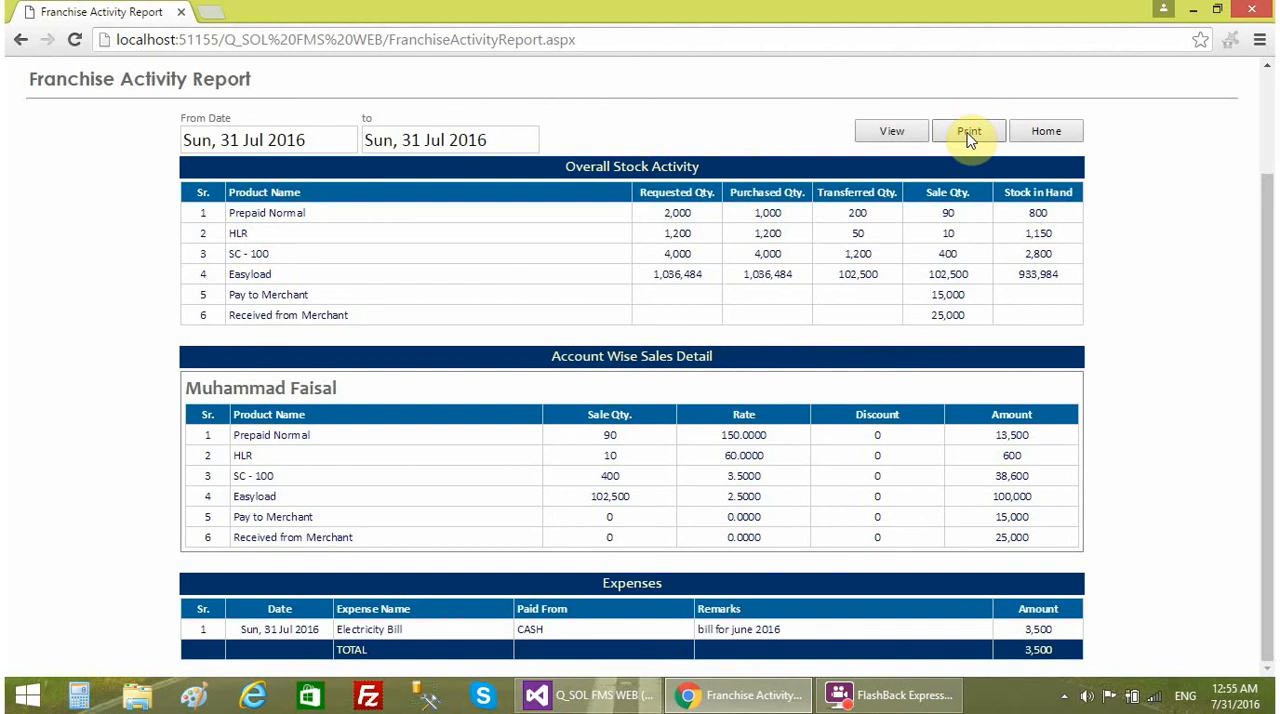
scroll(886, 183, up, 3)
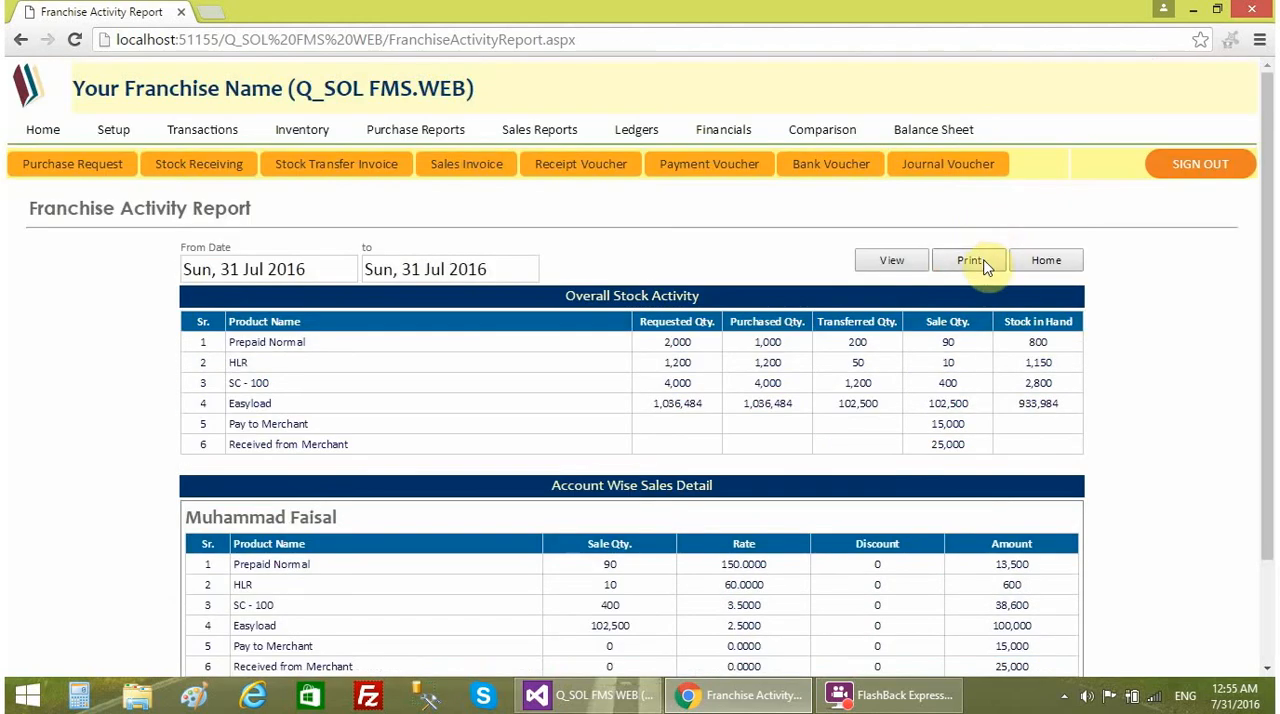
- Open the Business Summary Report from the Financials list and review its purchase, sales, gross profit and expense sections
click(550, 135)
click(625, 130)
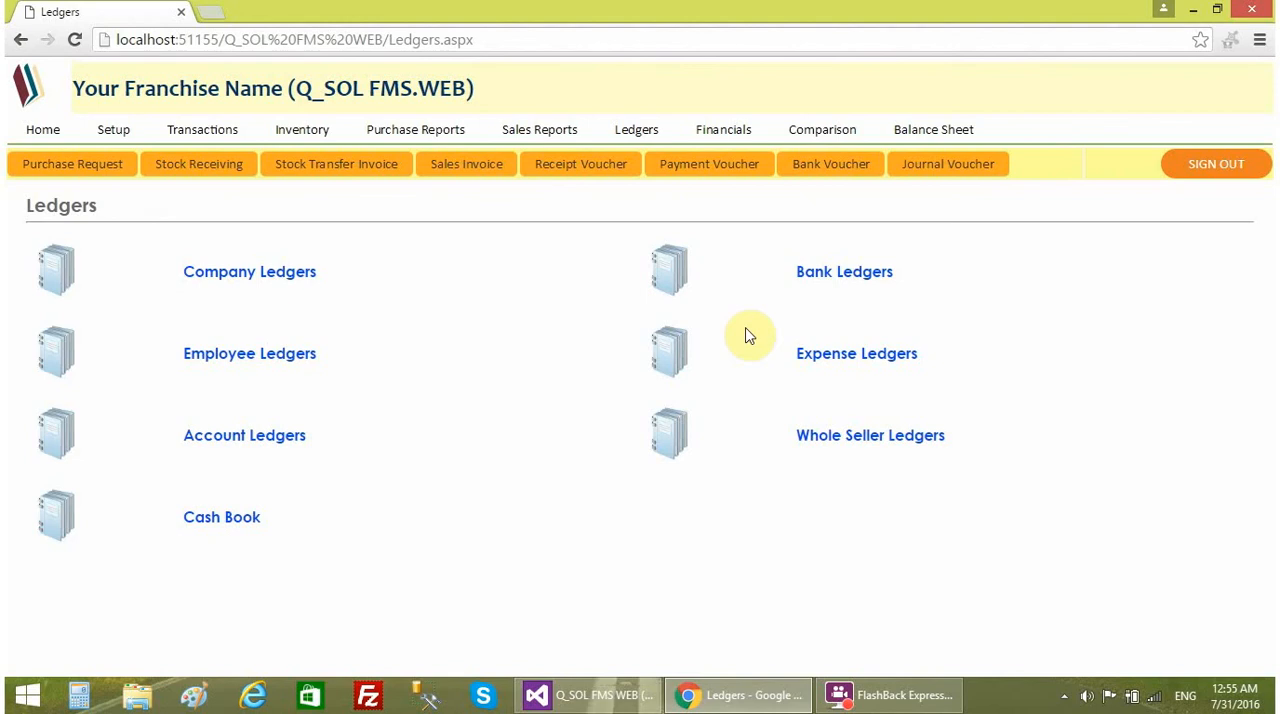
click(722, 129)
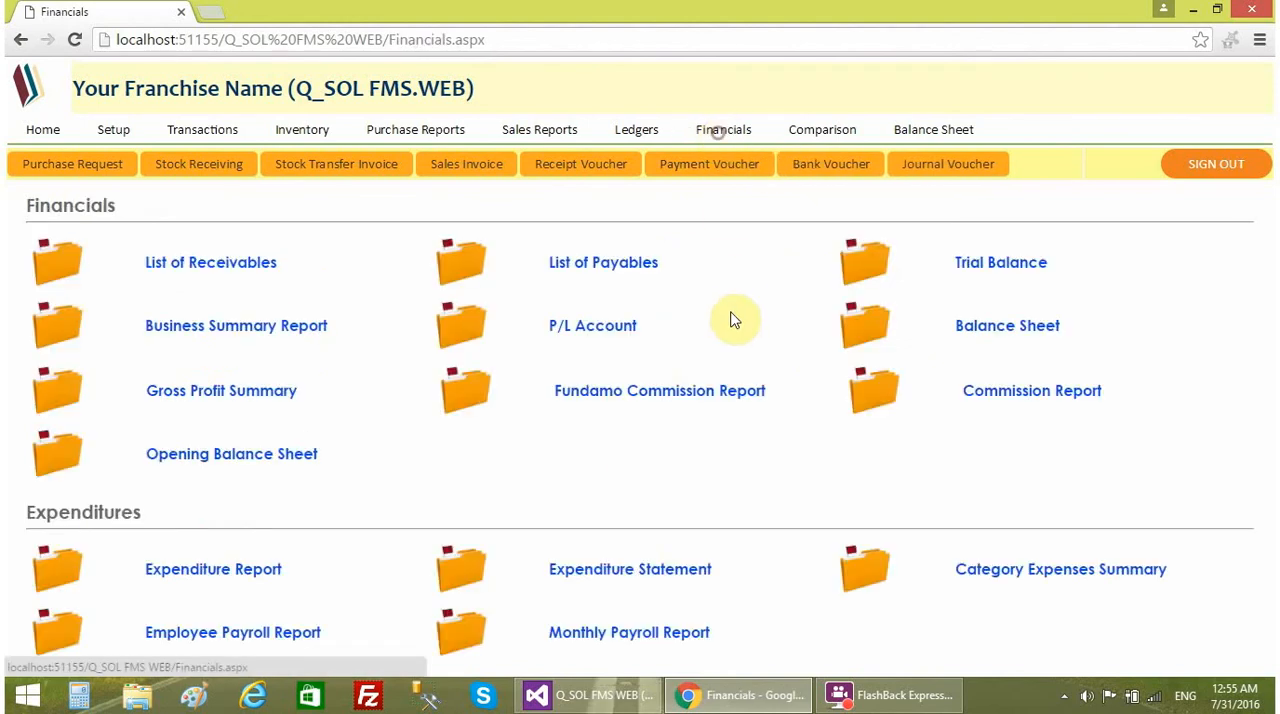
click(311, 339)
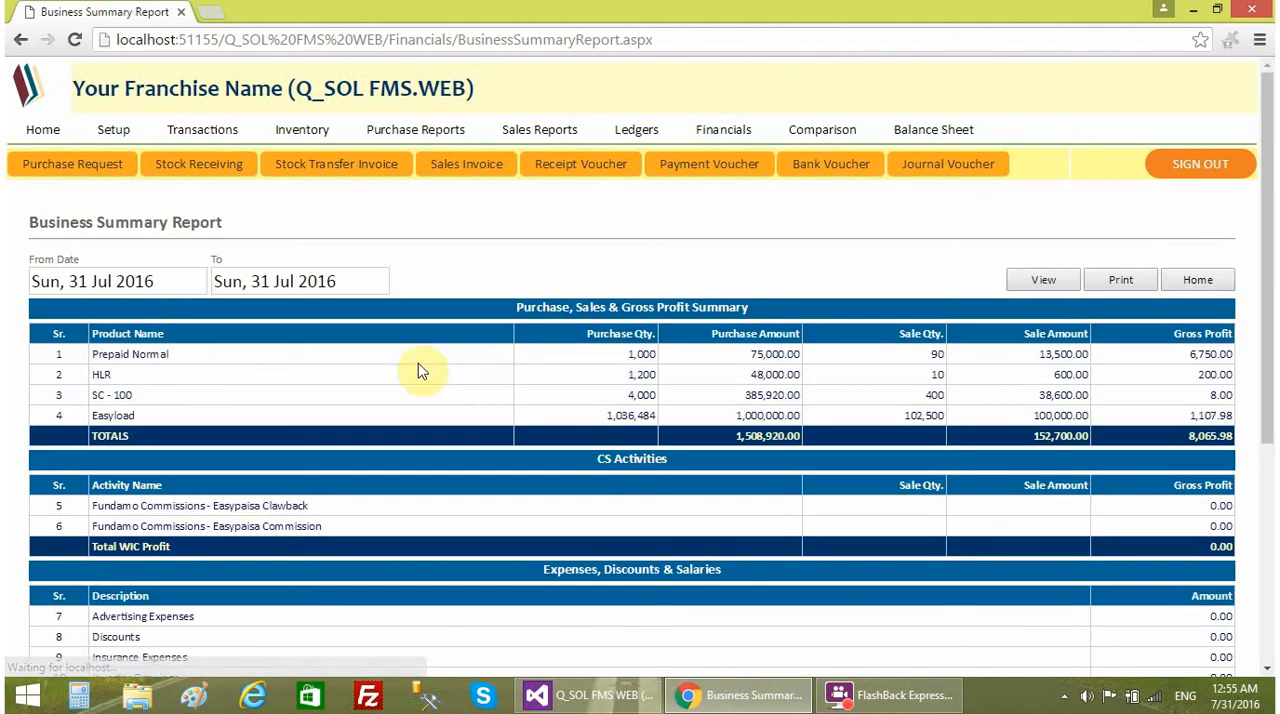
scroll(850, 450, down, 2)
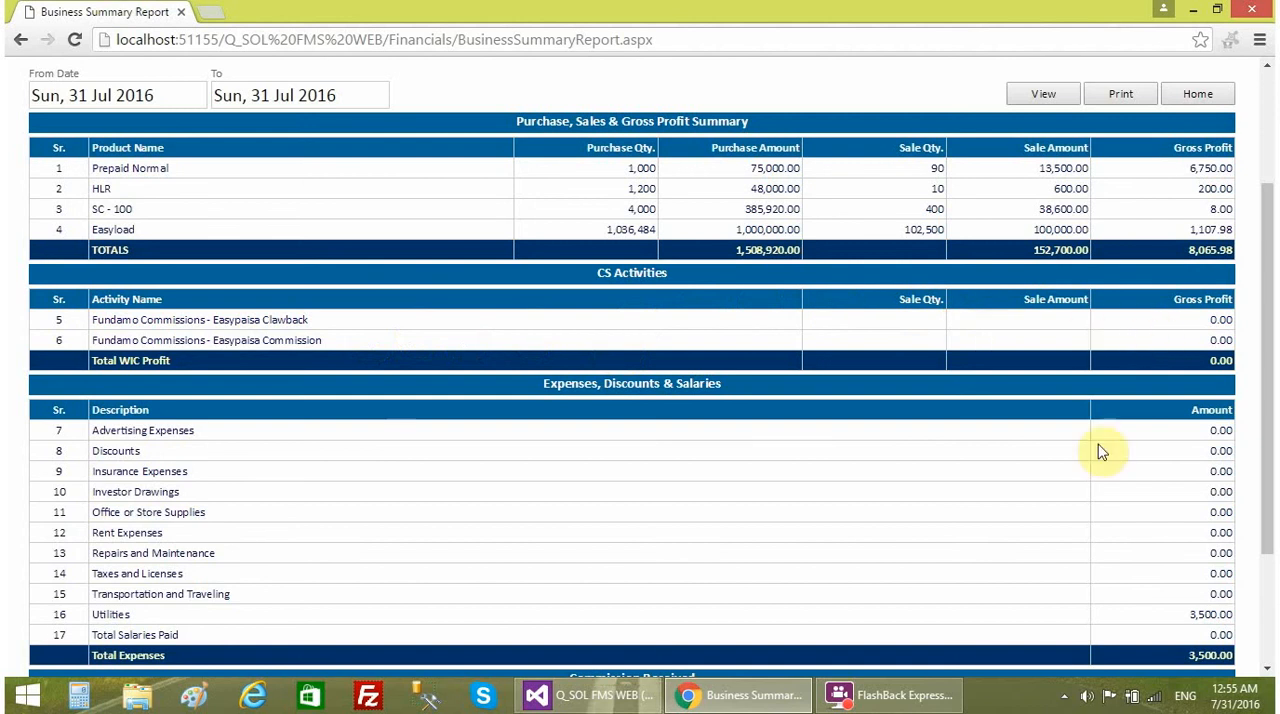
scroll(800, 610, down, 1)
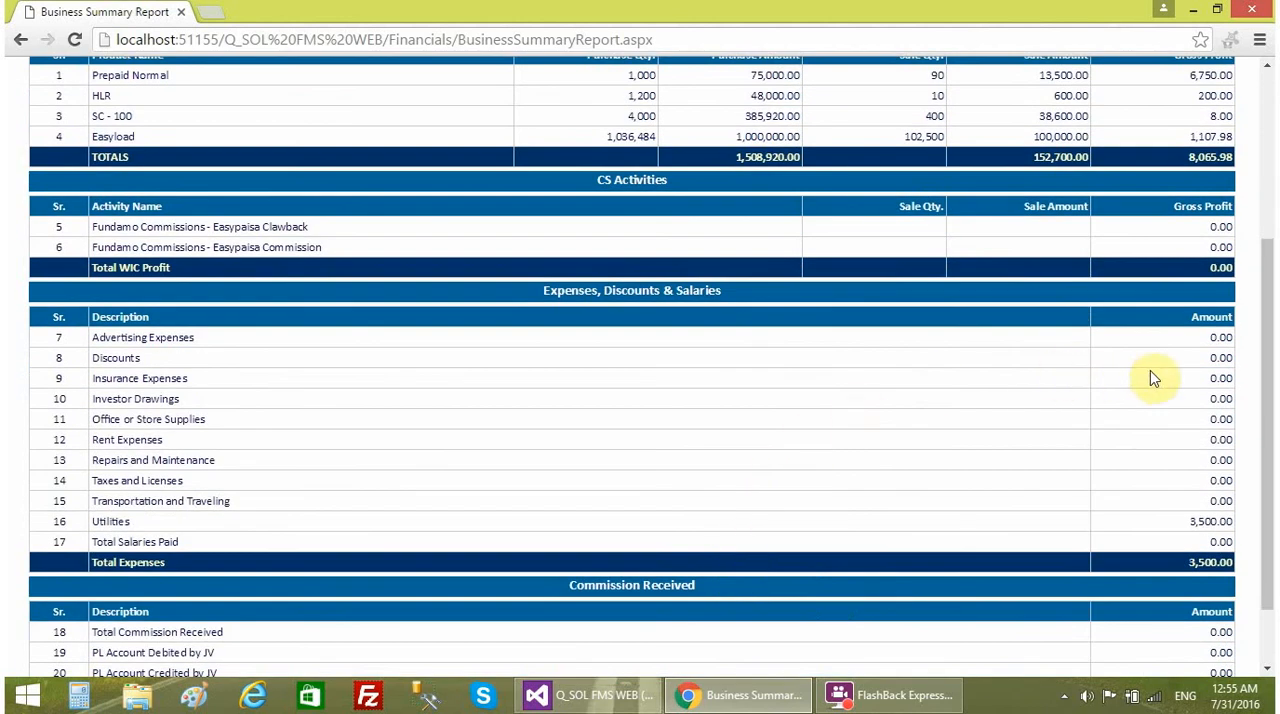
scroll(1100, 460, up, 2)
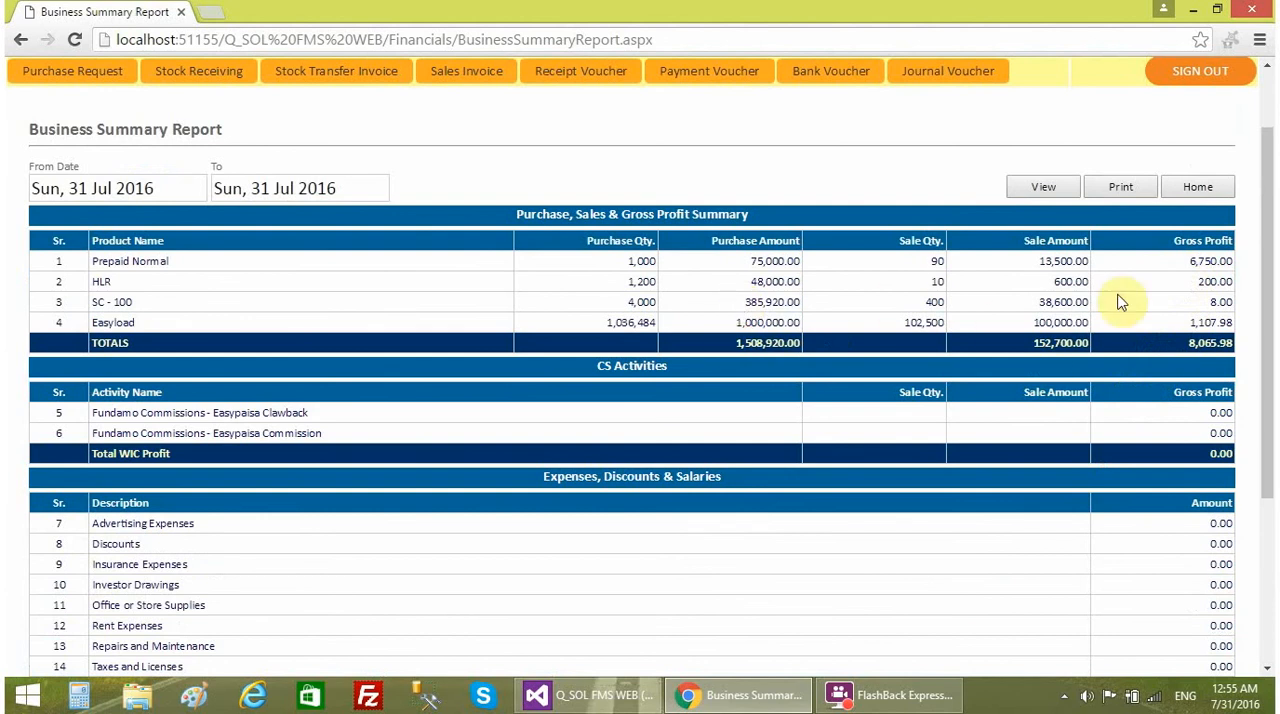
scroll(1157, 472, down, 1)
scroll(1157, 472, down, 2)
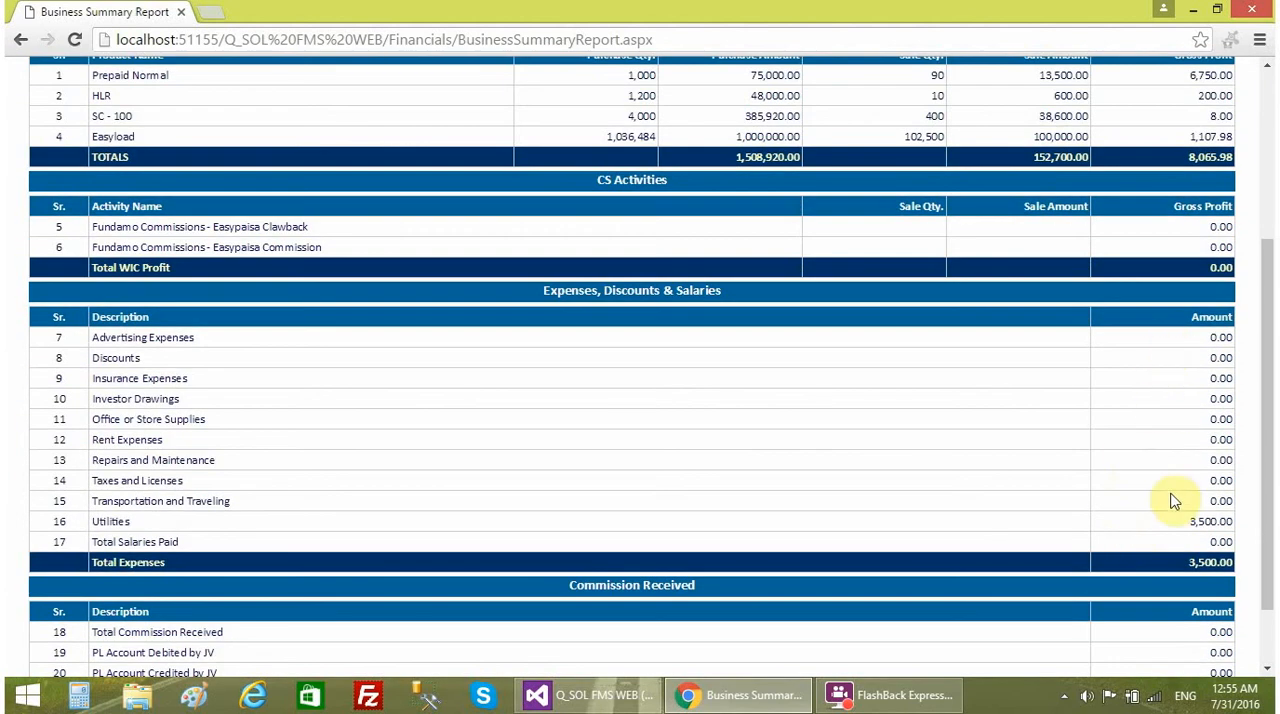
scroll(1160, 521, down, 2)
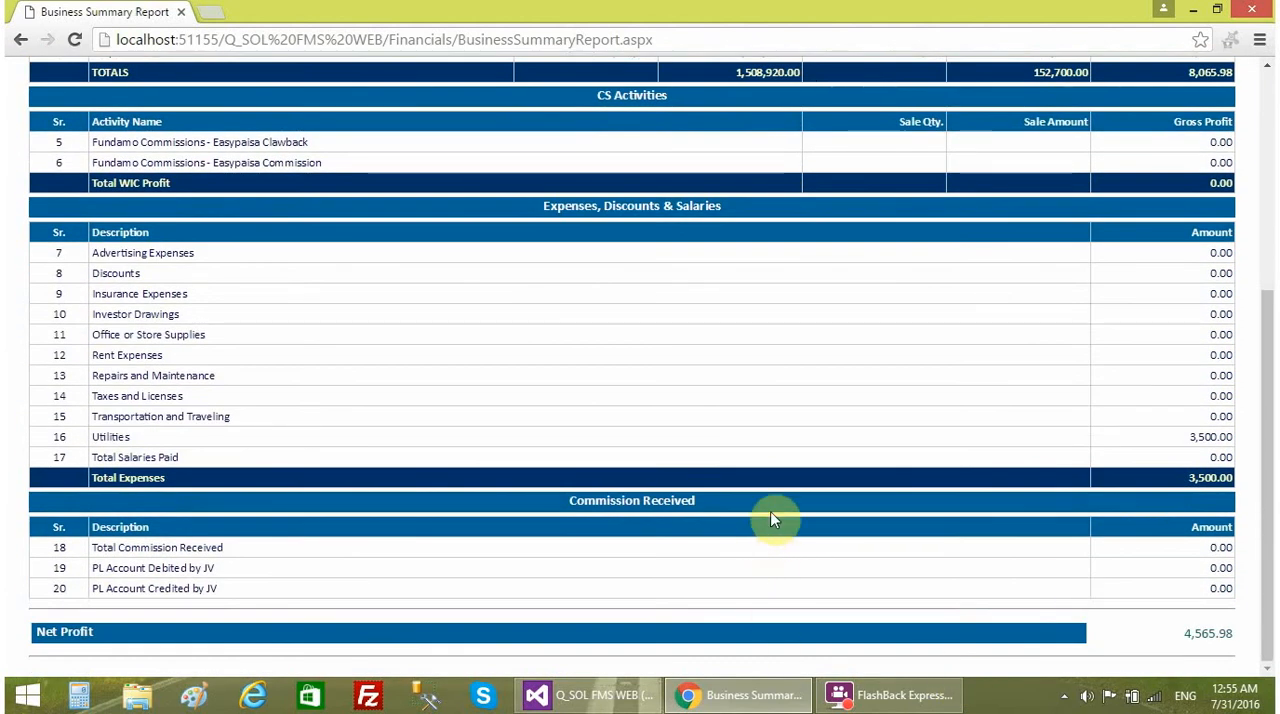
- Examine the Commission Received rows and the Net Profit line of the Business Summary Report against its upper sections
drag(171, 567, 286, 549)
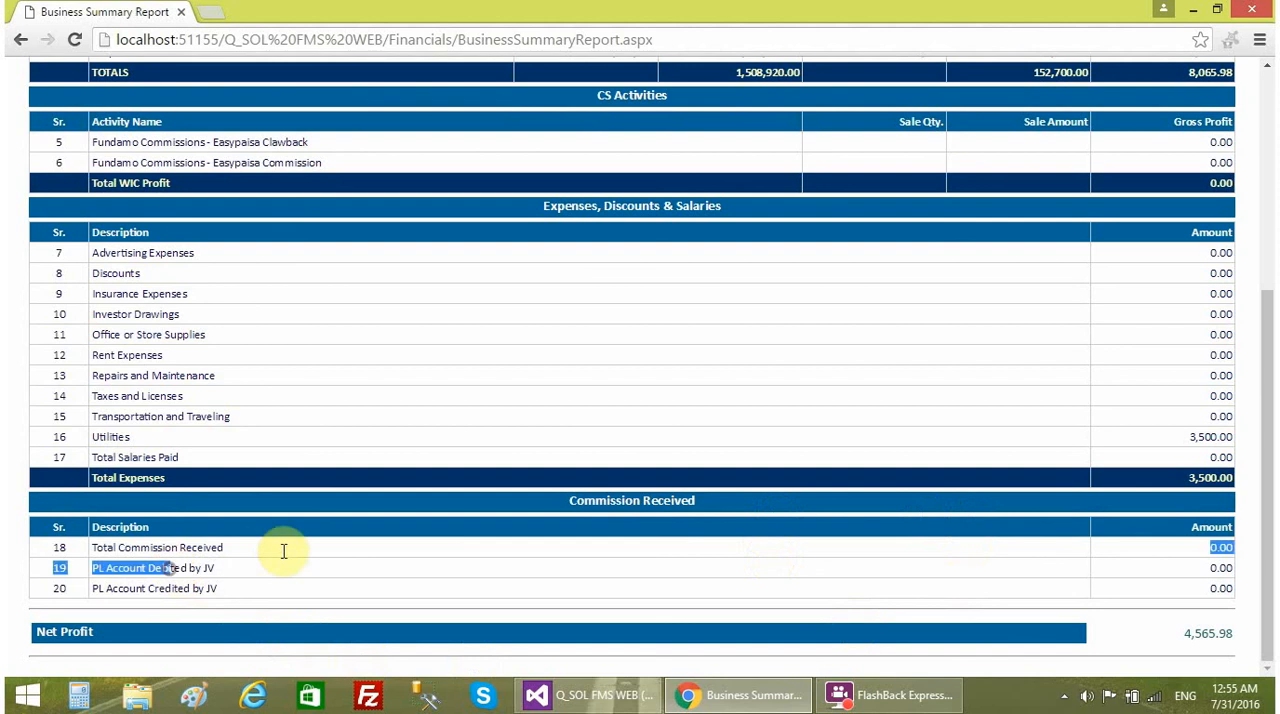
click(333, 567)
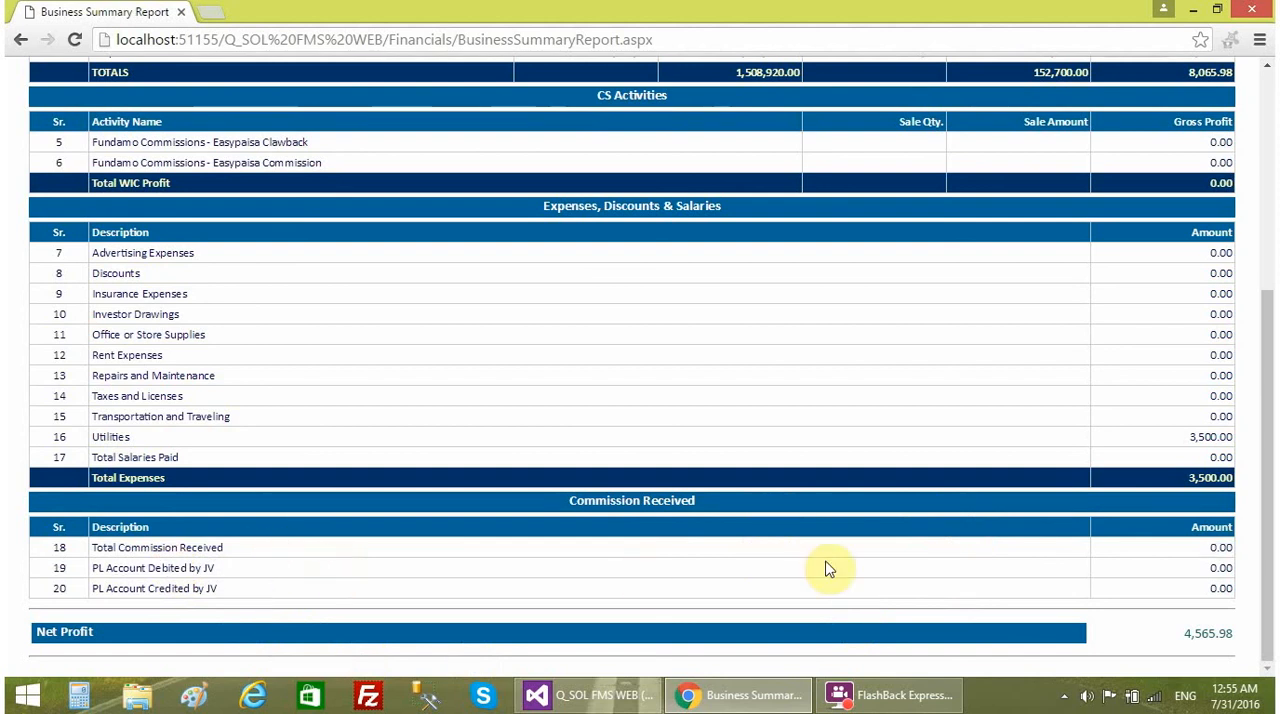
scroll(826, 568, up, 4)
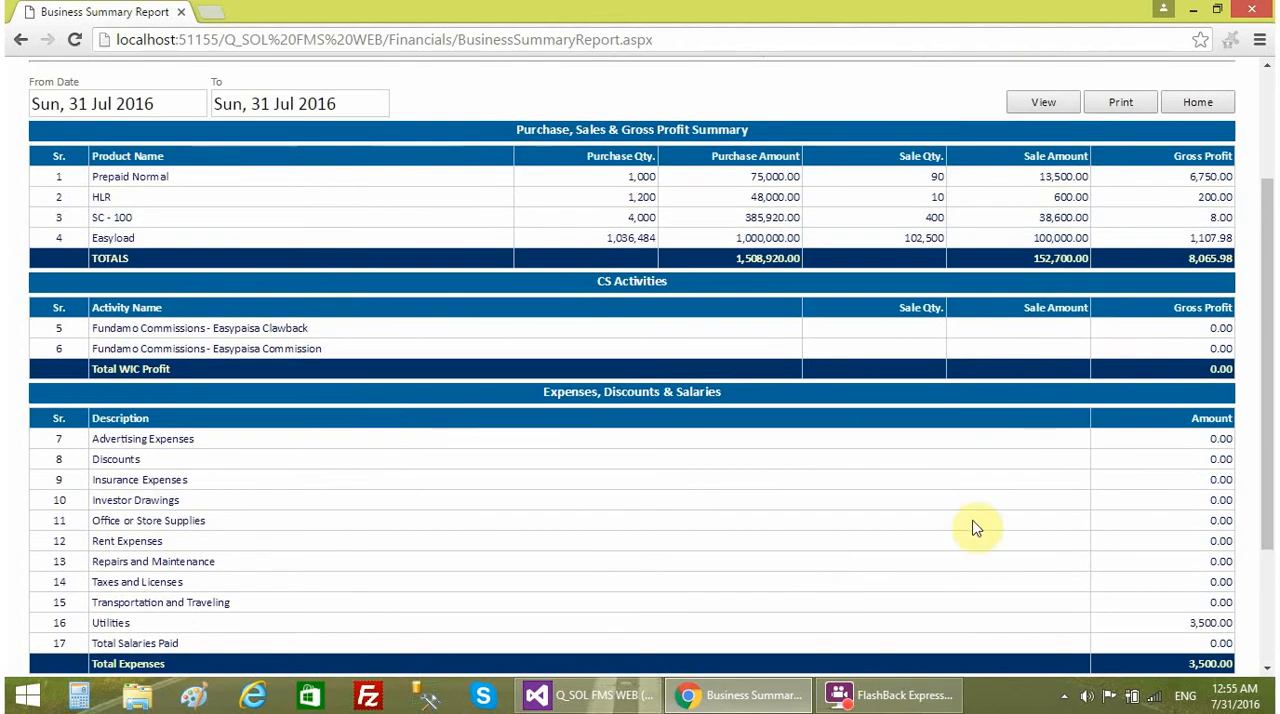
scroll(974, 526, down, 3)
scroll(1183, 631, down, 1)
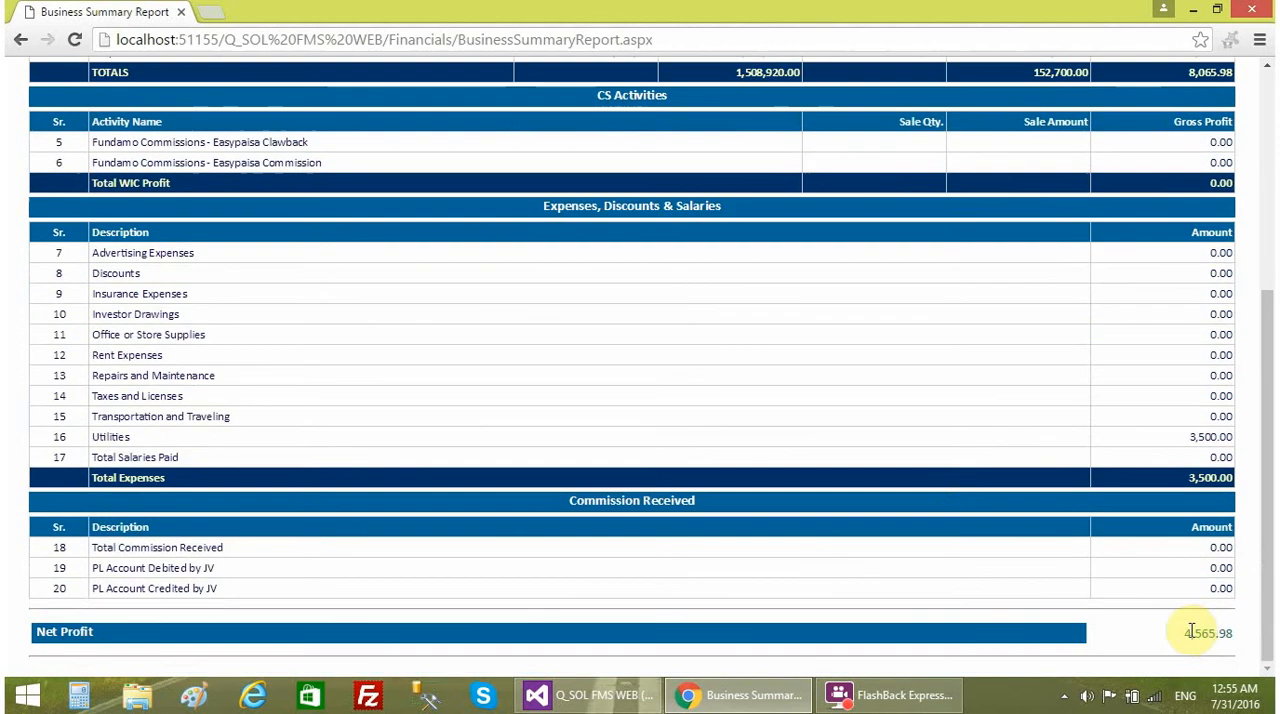
double_click(1249, 628)
scroll(911, 560, up, 3)
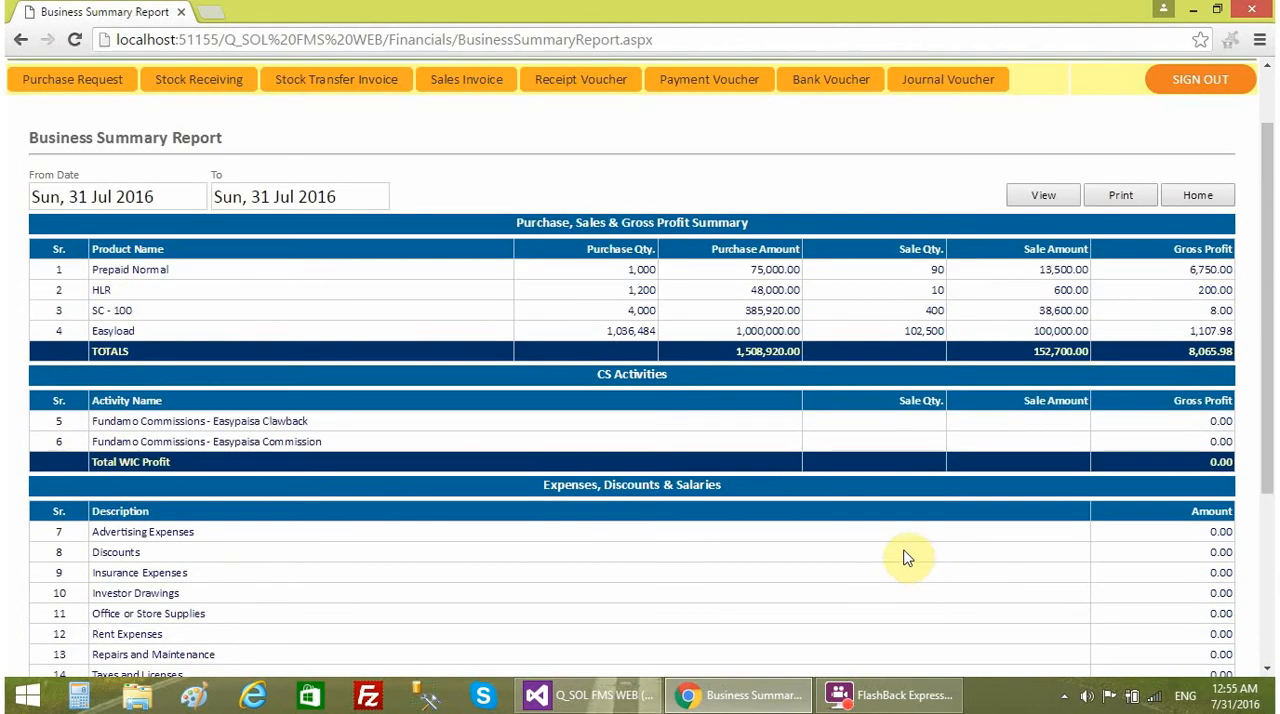
- Open the P/L Account report from the Financials list and examine its gross profit and expense entries
scroll(880, 550, up, 1)
click(720, 129)
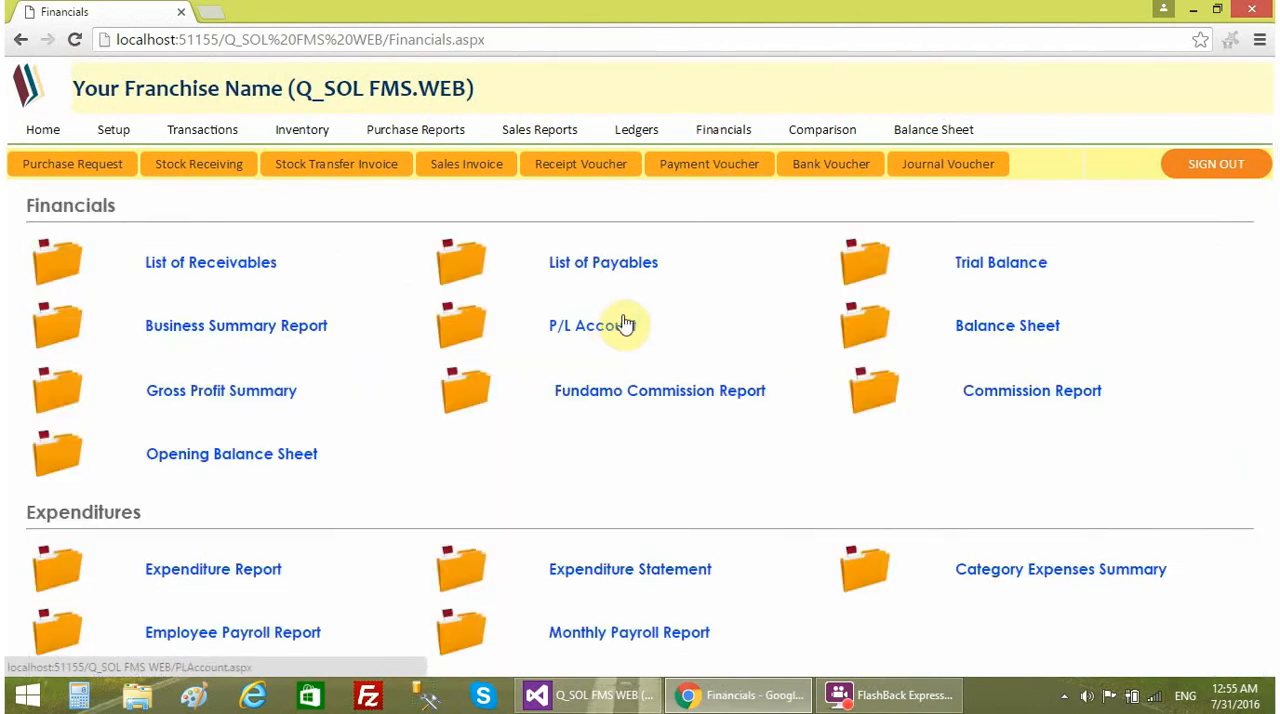
click(610, 325)
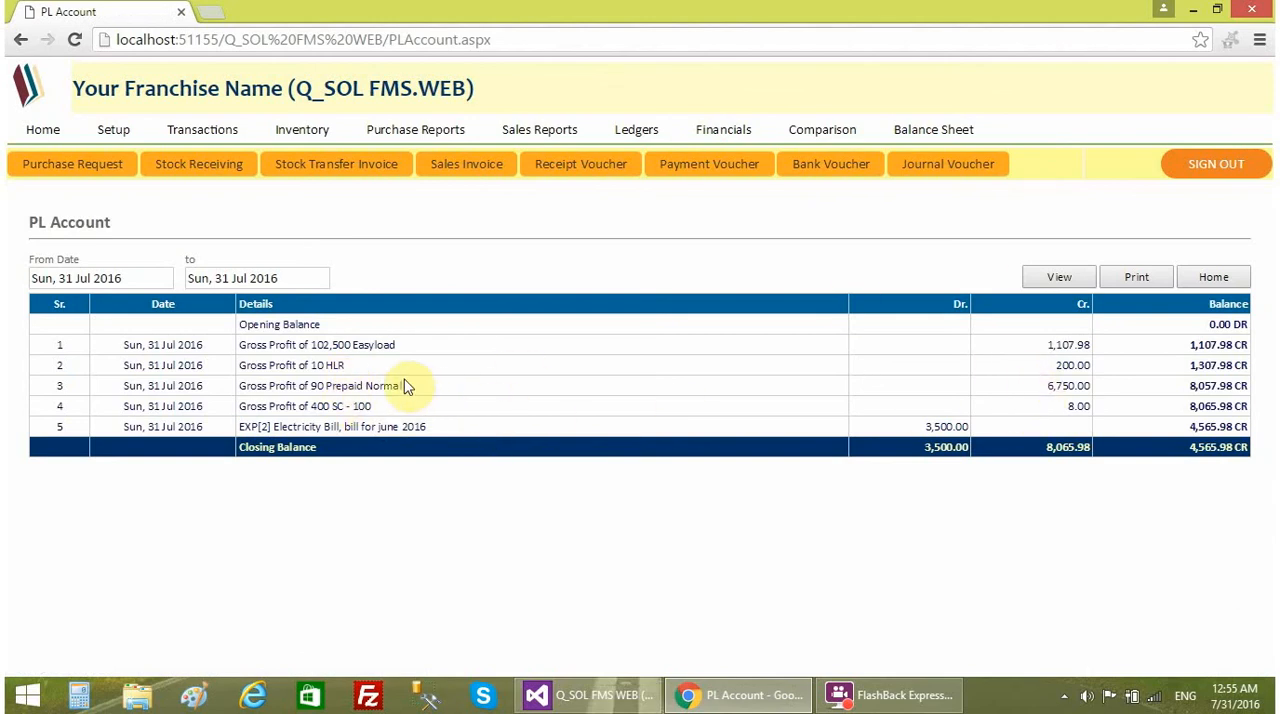
drag(313, 345, 337, 343)
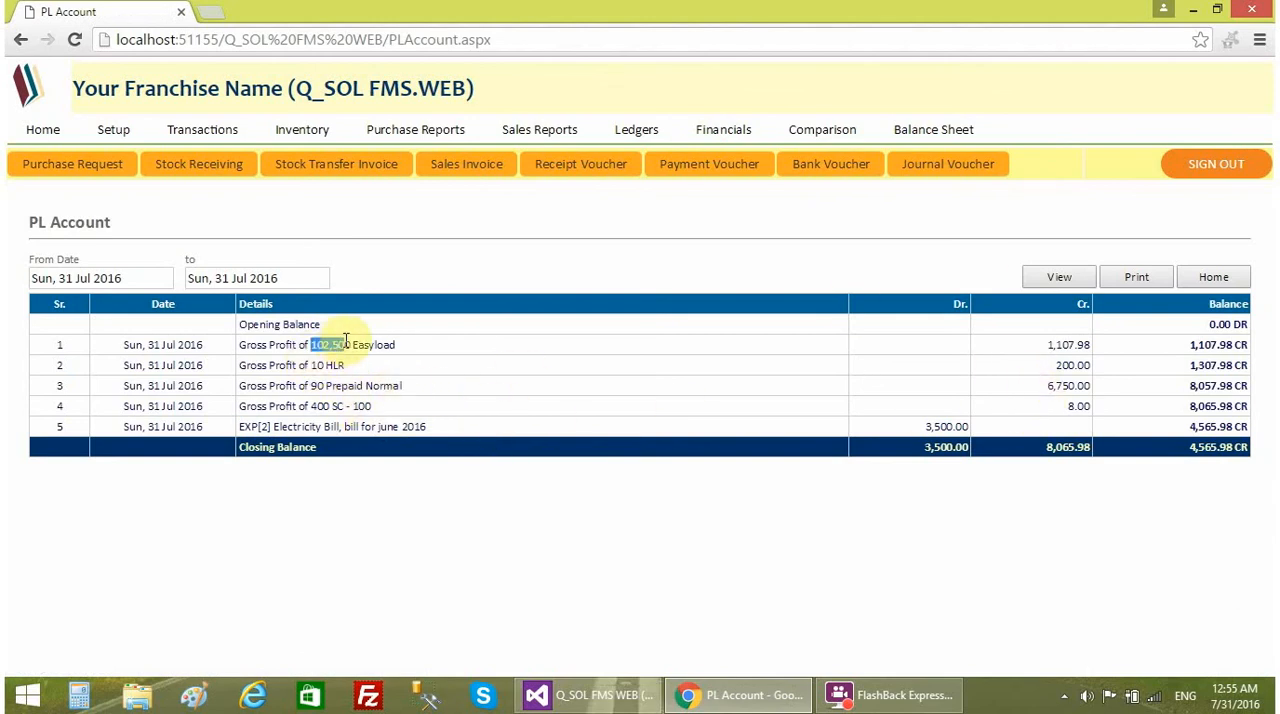
click(866, 342)
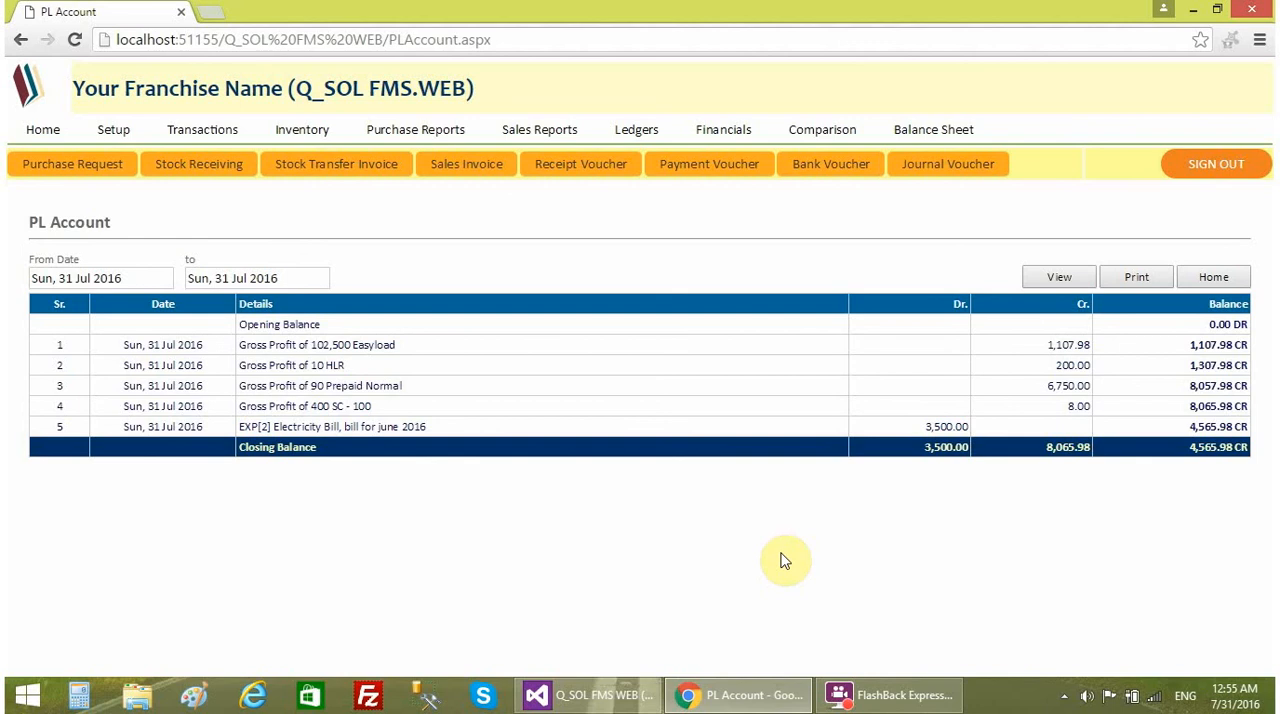
- Open the Balance Sheet from the Financials list and review its asset sections against the Profit/Loss Account section
click(723, 132)
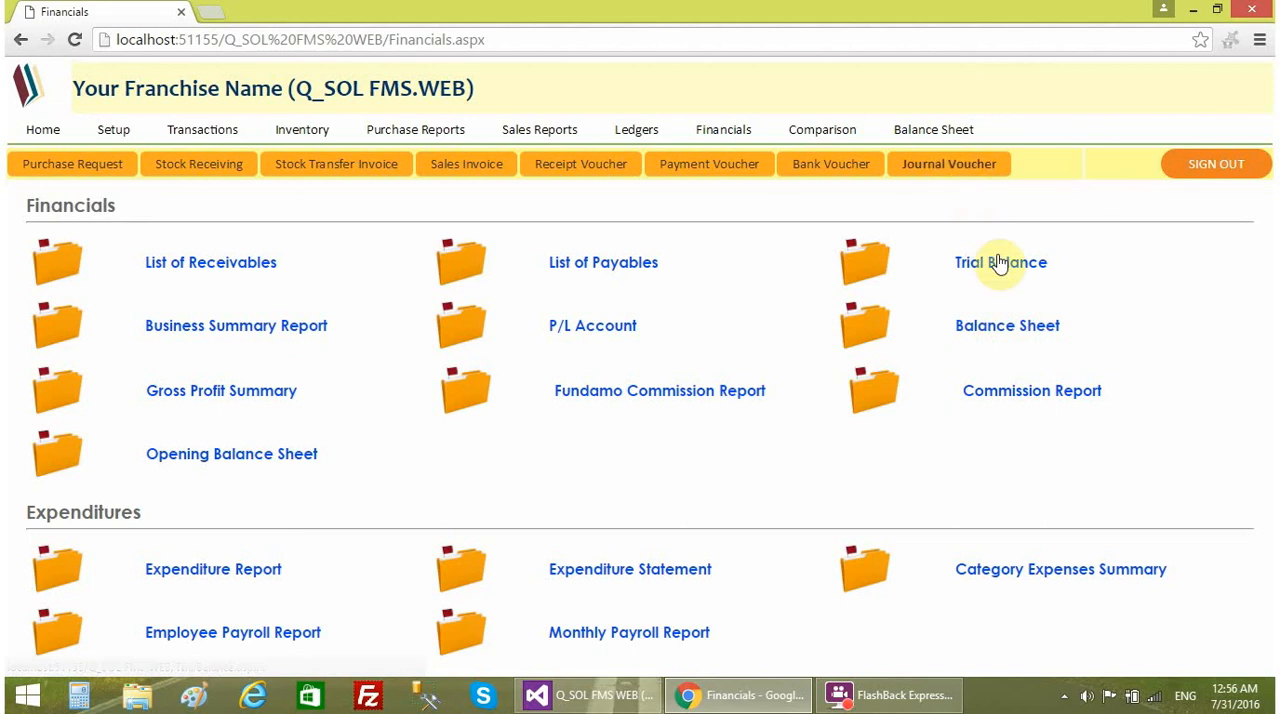
click(958, 130)
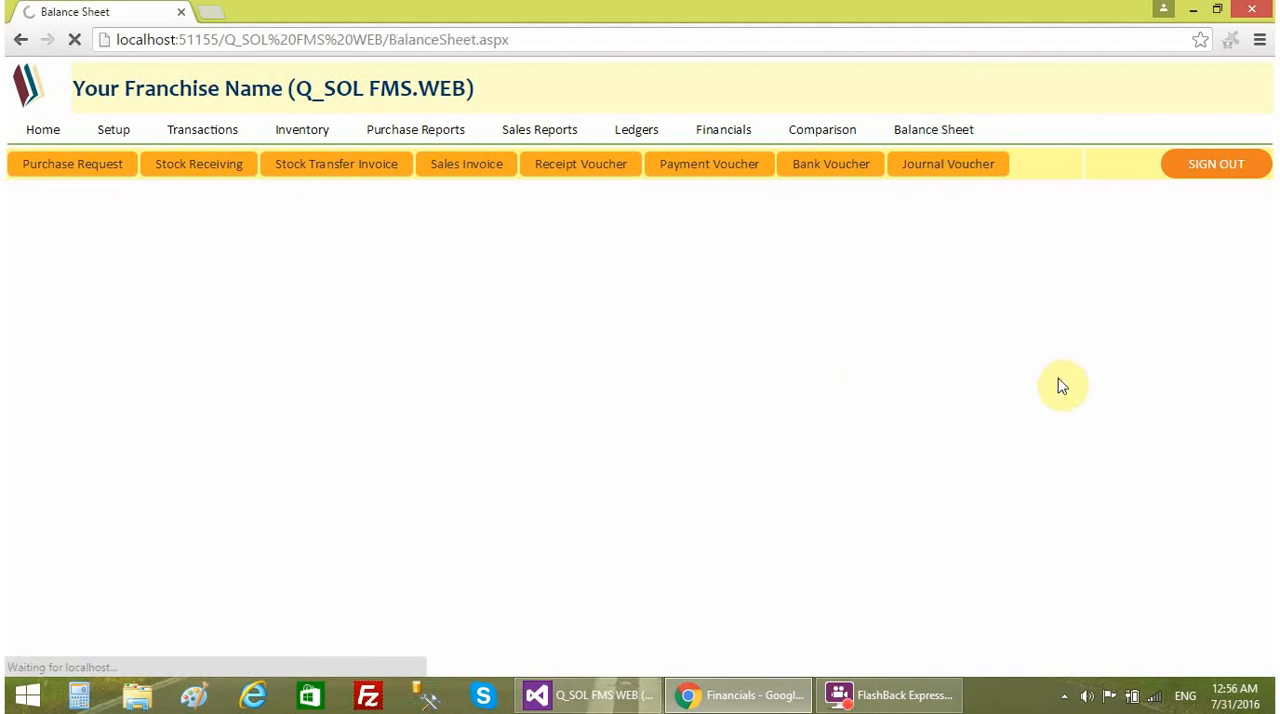
click(736, 140)
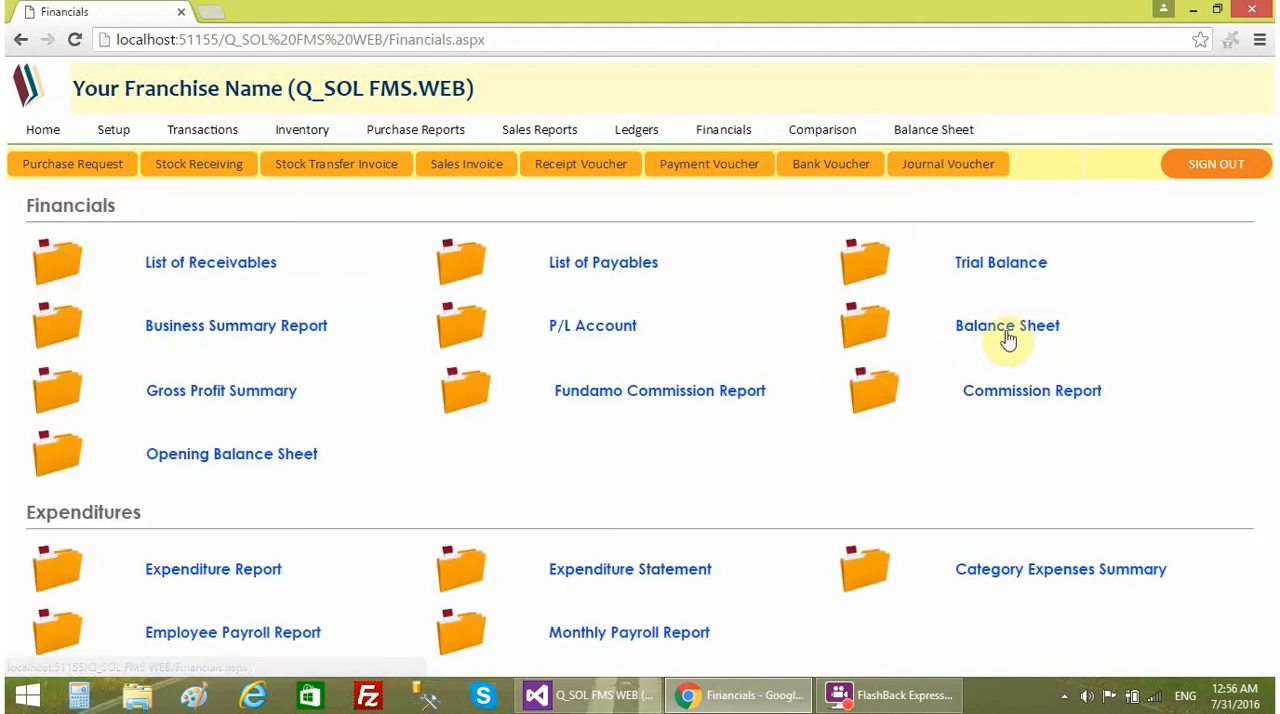
click(1008, 330)
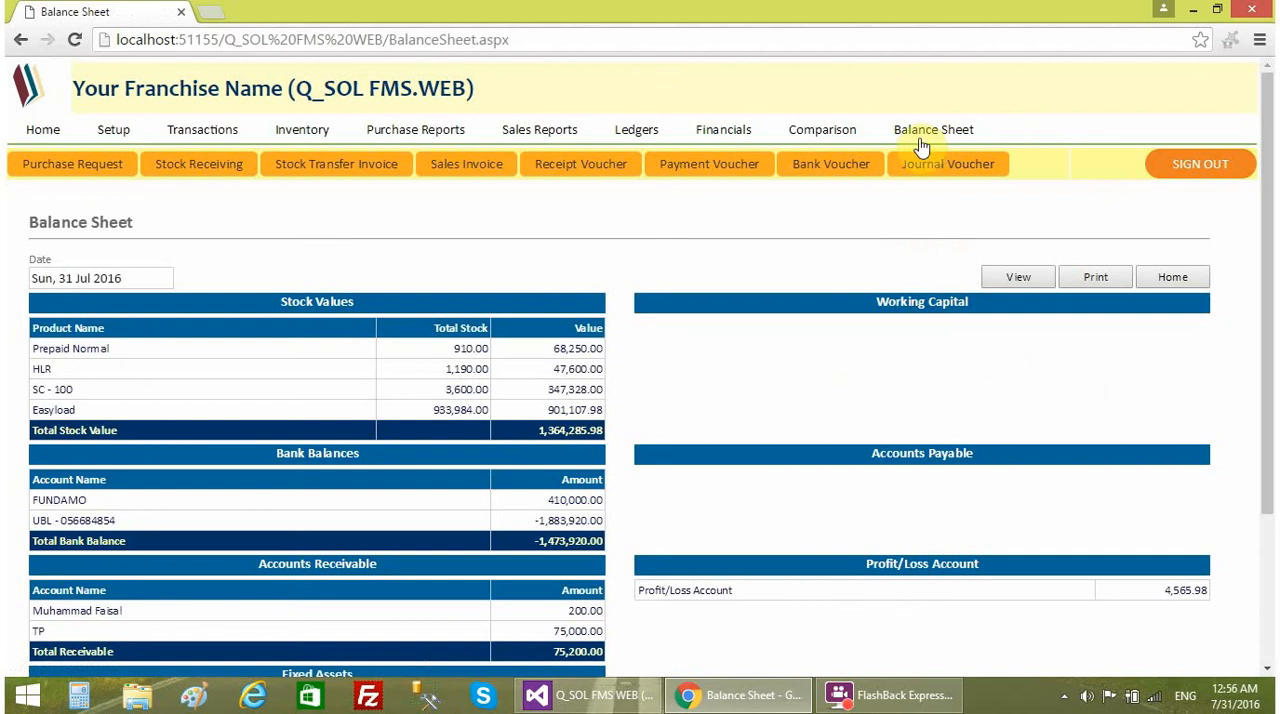
scroll(1158, 369, down, 3)
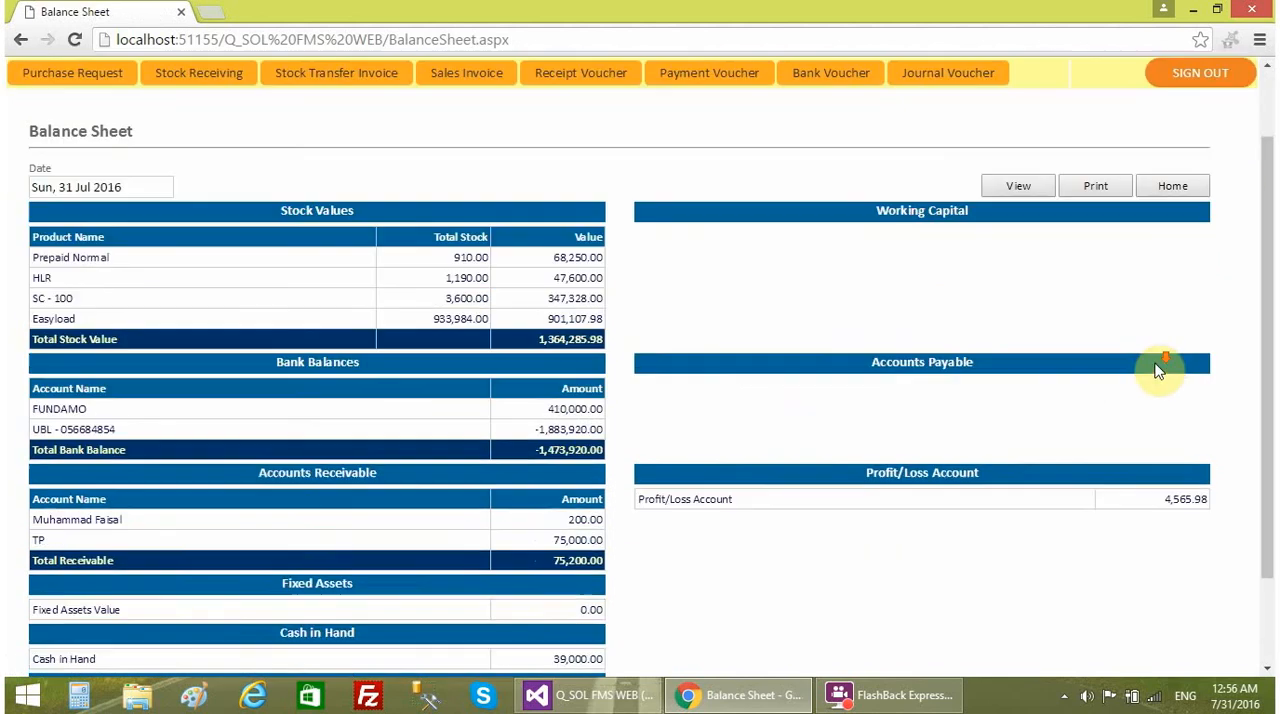
scroll(1144, 401, up, 1)
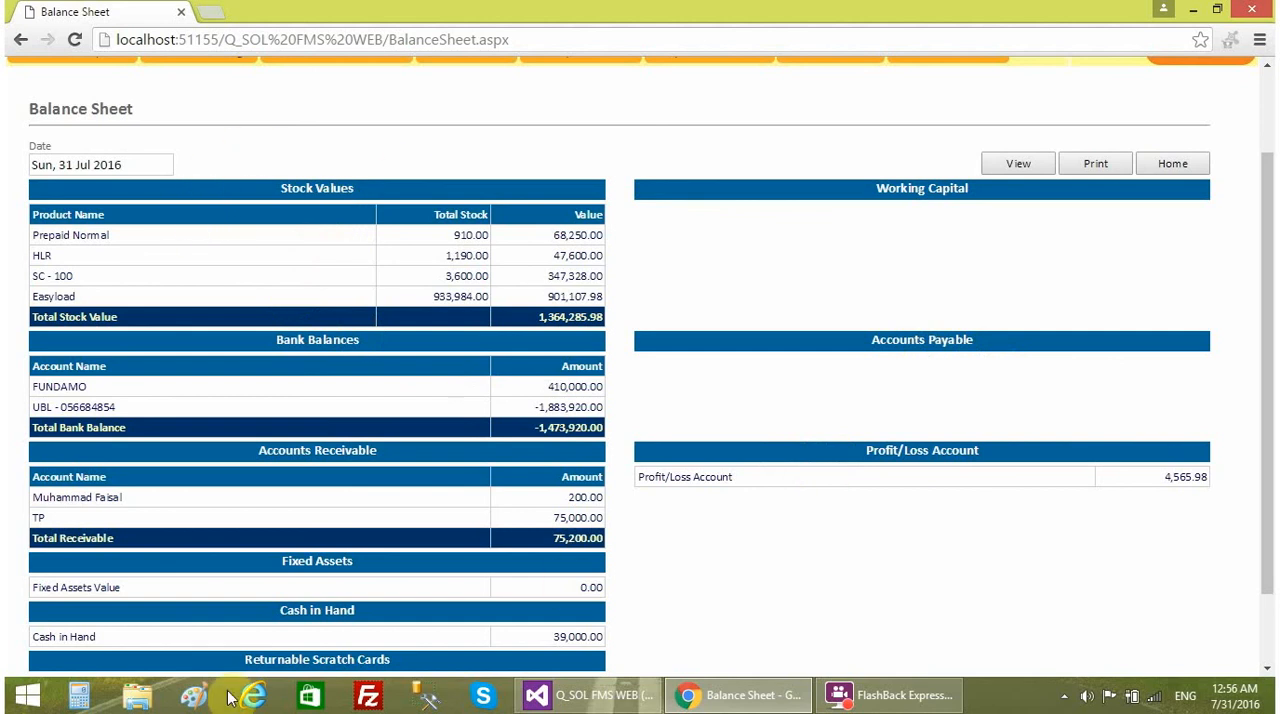
scroll(400, 563, down, 1)
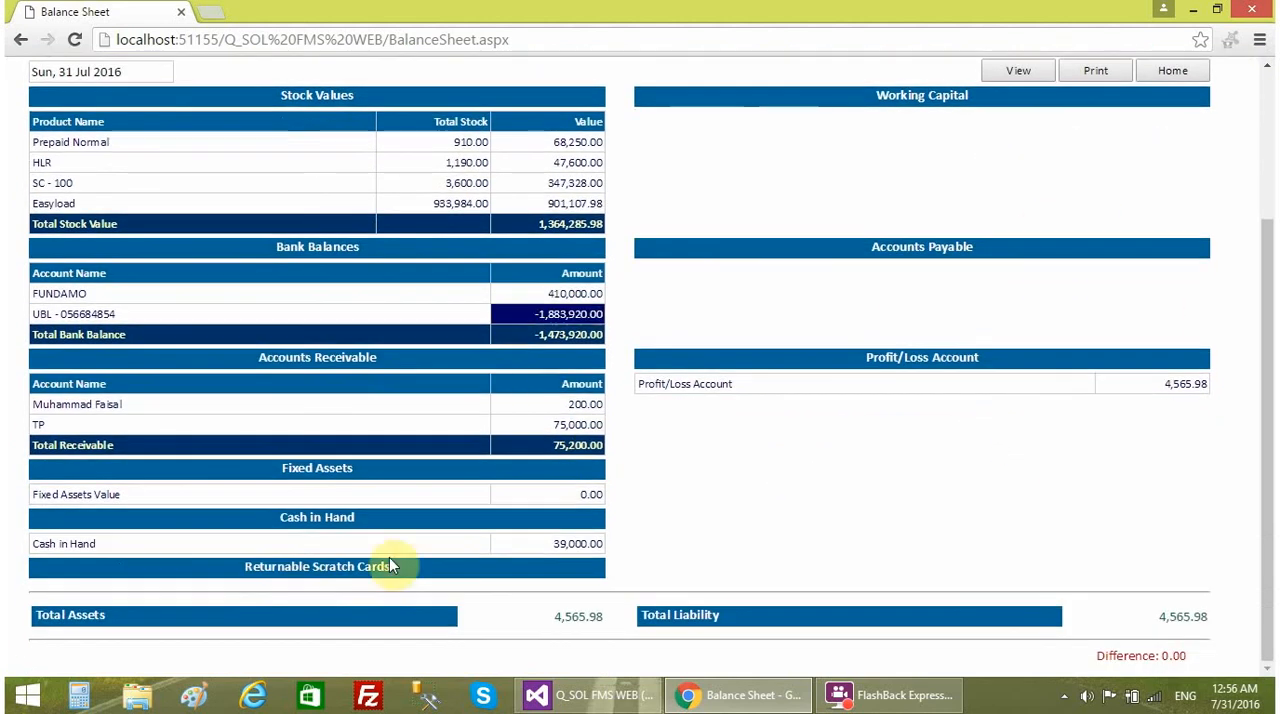
scroll(462, 575, up, 1)
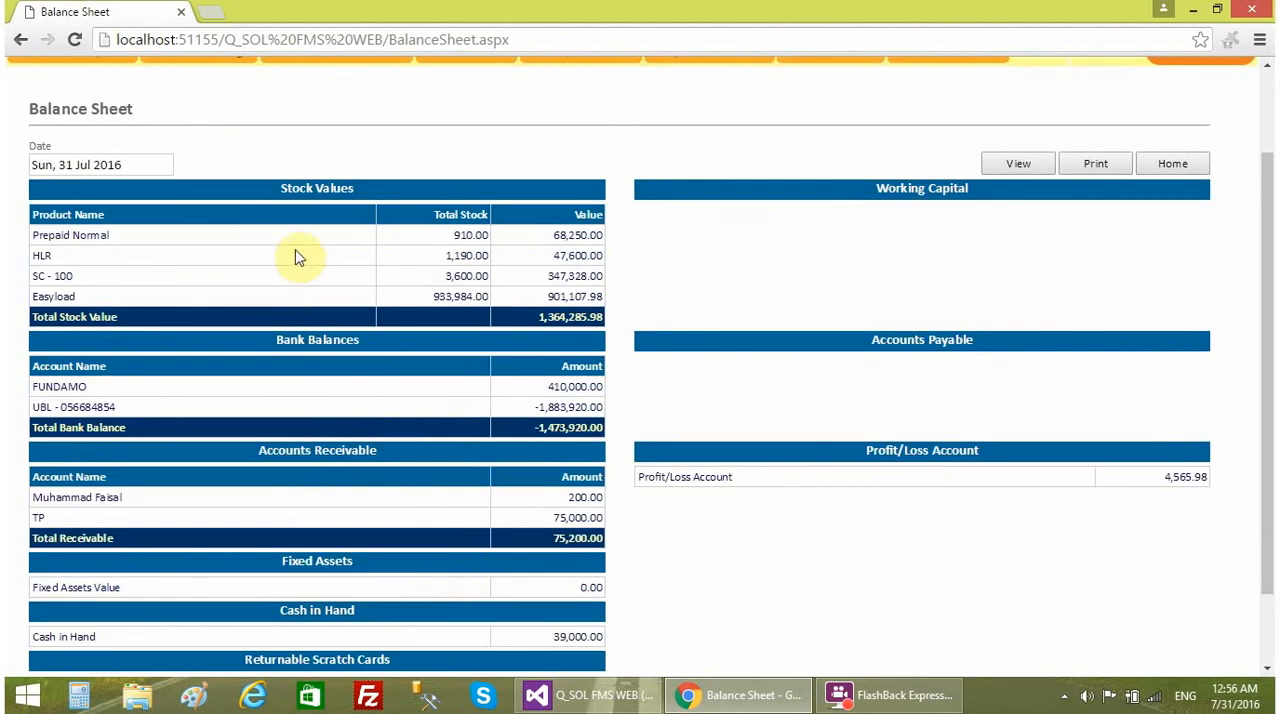
- Examine the Balance Sheet's Bank Balances and Cash in Hand, and compare Total Assets with Total Liability
drag(275, 338, 362, 340)
scroll(421, 366, down, 1)
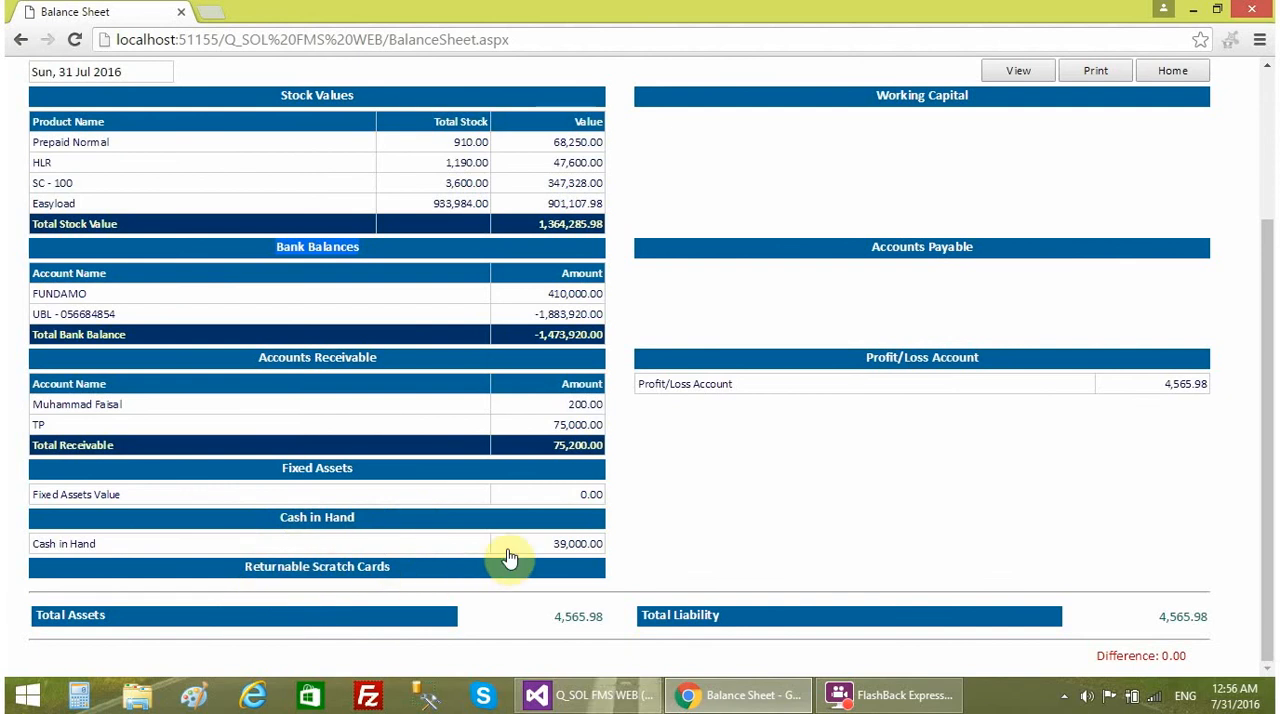
scroll(509, 554, up, 2)
scroll(557, 436, down, 2)
double_click(557, 616)
scroll(1057, 414, up, 1)
scroll(1200, 430, down, 1)
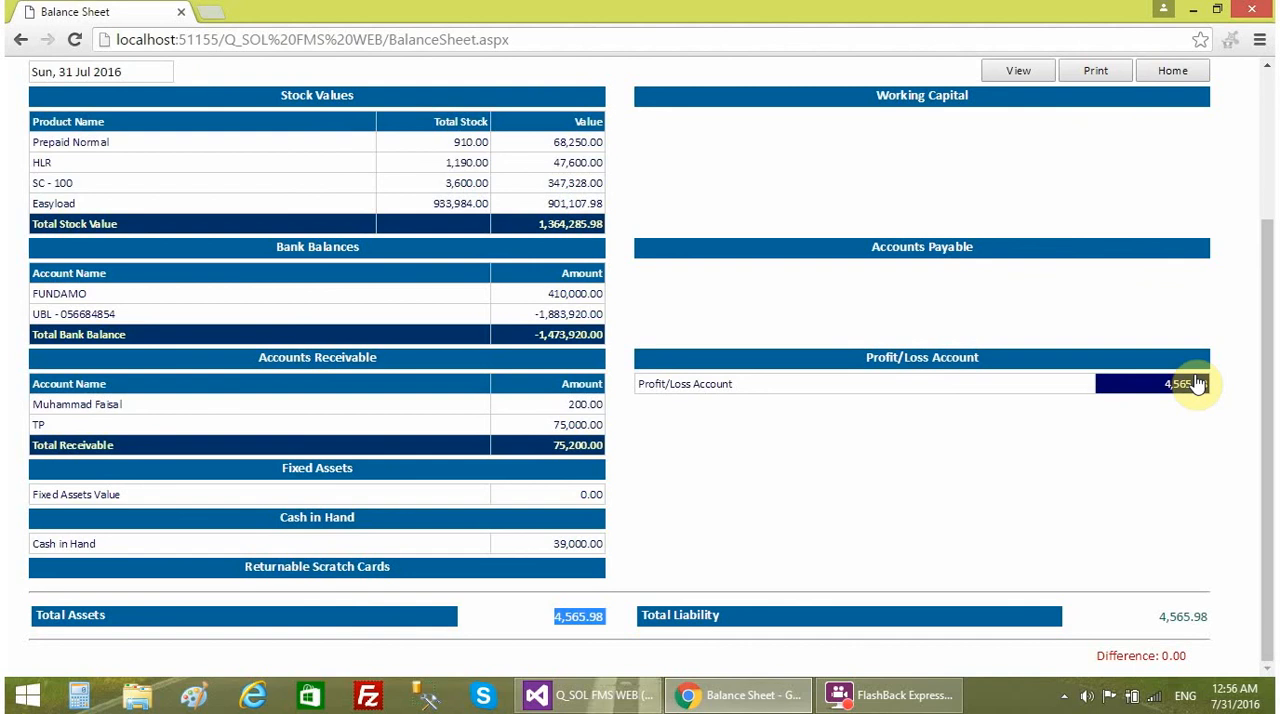
click(968, 650)
scroll(675, 540, up, 3)
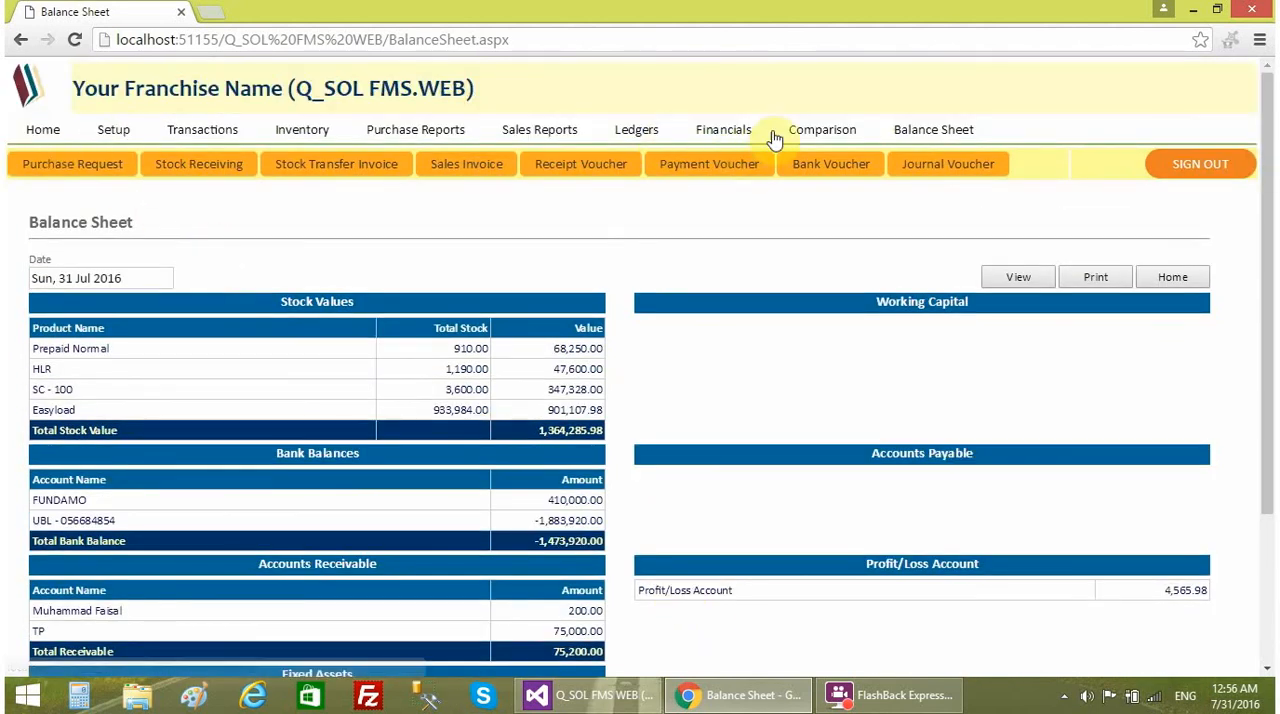
- View the Comparison reports list and the first login's details in Manage Logins, ending on the home dashboard
click(829, 127)
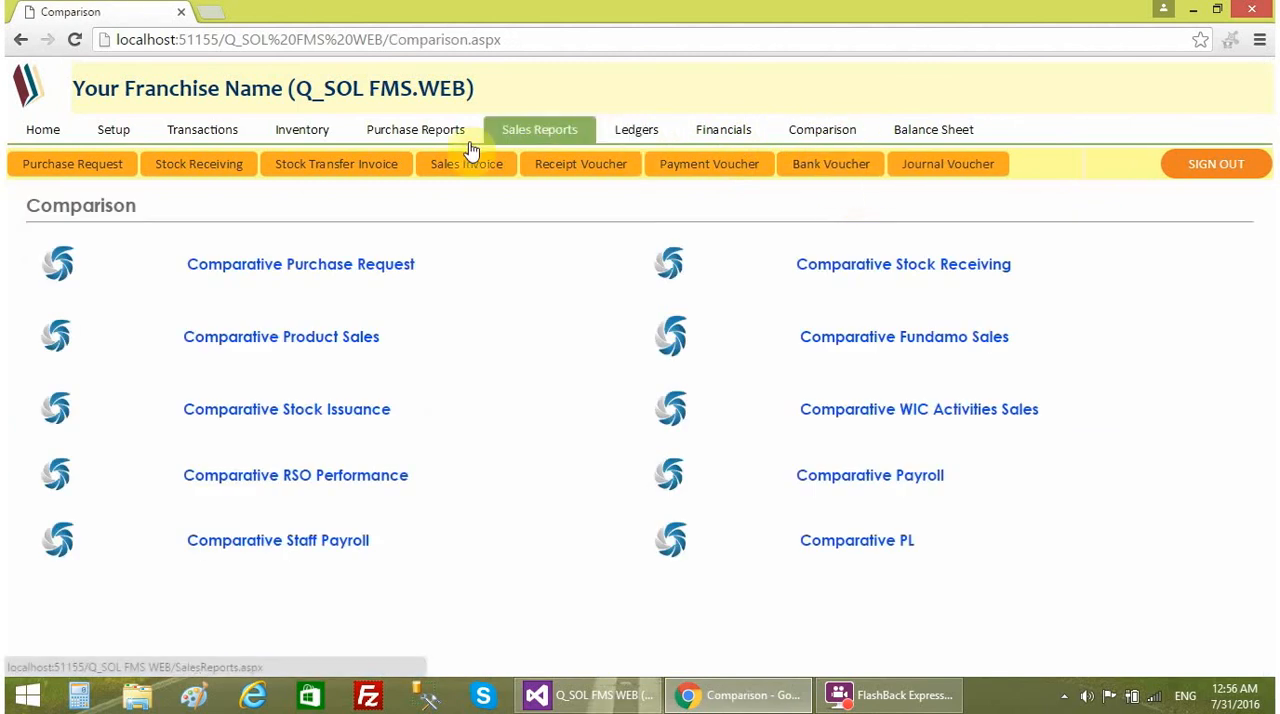
click(42, 127)
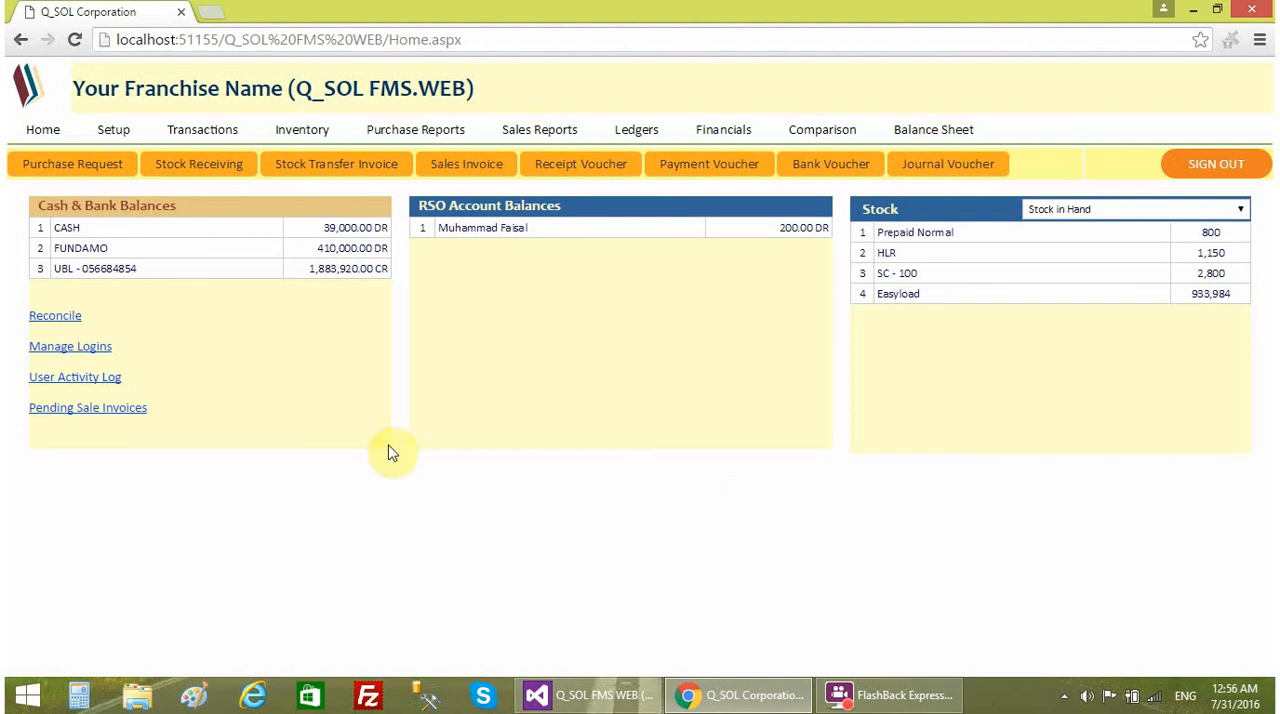
click(67, 350)
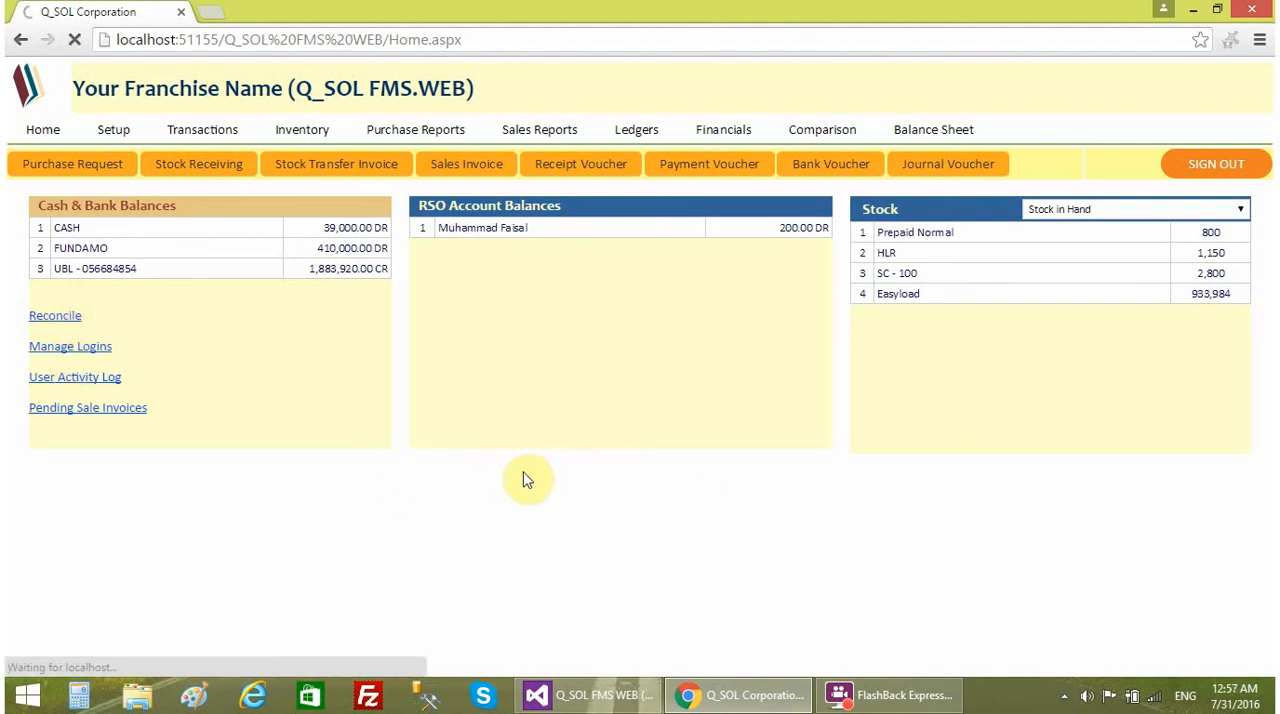
click(147, 284)
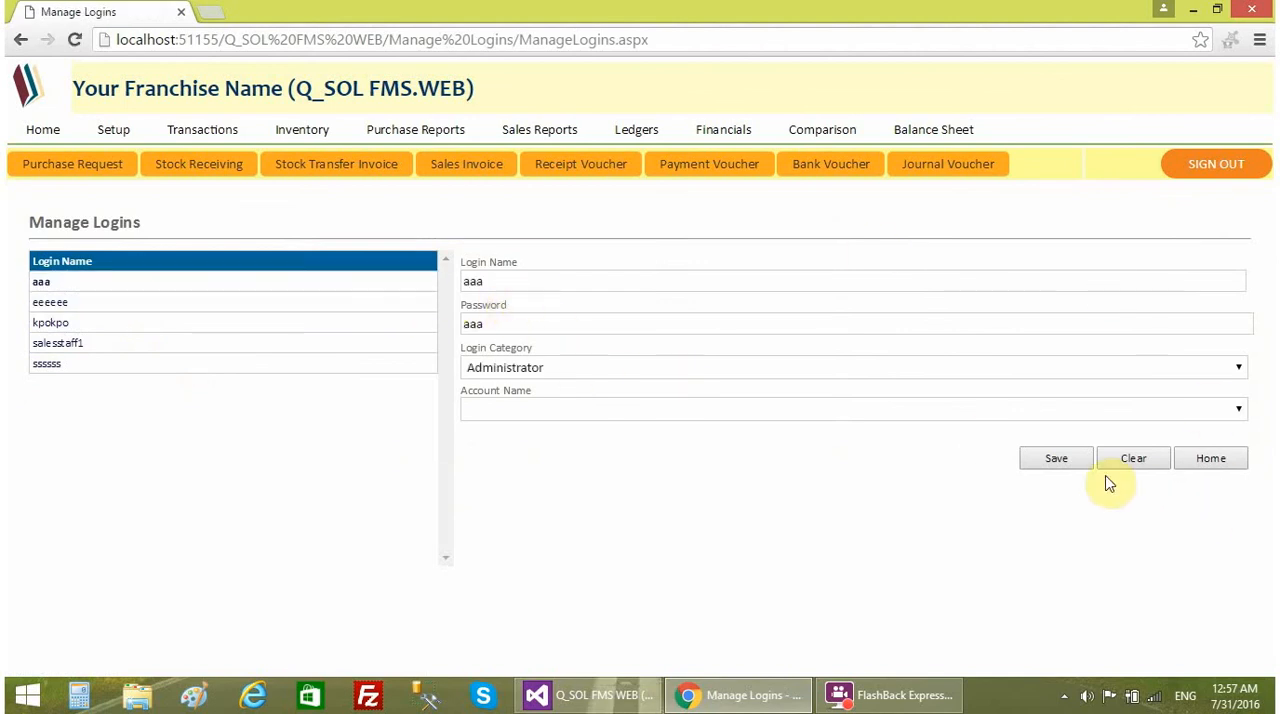
click(40, 132)
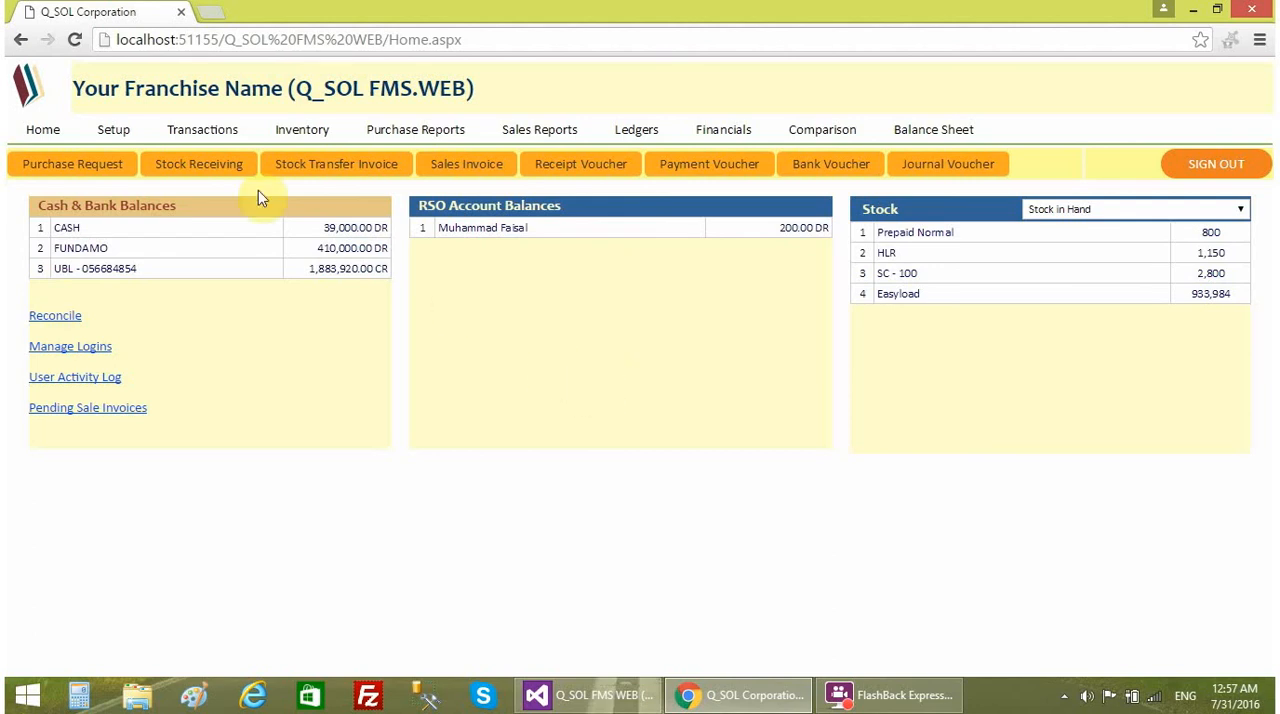
- Look through the Setup page's Chart of Accounts, Products and Performance Monitor entries and return to the home dashboard
click(110, 129)
scroll(905, 515, down, 2)
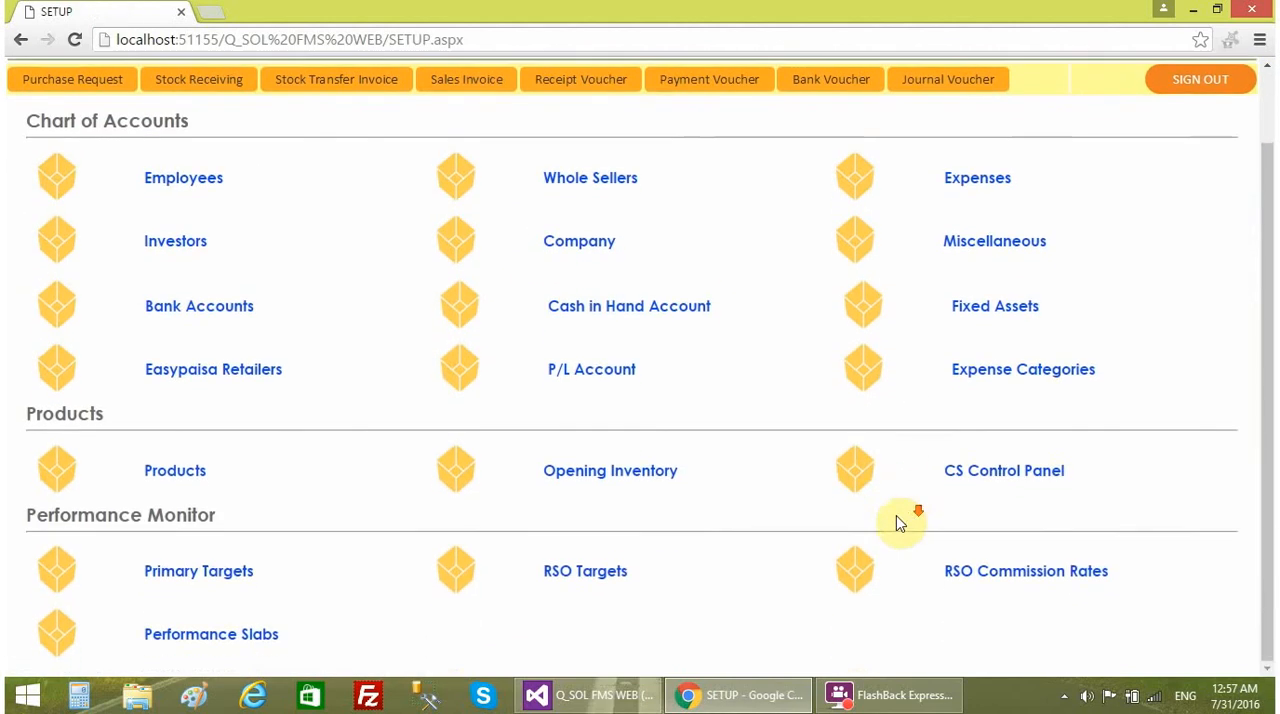
scroll(134, 222, up, 2)
click(46, 132)
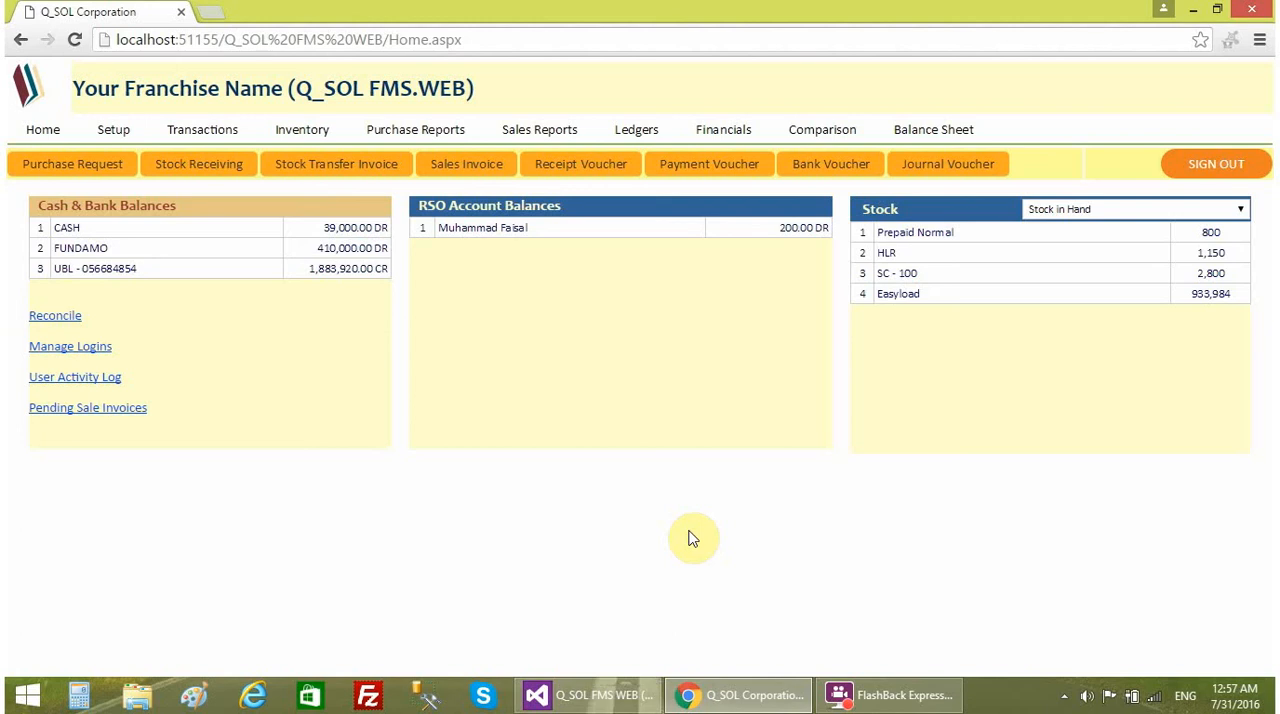
click(875, 700)
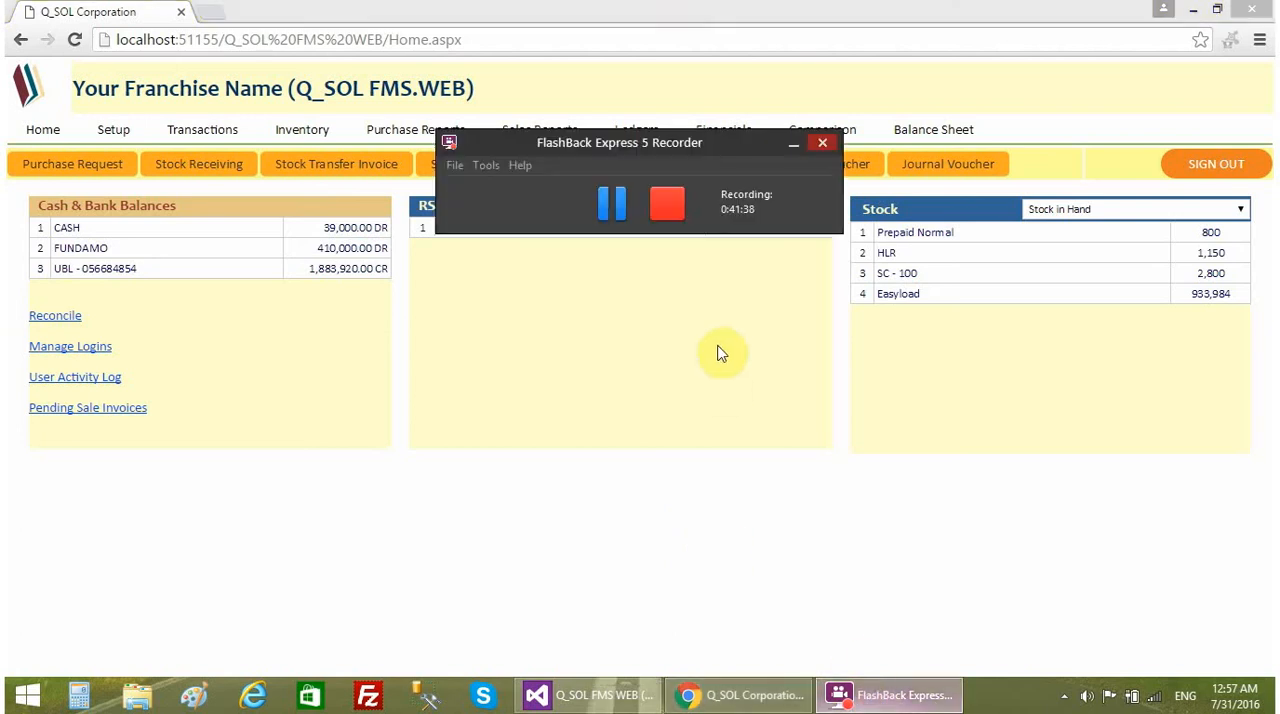